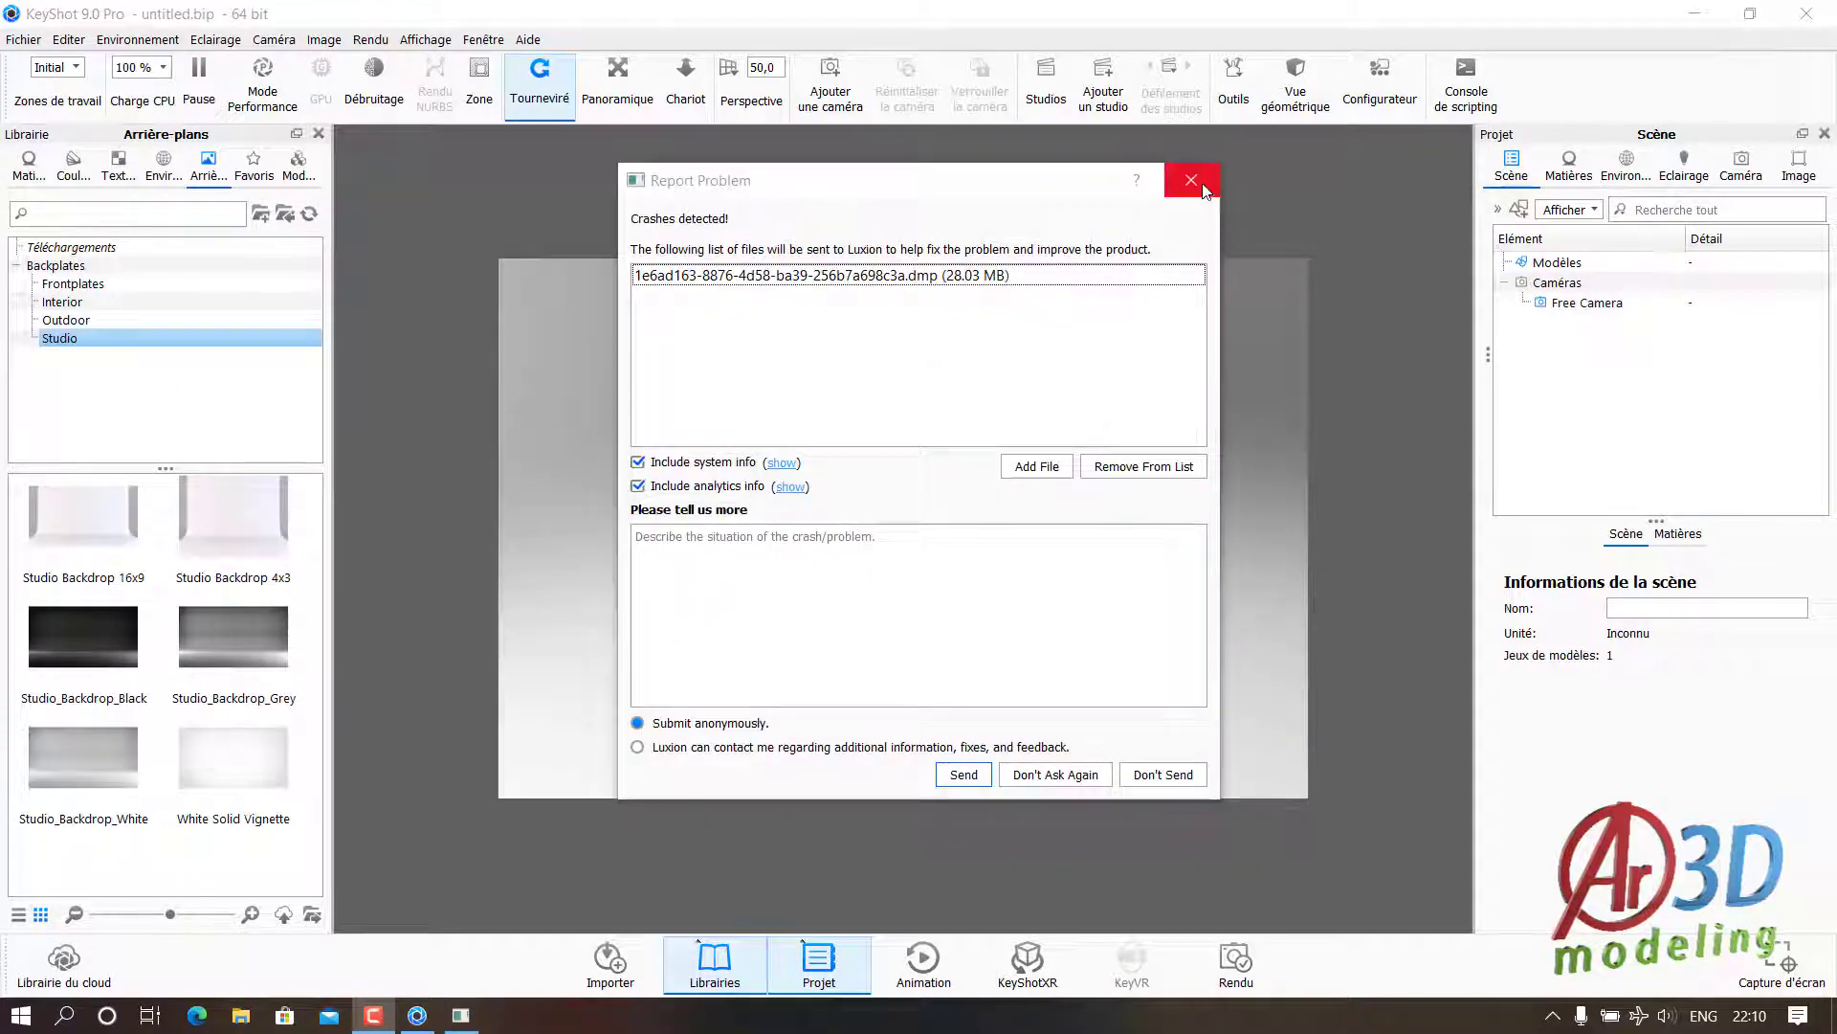
- Dismiss the crash report and import the Srewdriver.SLDASM assembly with default import settings
{"action": "left_click", "coordinate": [1191, 180]}
{"action": "left_click", "coordinate": [1195, 292]}
{"action": "left_click", "coordinate": [27, 40]}
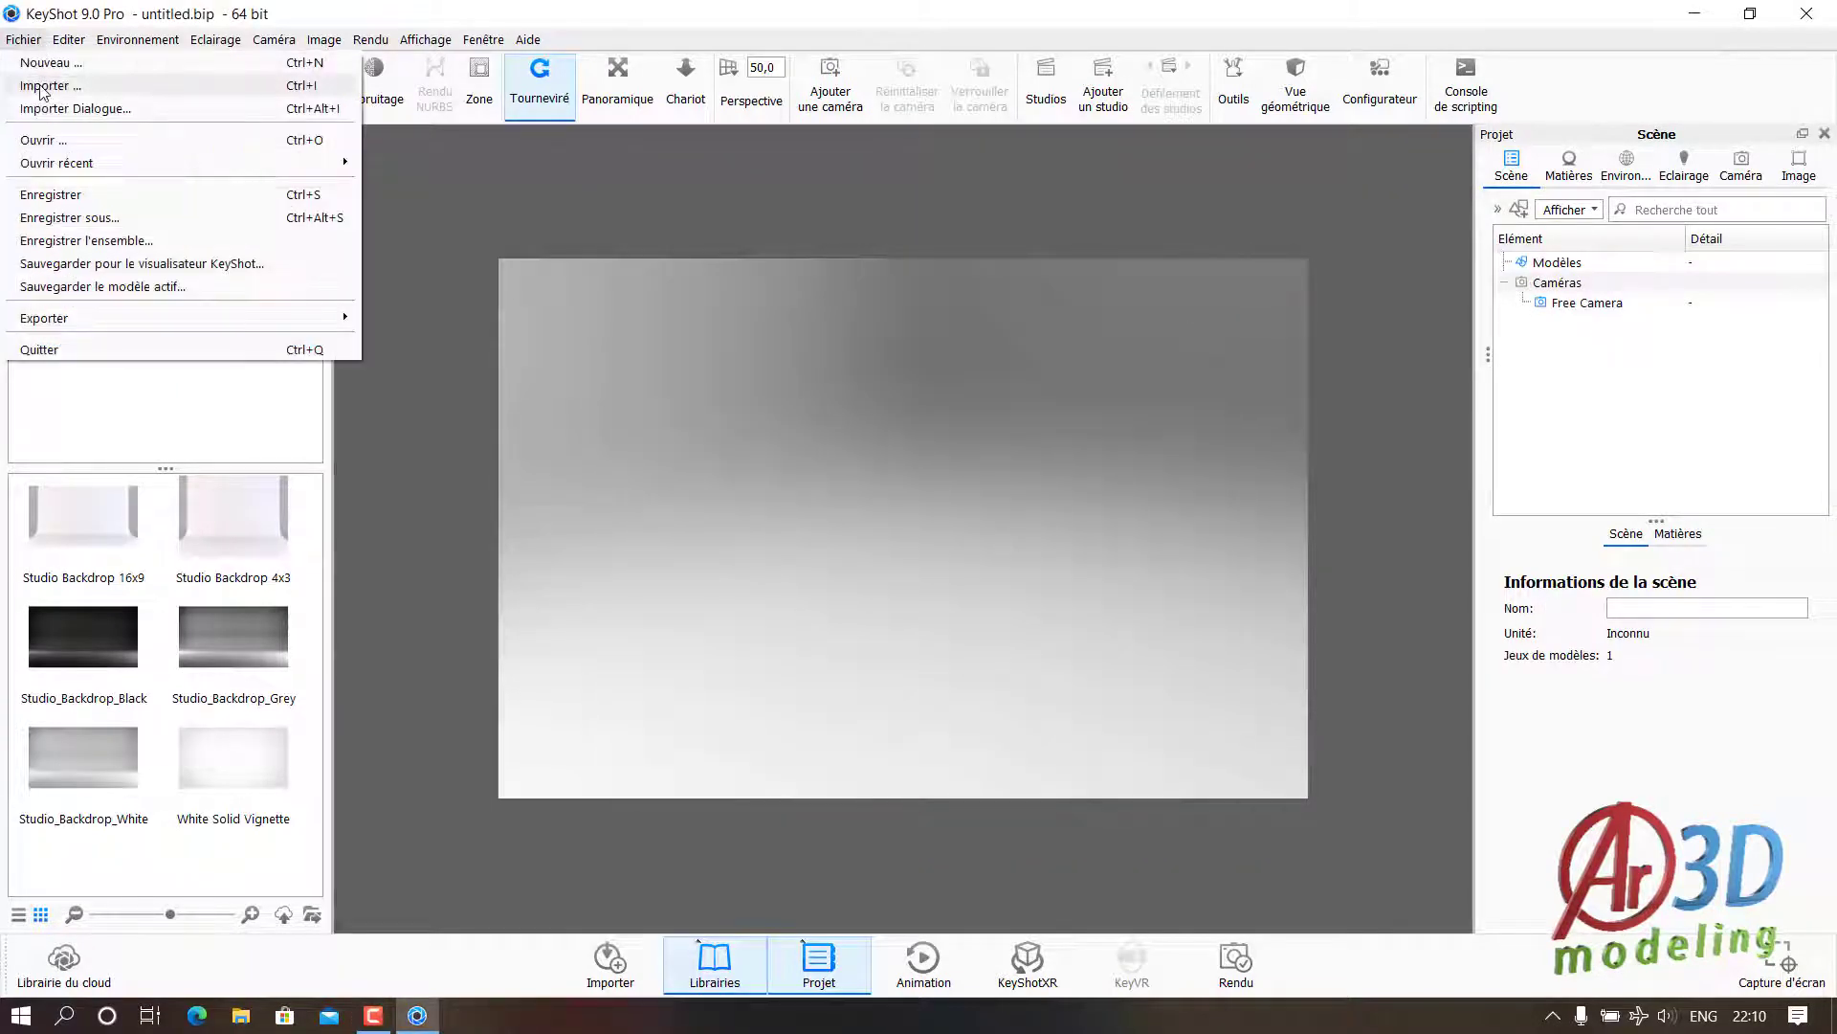
{"action": "left_click", "coordinate": [57, 80]}
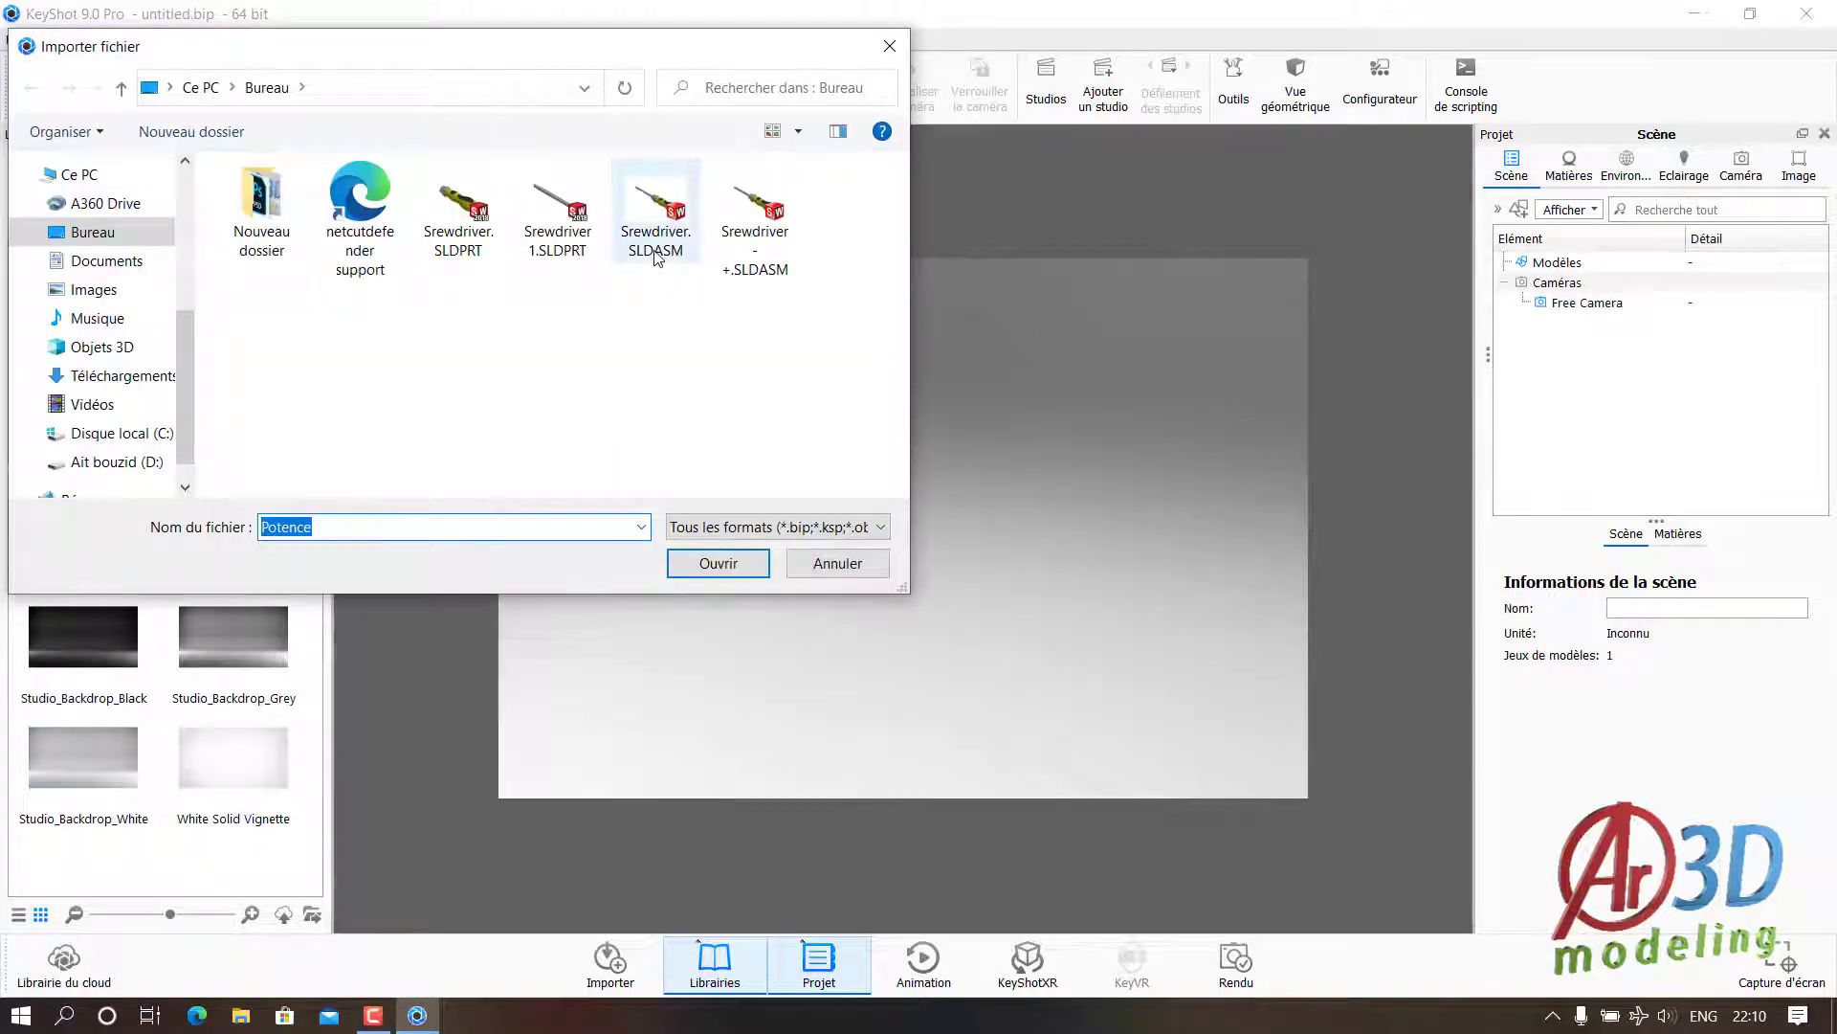
{"action": "double_click", "coordinate": [656, 225]}
{"action": "left_click", "coordinate": [1081, 802]}
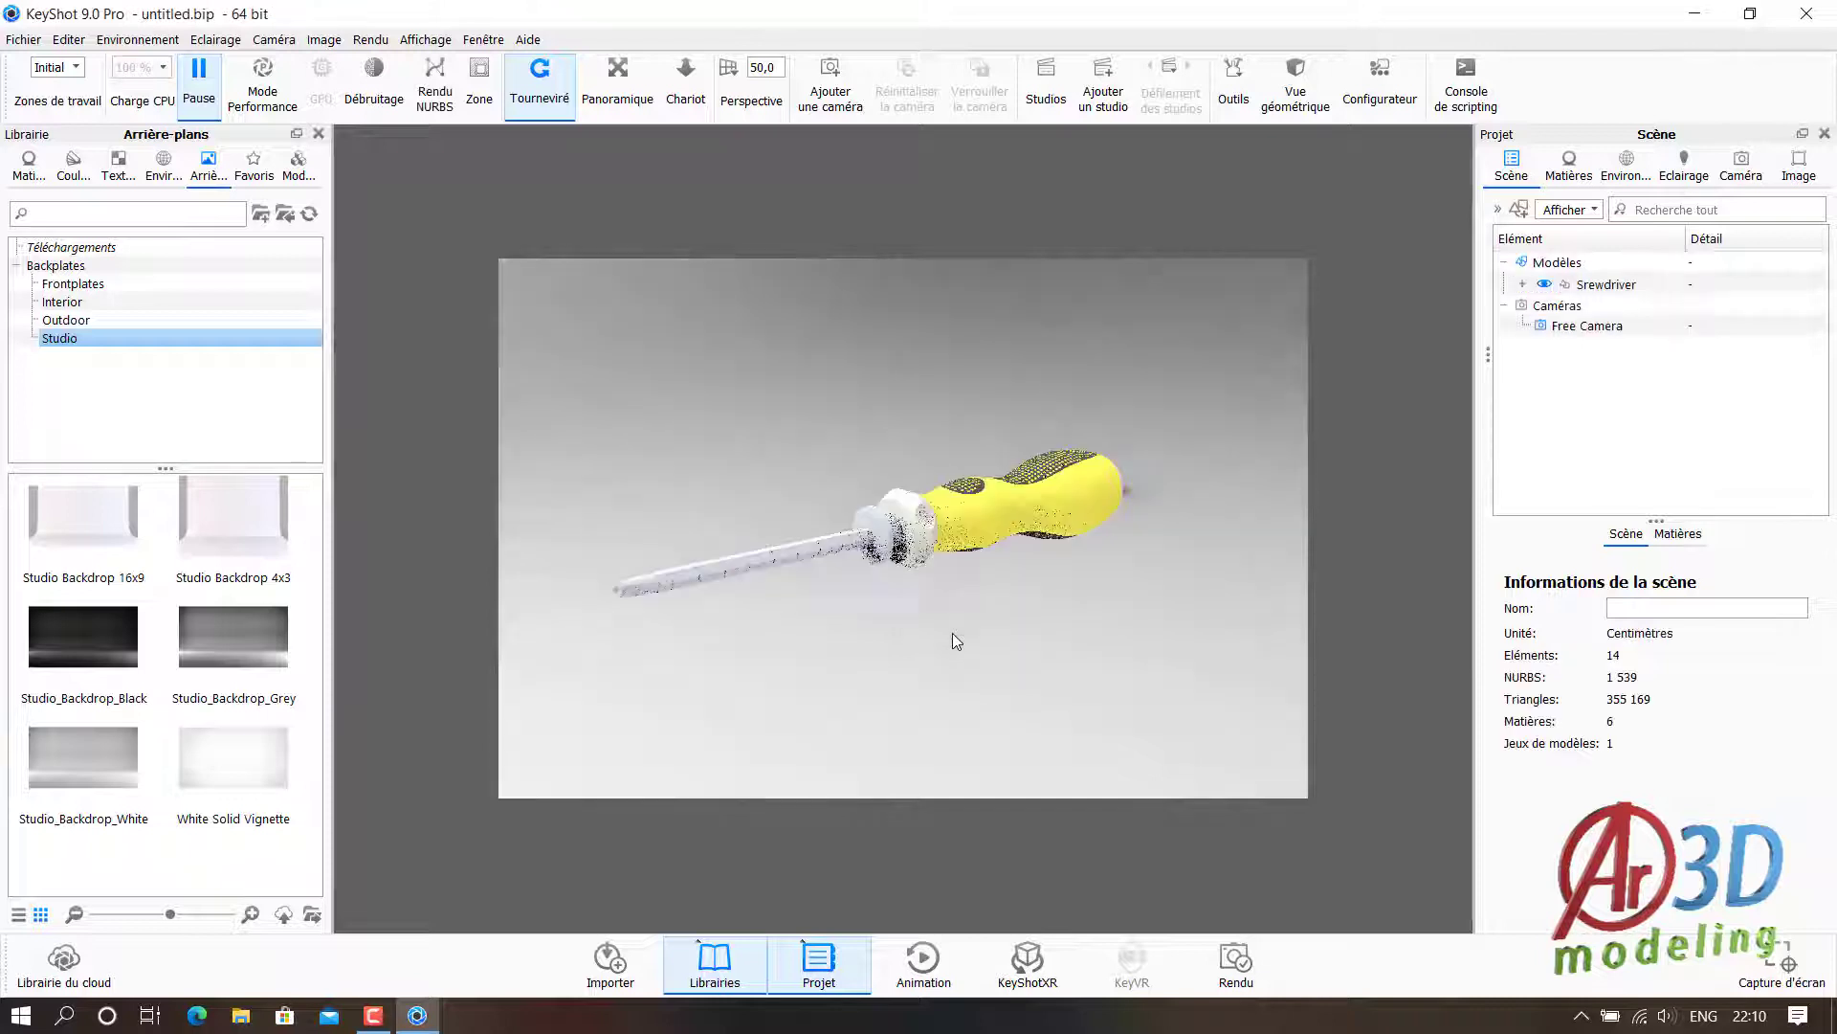
- Download Unfinished Table Surface 2 3 from the cloud Backplates and place it behind the screwdriver
{"action": "left_click", "coordinate": [63, 960]}
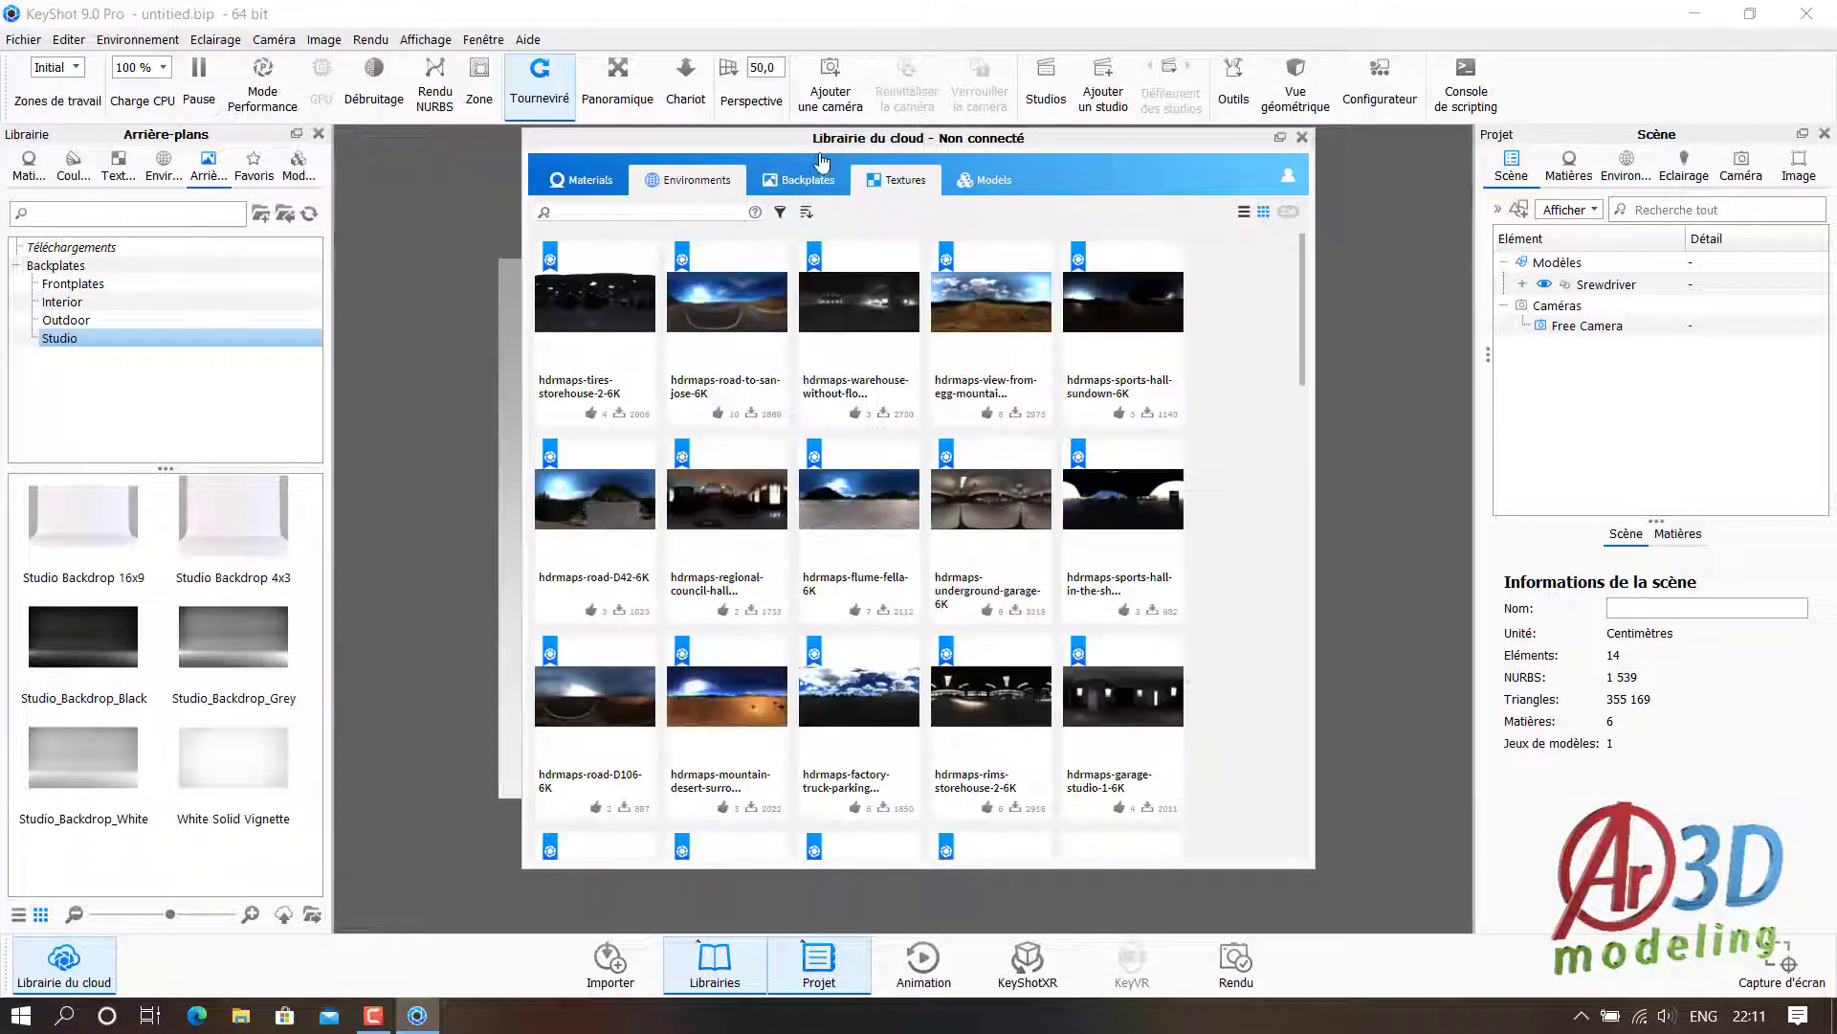
{"action": "left_click", "coordinate": [808, 179]}
{"action": "scroll", "coordinate": [1271, 603], "scroll_direction": "down", "scroll_amount": 2}
{"action": "scroll", "coordinate": [1273, 593], "scroll_direction": "down", "scroll_amount": 2}
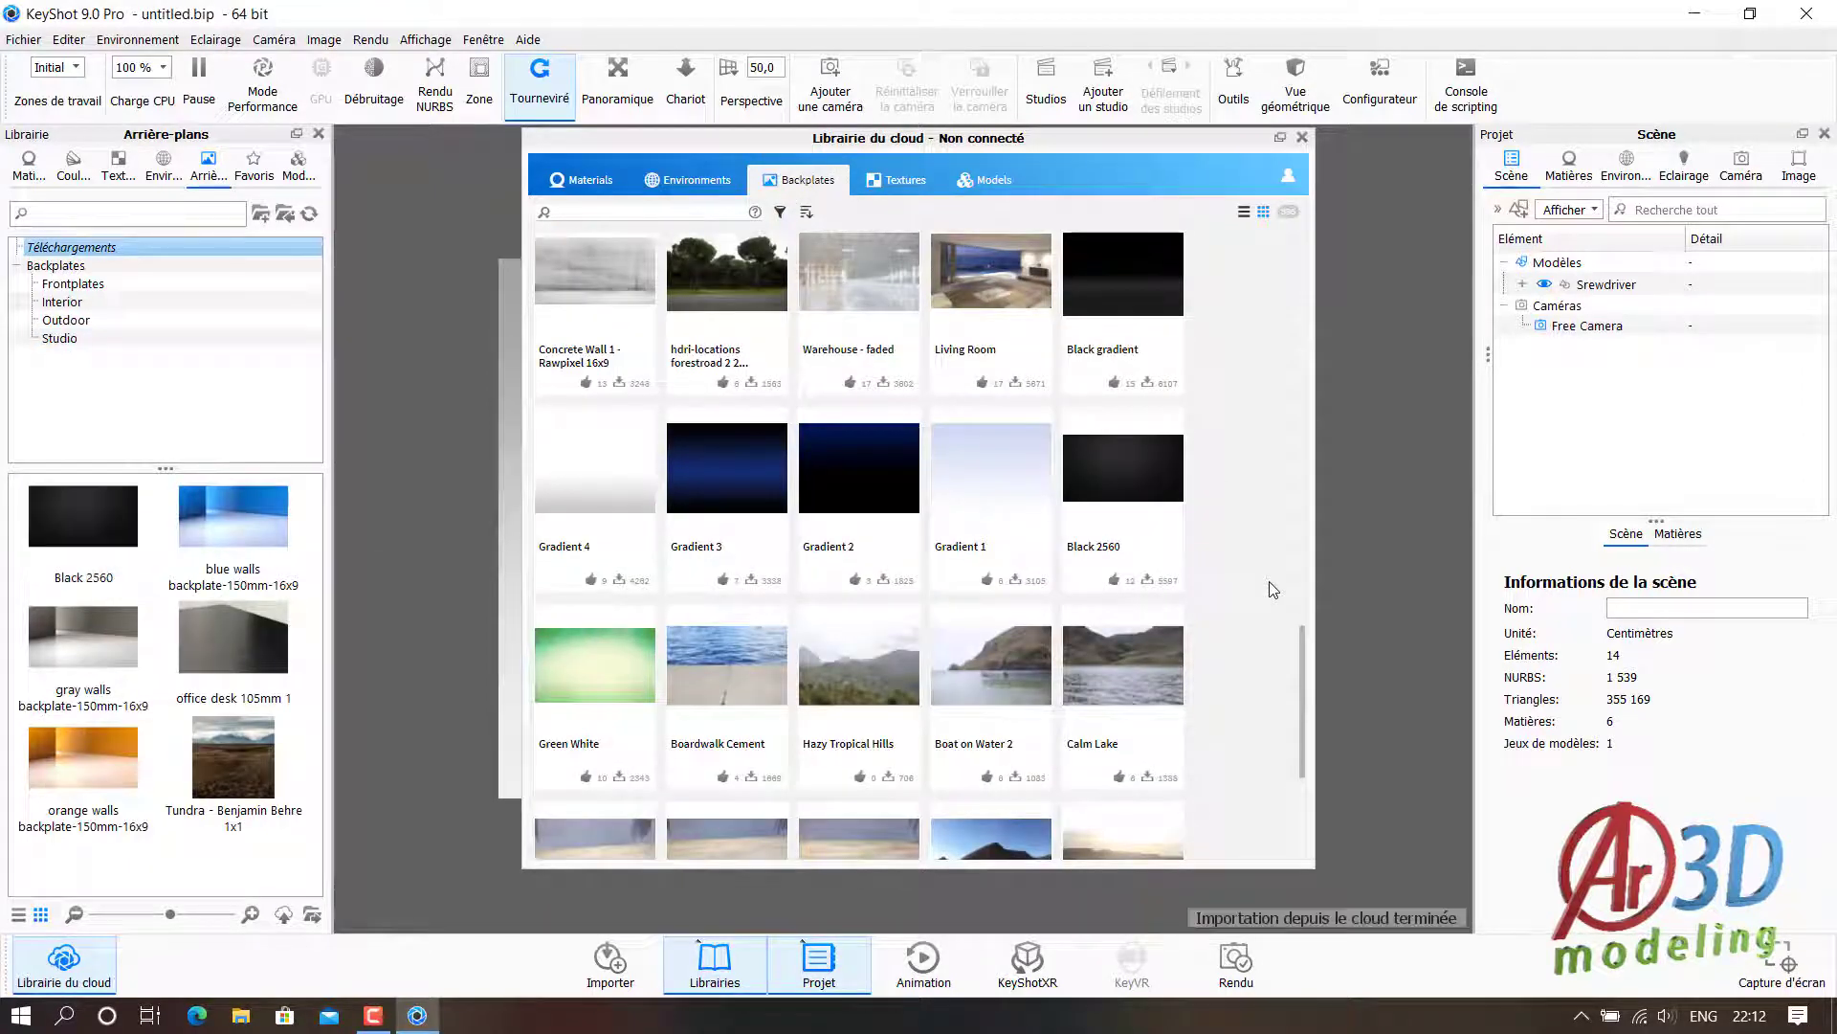
{"action": "scroll", "coordinate": [1273, 589], "scroll_direction": "down", "scroll_amount": 2}
{"action": "scroll", "coordinate": [1272, 589], "scroll_direction": "down", "scroll_amount": 2}
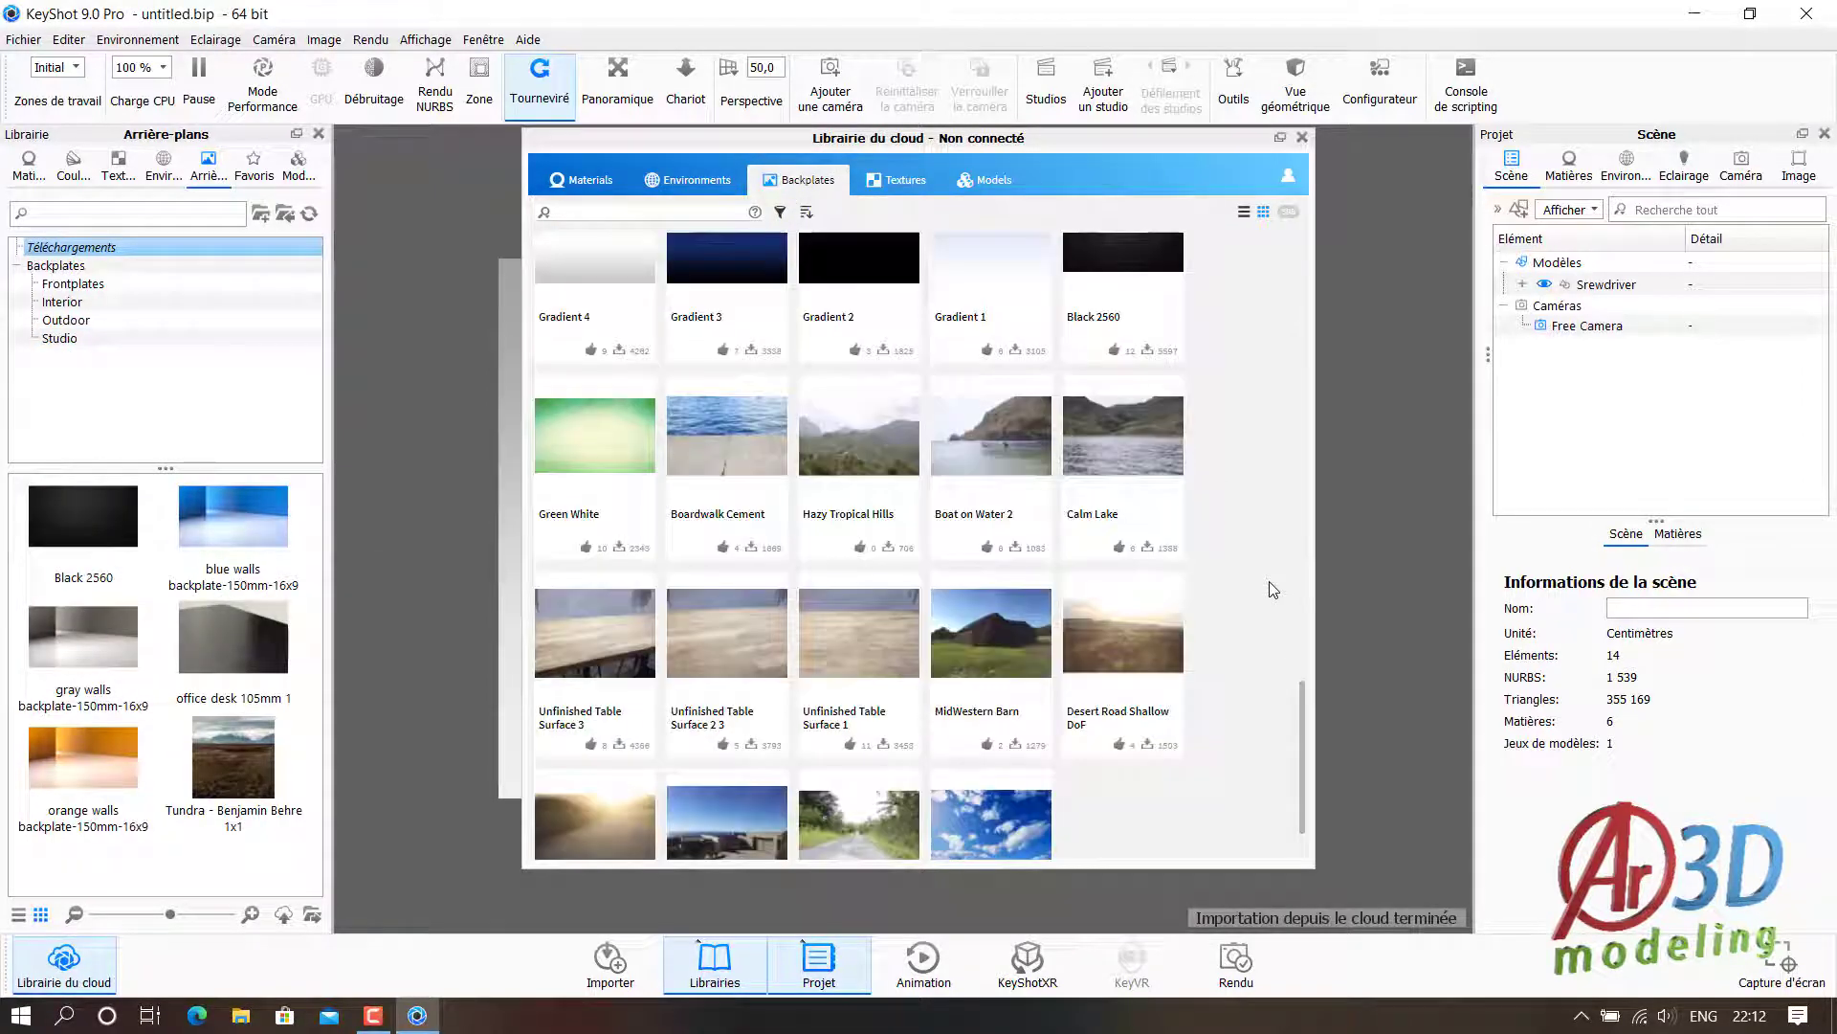
{"action": "left_click", "coordinate": [753, 745]}
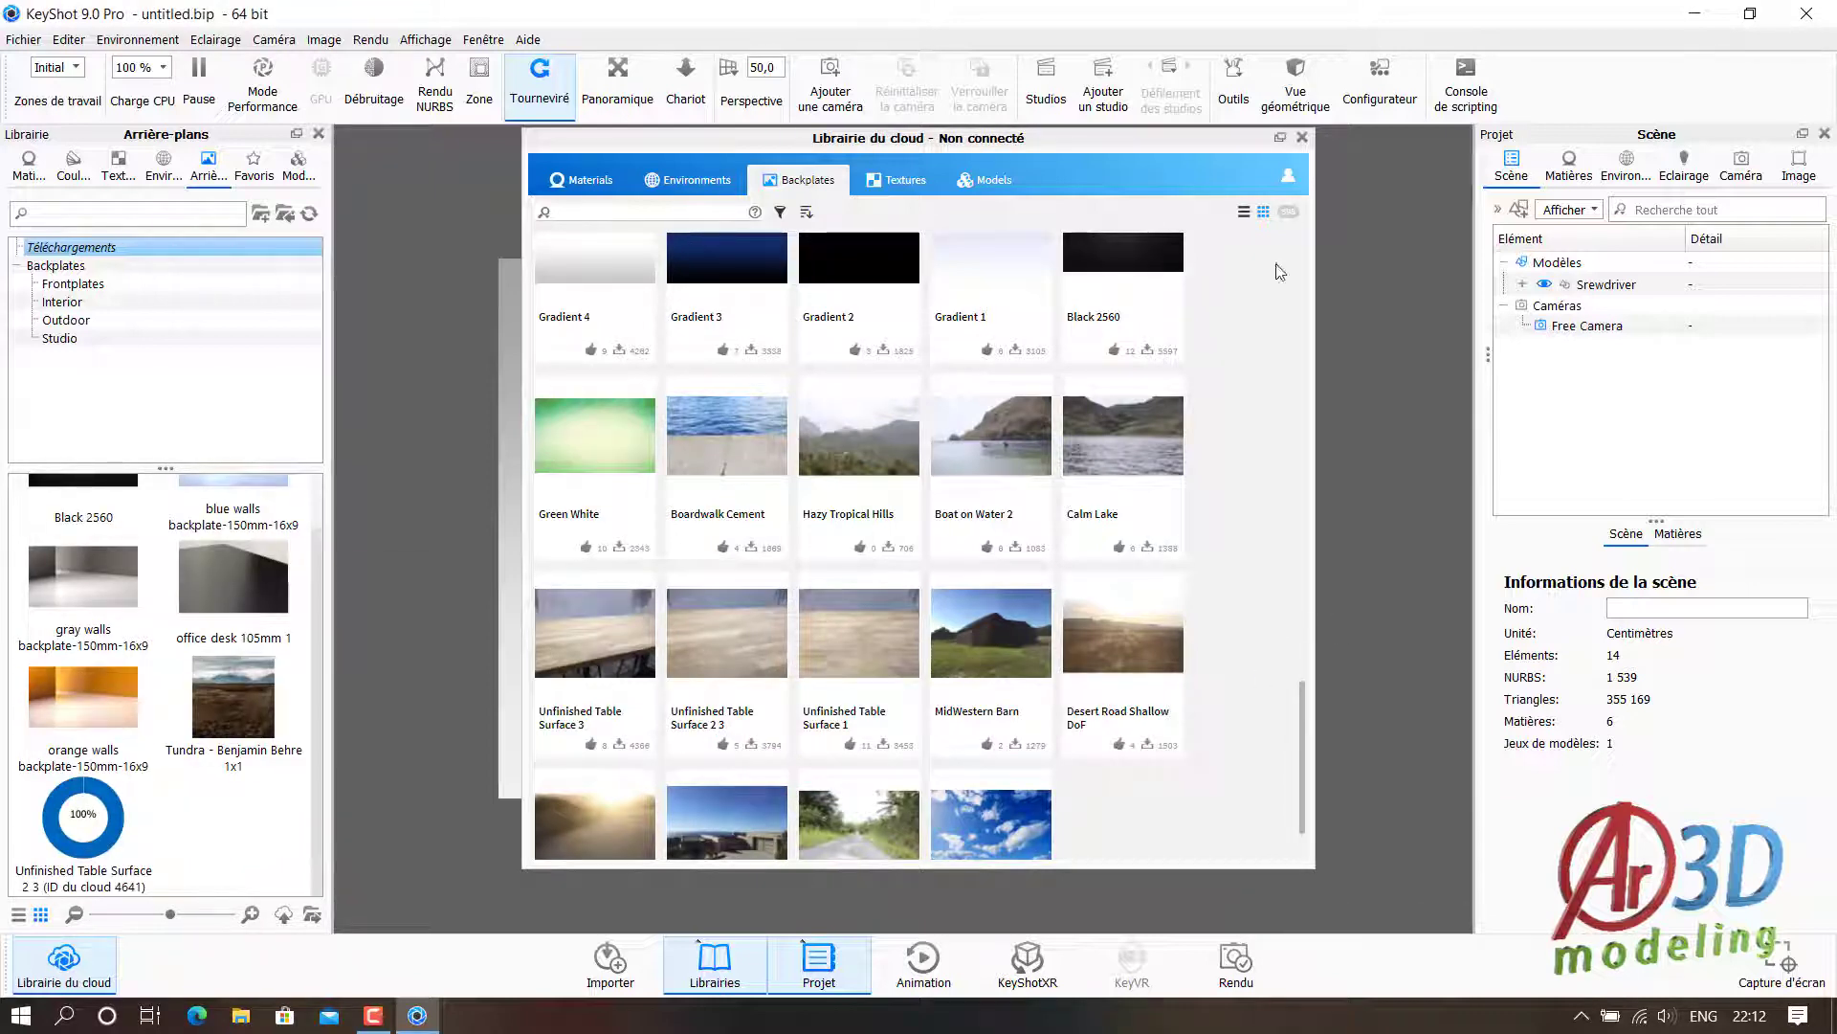
{"action": "scroll", "coordinate": [1088, 463], "scroll_direction": "down", "scroll_amount": 2}
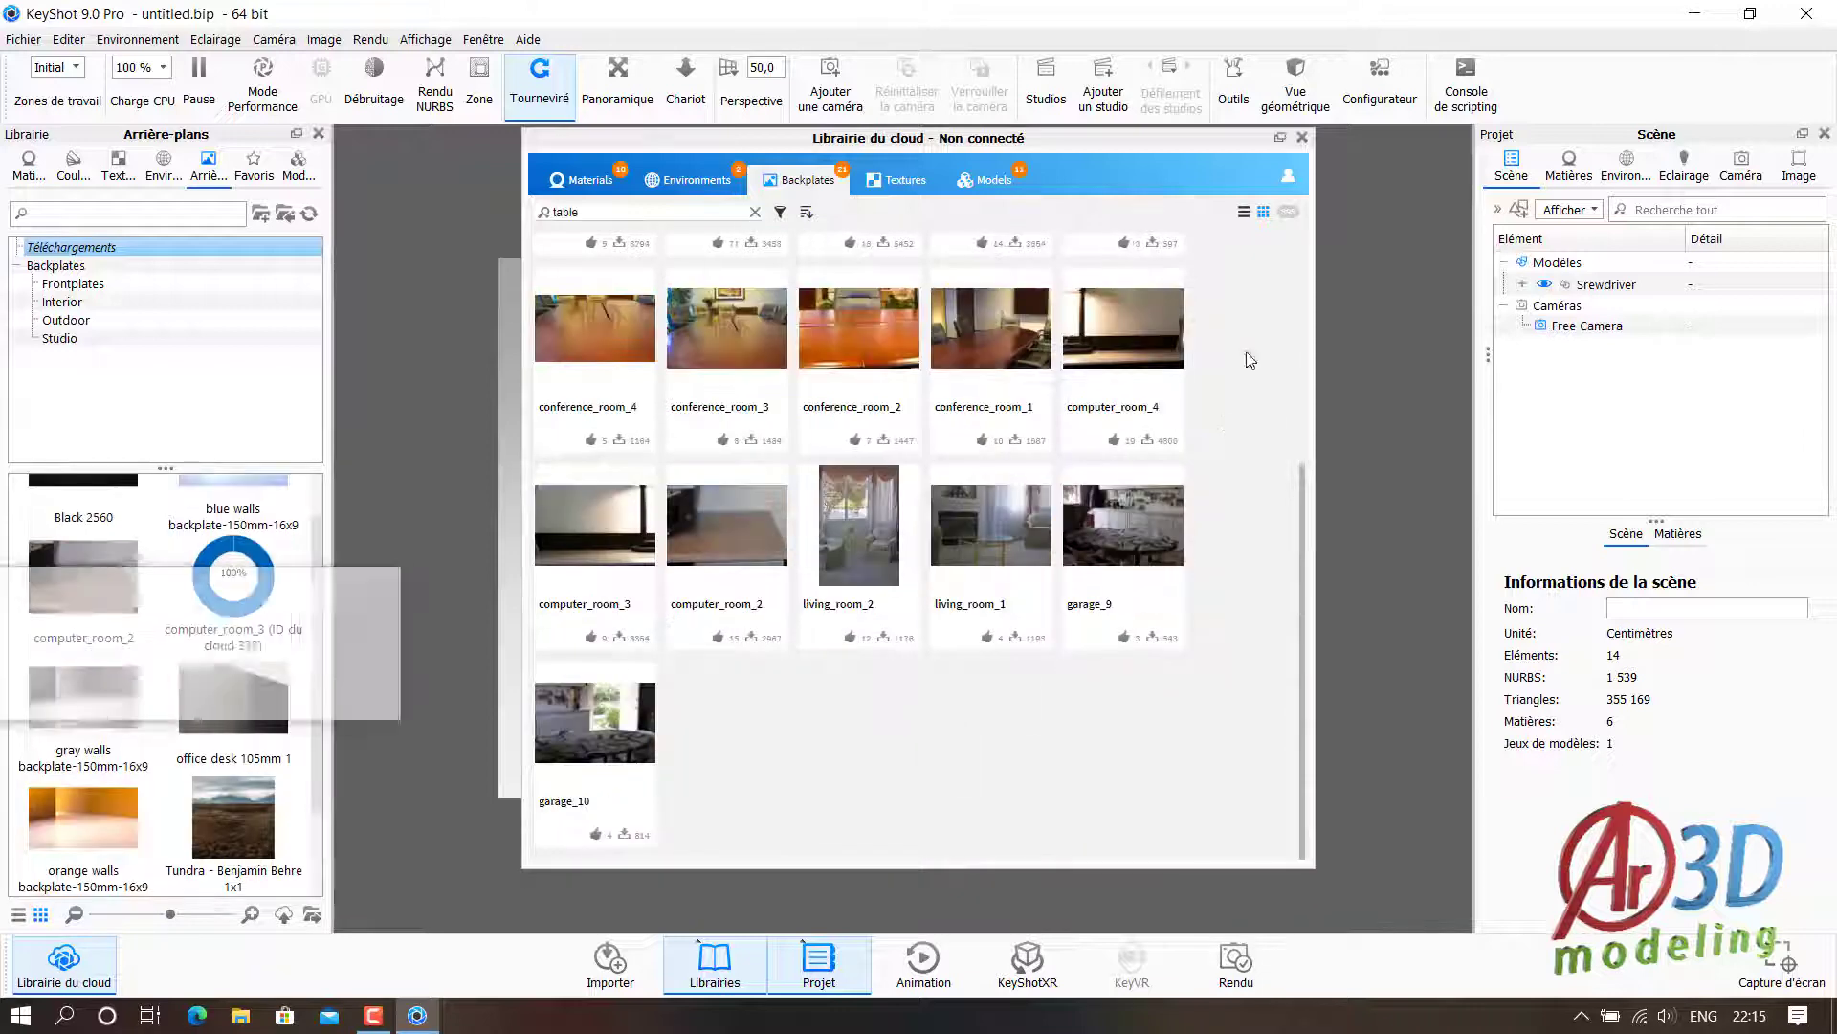
{"action": "left_click", "coordinate": [1303, 138]}
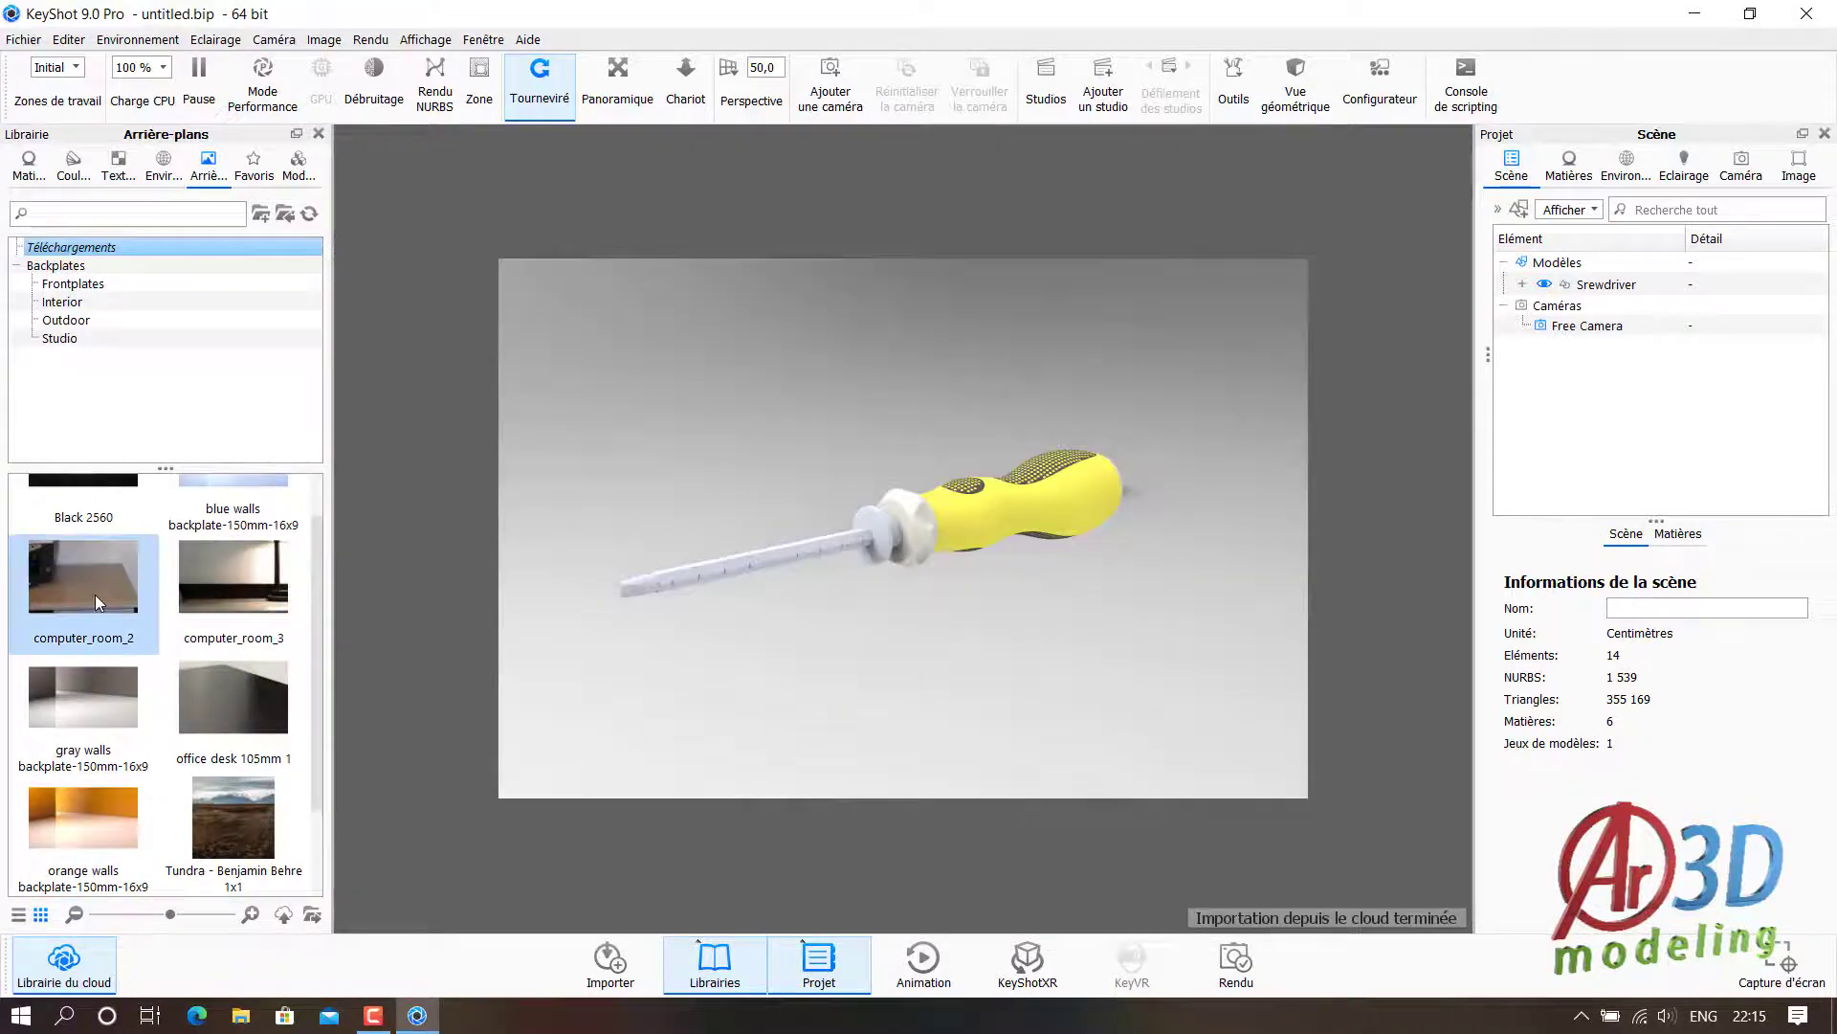
{"action": "left_click_drag", "start_coordinate": [95, 594], "coordinate": [725, 697]}
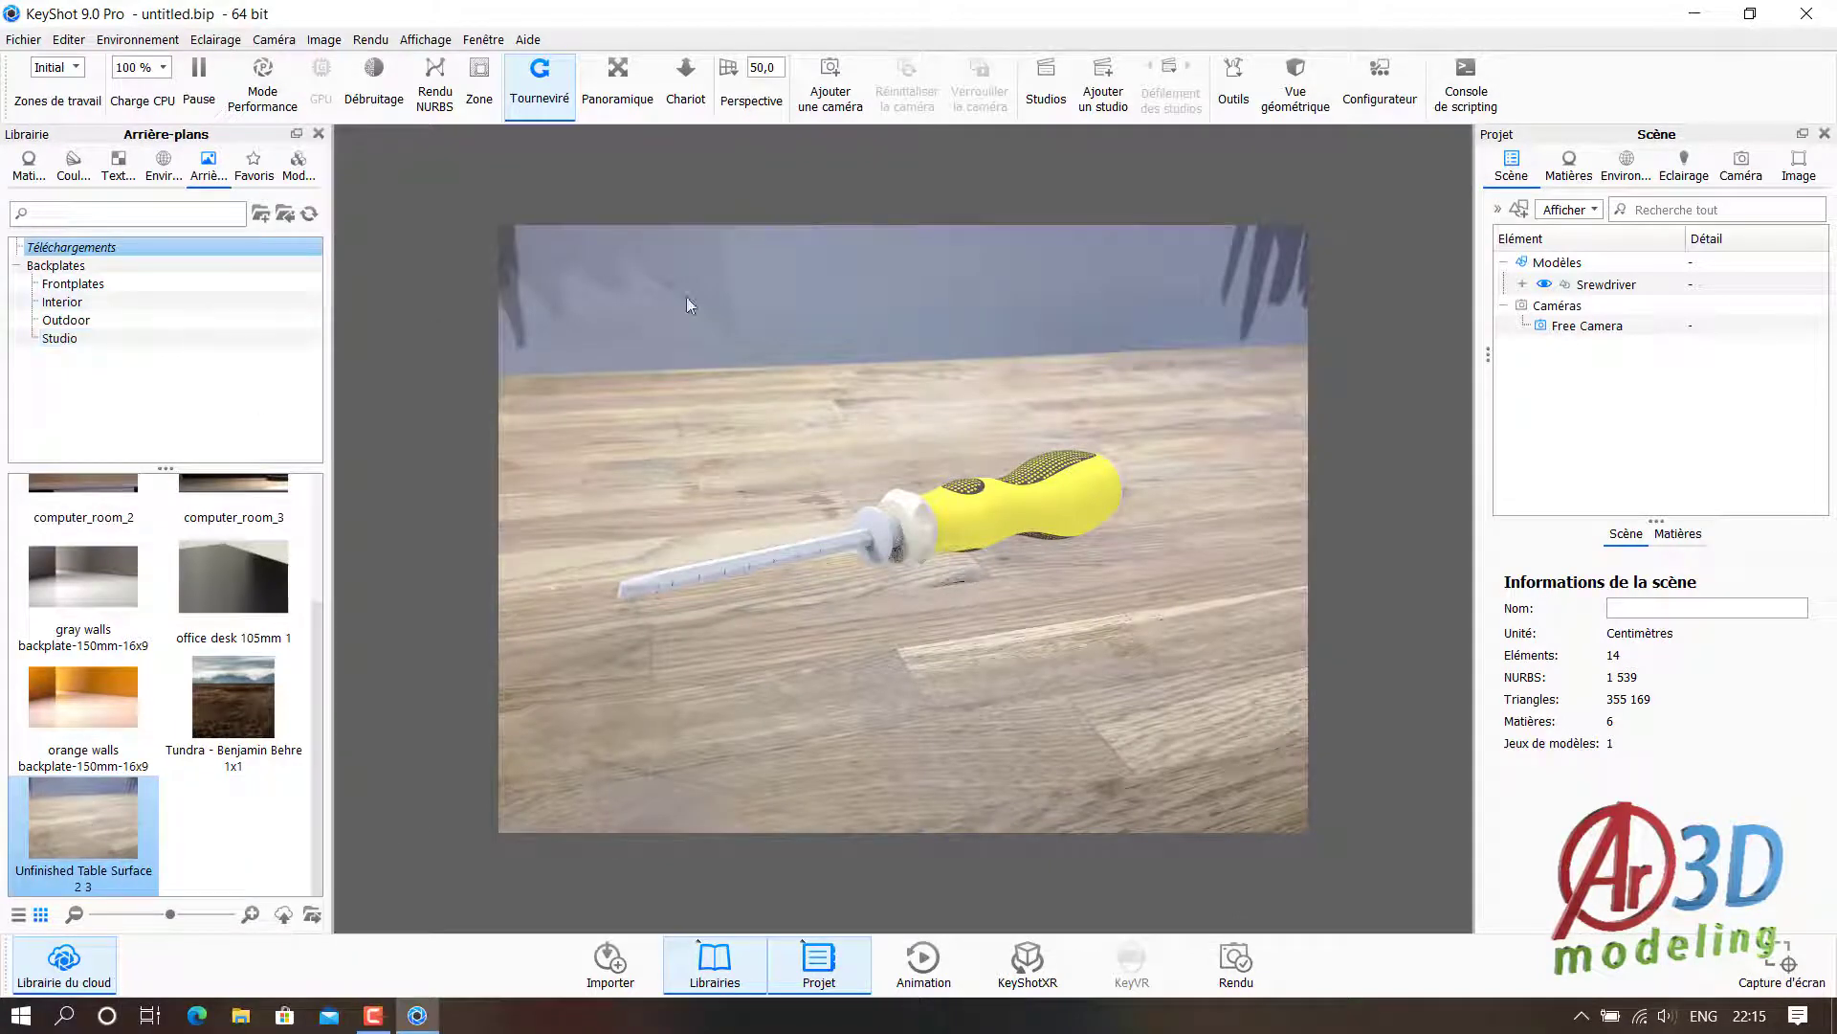
- Apply green Hard Shiny plastic to the handle and brown plastic to the collar
{"action": "left_click", "coordinate": [29, 164]}
{"action": "scroll", "coordinate": [92, 386], "scroll_direction": "down", "scroll_amount": 2}
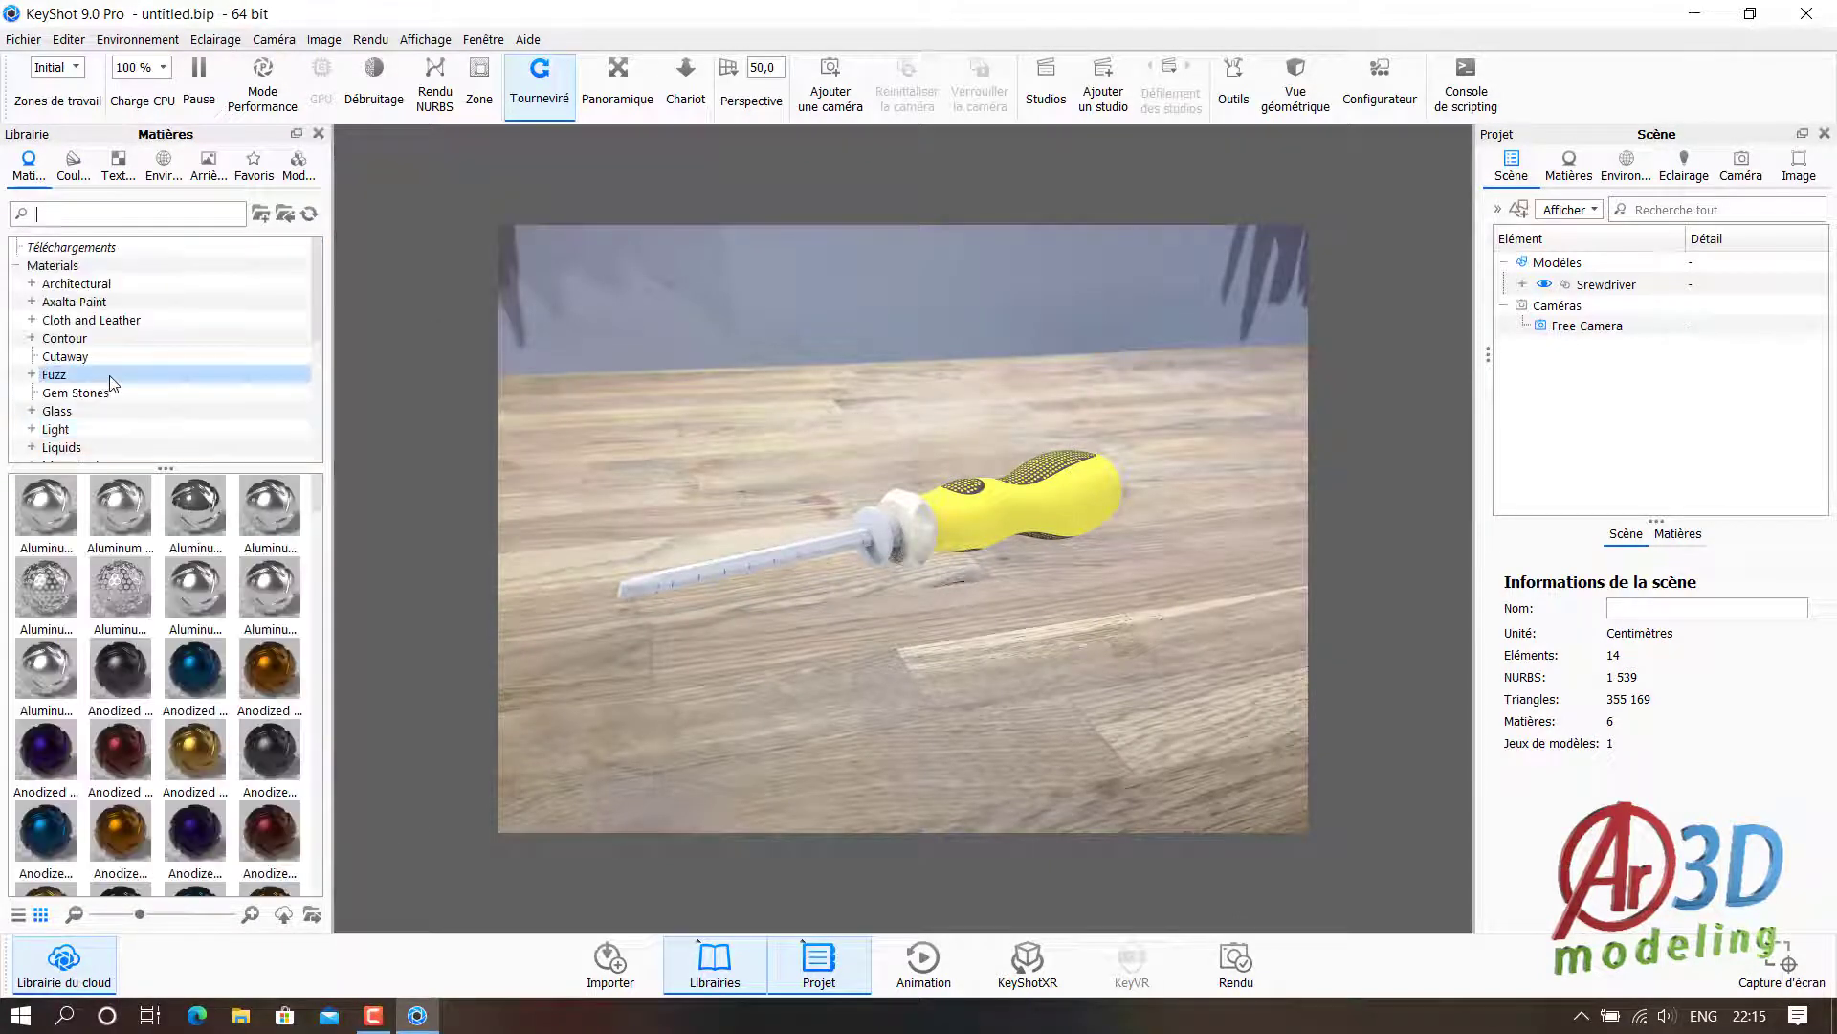
{"action": "left_click", "coordinate": [59, 429]}
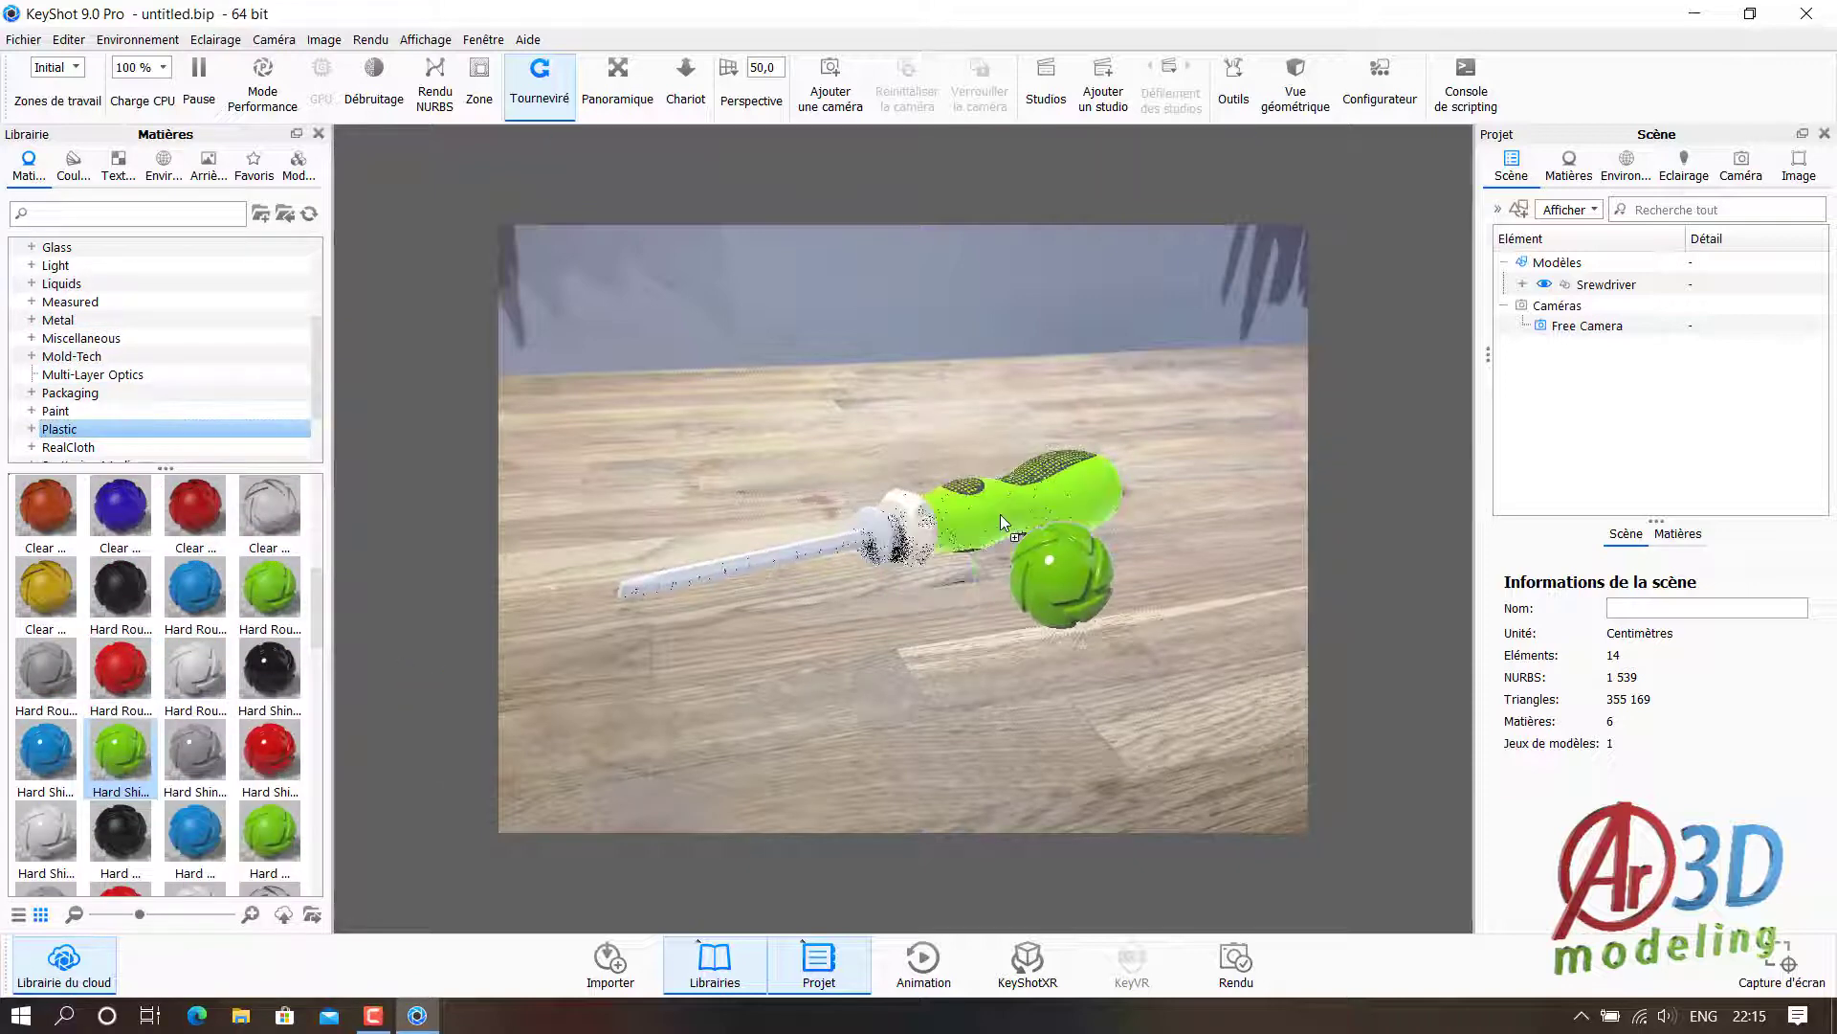
{"action": "left_click_drag", "start_coordinate": [106, 756], "coordinate": [1001, 514]}
{"action": "scroll", "coordinate": [151, 728], "scroll_direction": "down", "scroll_amount": 5}
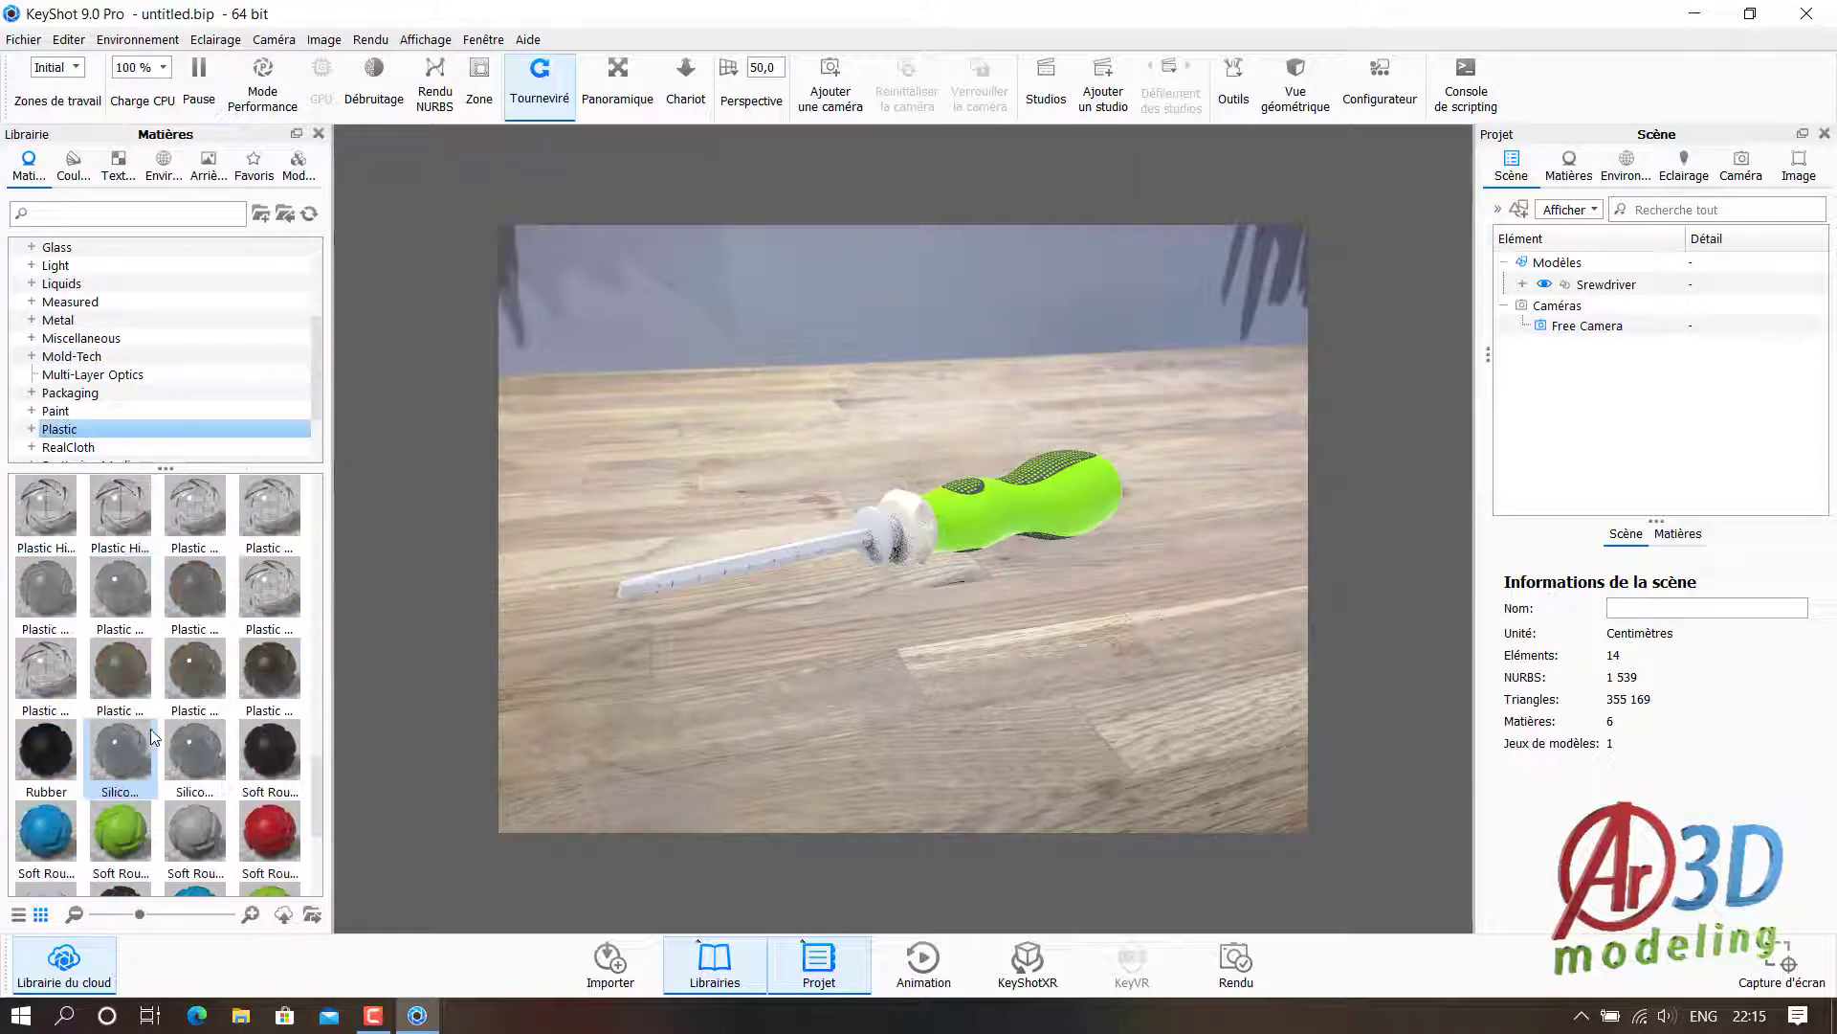
{"action": "scroll", "coordinate": [151, 727], "scroll_direction": "up", "scroll_amount": 2}
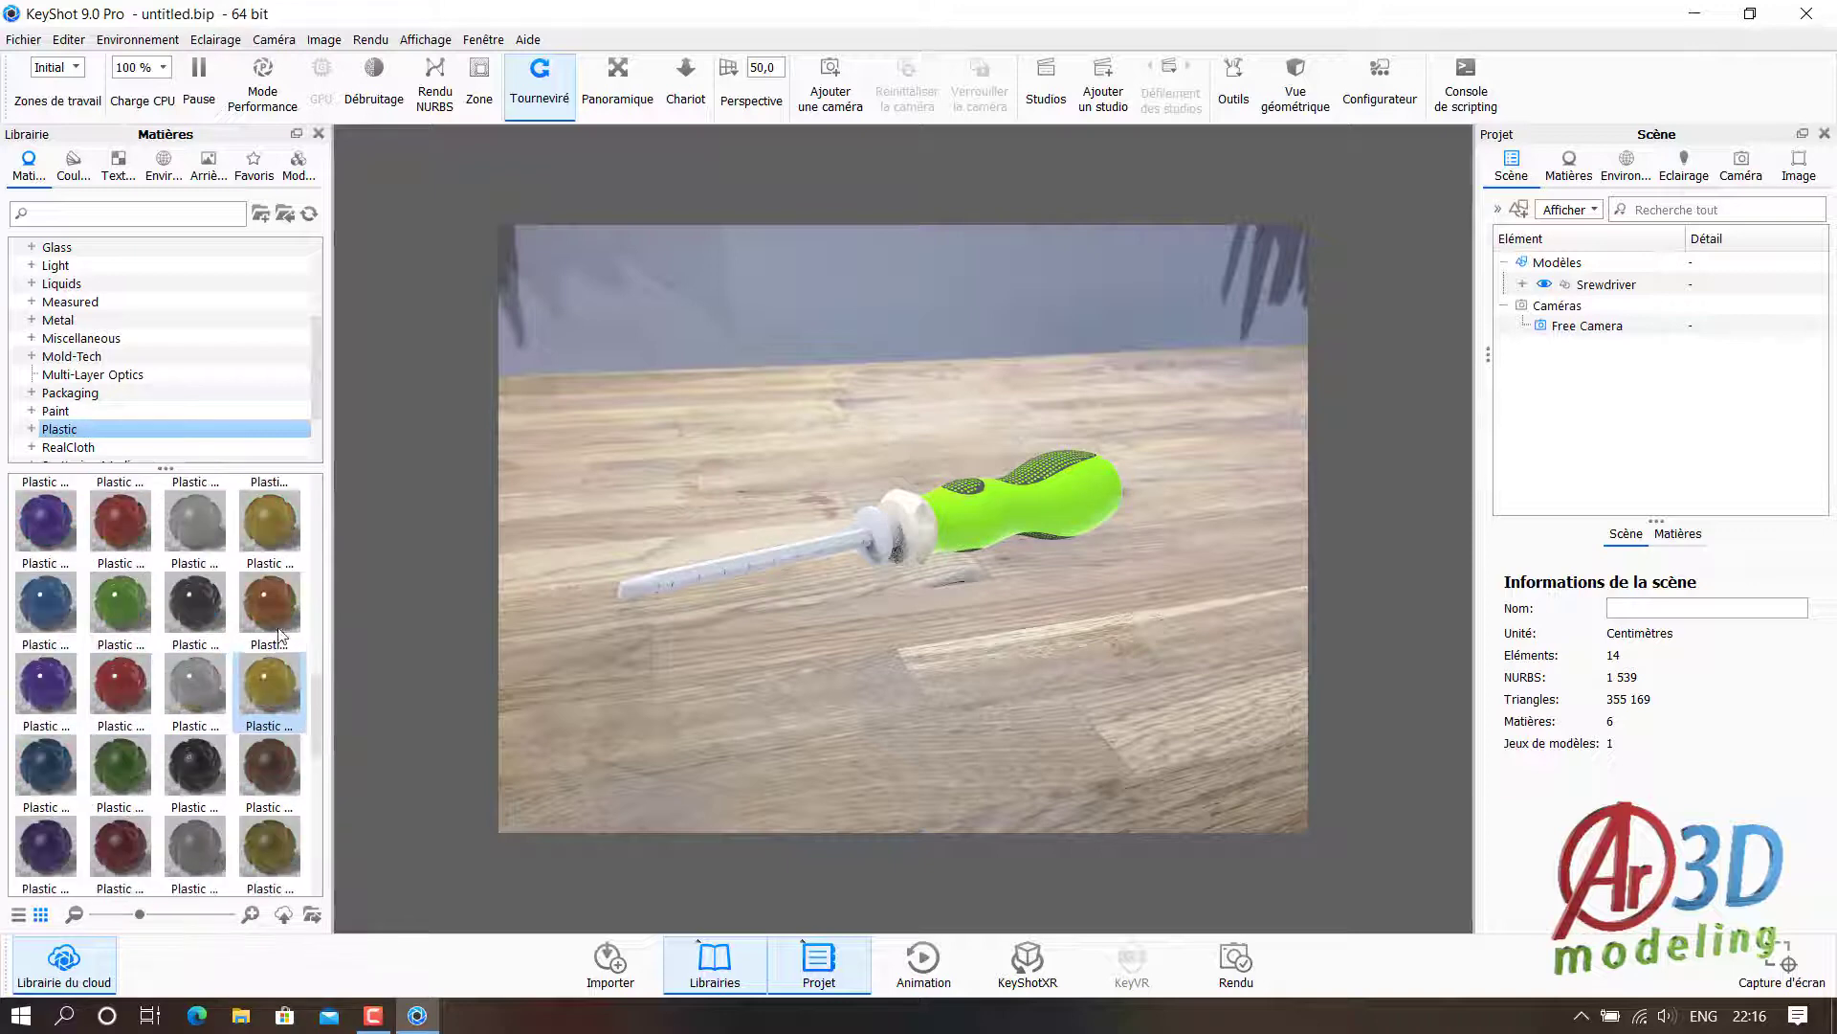
{"action": "left_click_drag", "start_coordinate": [239, 637], "coordinate": [922, 530]}
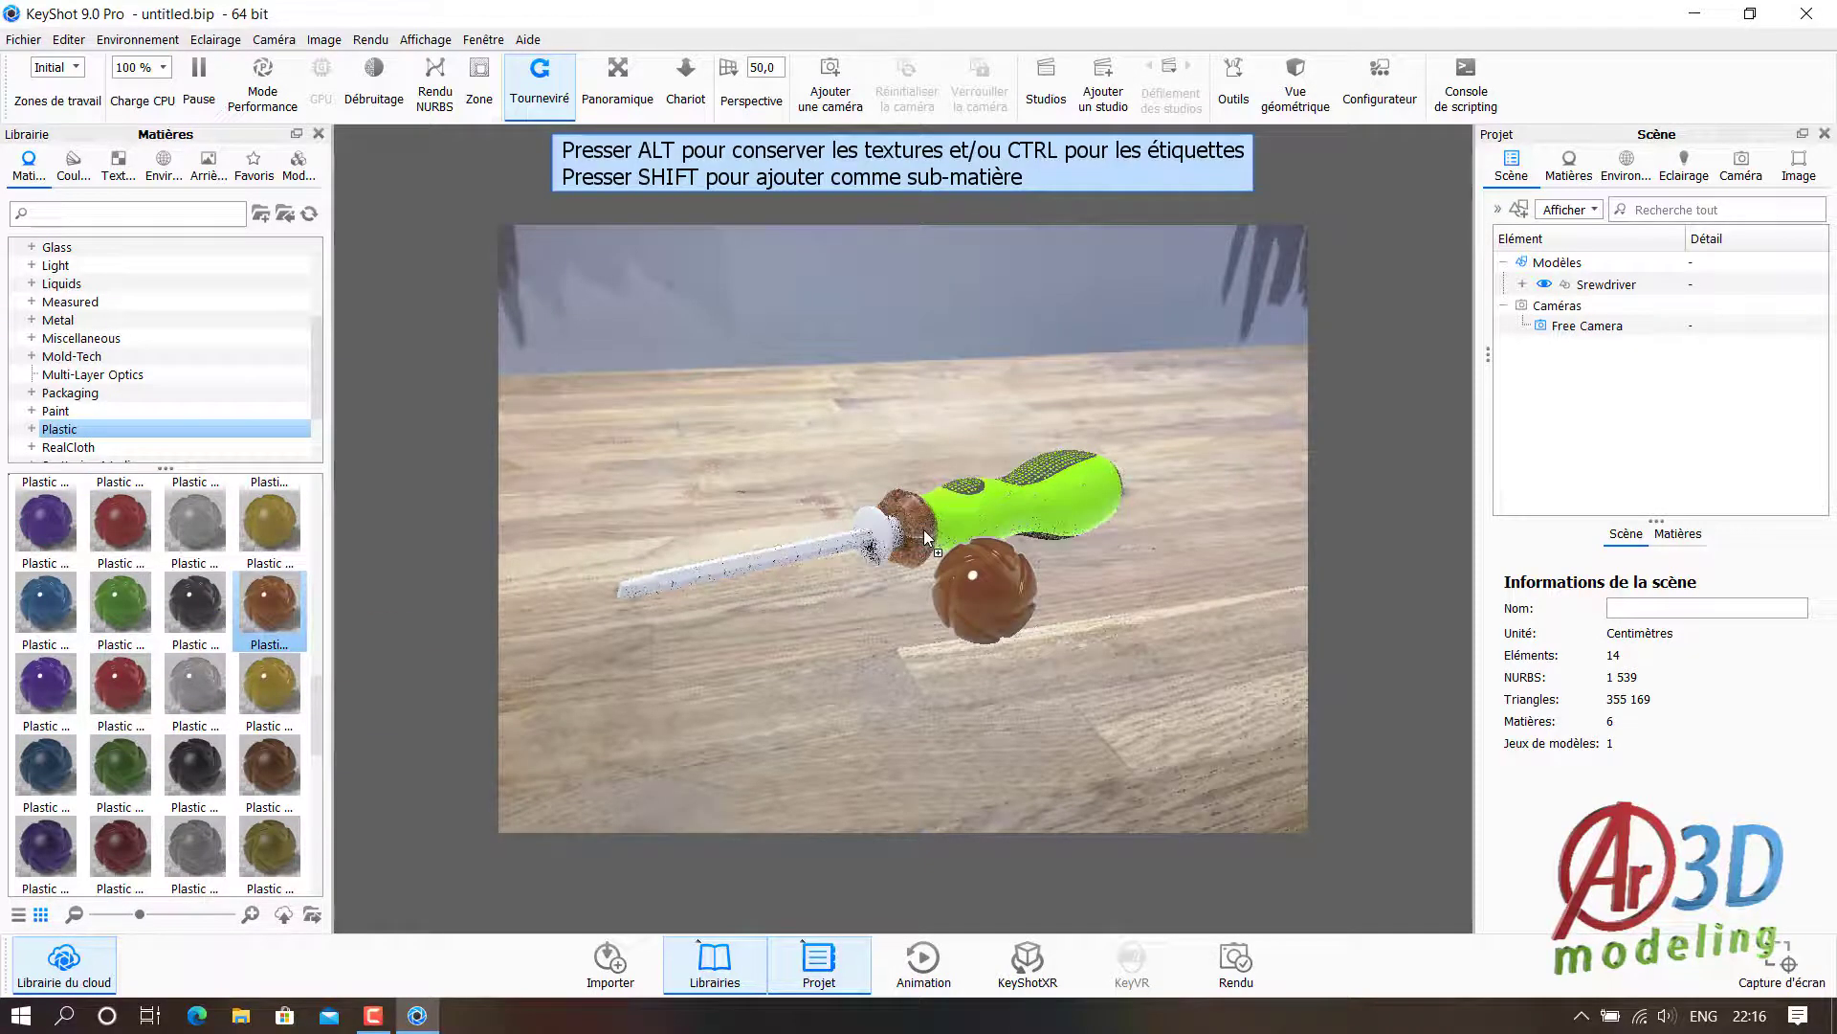
- Orbit the screwdriver diagonally and give the handle grip a dark carbon texture
{"action": "mouse_move", "coordinate": [824, 639]}
{"action": "left_mouse_down"}
{"action": "mouse_move", "coordinate": [890, 676]}
{"action": "mouse_move", "coordinate": [972, 600]}
{"action": "mouse_move", "coordinate": [1104, 695]}
{"action": "mouse_move", "coordinate": [1049, 692]}
{"action": "left_mouse_up"}
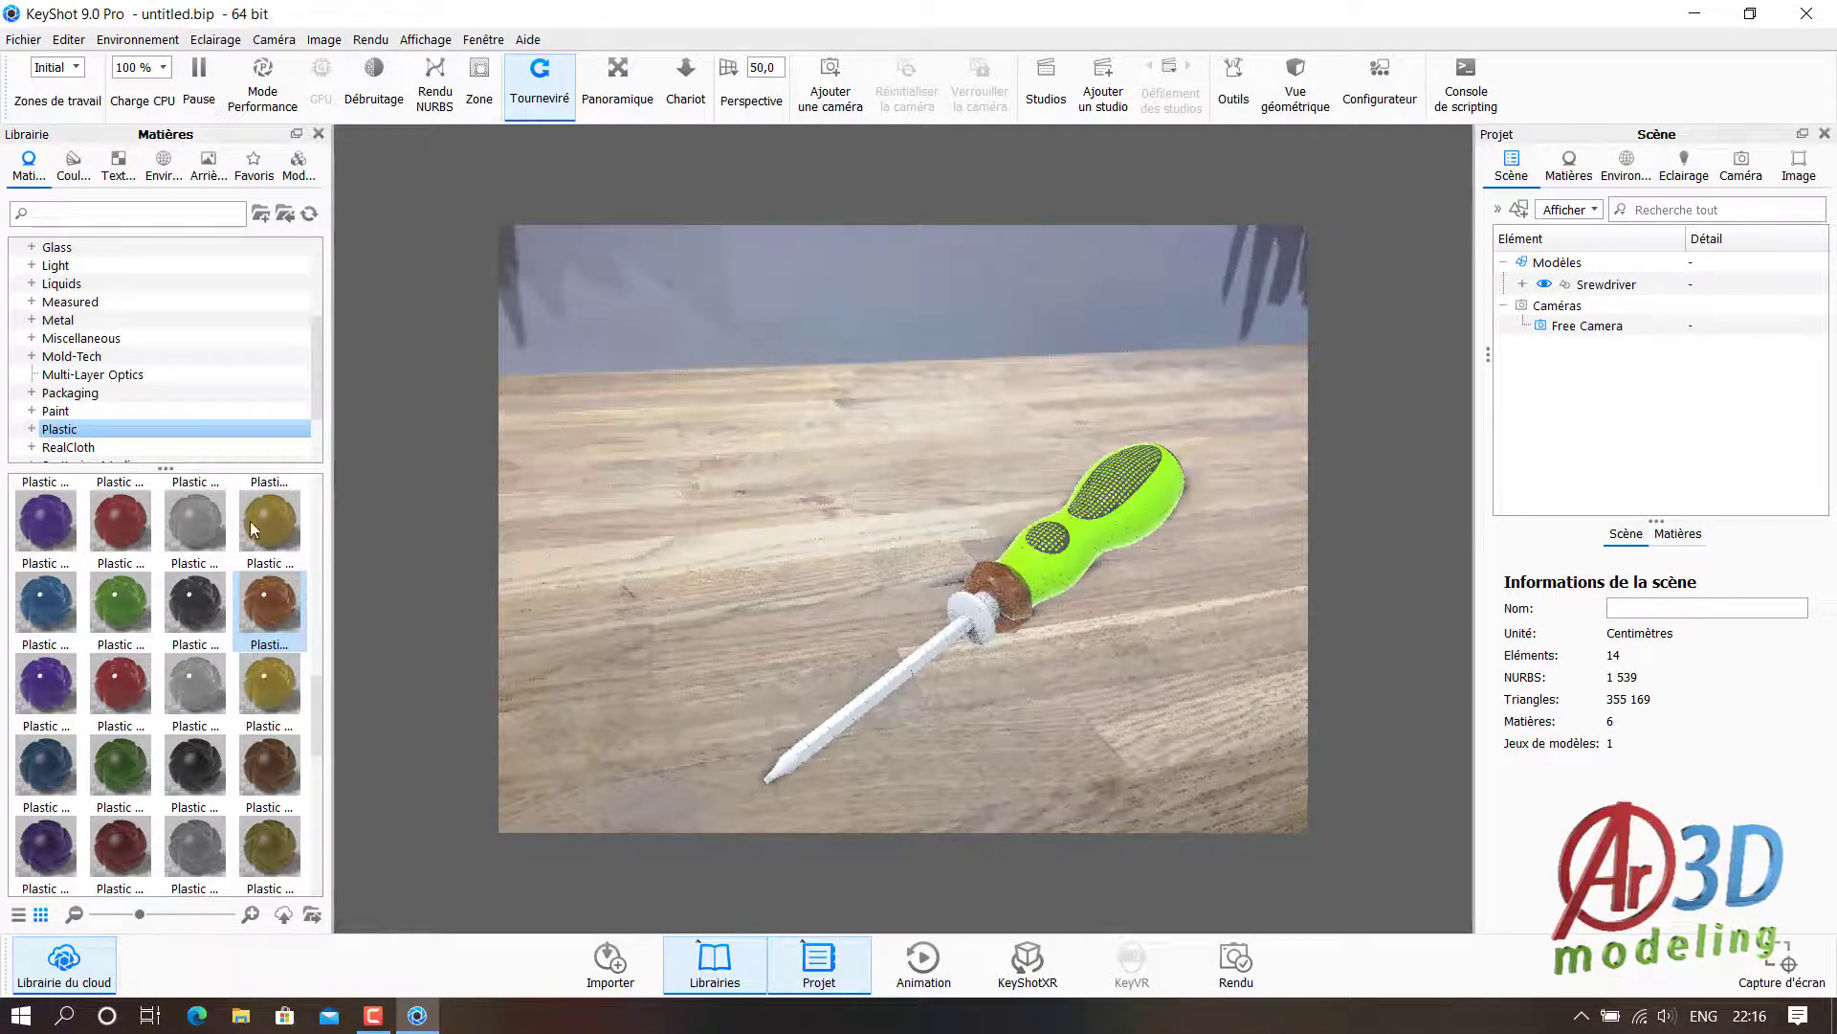
{"action": "scroll", "coordinate": [230, 650], "scroll_direction": "down", "scroll_amount": 5}
{"action": "left_click_drag", "start_coordinate": [46, 505], "coordinate": [1111, 509]}
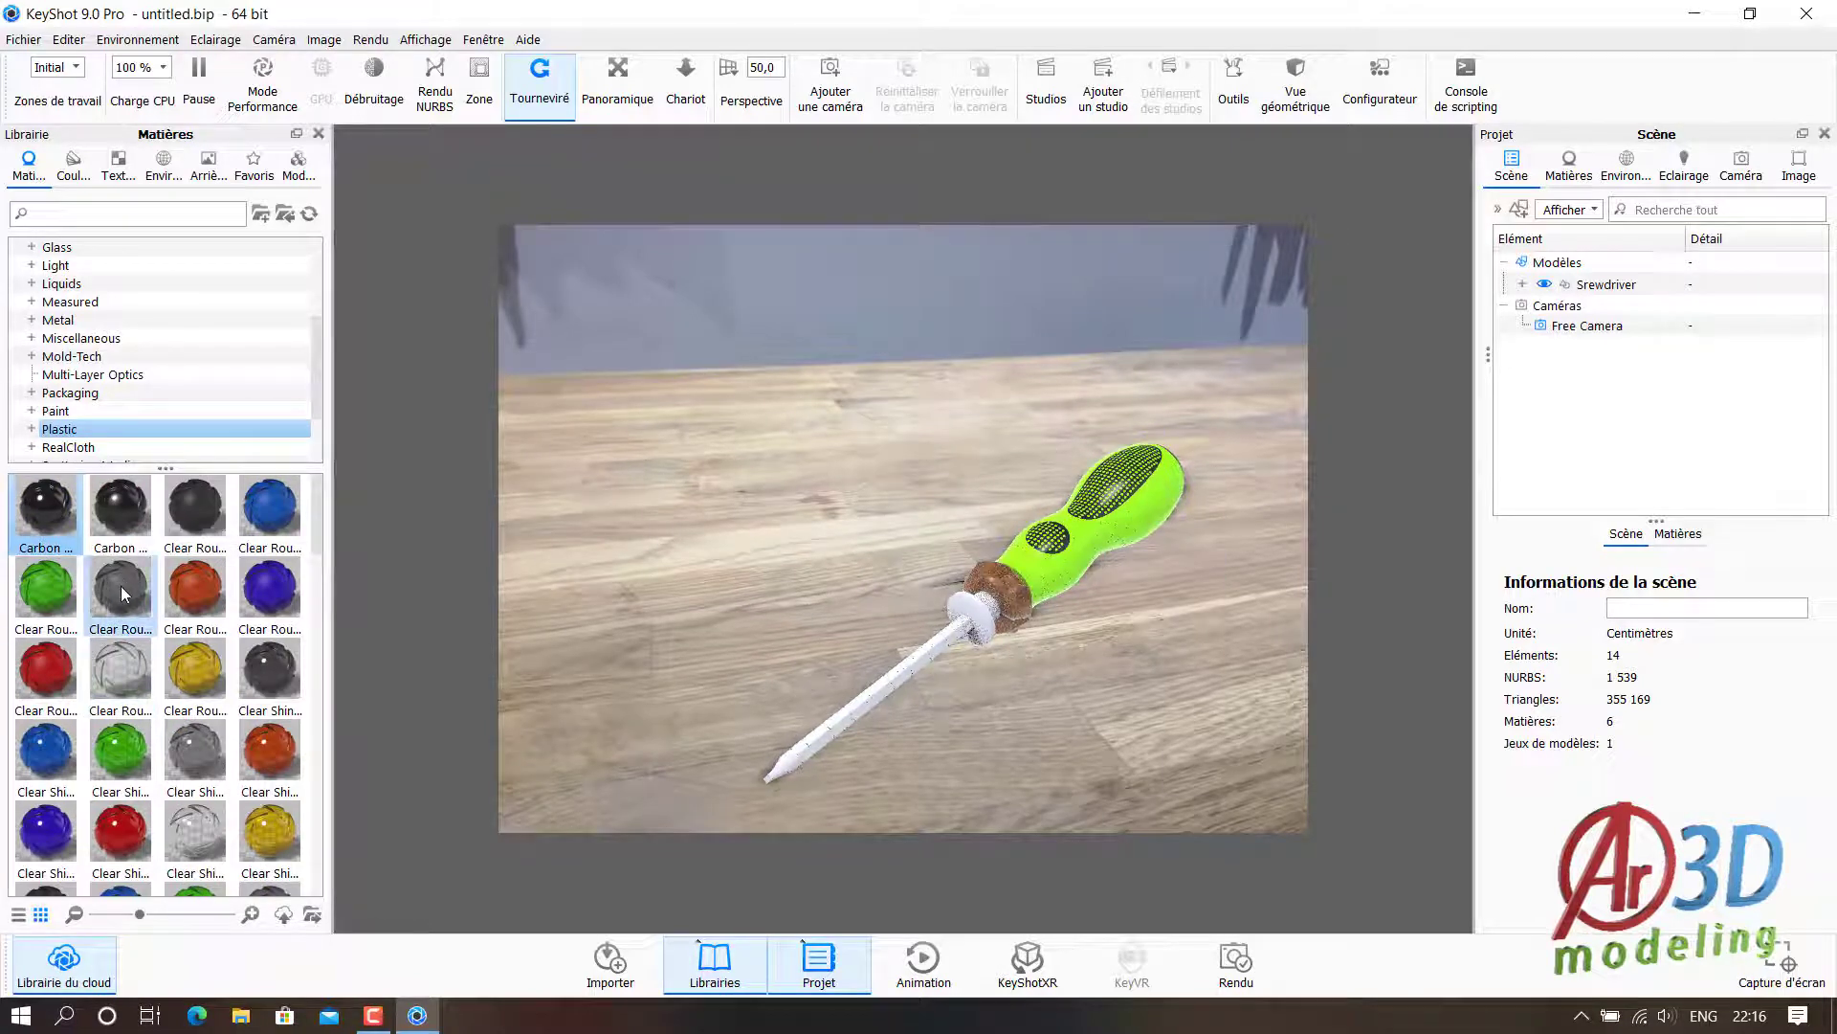
{"action": "scroll", "coordinate": [182, 628], "scroll_direction": "down", "scroll_amount": 5}
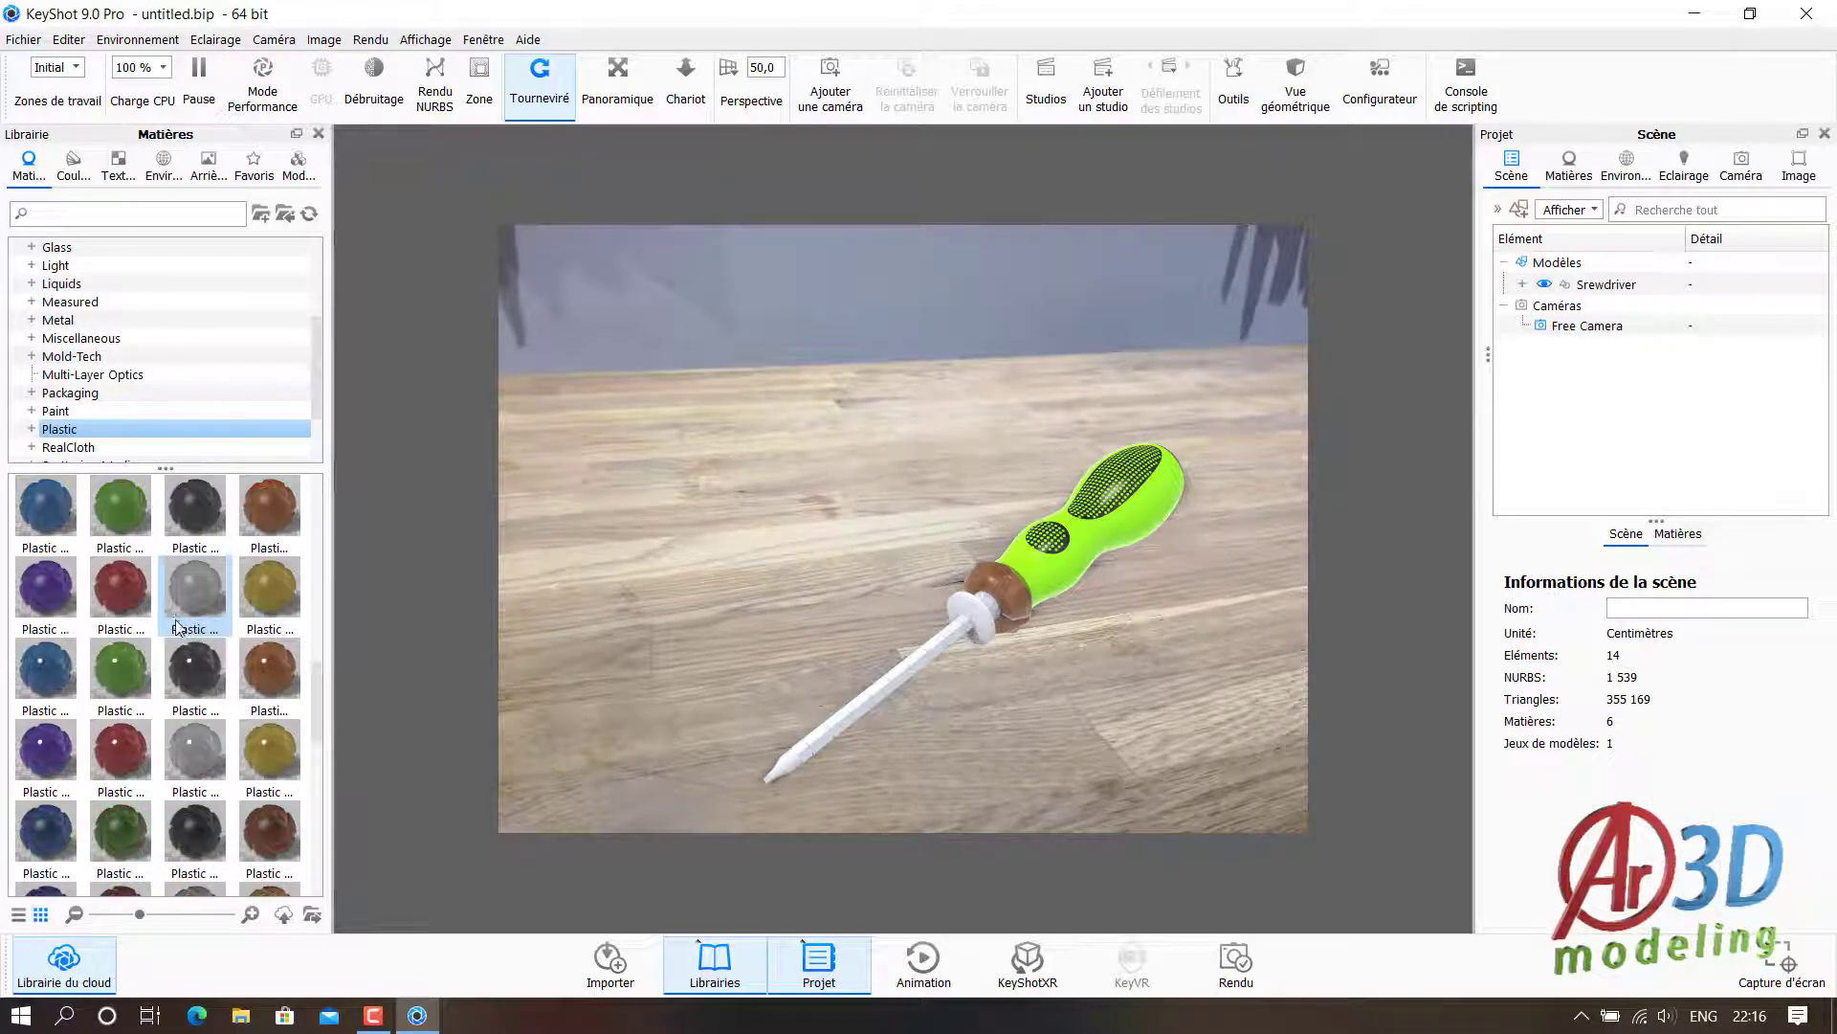
{"action": "left_click_drag", "start_coordinate": [270, 833], "coordinate": [1029, 608]}
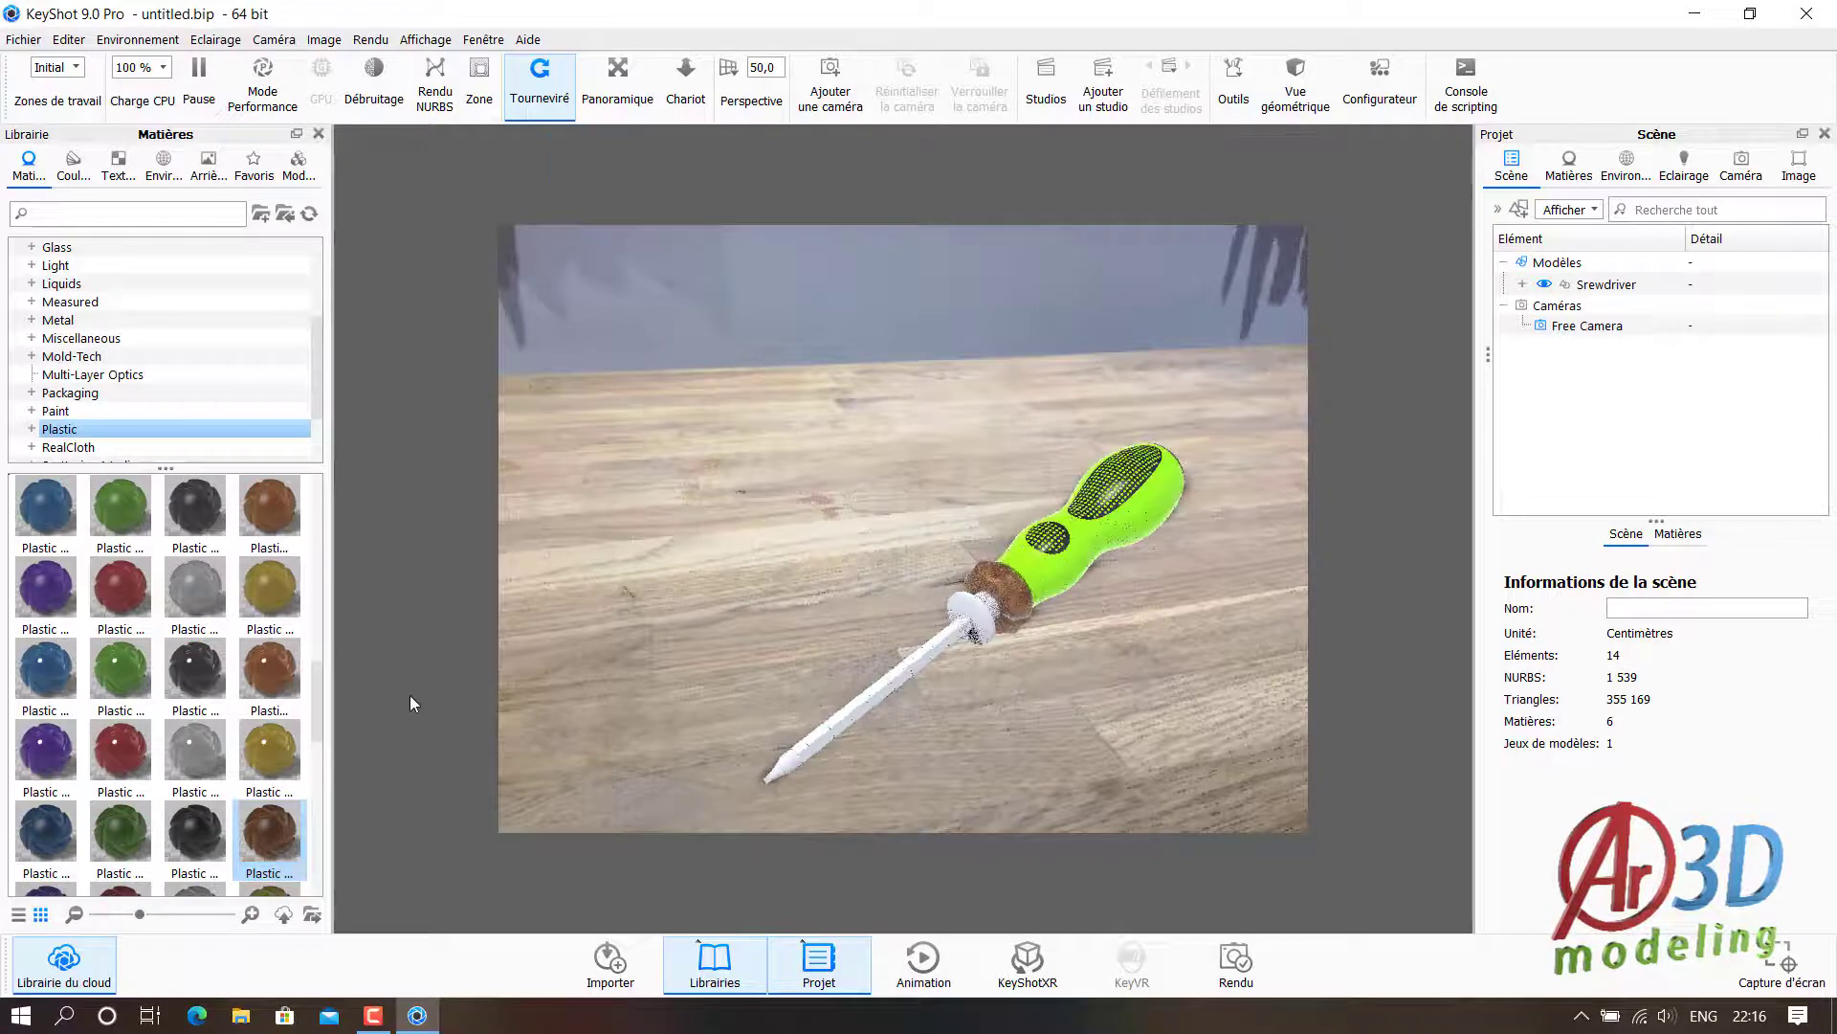
{"action": "scroll", "coordinate": [102, 438], "scroll_direction": "up", "scroll_amount": 1}
{"action": "scroll", "coordinate": [103, 439], "scroll_direction": "up", "scroll_amount": 1}
- Make the screwdriver shaft and the white ring near the collar chrome metal
{"action": "scroll", "coordinate": [103, 438], "scroll_direction": "up", "scroll_amount": 1}
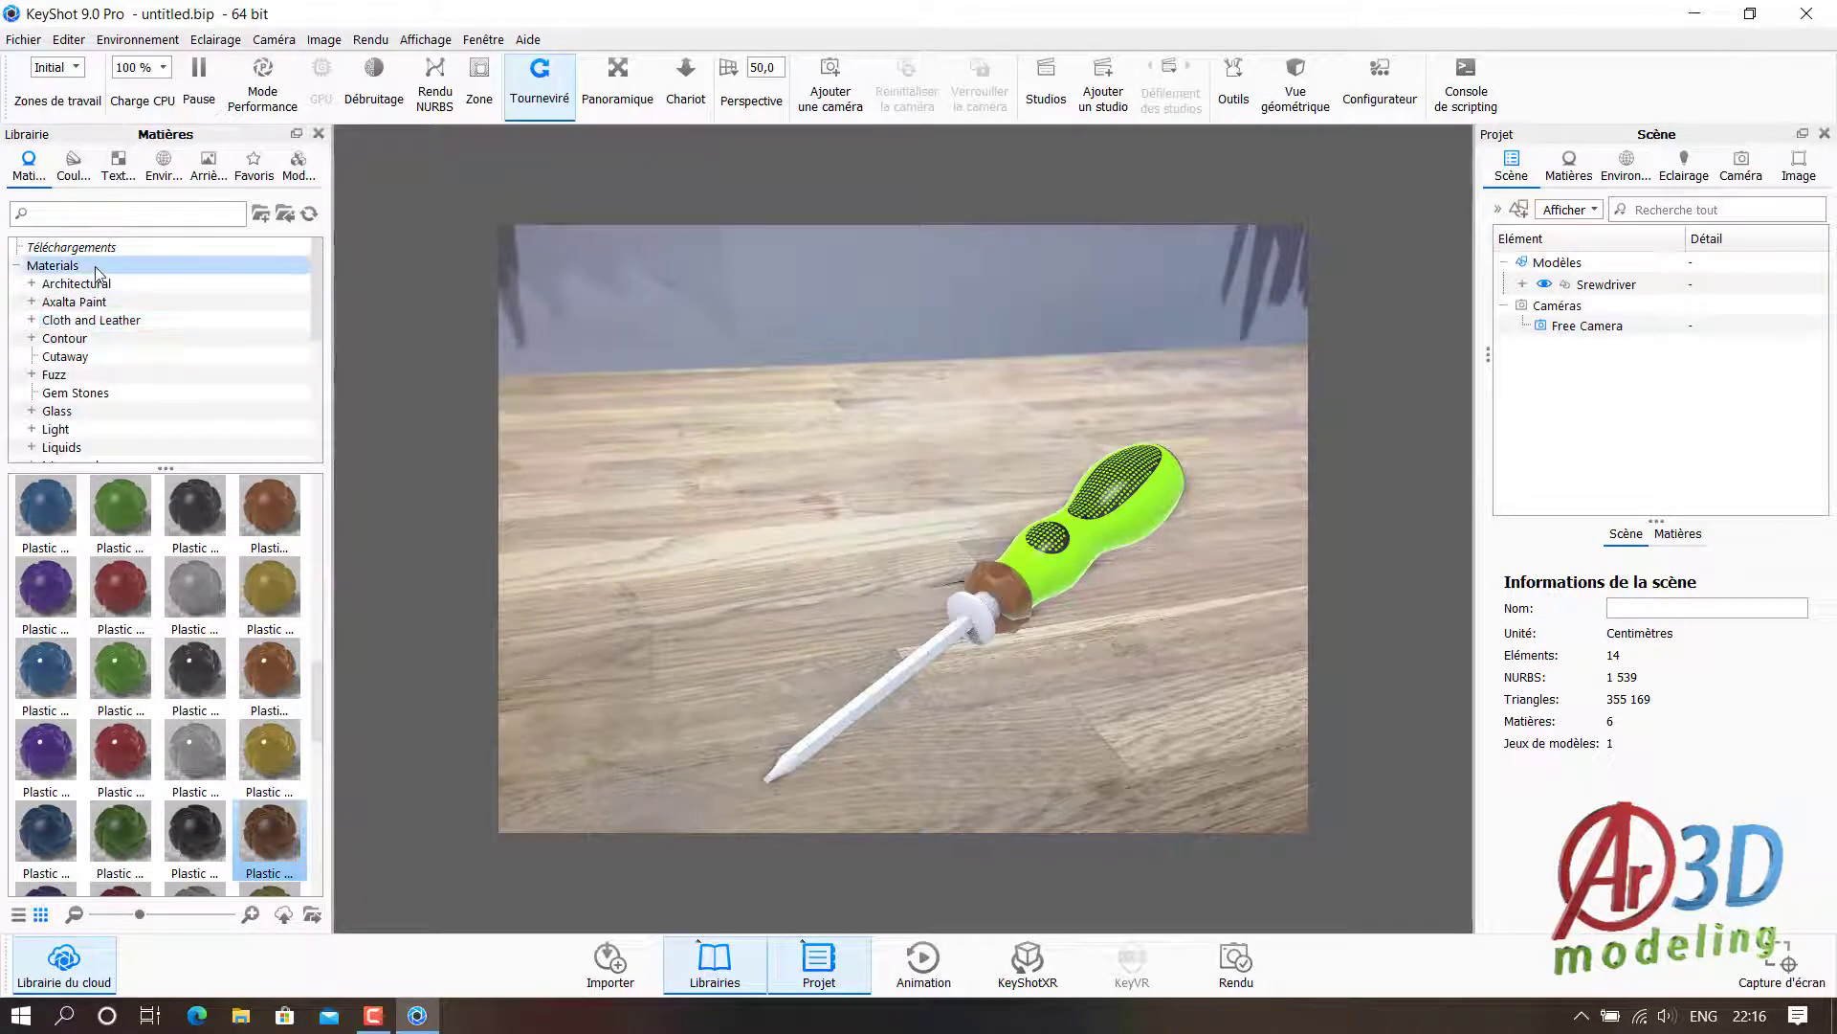
{"action": "scroll", "coordinate": [102, 438], "scroll_direction": "up", "scroll_amount": 1}
{"action": "scroll", "coordinate": [98, 438], "scroll_direction": "down", "scroll_amount": 1}
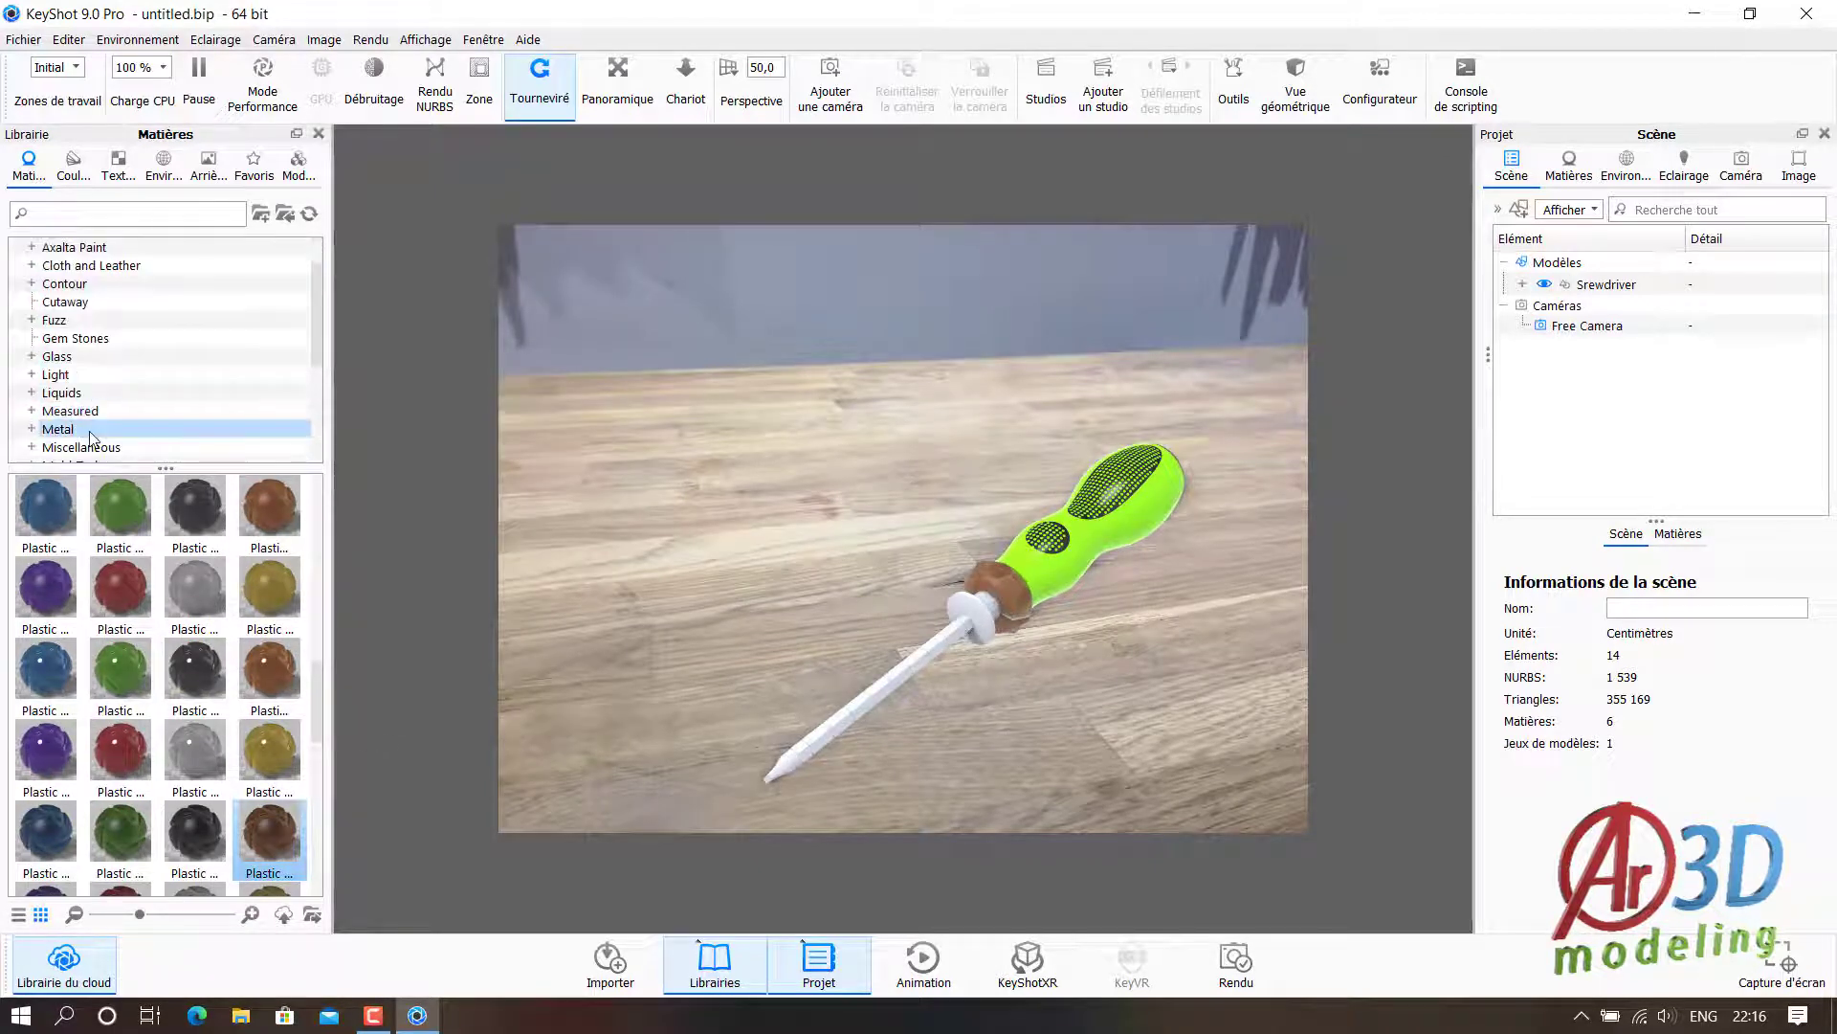
{"action": "left_click", "coordinate": [98, 429]}
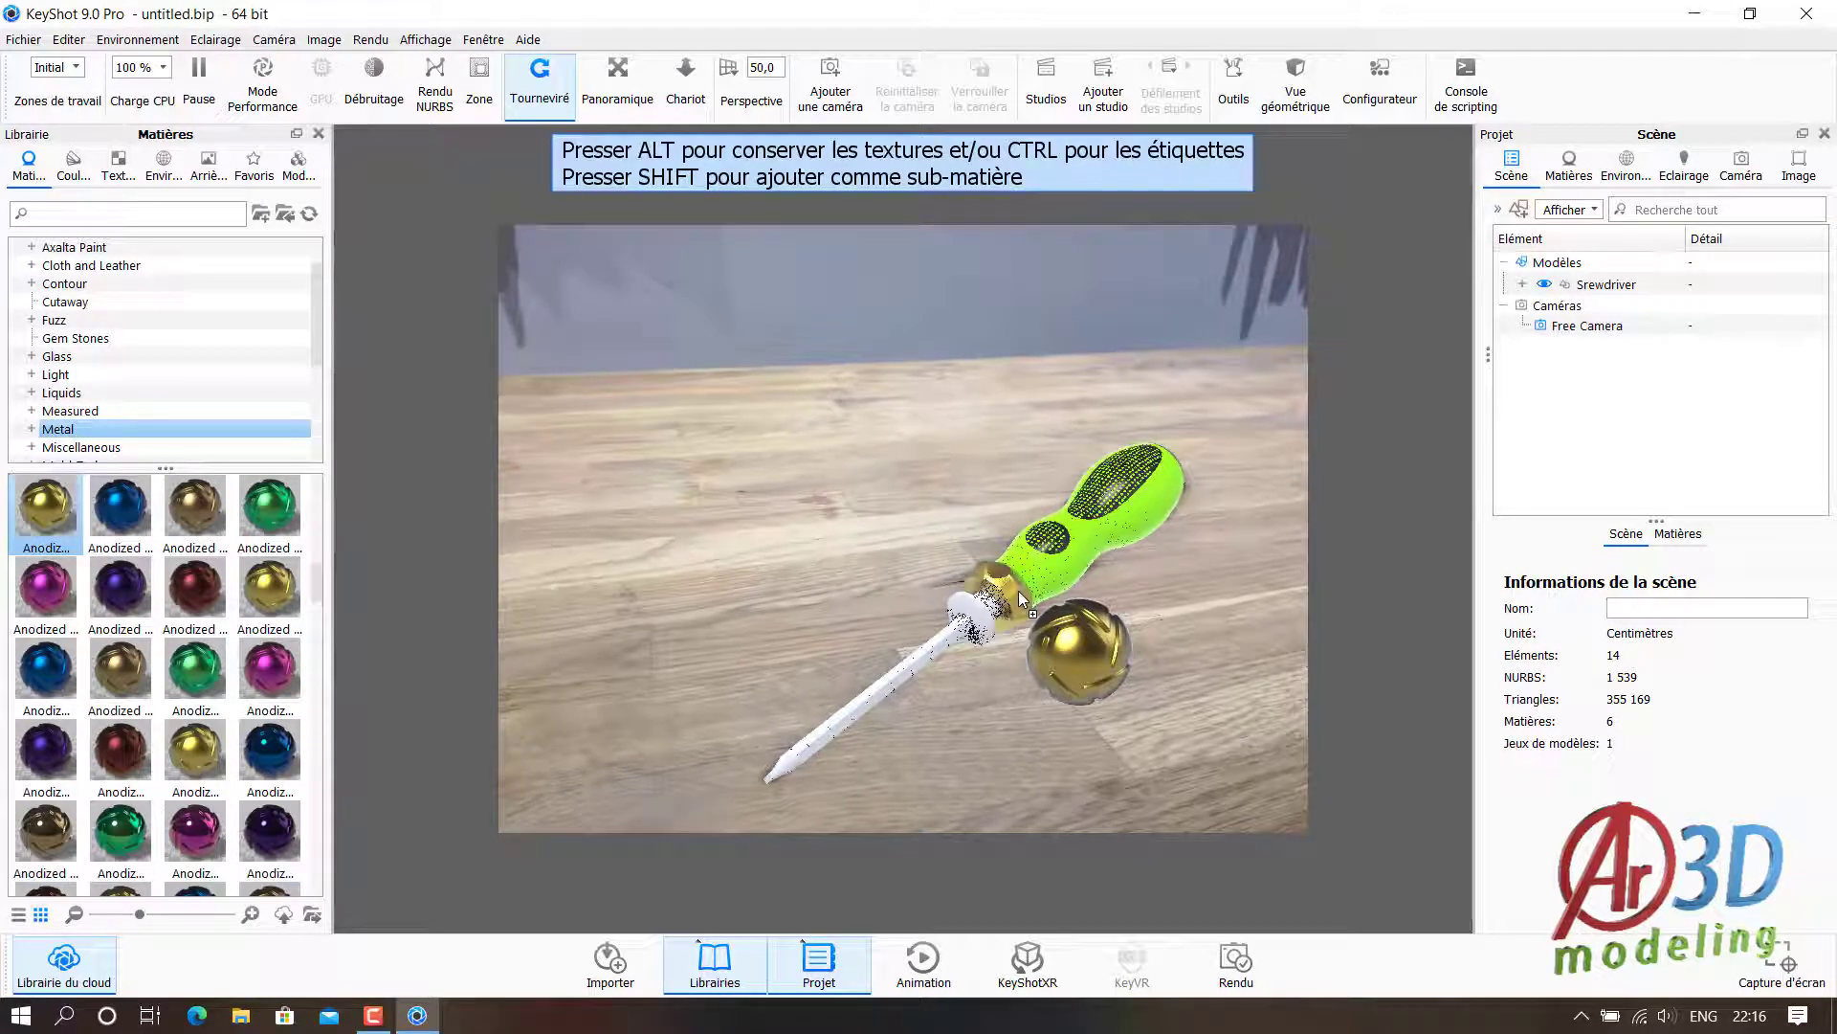
{"action": "left_click_drag", "start_coordinate": [33, 532], "coordinate": [1019, 589]}
{"action": "scroll", "coordinate": [181, 639], "scroll_direction": "down", "scroll_amount": 3}
{"action": "left_click_drag", "start_coordinate": [196, 752], "coordinate": [898, 686]}
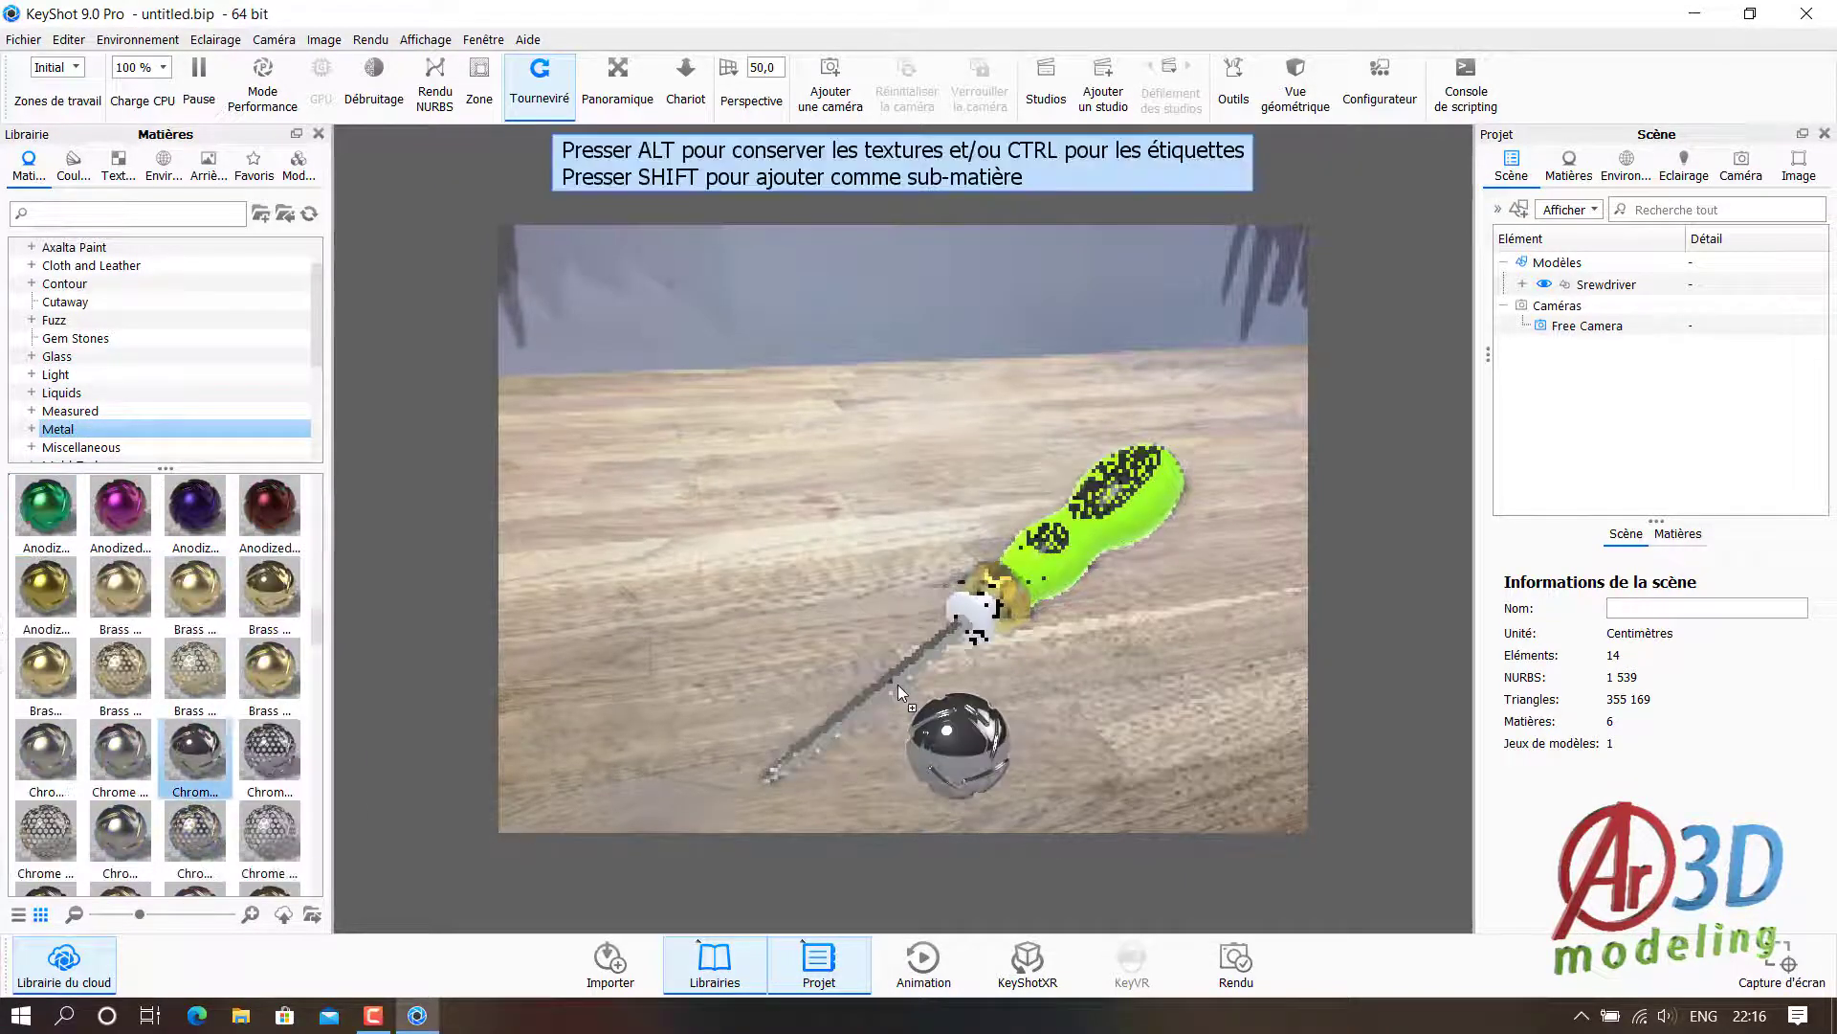
{"action": "left_click_drag", "start_coordinate": [46, 752], "coordinate": [981, 612]}
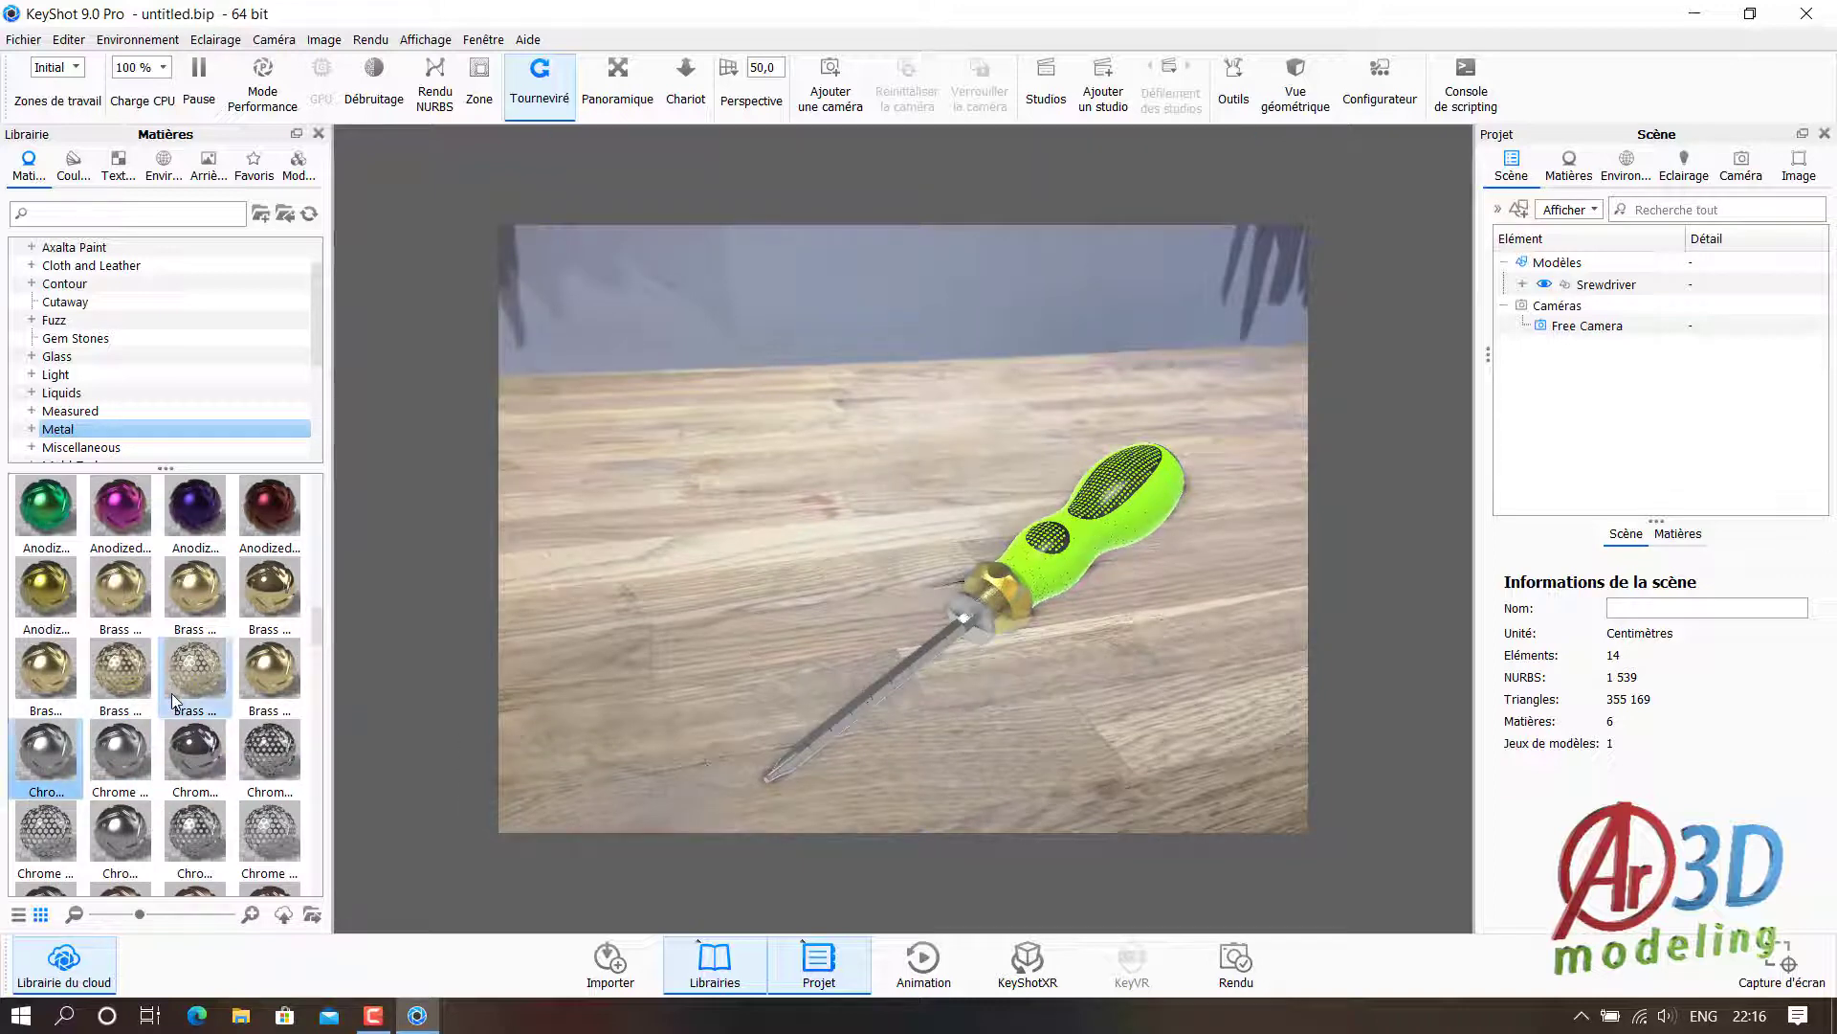
- Give the collar Plastic Cloudy Rough Orange 3mm, adjust the view, and show the environments library
{"action": "scroll", "coordinate": [170, 693], "scroll_direction": "down", "scroll_amount": 3}
{"action": "scroll", "coordinate": [170, 693], "scroll_direction": "down", "scroll_amount": 3}
{"action": "scroll", "coordinate": [175, 702], "scroll_direction": "down", "scroll_amount": 3}
{"action": "scroll", "coordinate": [174, 701], "scroll_direction": "up", "scroll_amount": 3}
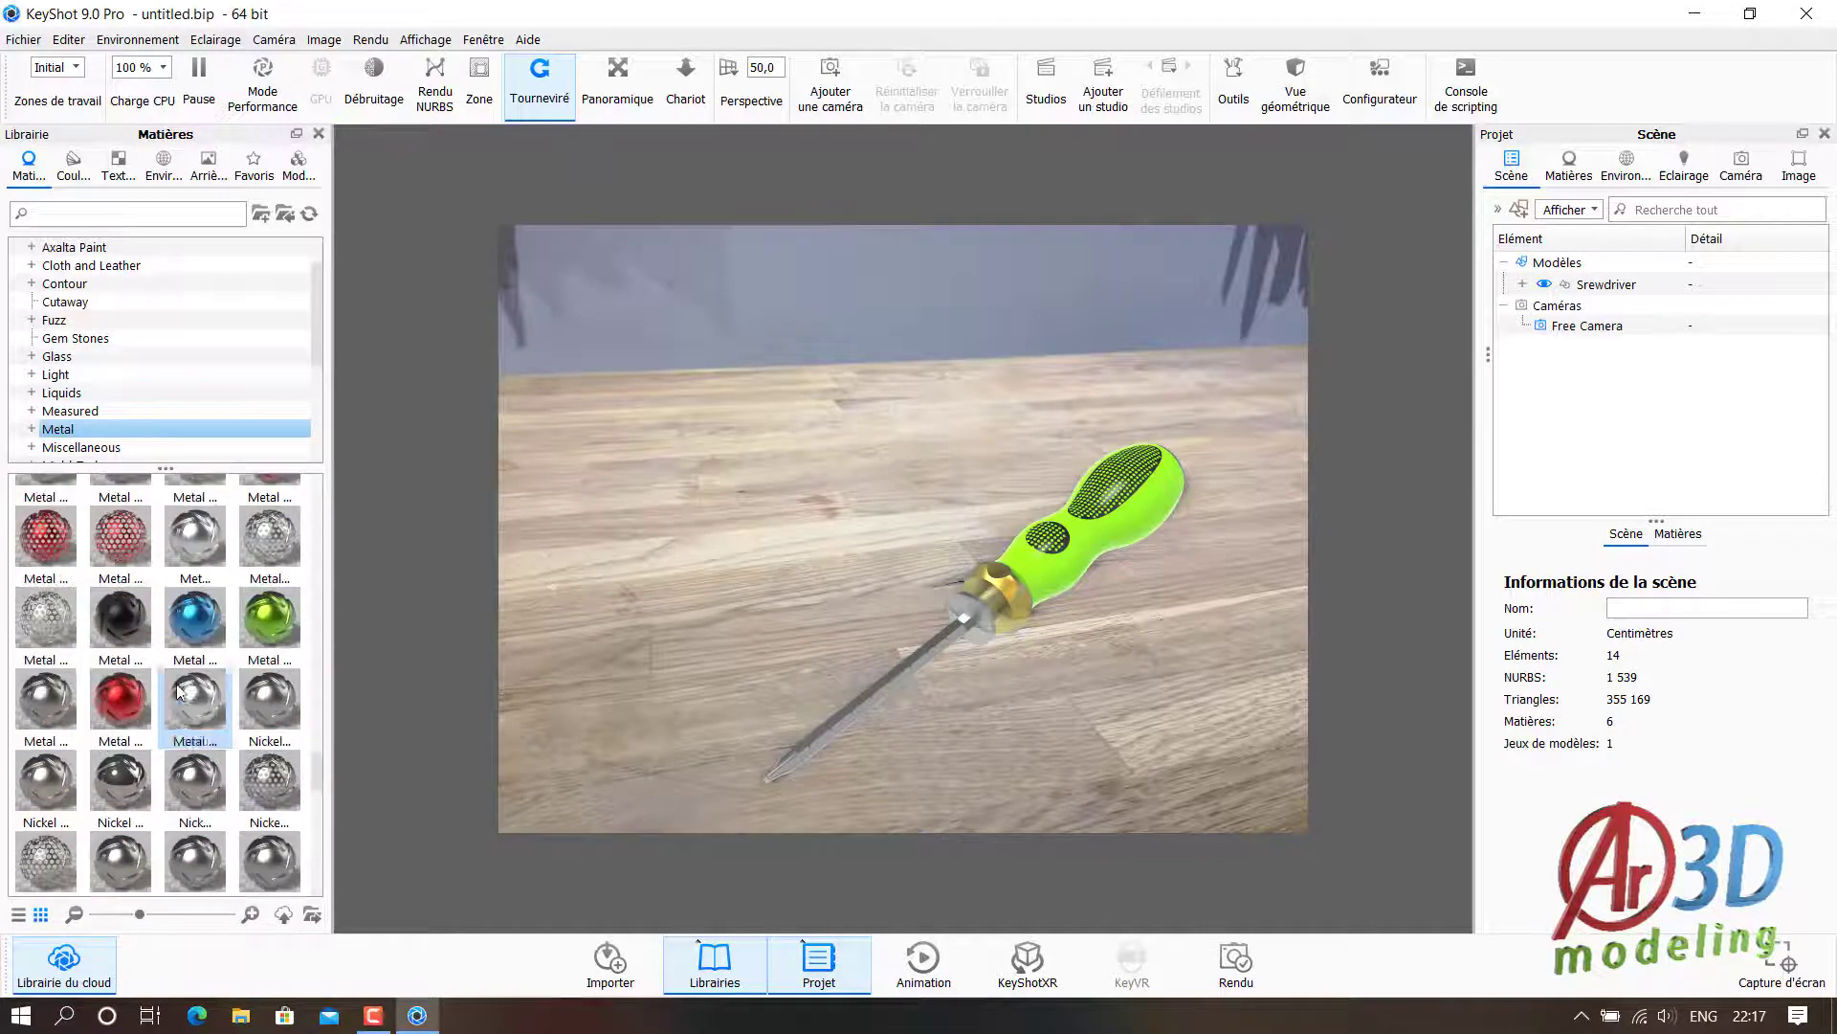
{"action": "scroll", "coordinate": [86, 346], "scroll_direction": "down", "scroll_amount": 1}
{"action": "scroll", "coordinate": [87, 346], "scroll_direction": "down", "scroll_amount": 3}
{"action": "left_click", "coordinate": [87, 343]}
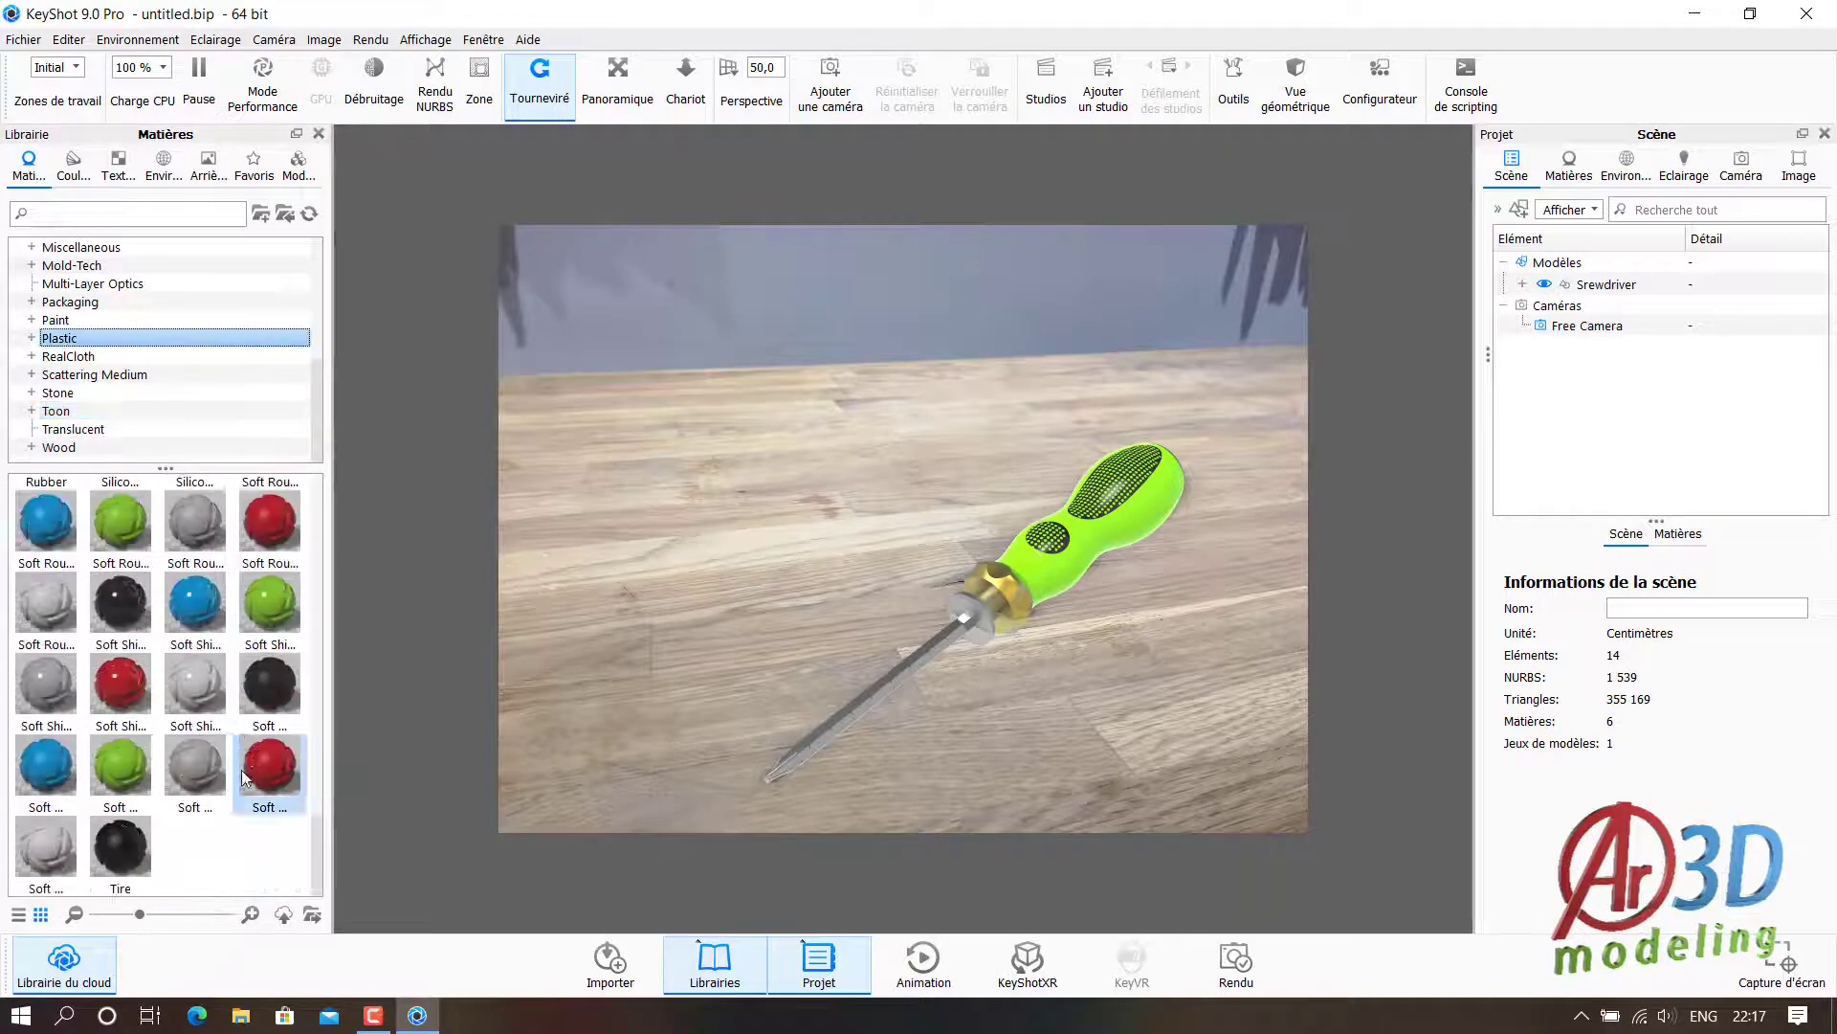
{"action": "scroll", "coordinate": [192, 780], "scroll_direction": "up", "scroll_amount": 3}
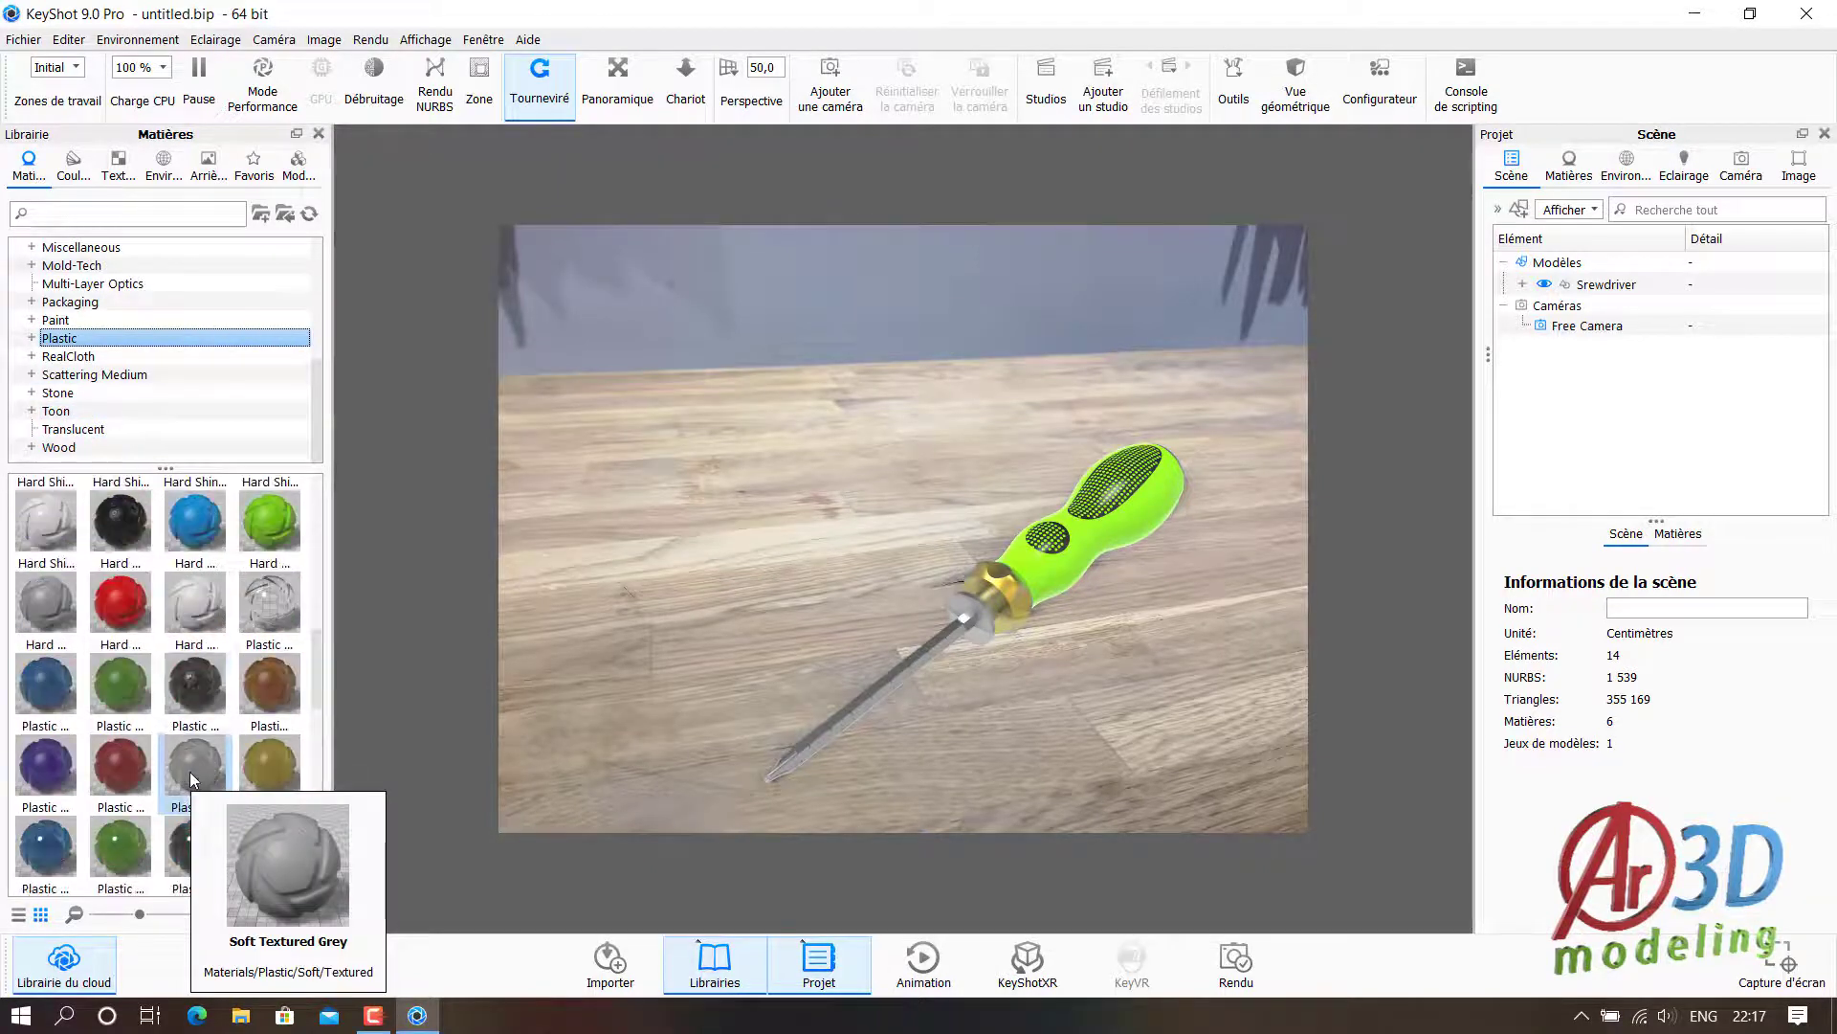
{"action": "left_click_drag", "start_coordinate": [272, 681], "coordinate": [1003, 598]}
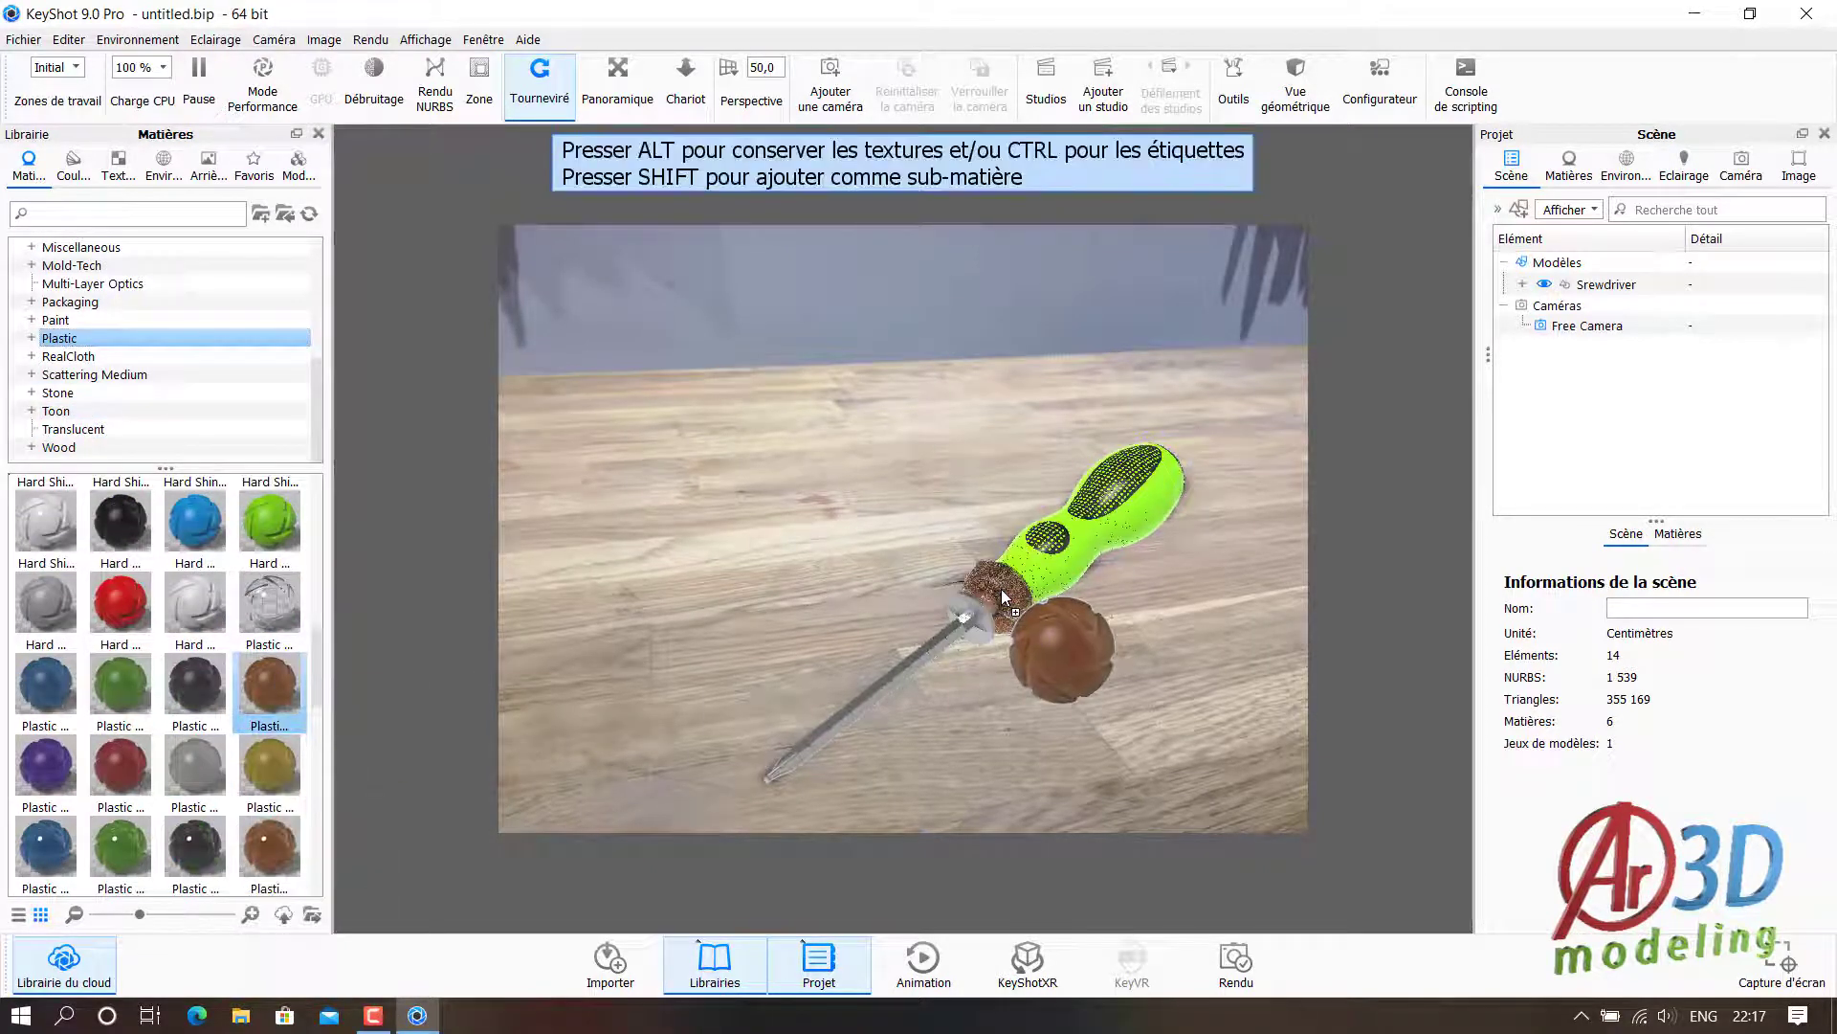
{"action": "left_click_drag", "start_coordinate": [1003, 595], "coordinate": [1003, 598]}
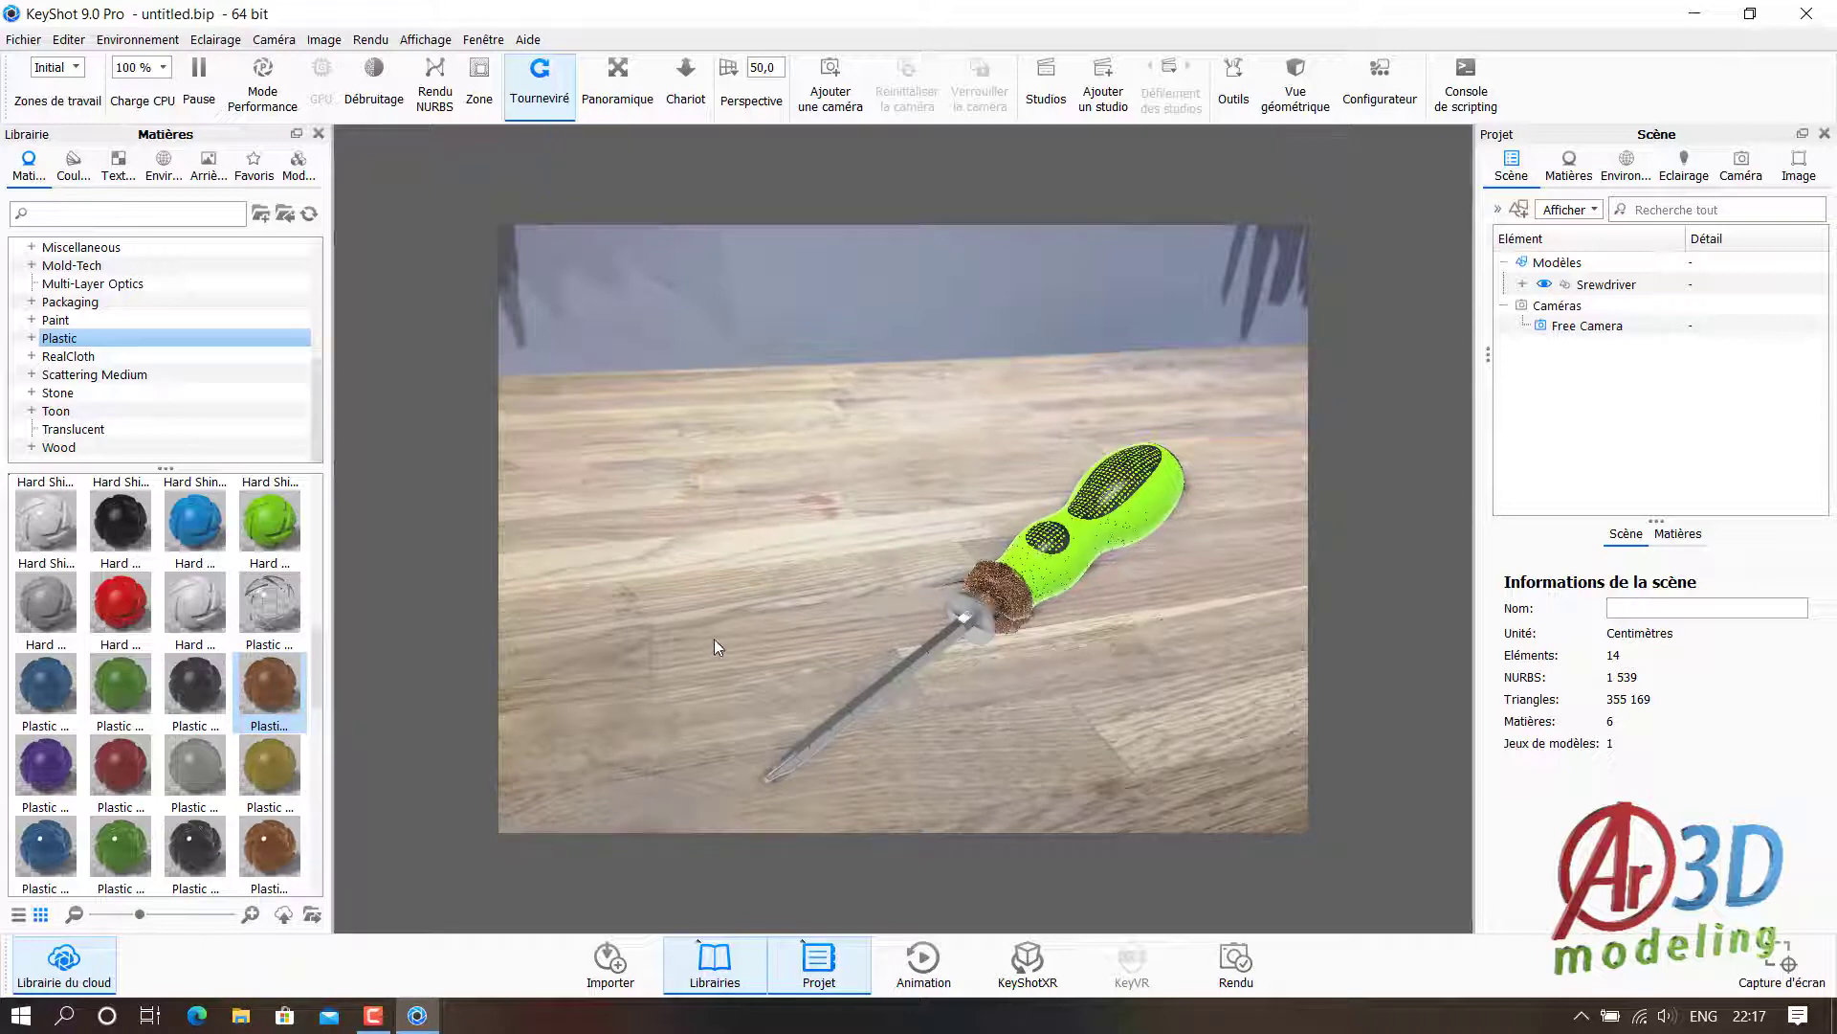
{"action": "left_click_drag", "start_coordinate": [1022, 675], "coordinate": [829, 700]}
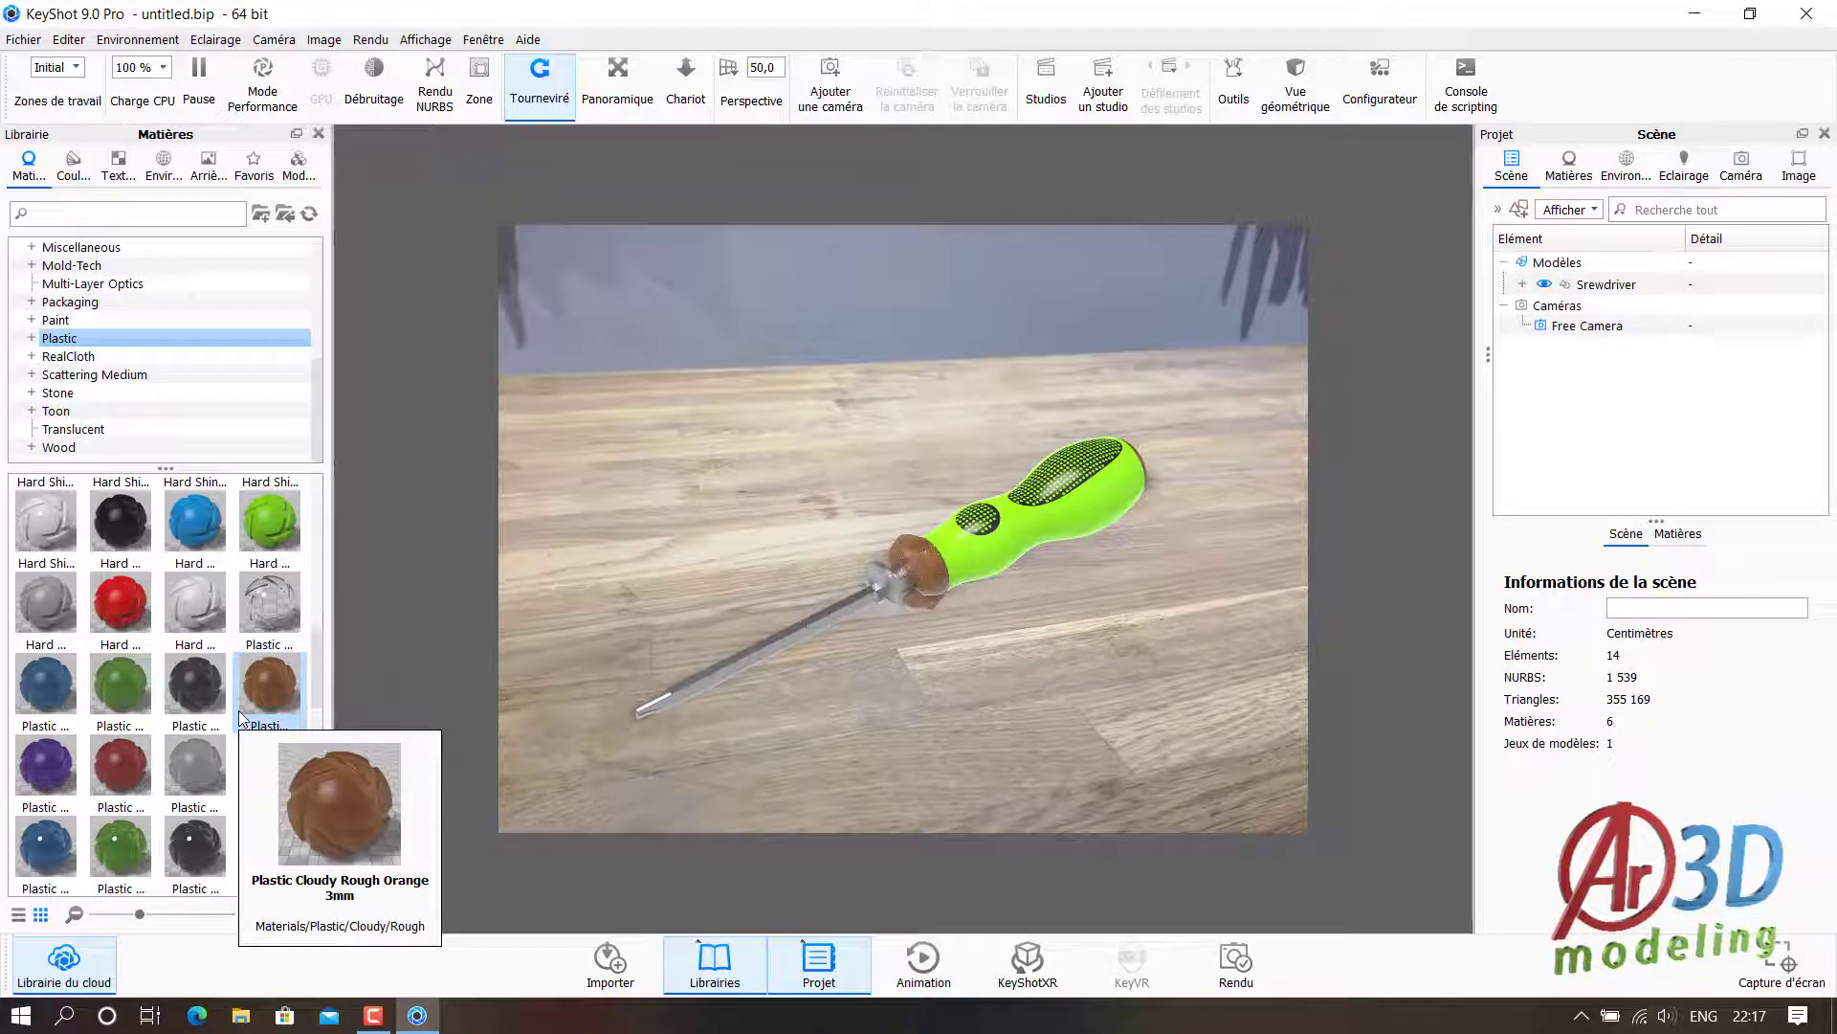
{"action": "left_click", "coordinate": [164, 167]}
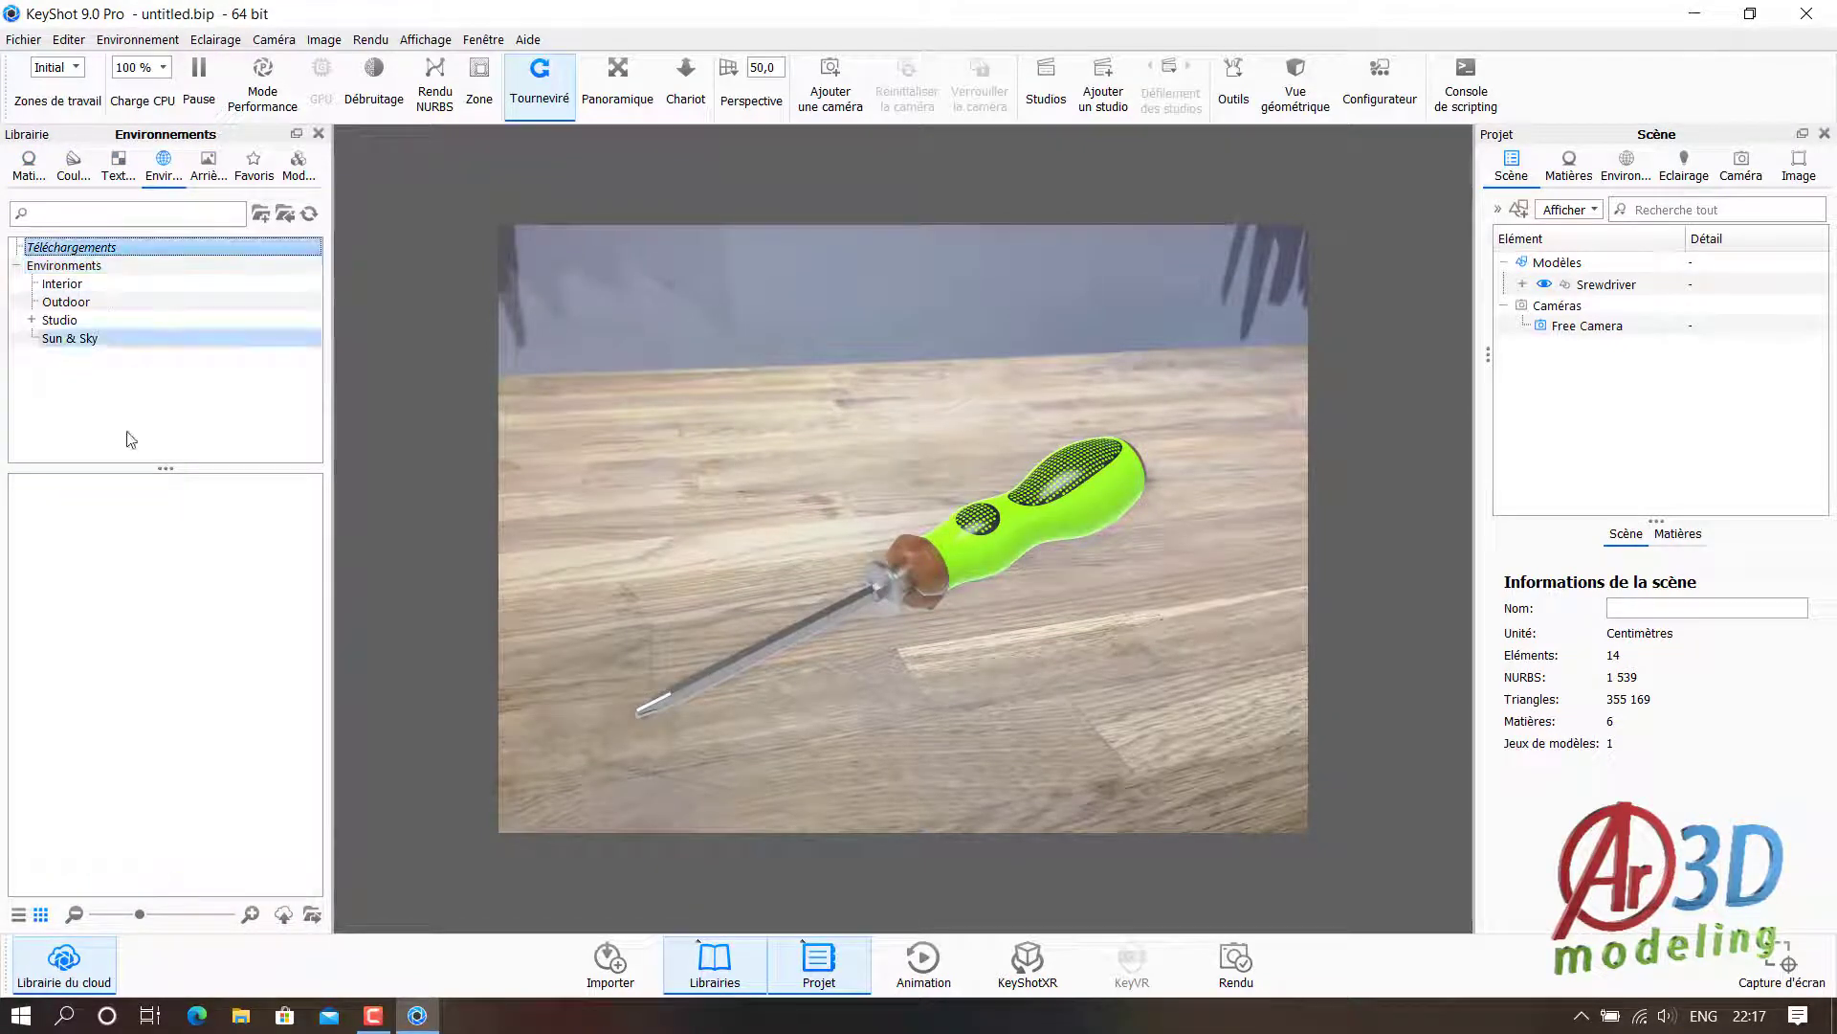
- Compare Interior HDRIs (Bathroom, Clothing-store, Office-hallway-daylight, Industrial-kitchen), settling on Aversis_Office-hallway-white_3k
{"action": "left_click", "coordinate": [61, 283]}
{"action": "left_click_drag", "start_coordinate": [82, 529], "coordinate": [452, 555]}
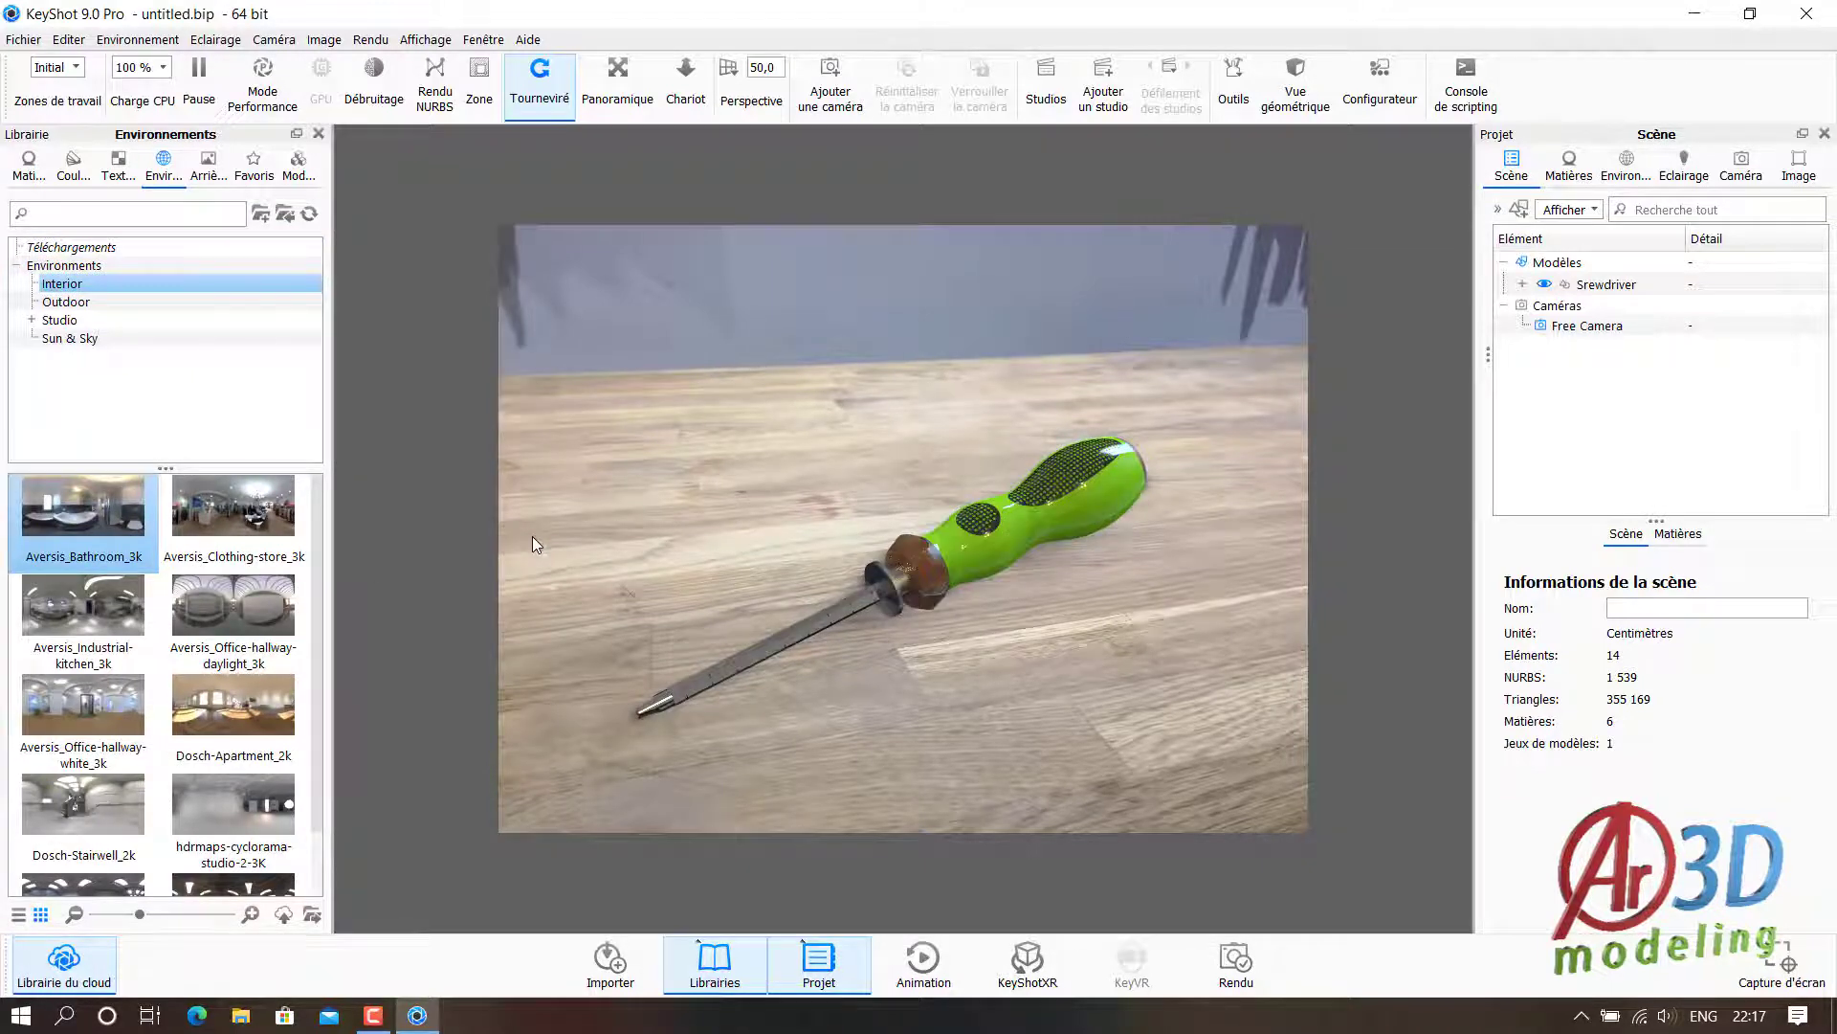
{"action": "left_click", "coordinate": [258, 520]}
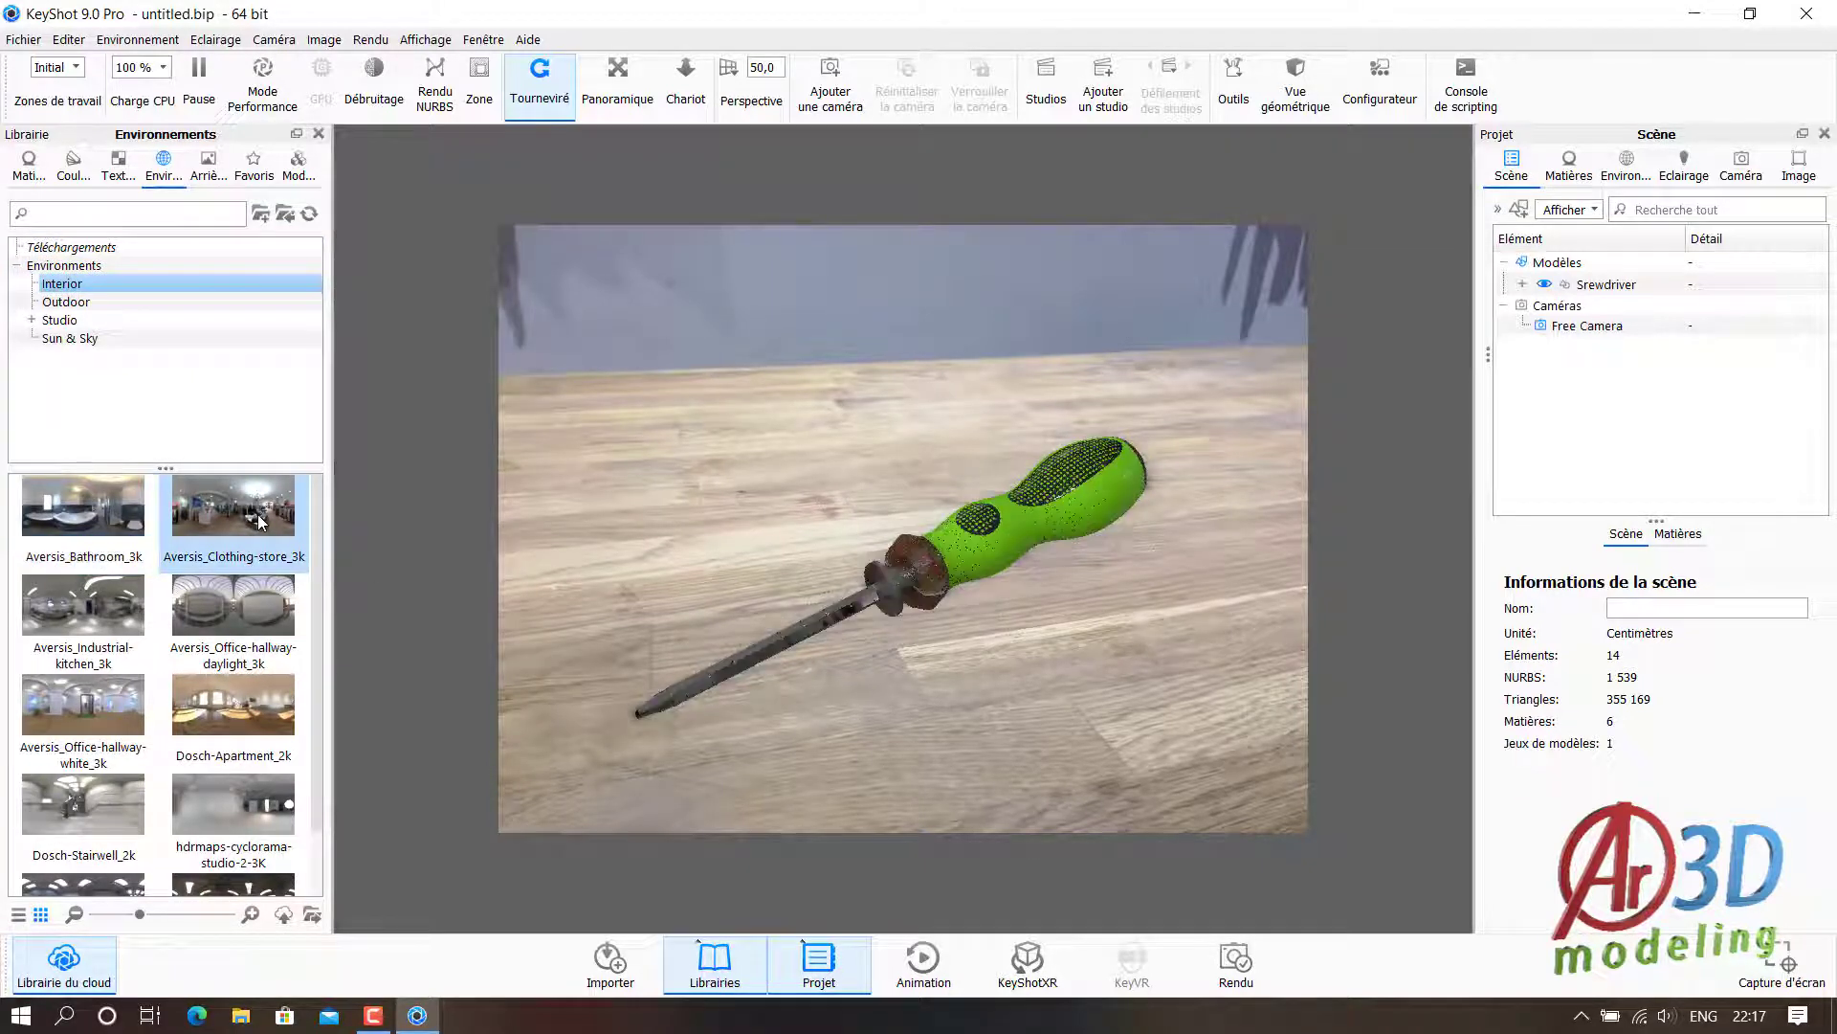
{"action": "left_click", "coordinate": [216, 620]}
{"action": "left_click", "coordinate": [84, 628]}
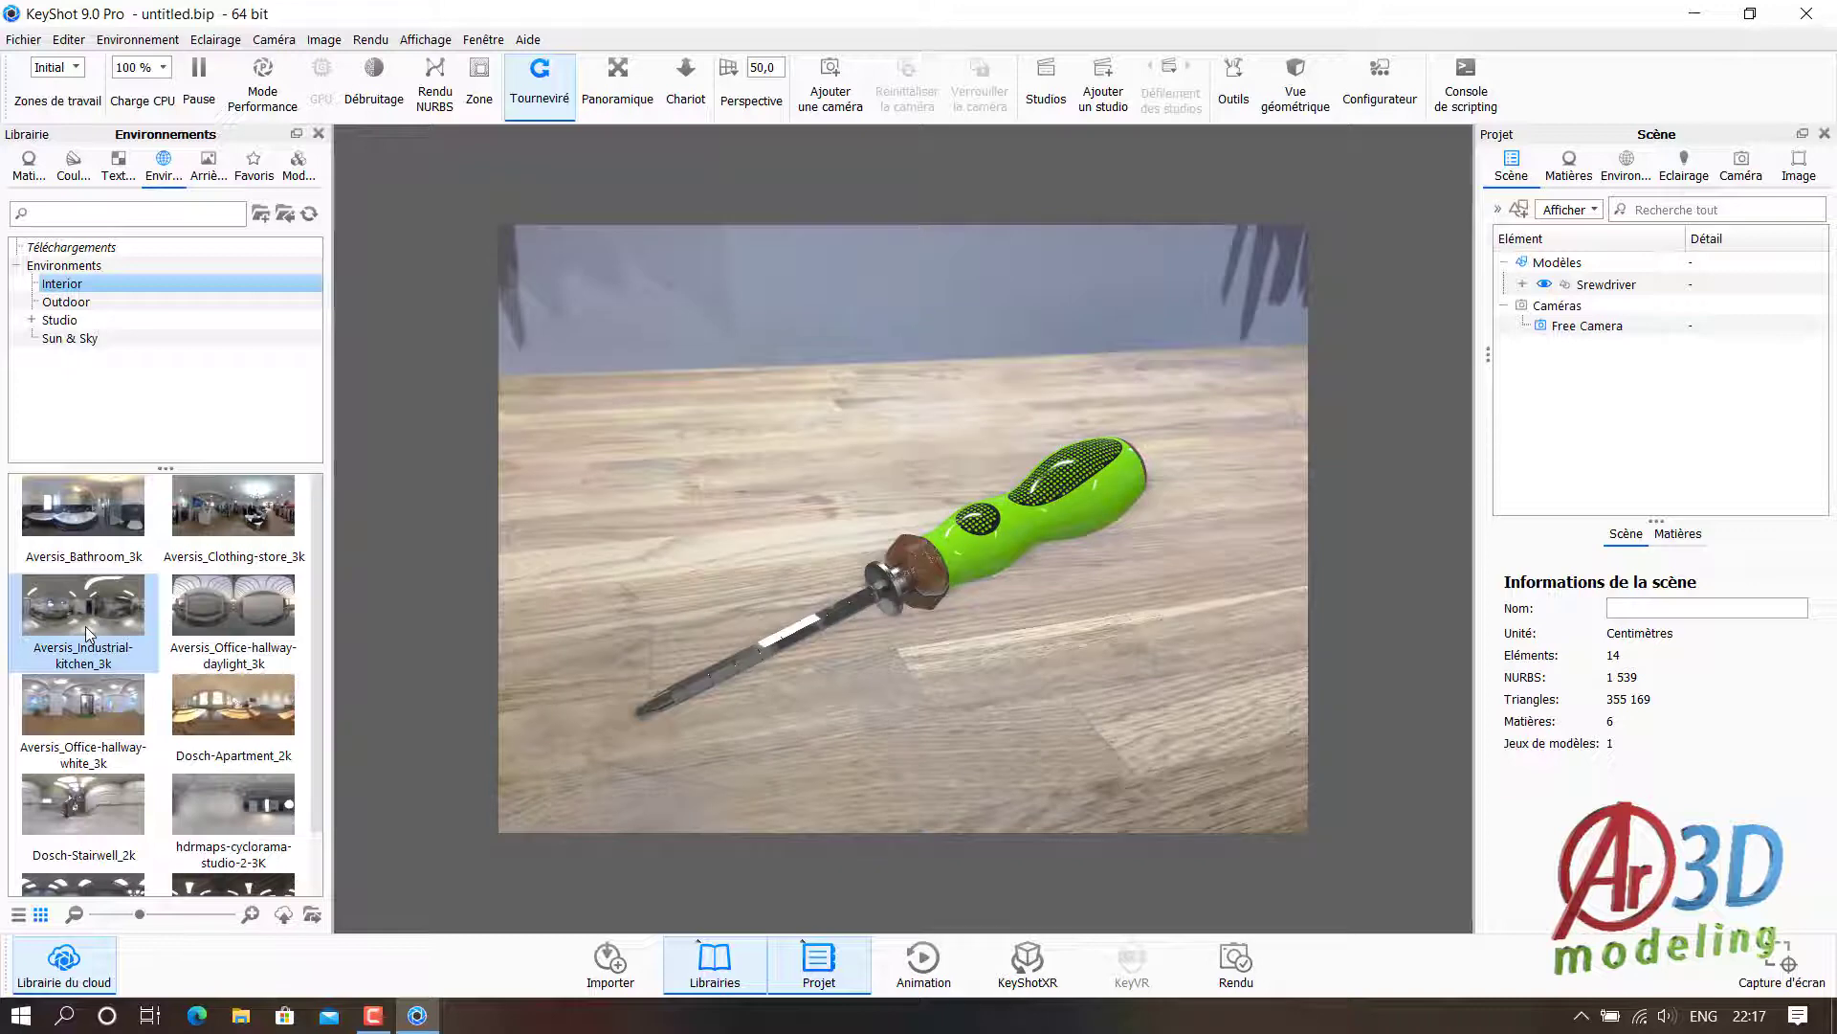
{"action": "left_click", "coordinate": [73, 703]}
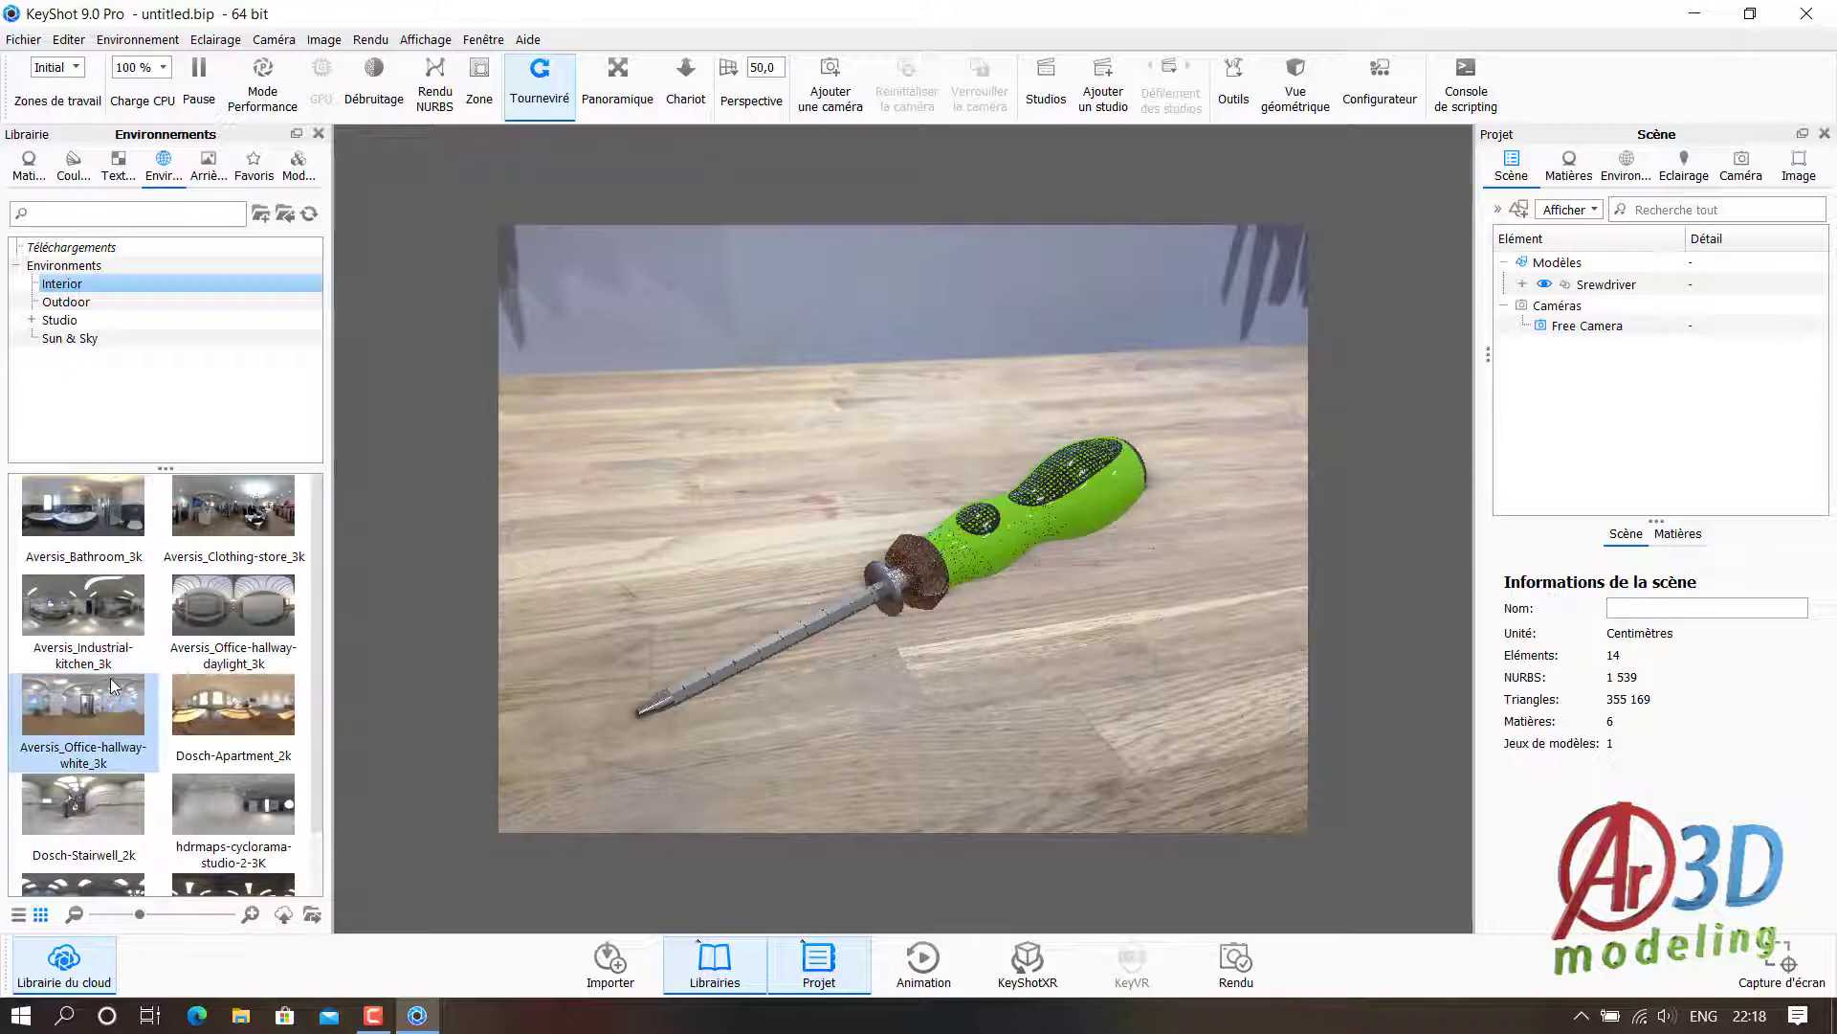
- Replace the collar's brown plastic with a grey textured plastic after trying several options
{"action": "left_click", "coordinate": [47, 177]}
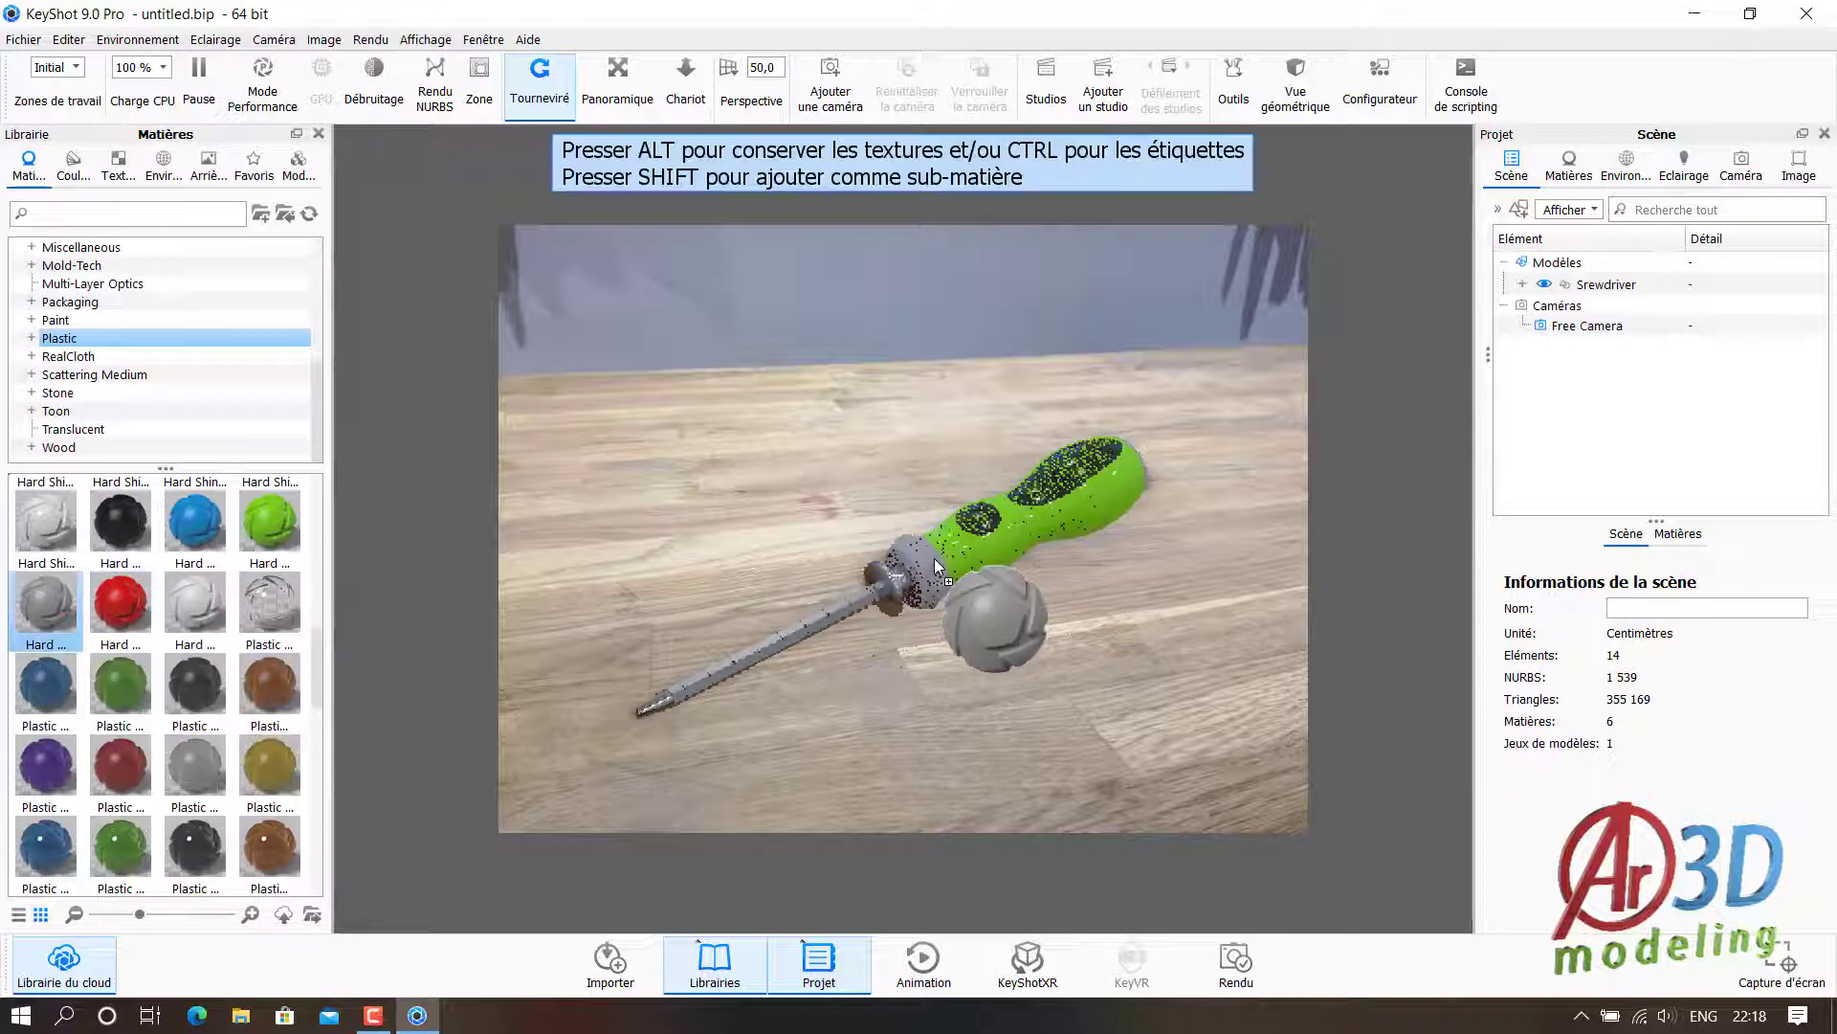
{"action": "left_click_drag", "start_coordinate": [54, 612], "coordinate": [934, 563]}
{"action": "scroll", "coordinate": [198, 733], "scroll_direction": "down", "scroll_amount": 2}
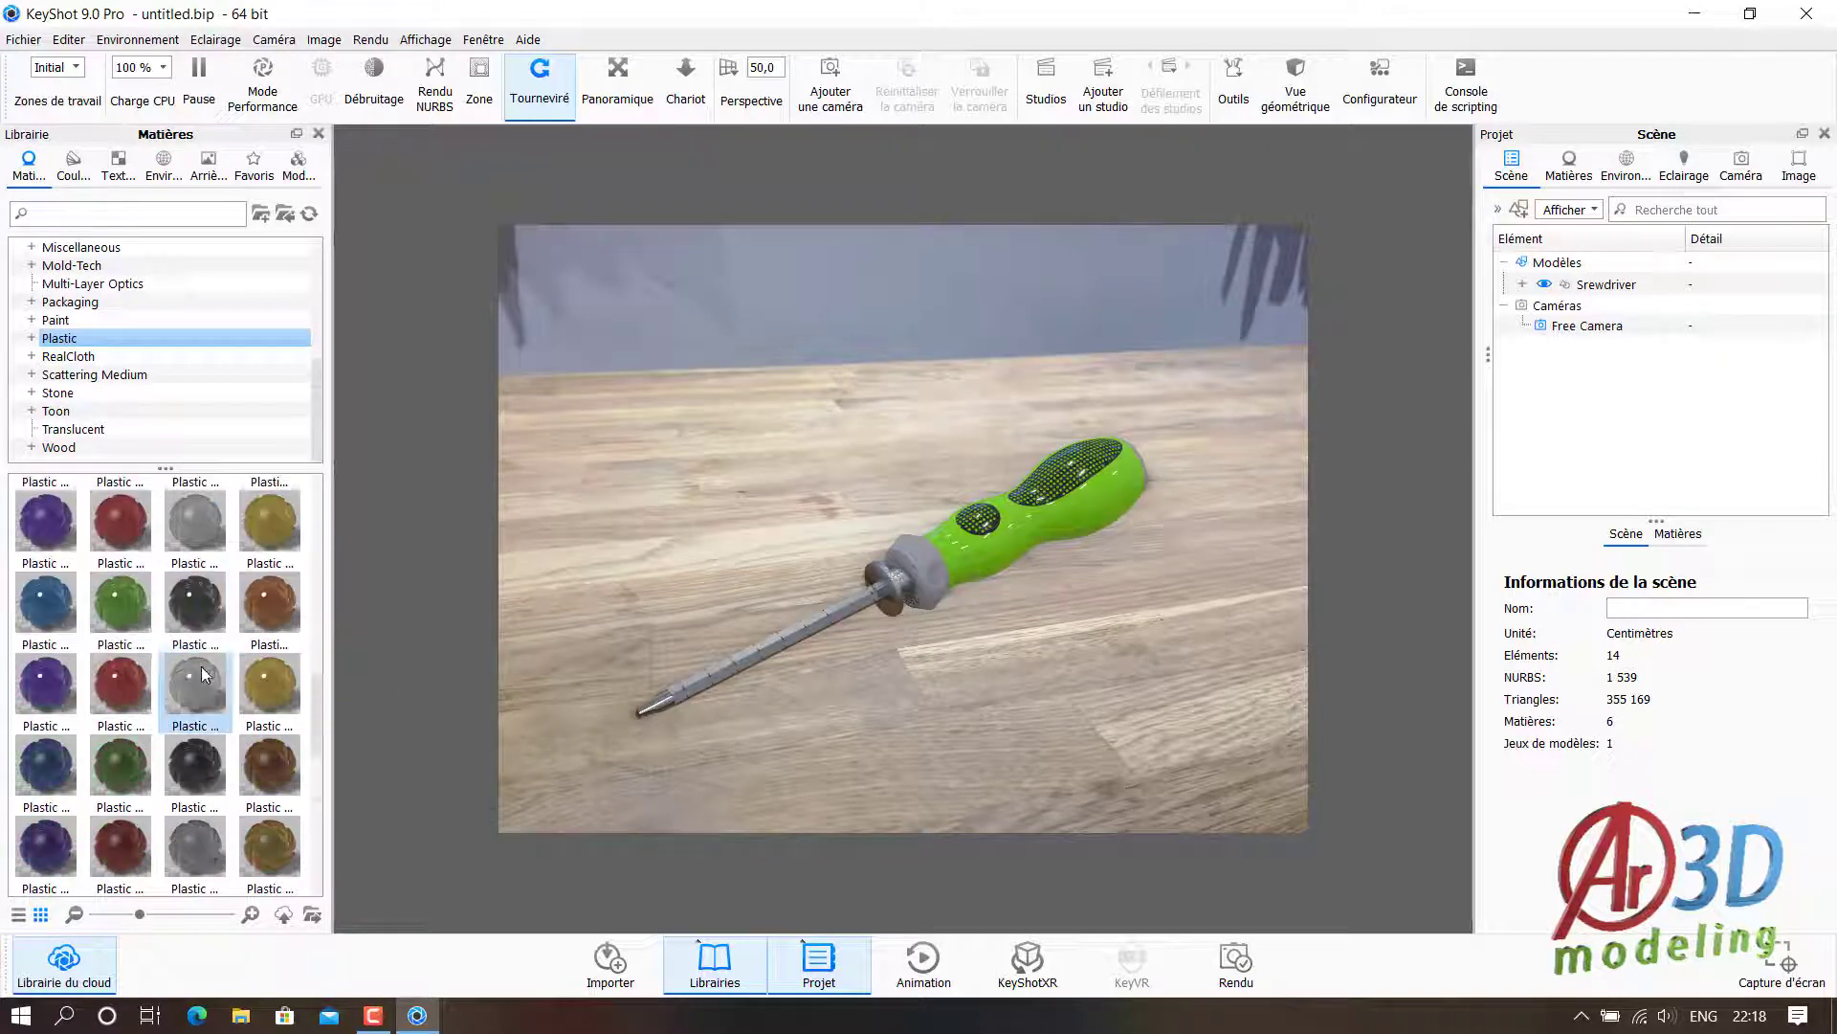
{"action": "left_click_drag", "start_coordinate": [196, 847], "coordinate": [862, 613]}
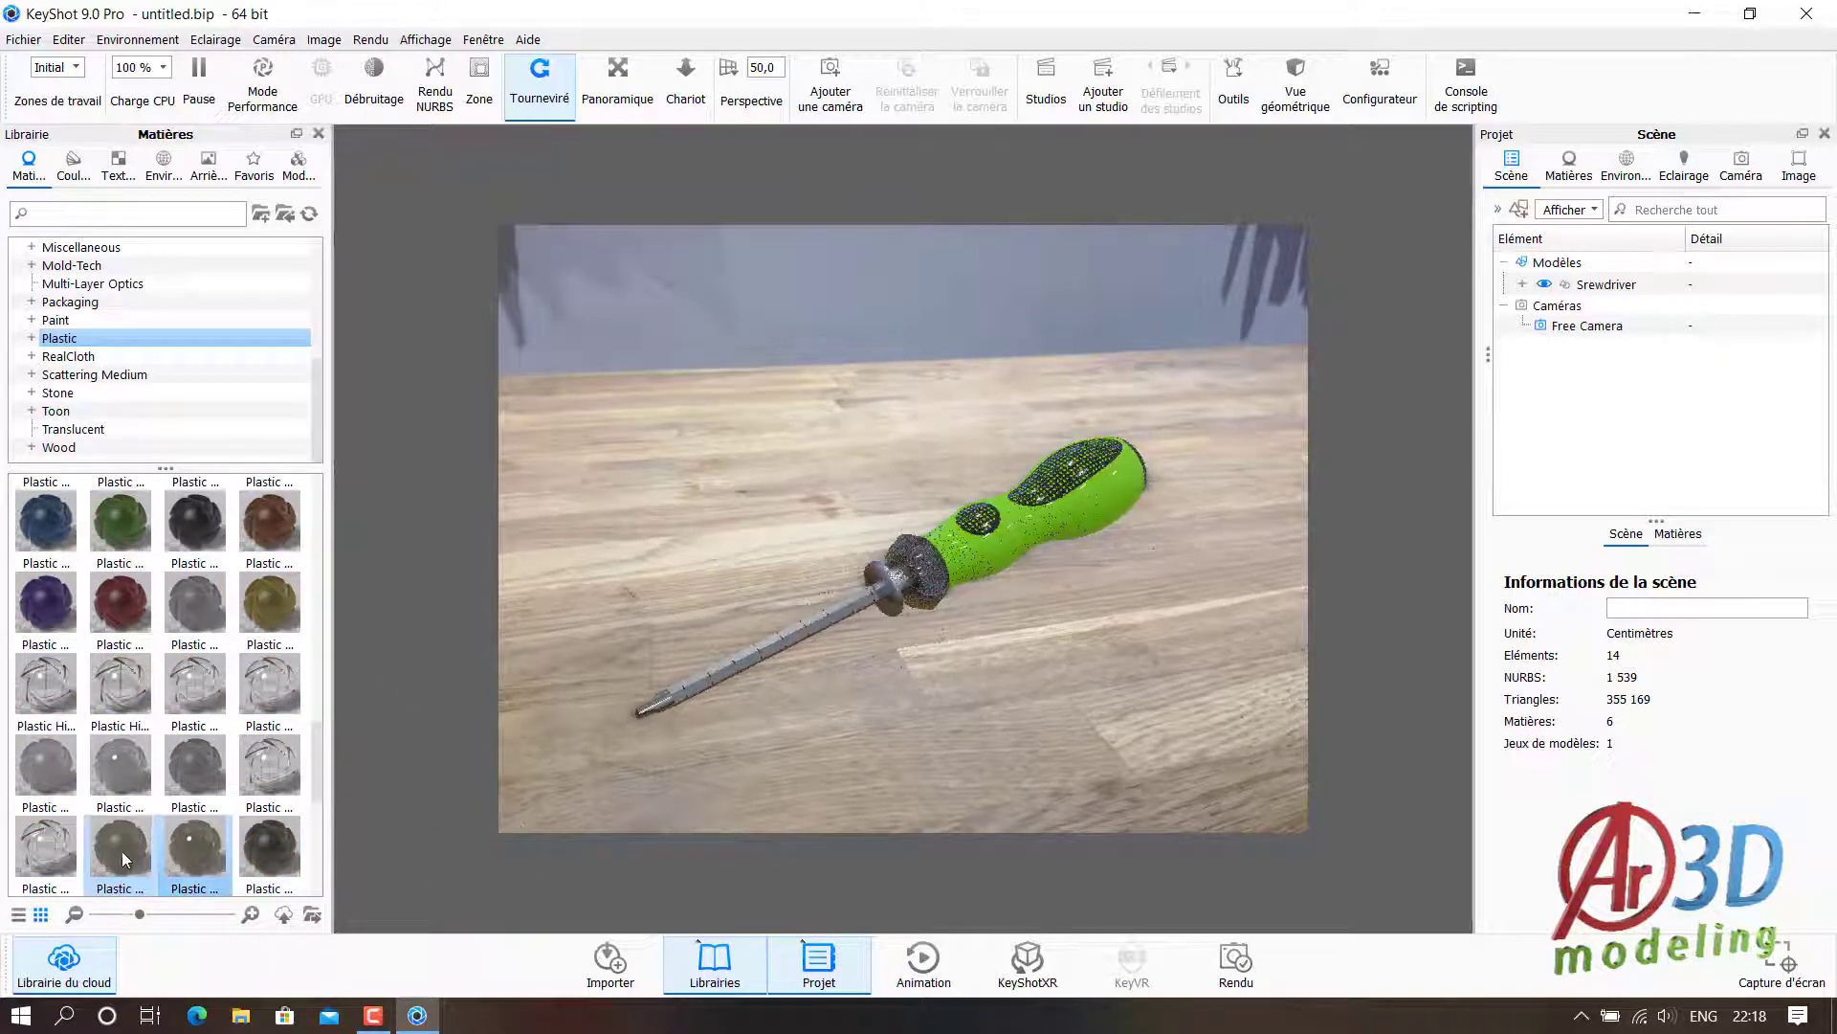
{"action": "left_click_drag", "start_coordinate": [123, 850], "coordinate": [711, 703]}
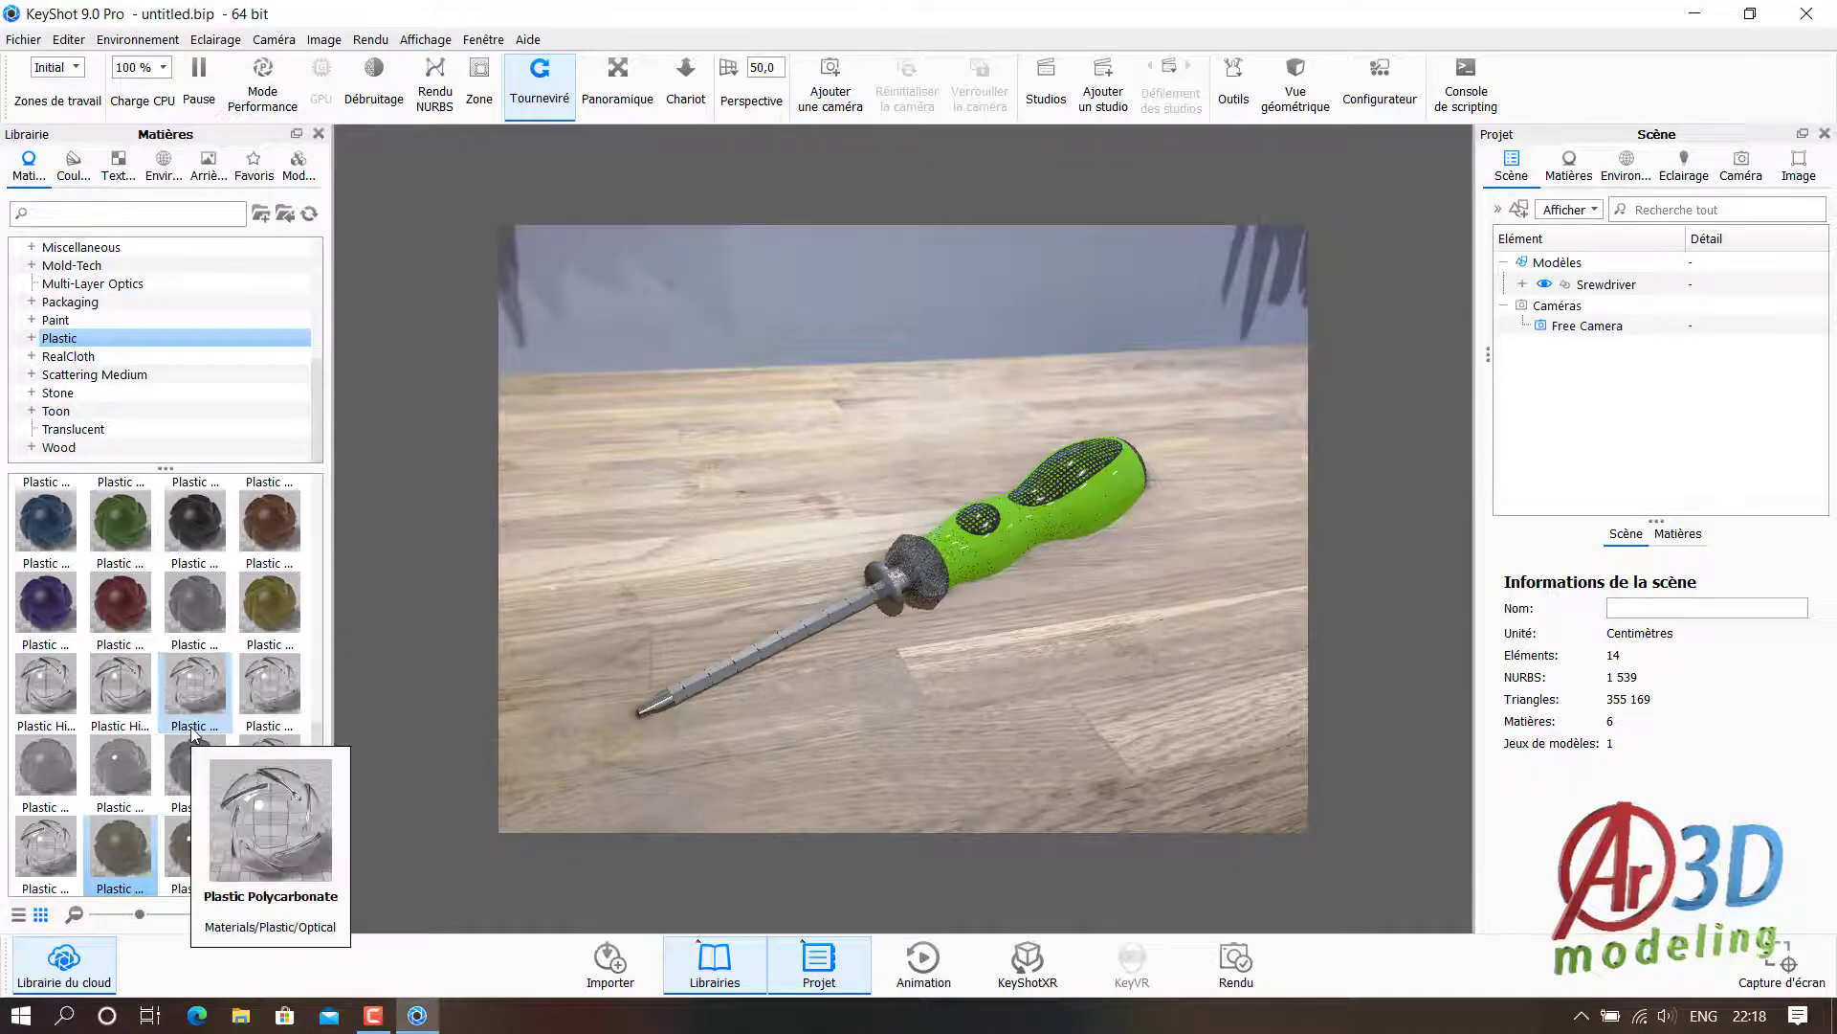
{"action": "scroll", "coordinate": [192, 733], "scroll_direction": "down", "scroll_amount": 3}
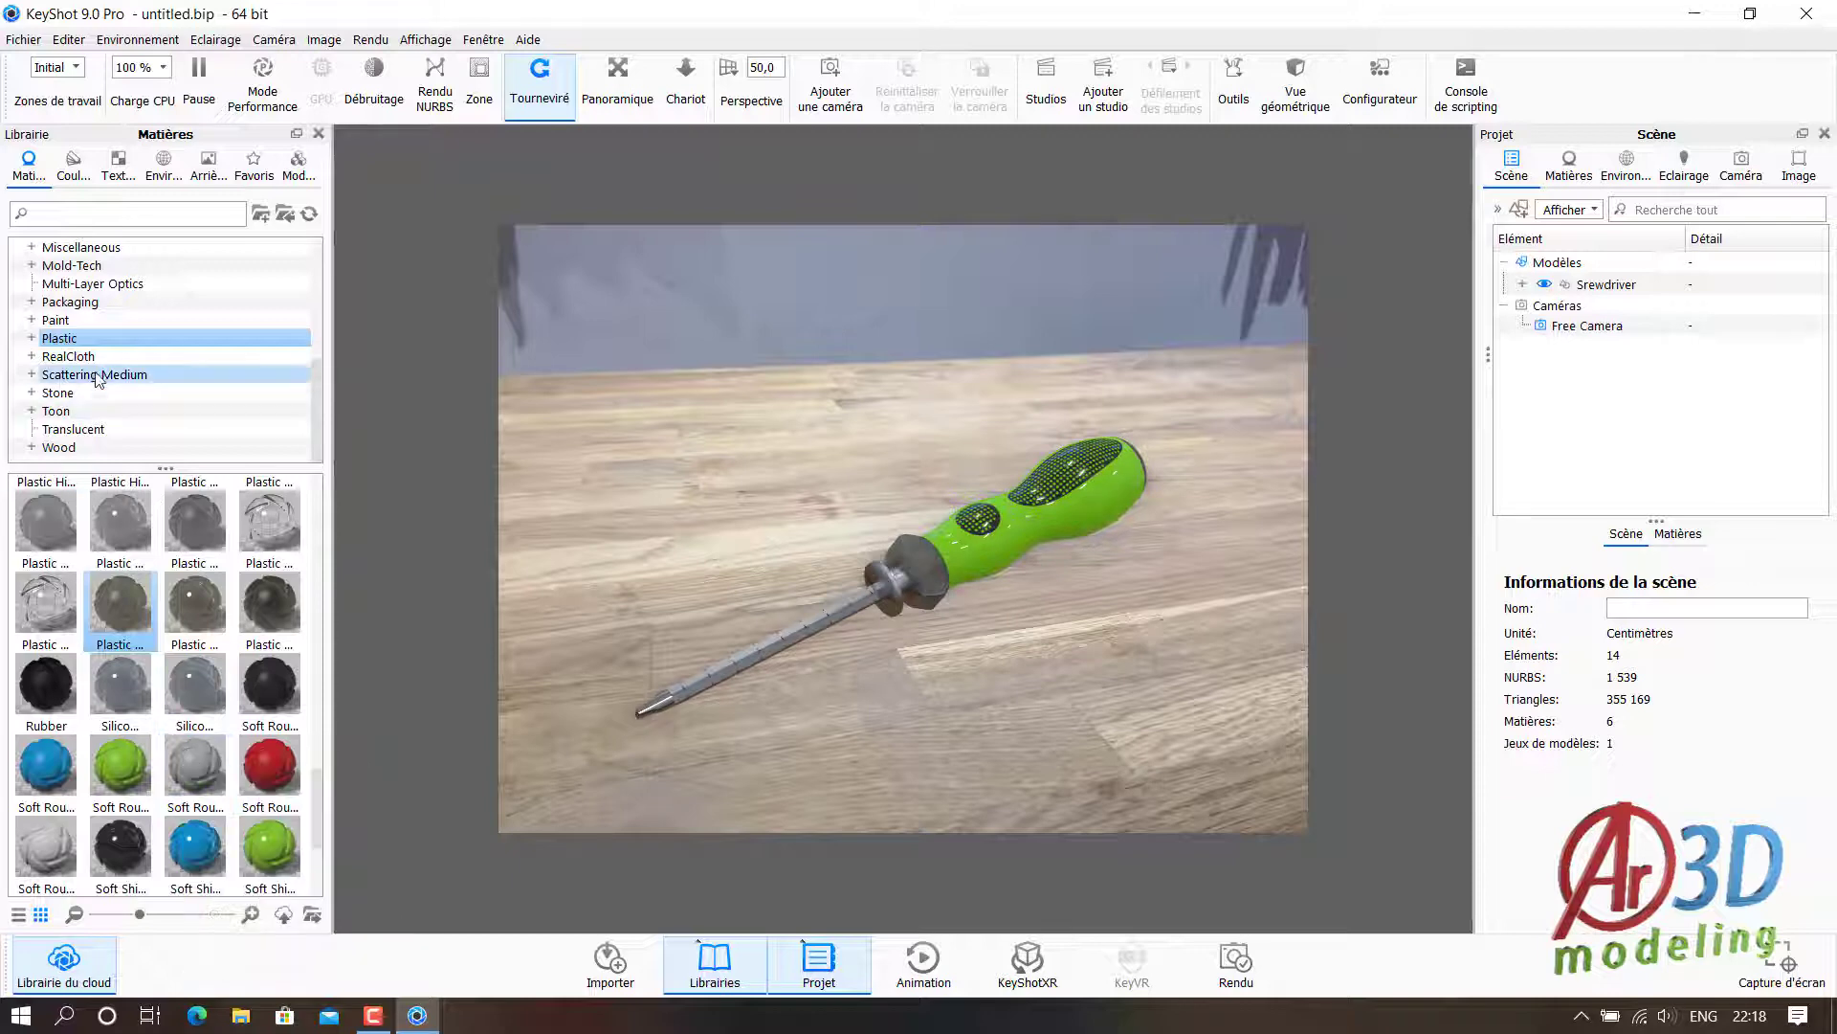
- Rotate the whole screwdriver model to a steeper diagonal across the table and confirm
{"action": "scroll", "coordinate": [898, 607], "scroll_direction": "up", "scroll_amount": 2}
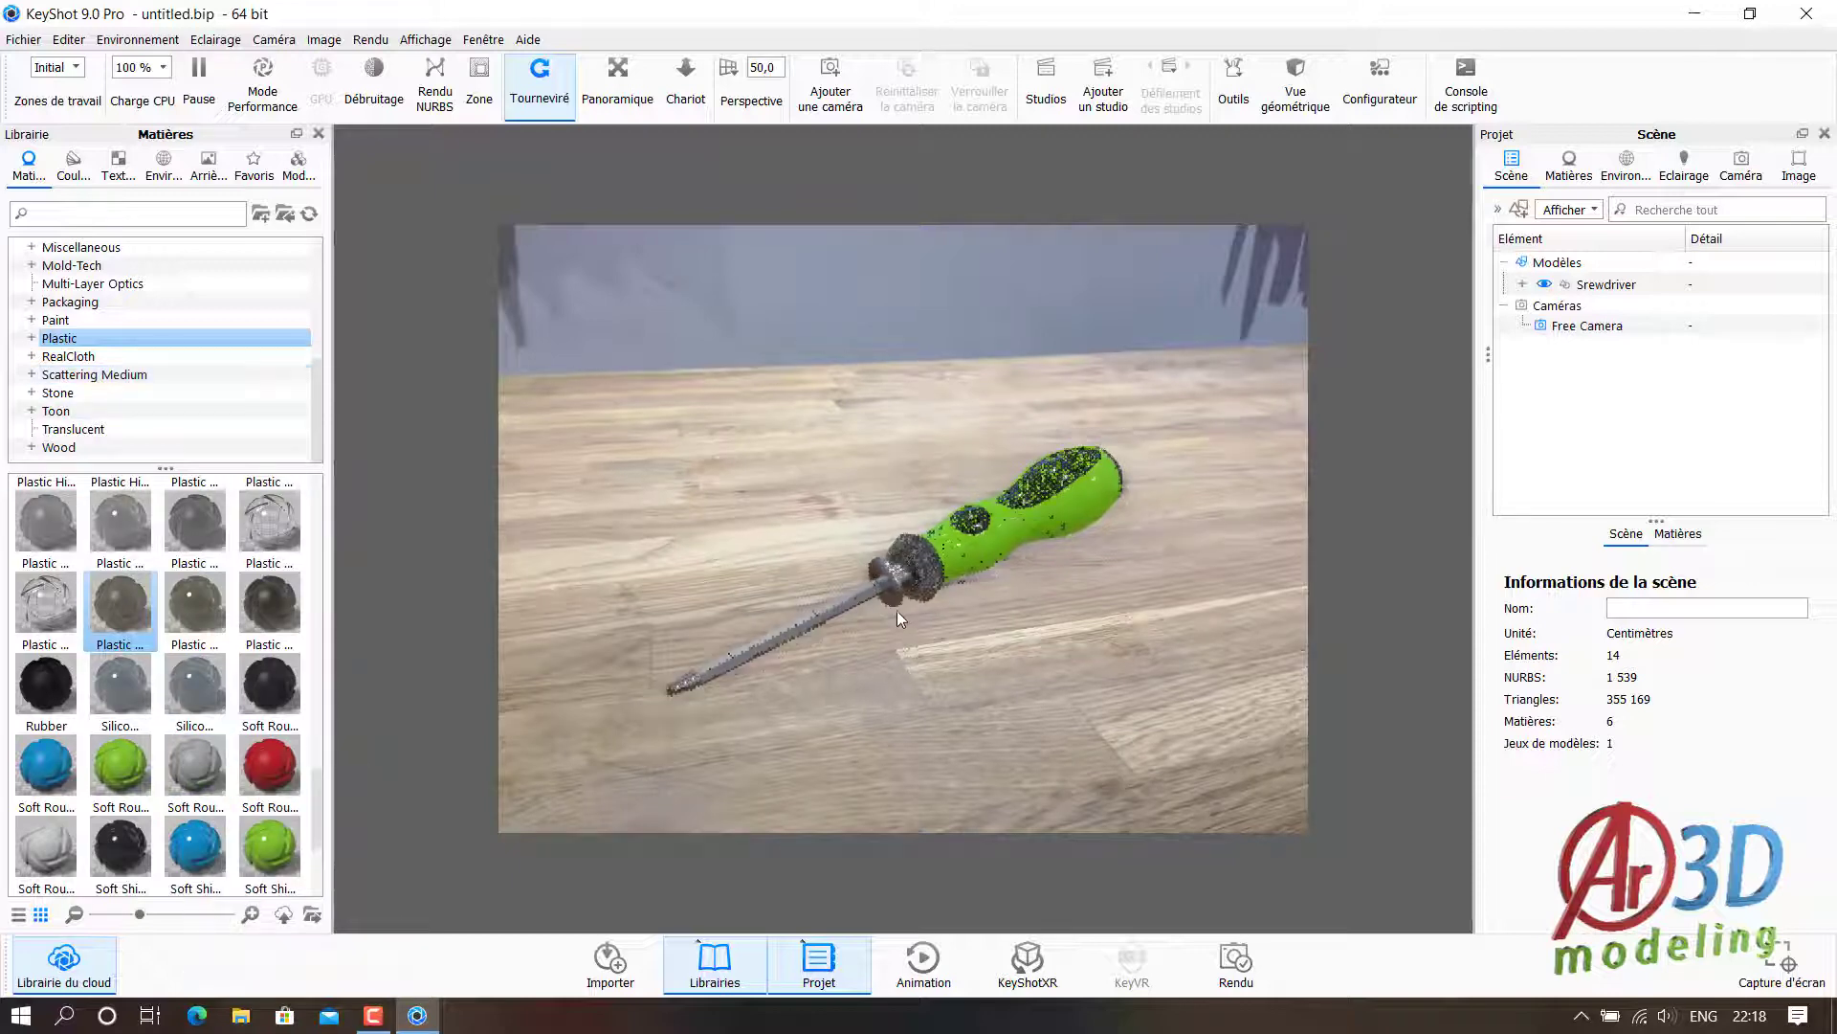
{"action": "left_click_drag", "start_coordinate": [881, 617], "coordinate": [899, 617]}
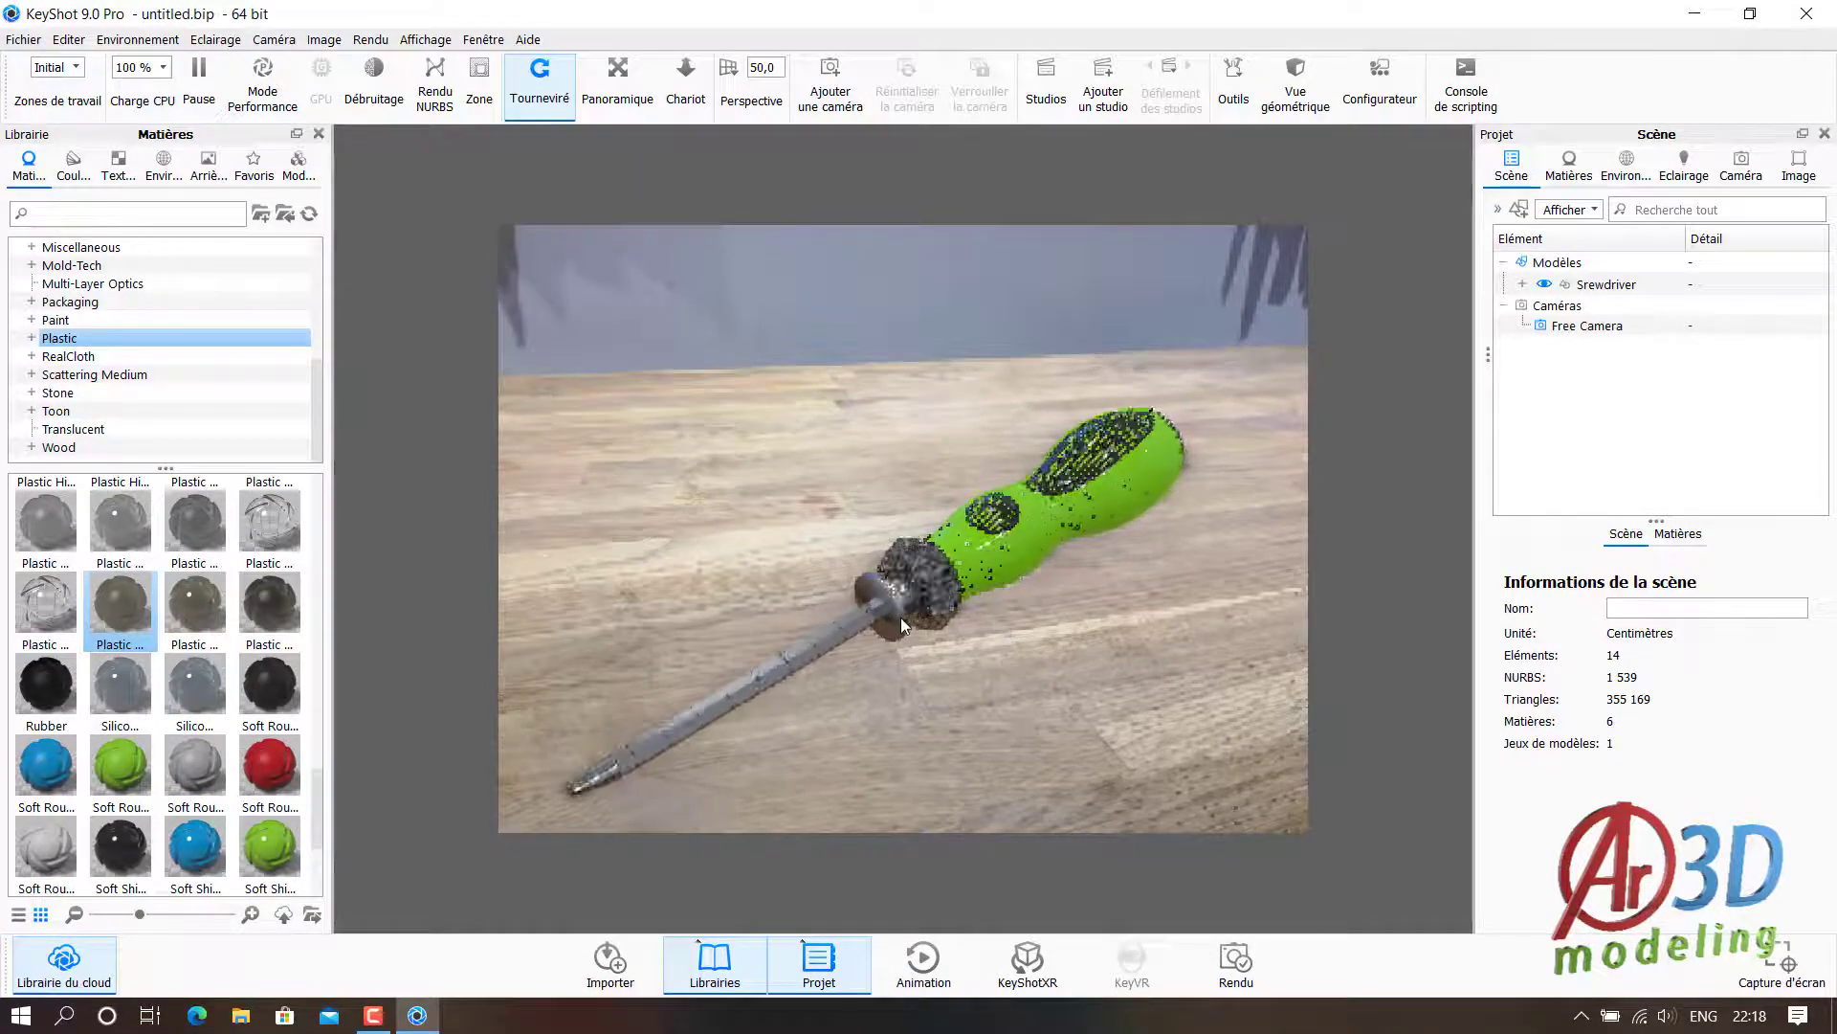
{"action": "left_click", "coordinate": [1557, 263]}
{"action": "left_click", "coordinate": [1234, 84]}
{"action": "left_click", "coordinate": [1002, 189]}
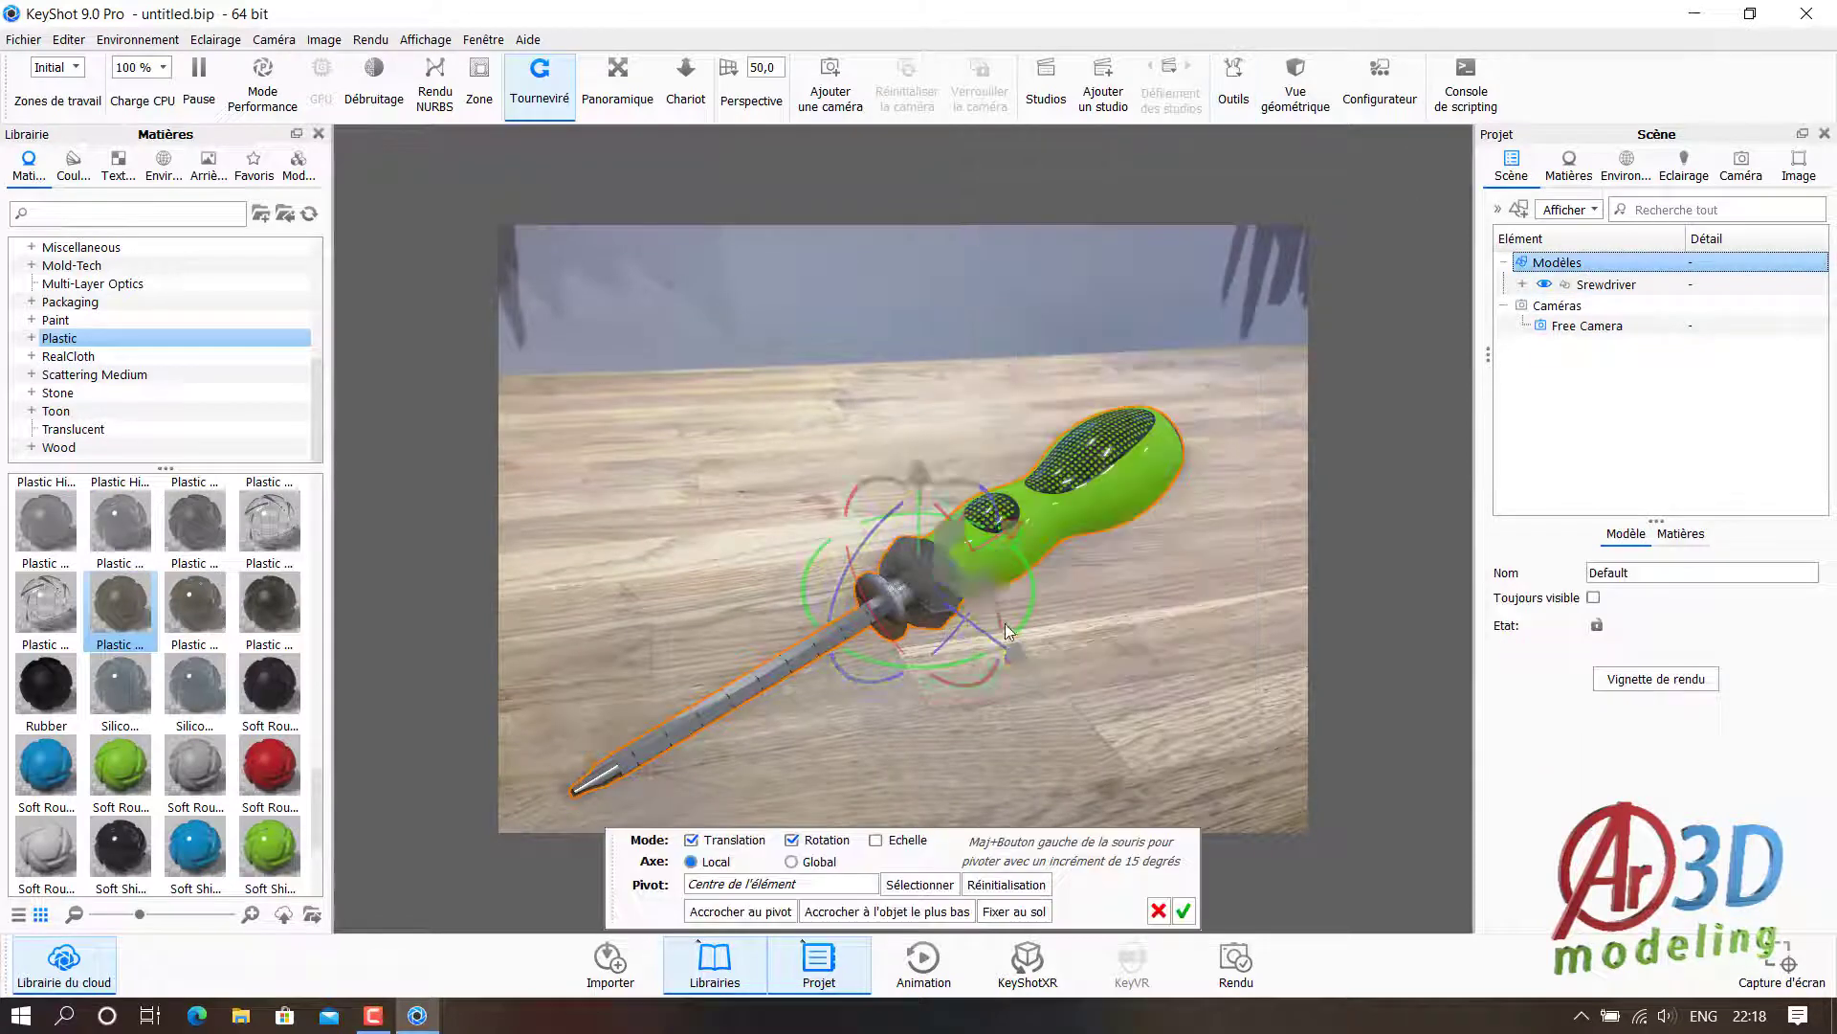
{"action": "left_click_drag", "start_coordinate": [996, 606], "coordinate": [968, 566]}
{"action": "left_click", "coordinate": [1183, 910]}
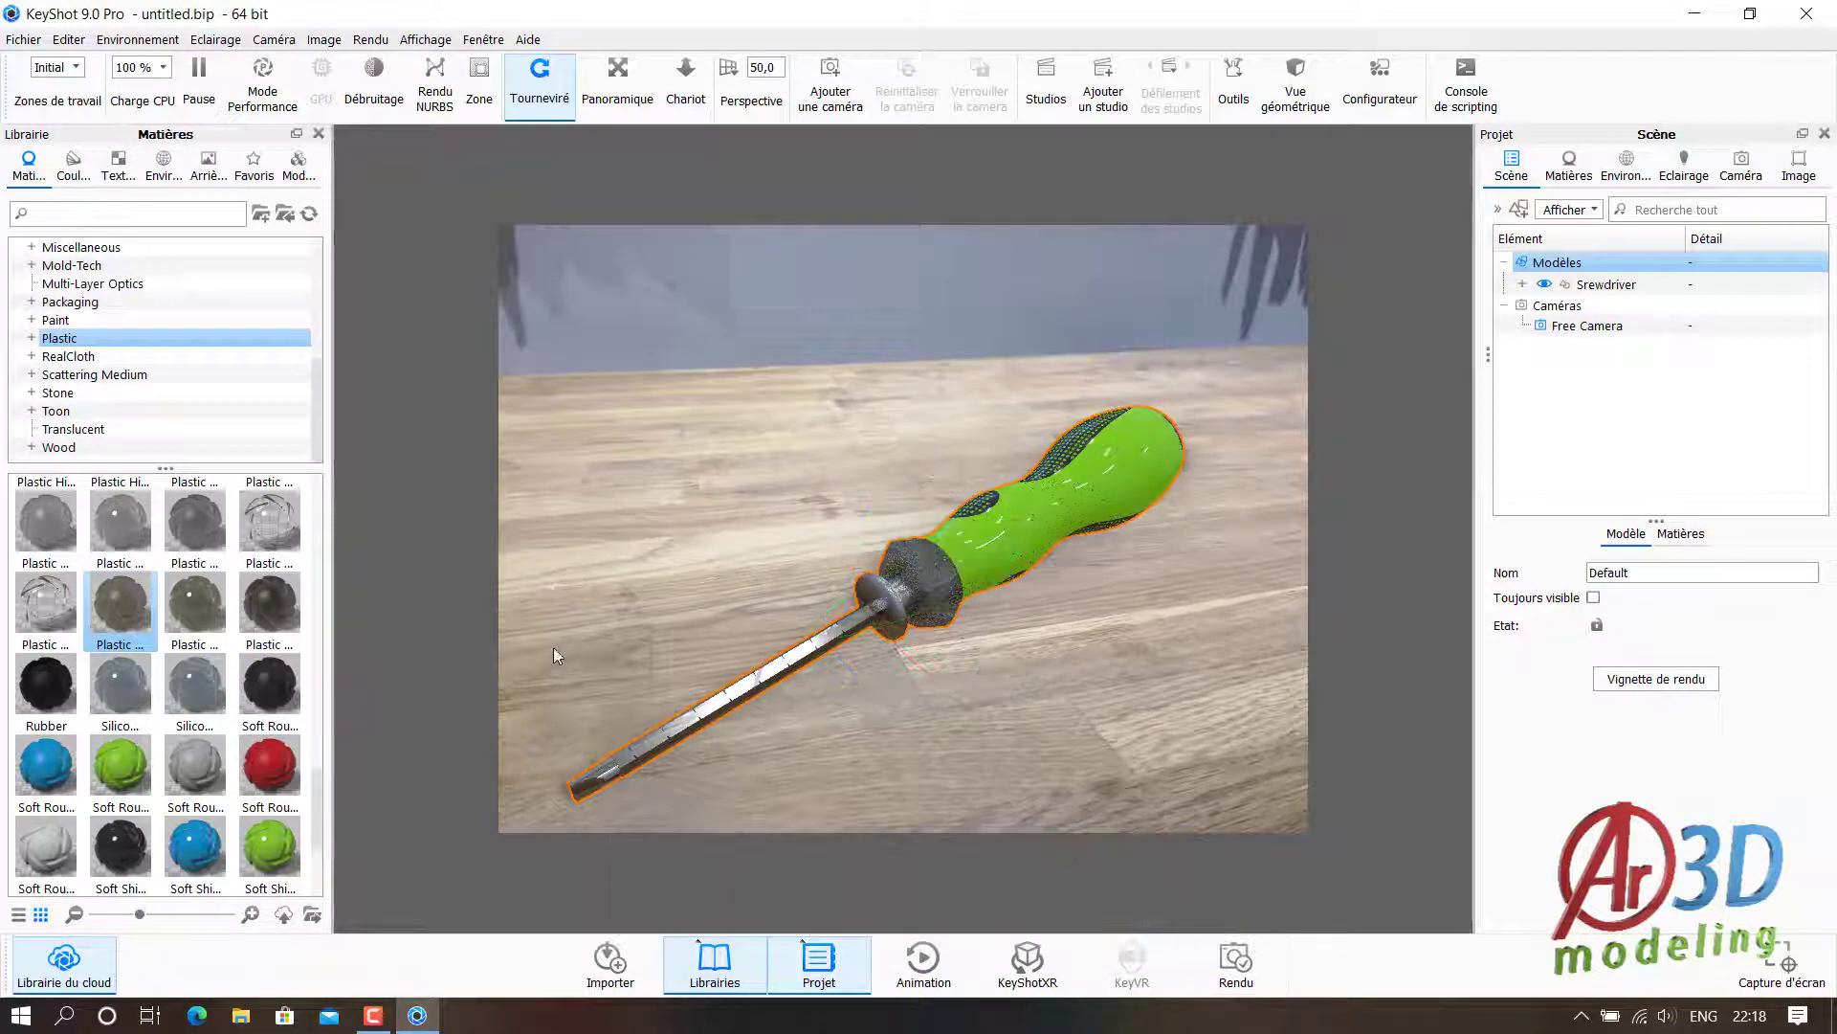
{"action": "left_click", "coordinate": [1615, 414]}
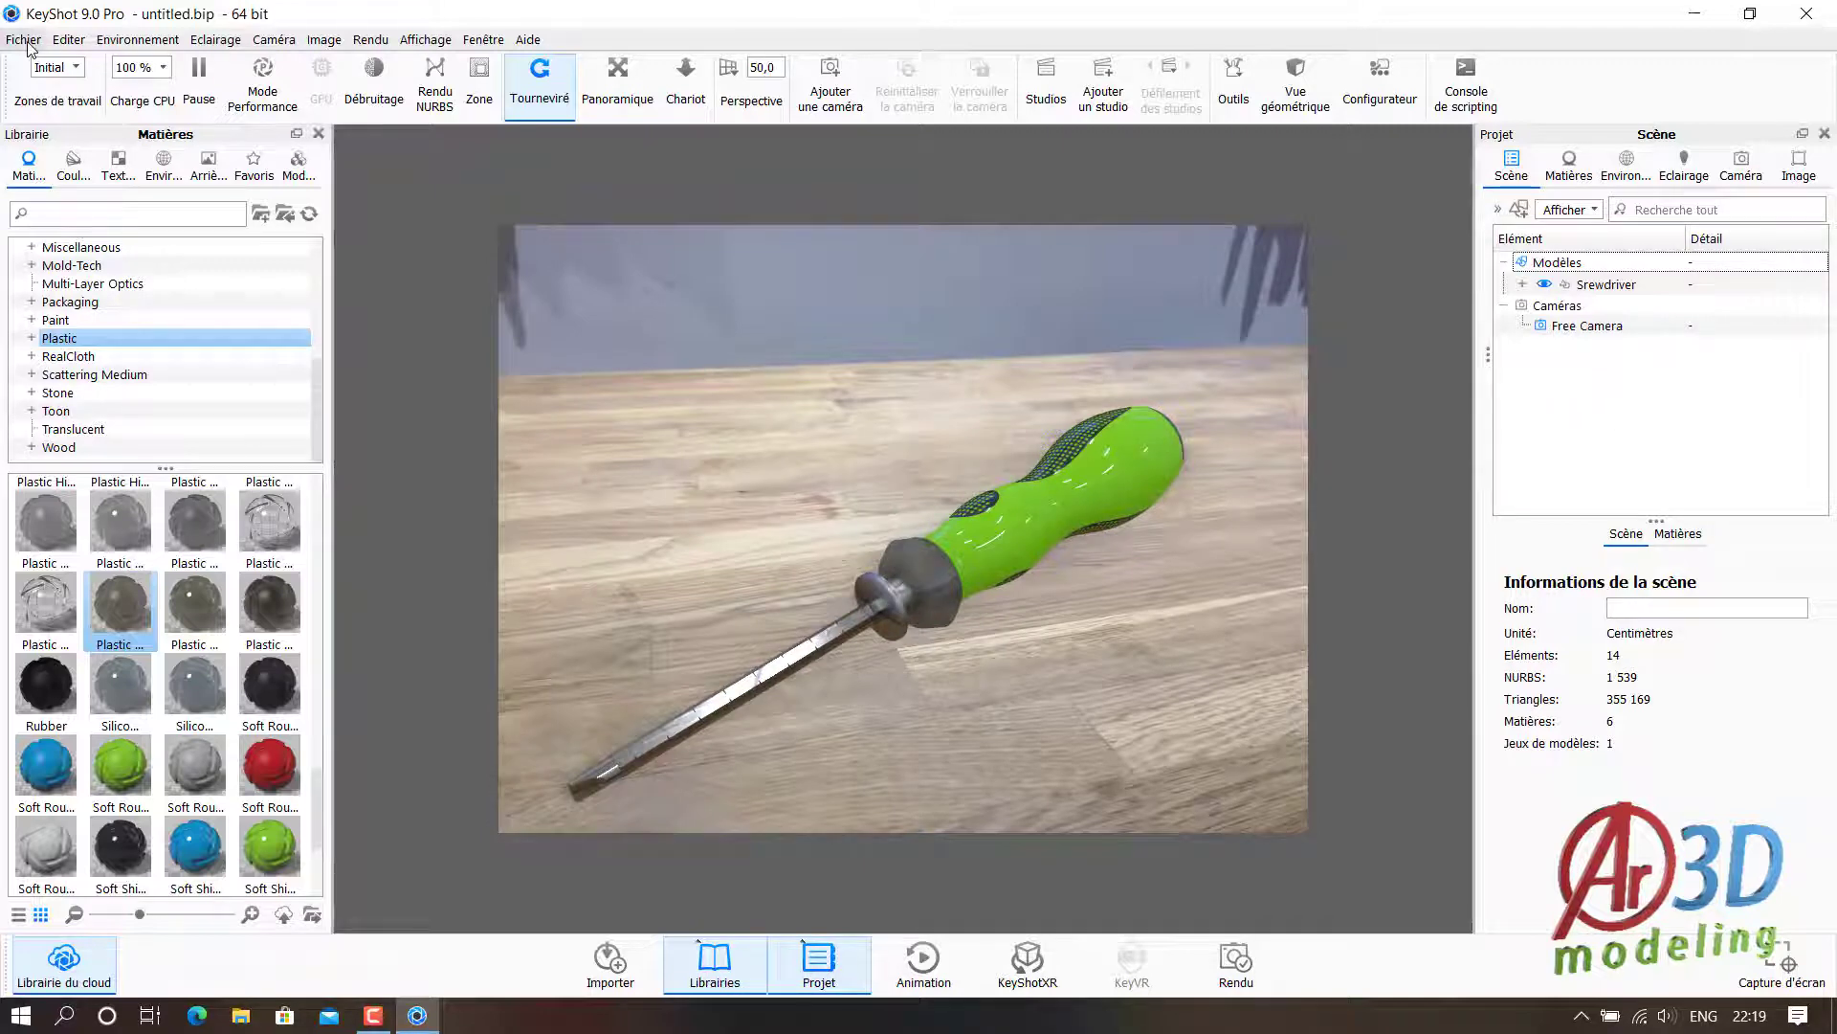
- Orbit the view and light the scene with Dosch-Stairwell_2k after trying Dosch-Apartment_2k
{"action": "mouse_move", "coordinate": [787, 661]}
{"action": "left_mouse_down"}
{"action": "mouse_move", "coordinate": [693, 561]}
{"action": "mouse_move", "coordinate": [760, 611]}
{"action": "mouse_move", "coordinate": [760, 663]}
{"action": "mouse_move", "coordinate": [882, 663]}
{"action": "mouse_move", "coordinate": [938, 707]}
{"action": "mouse_move", "coordinate": [927, 663]}
{"action": "mouse_move", "coordinate": [899, 662]}
{"action": "left_mouse_up"}
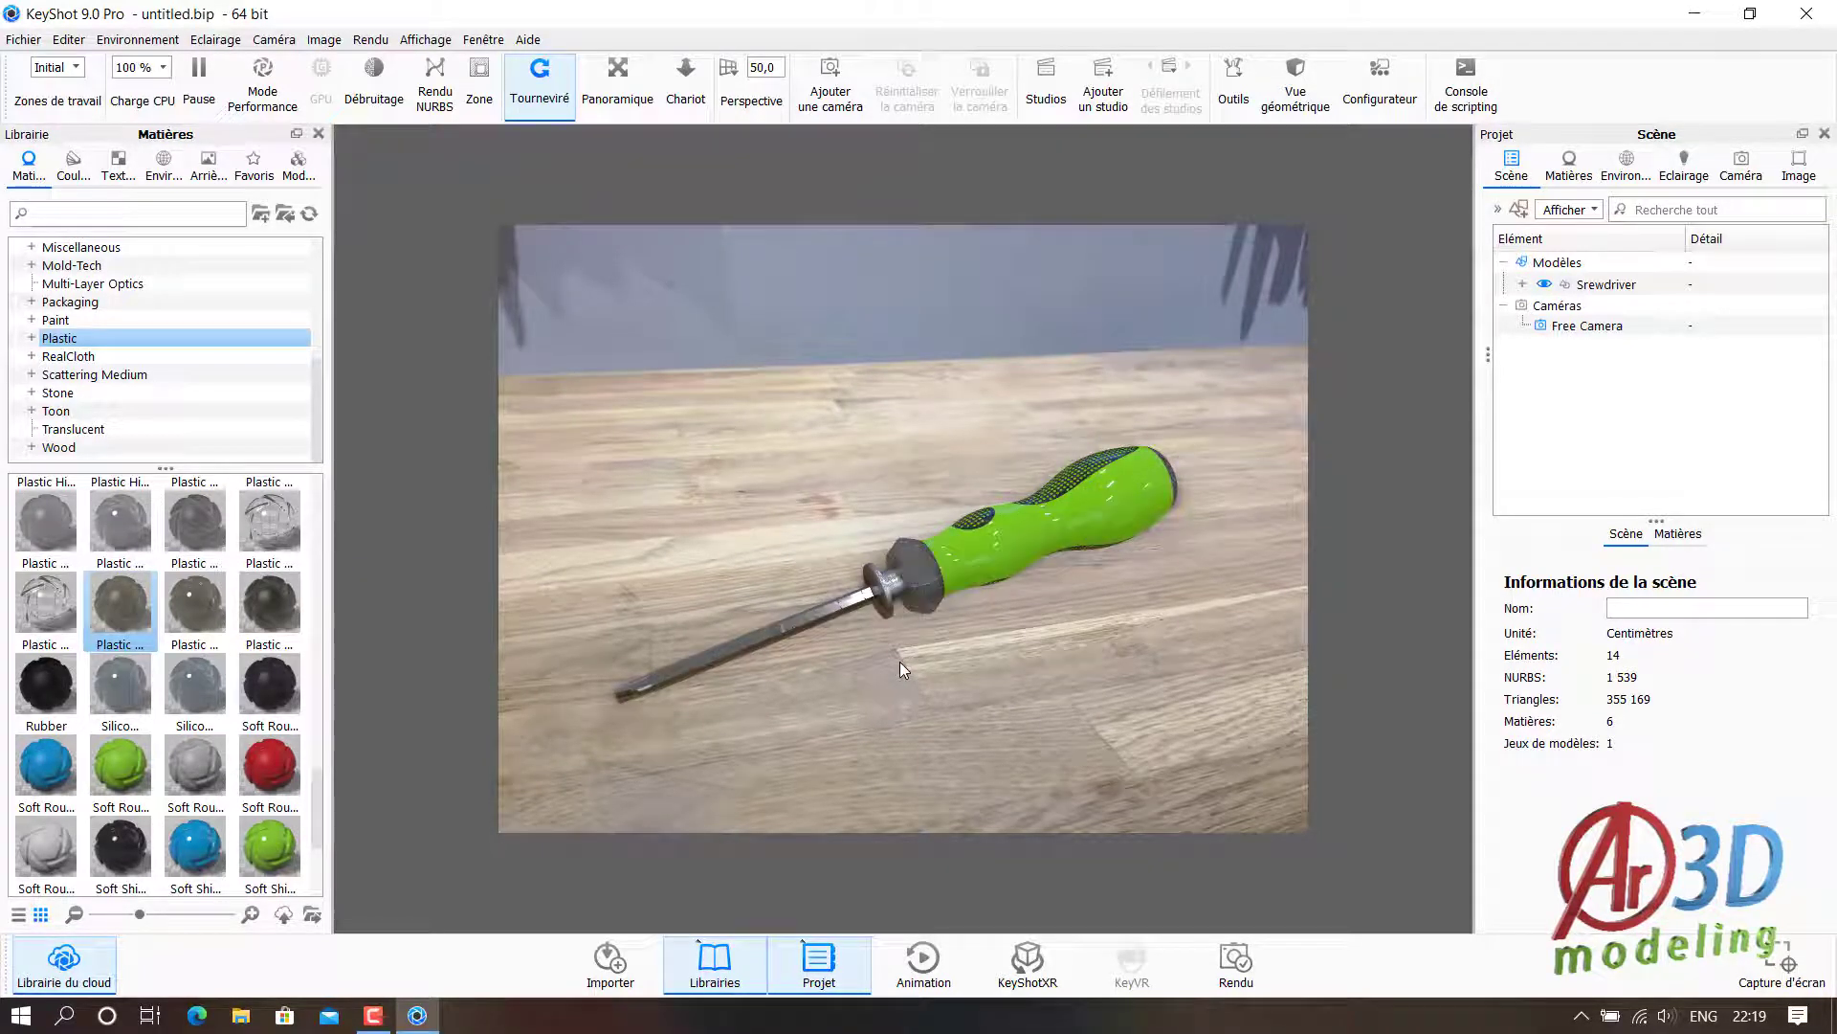
{"action": "left_click_drag", "start_coordinate": [899, 662], "coordinate": [565, 498]}
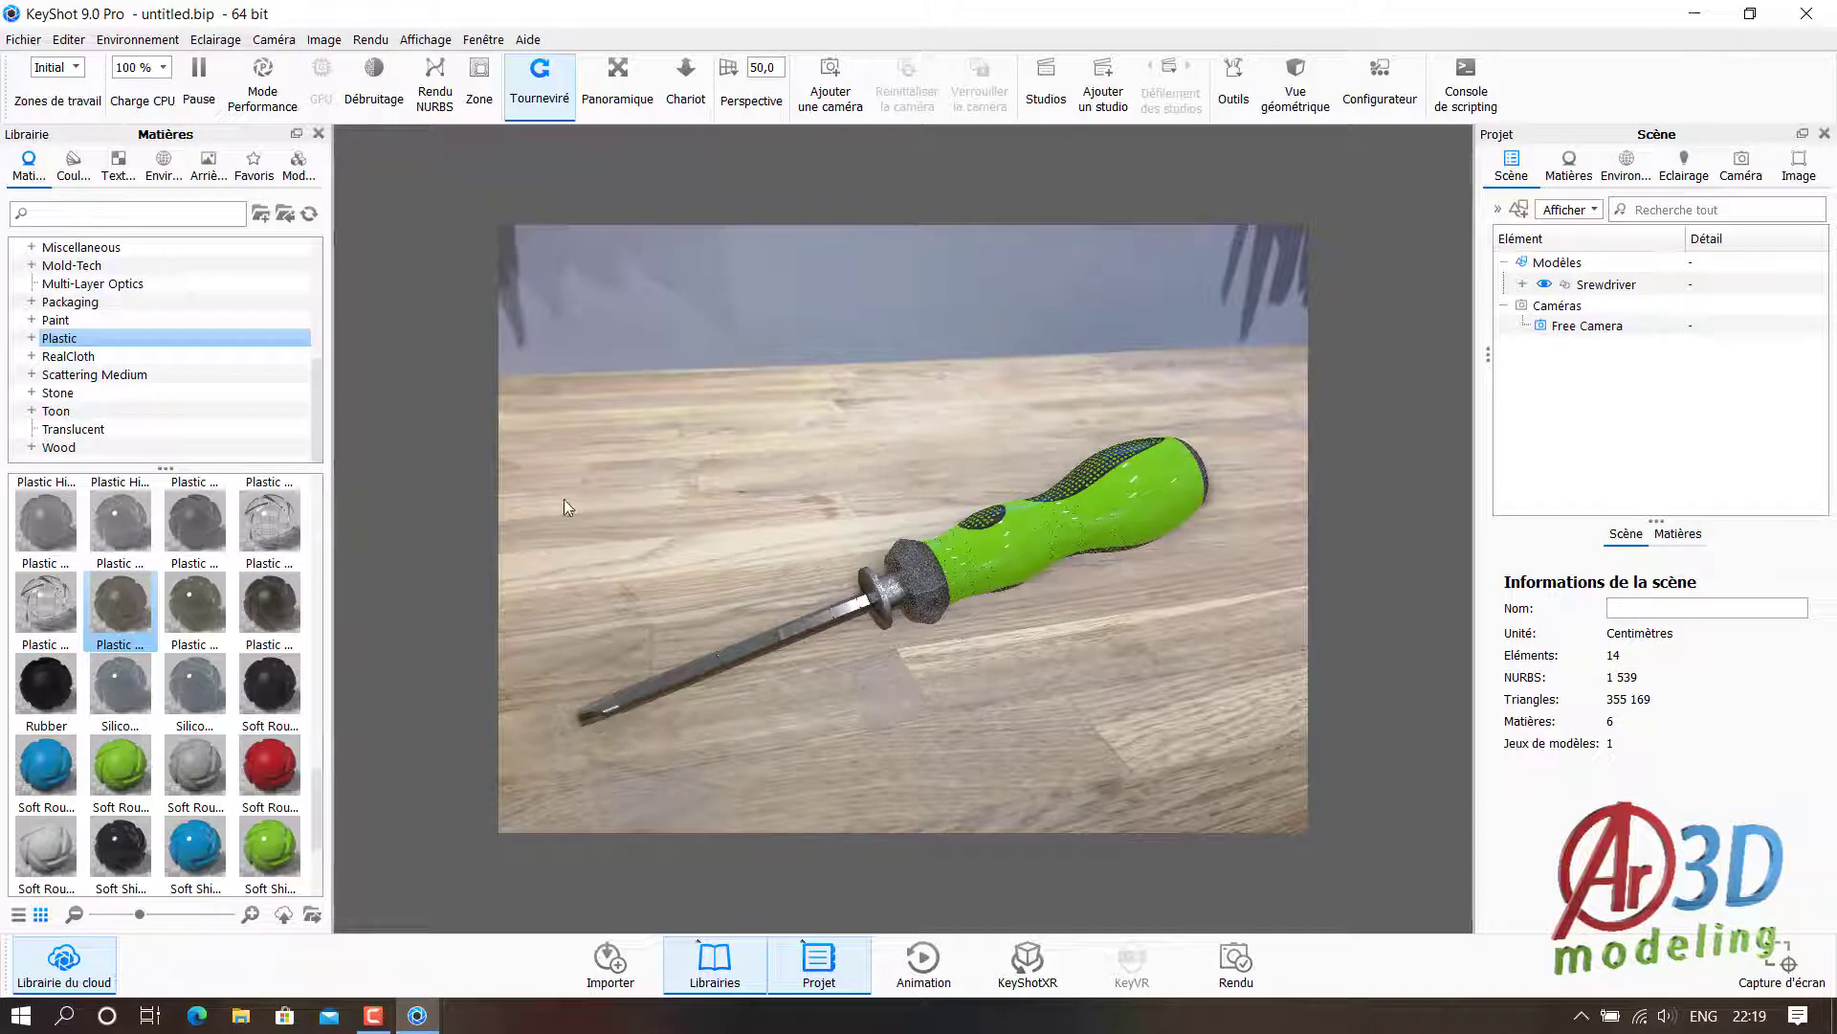
{"action": "left_click", "coordinate": [164, 165]}
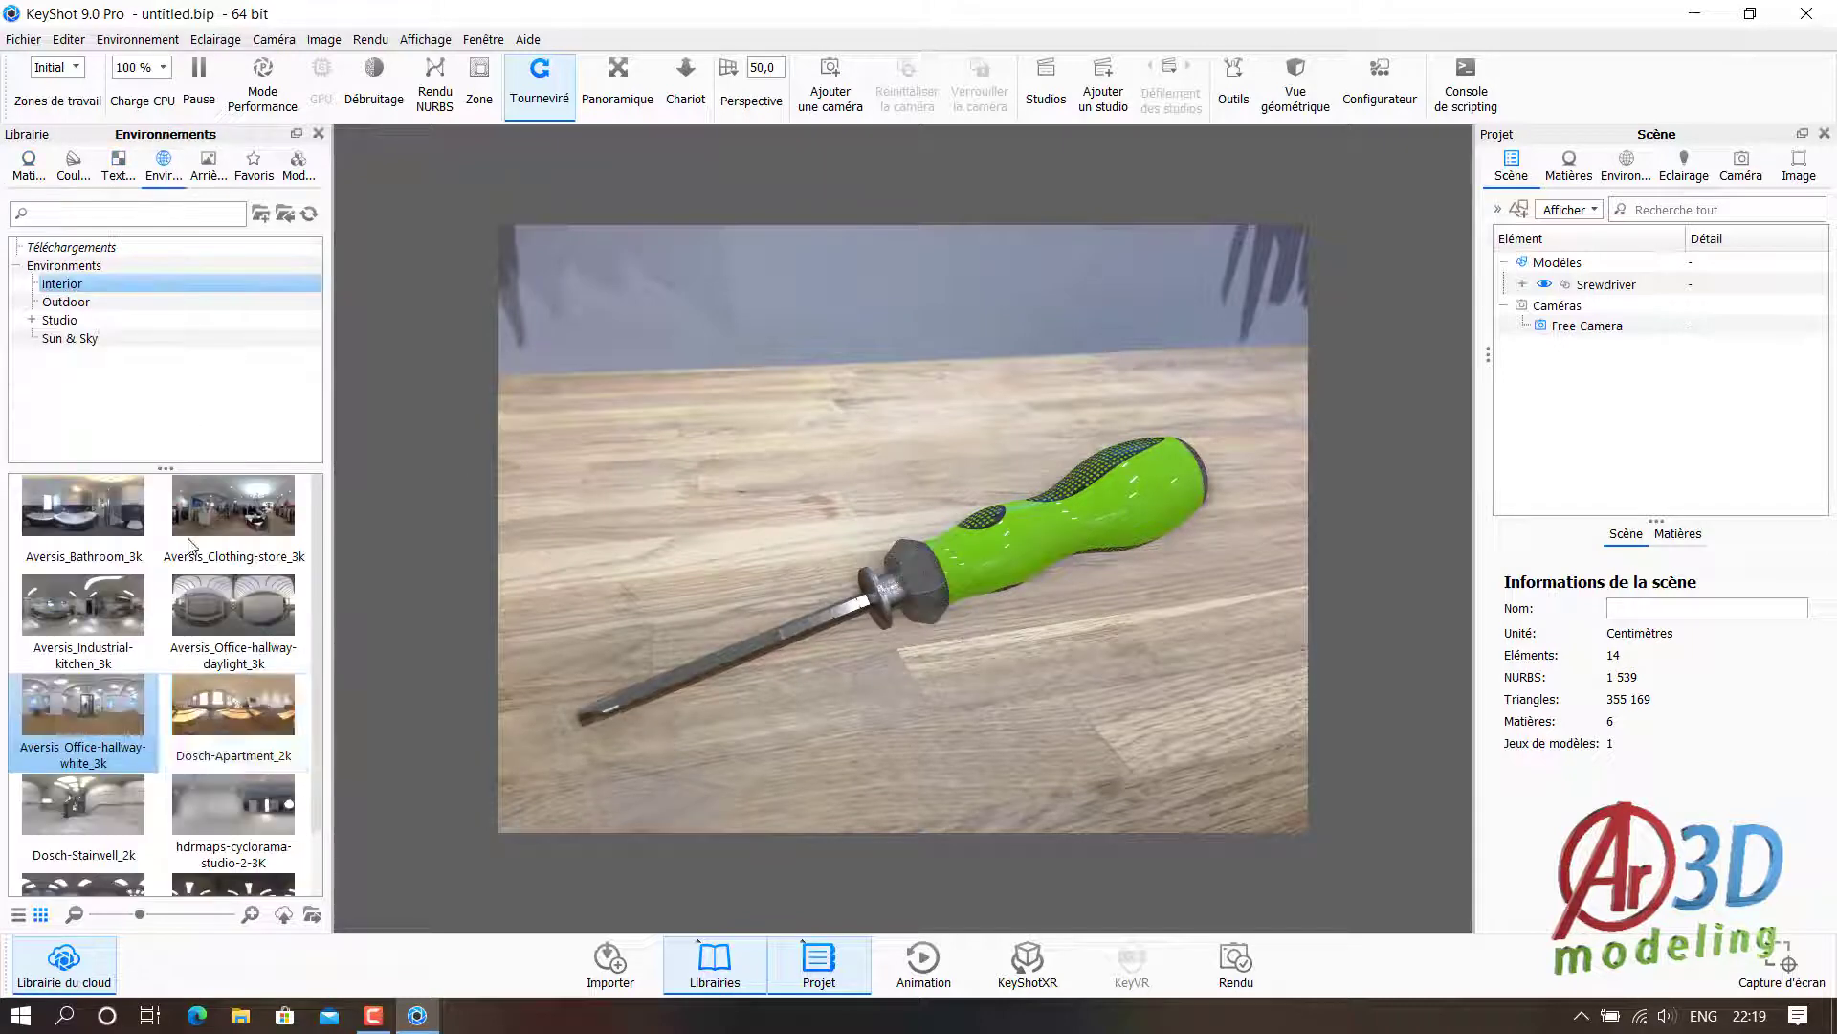
{"action": "double_click", "coordinate": [244, 737]}
{"action": "double_click", "coordinate": [134, 802]}
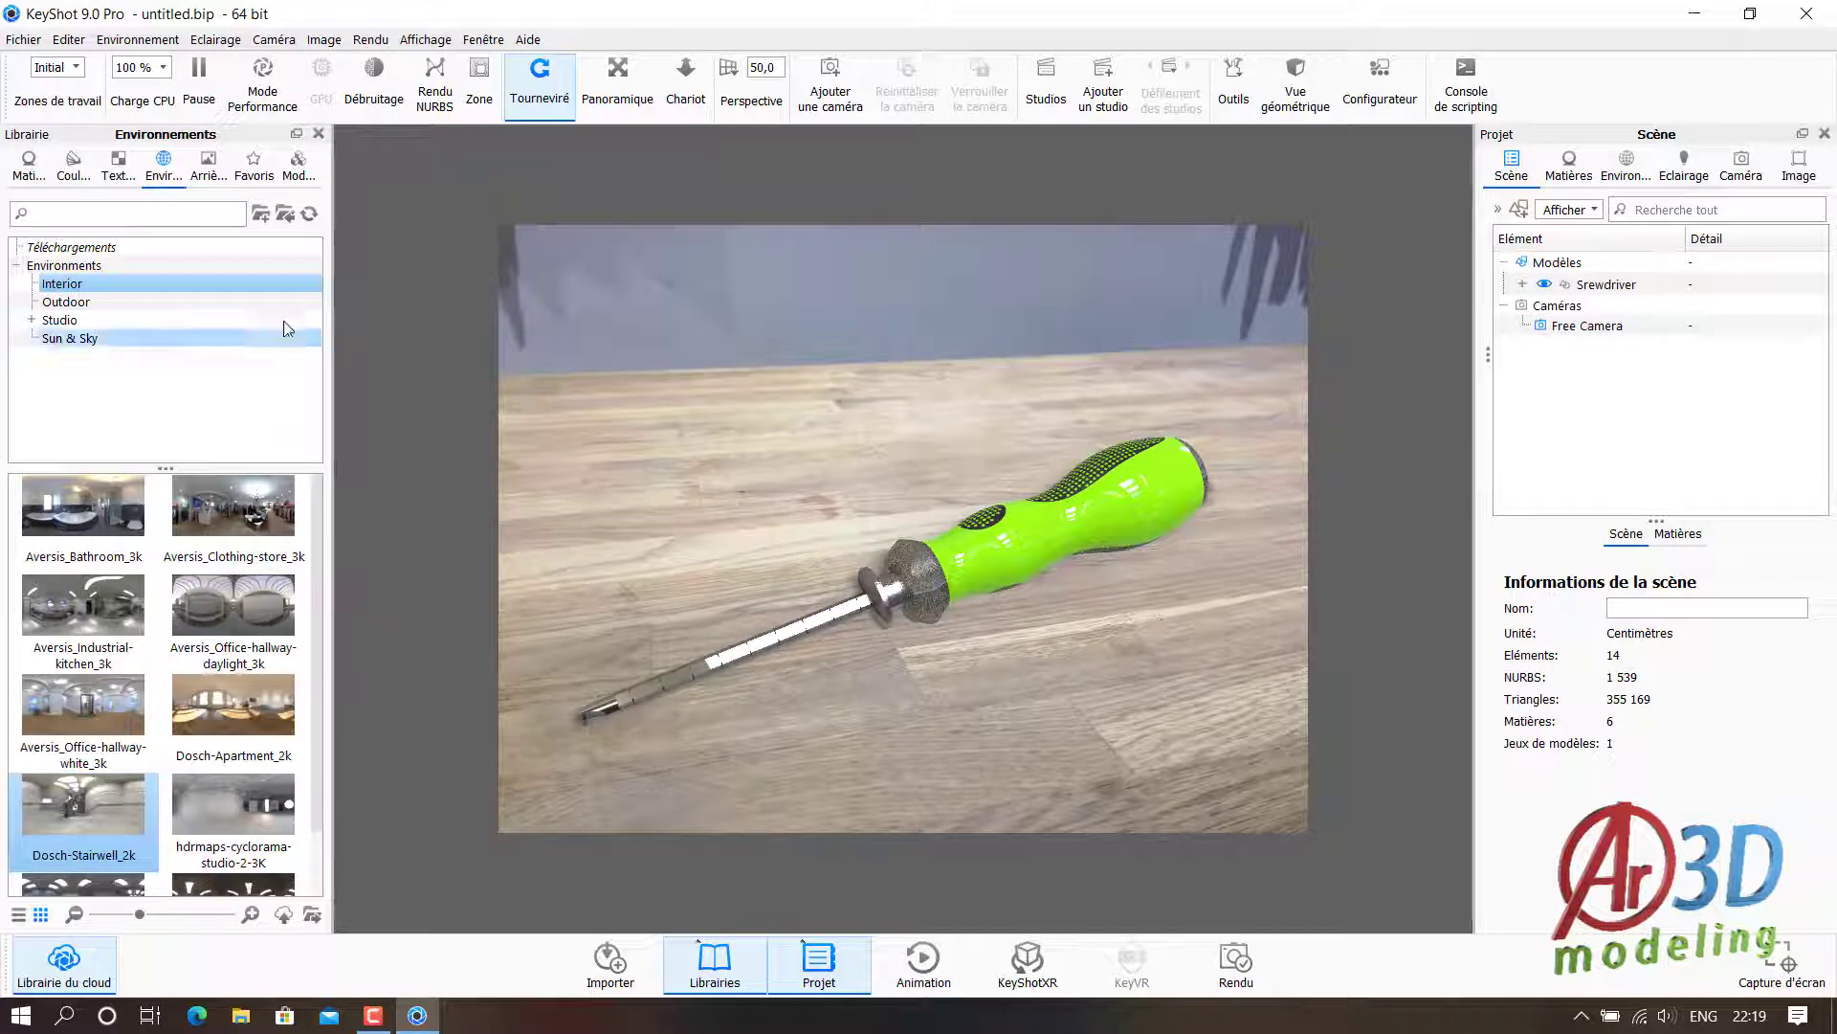
{"action": "left_click", "coordinate": [39, 40]}
- Save the scene bundle as Srewdriver.ksp in the KeyShot 9 Scenes folder
{"action": "left_click", "coordinate": [195, 229]}
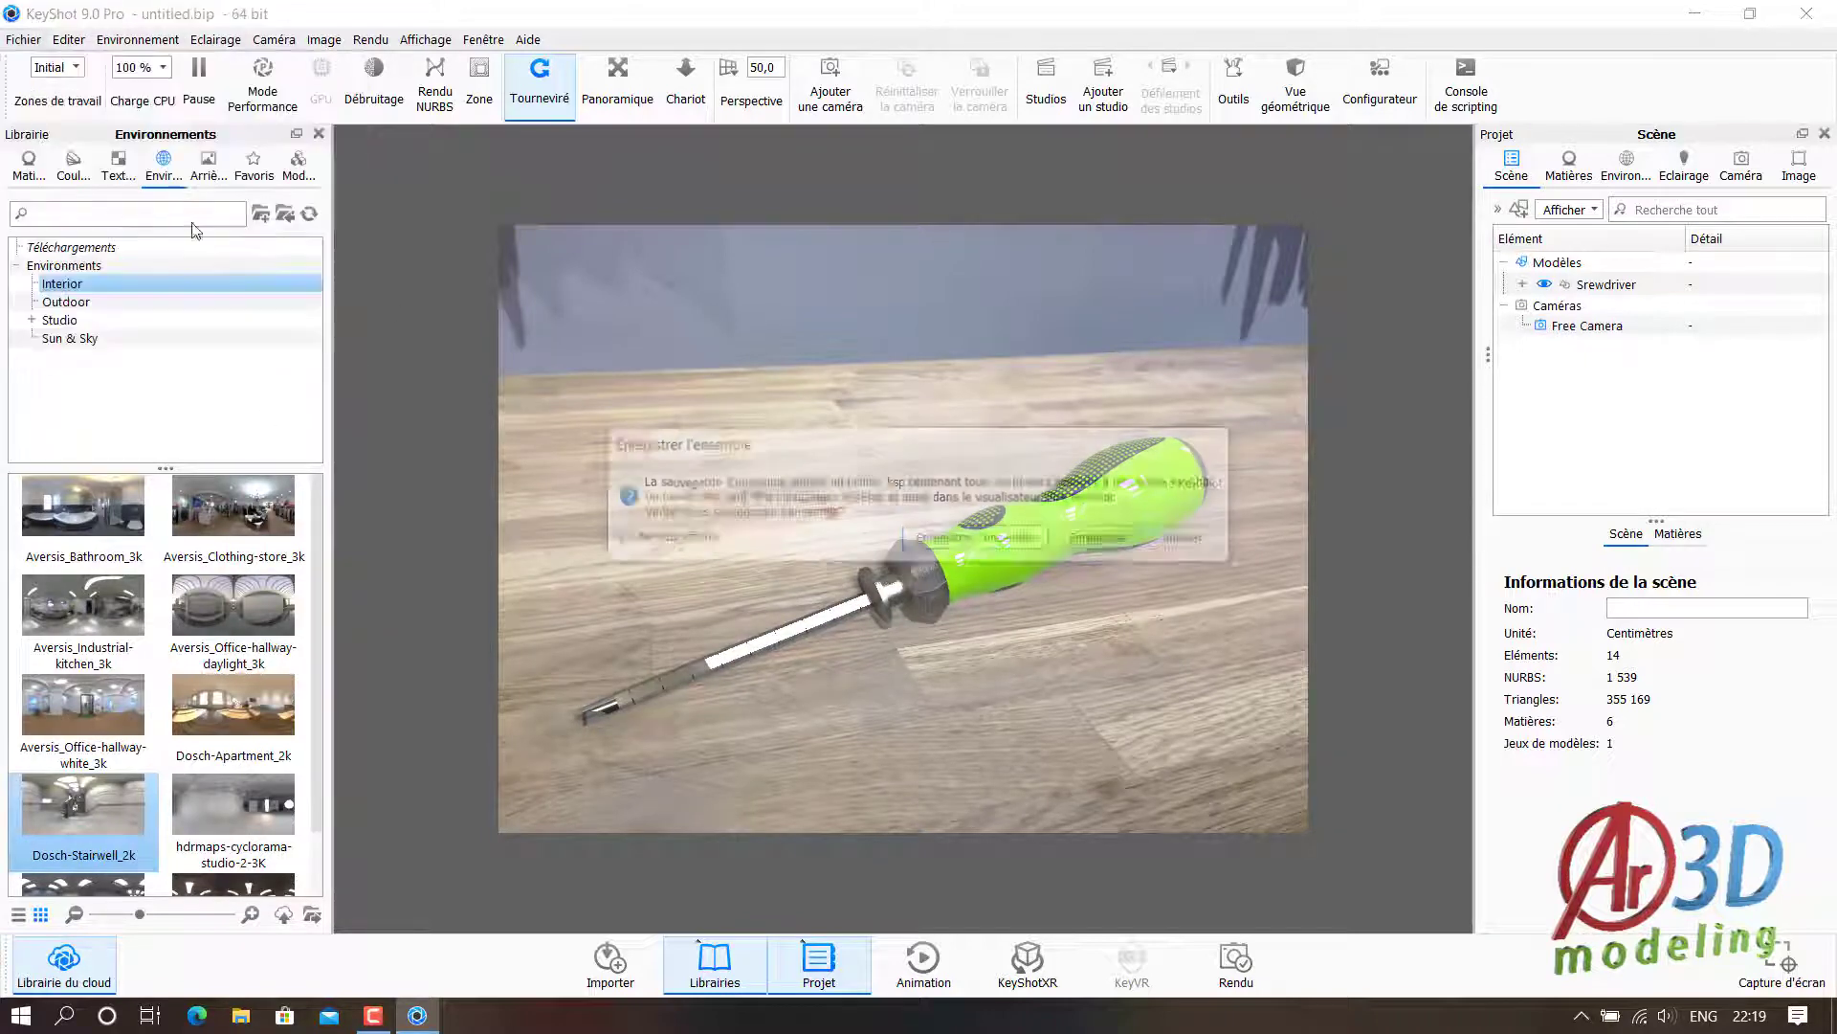
{"action": "left_click", "coordinate": [973, 542]}
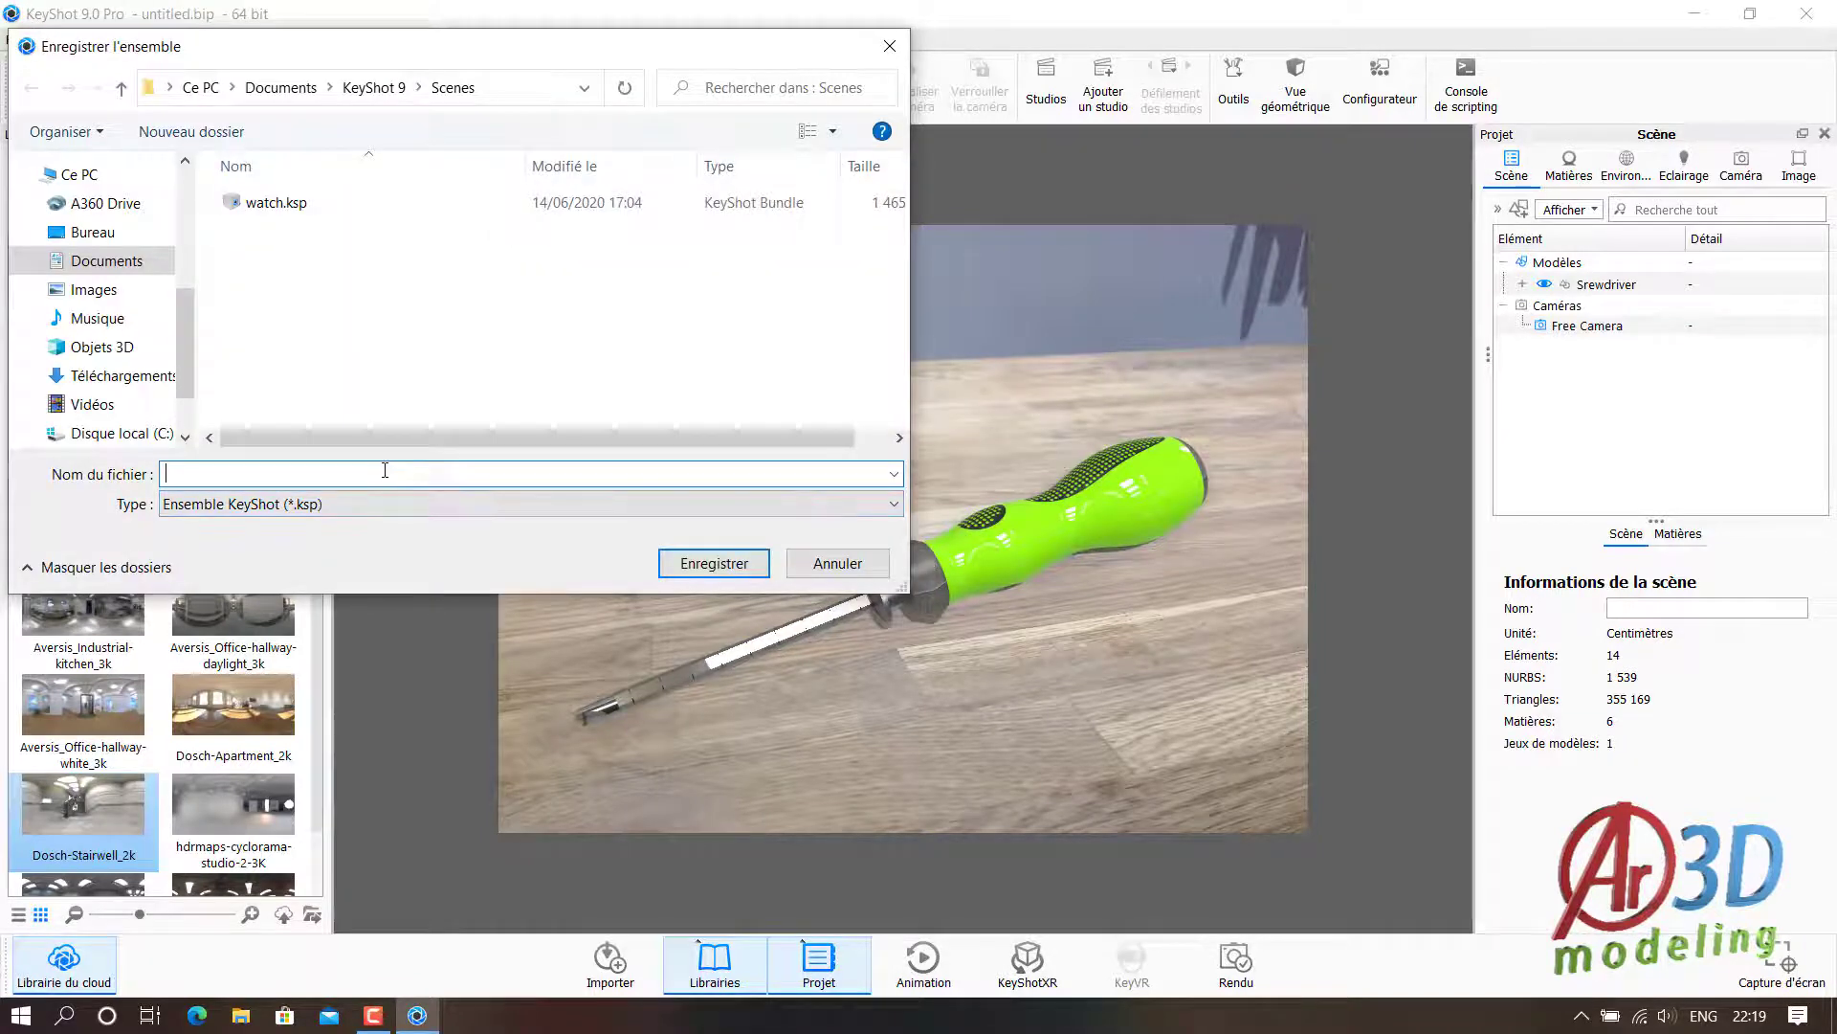
{"action": "type", "text": "skre"}
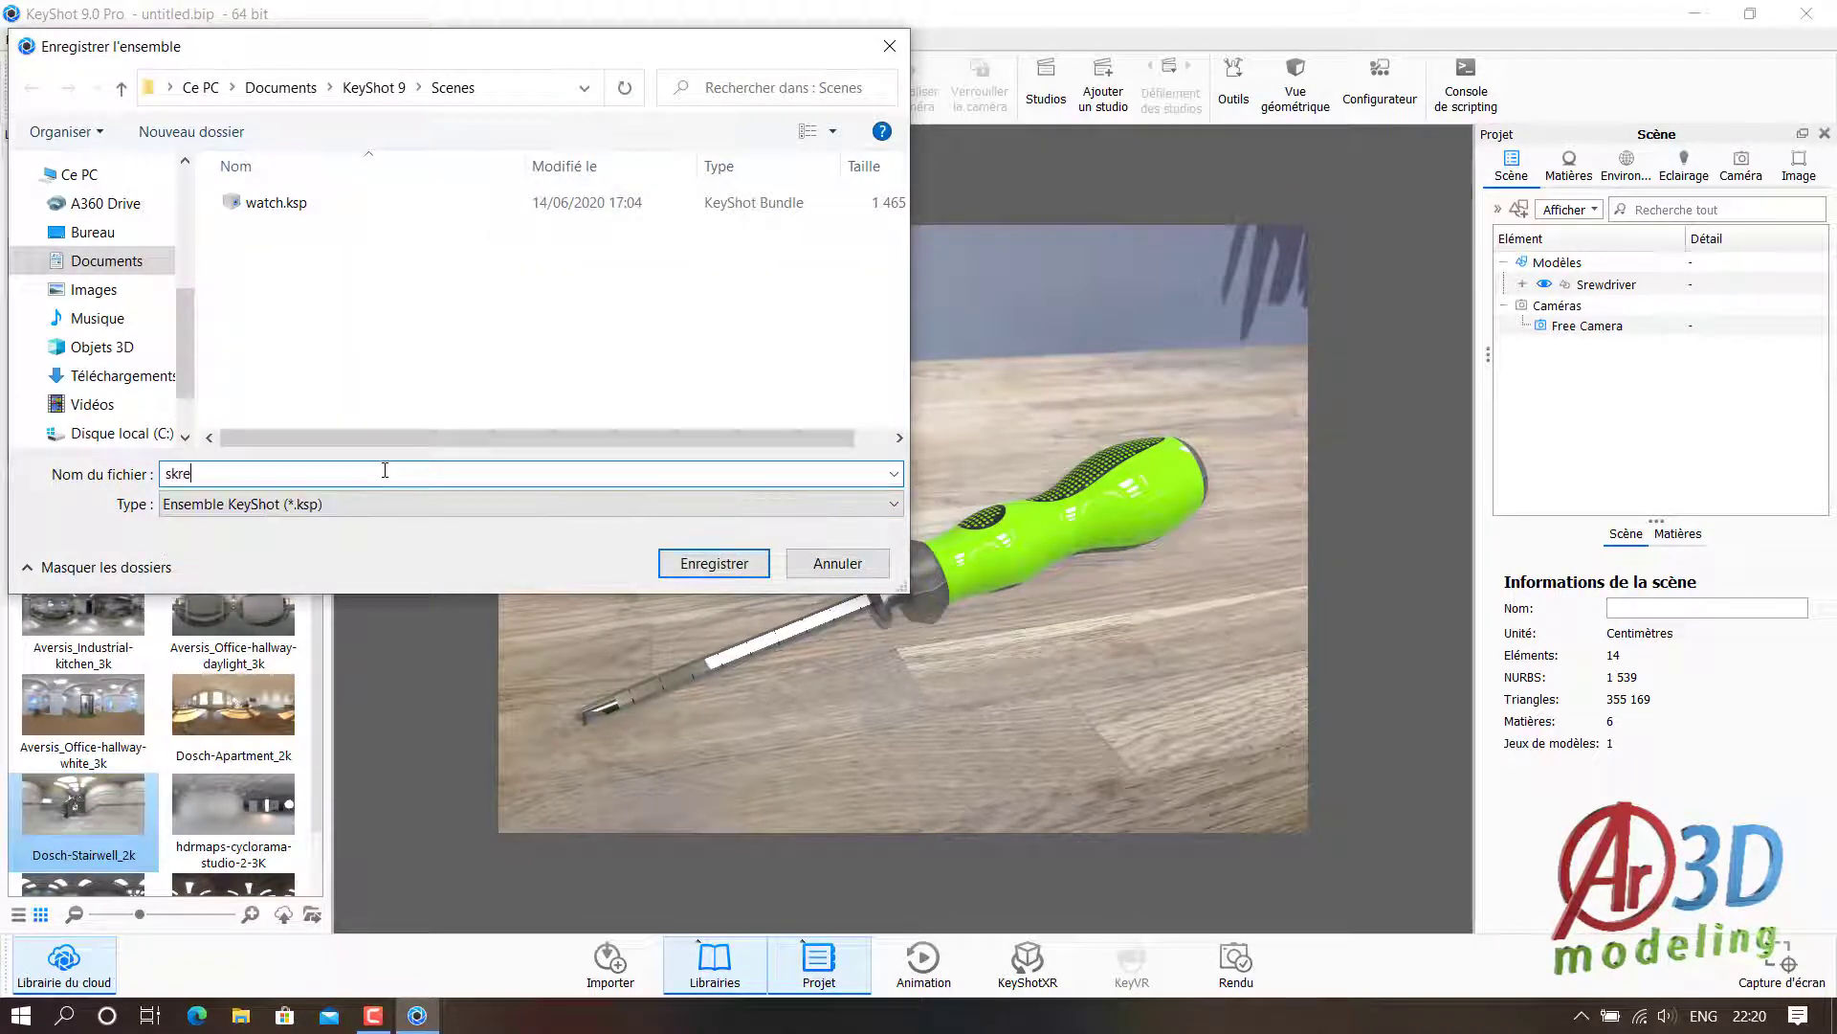
{"action": "key", "text": "BackSpace"}
{"action": "key", "text": "BackSpace"}
{"action": "key", "text": "BackSpace"}
{"action": "type", "text": "\"C:\\Users\\Ar\\Desktop\\Srewdriver.SLDASM\""}
{"action": "left_click_drag", "start_coordinate": [438, 472], "coordinate": [163, 473]}
{"action": "key", "text": "BackSpace"}
{"action": "key", "text": "BackSpace"}
{"action": "left_click", "coordinate": [694, 566]}
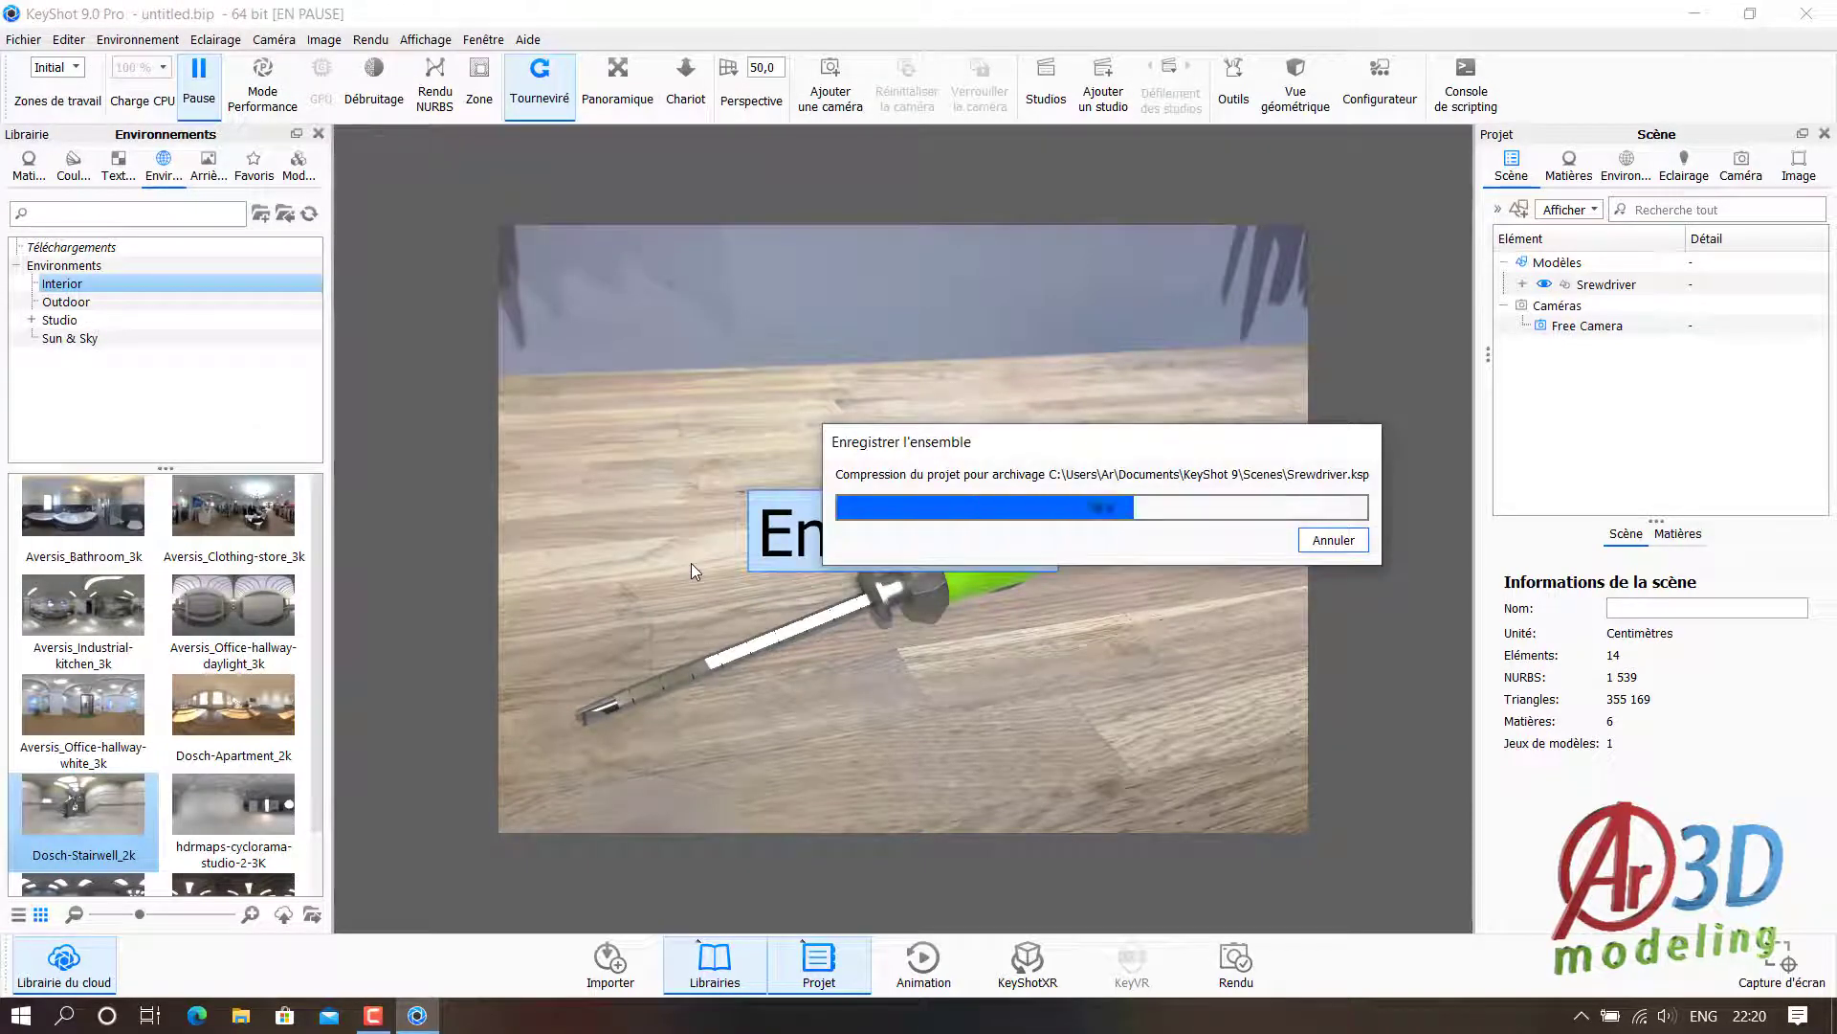
- Render a 1280 × 960 JPEG still as untitled.10.jpg and maximize the render window
{"action": "left_click", "coordinate": [369, 45]}
{"action": "left_click", "coordinate": [413, 216]}
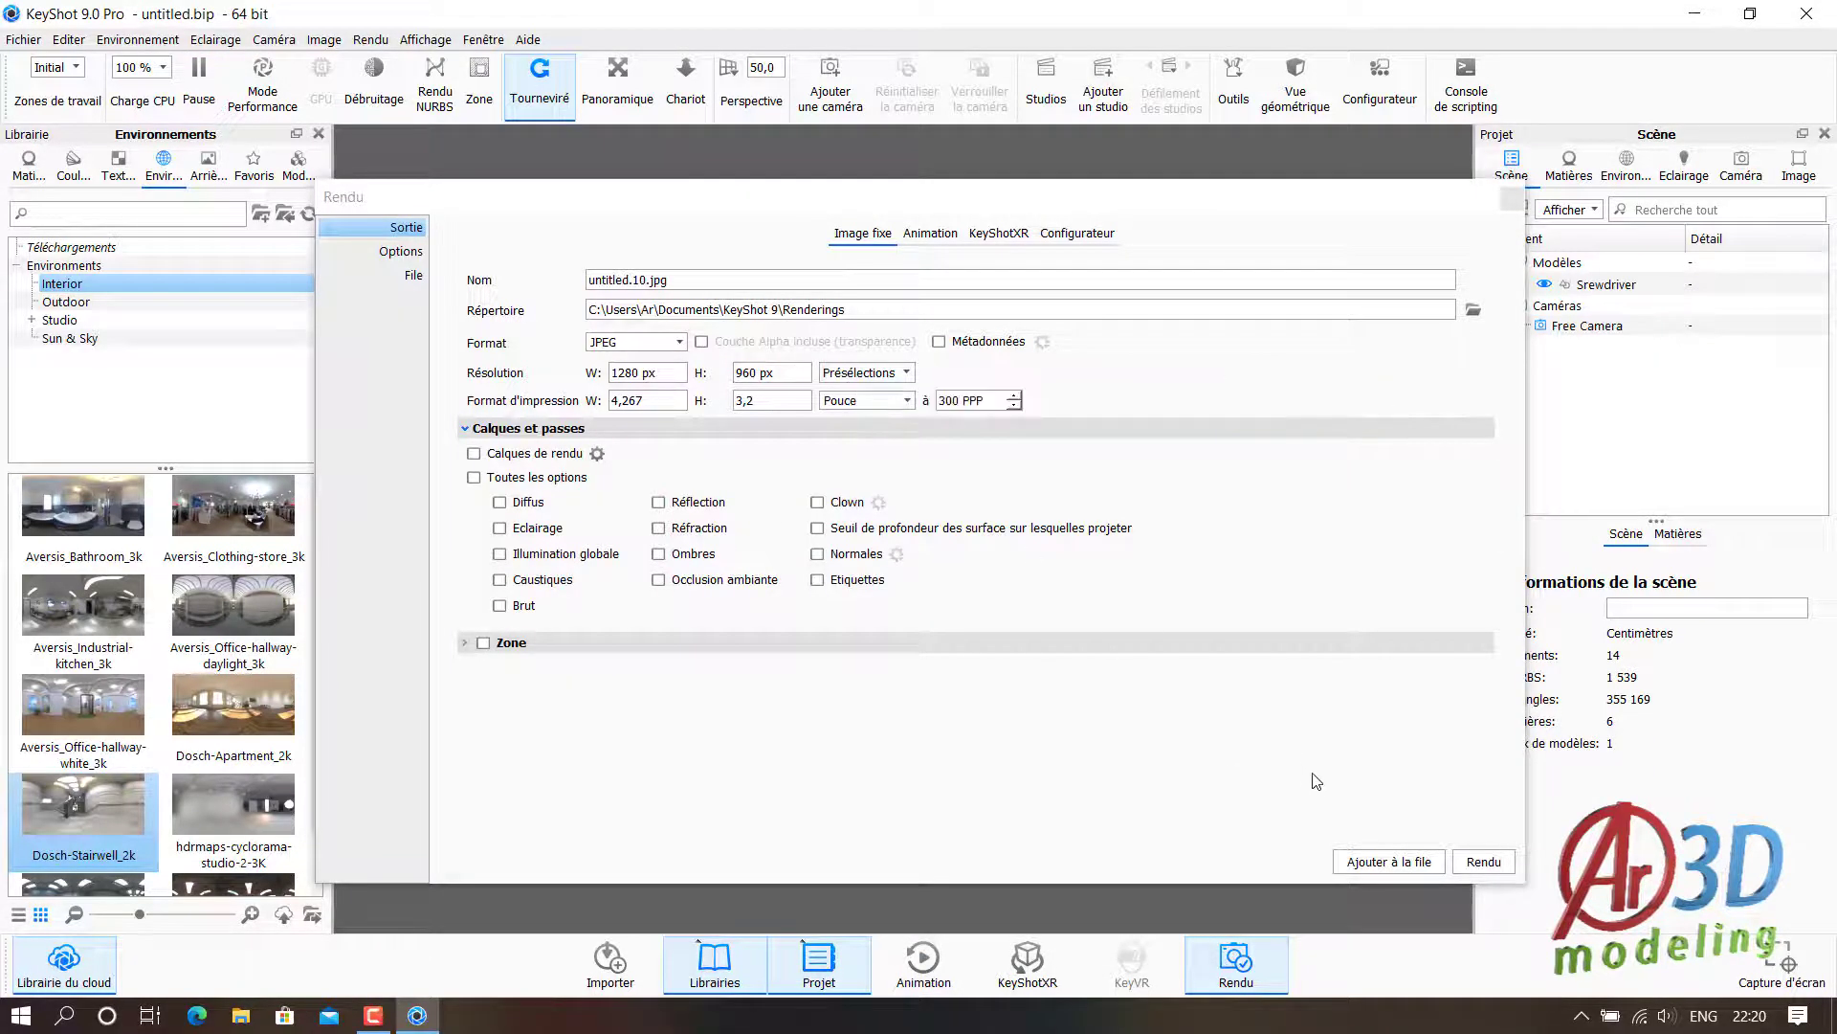
{"action": "left_click", "coordinate": [1482, 861]}
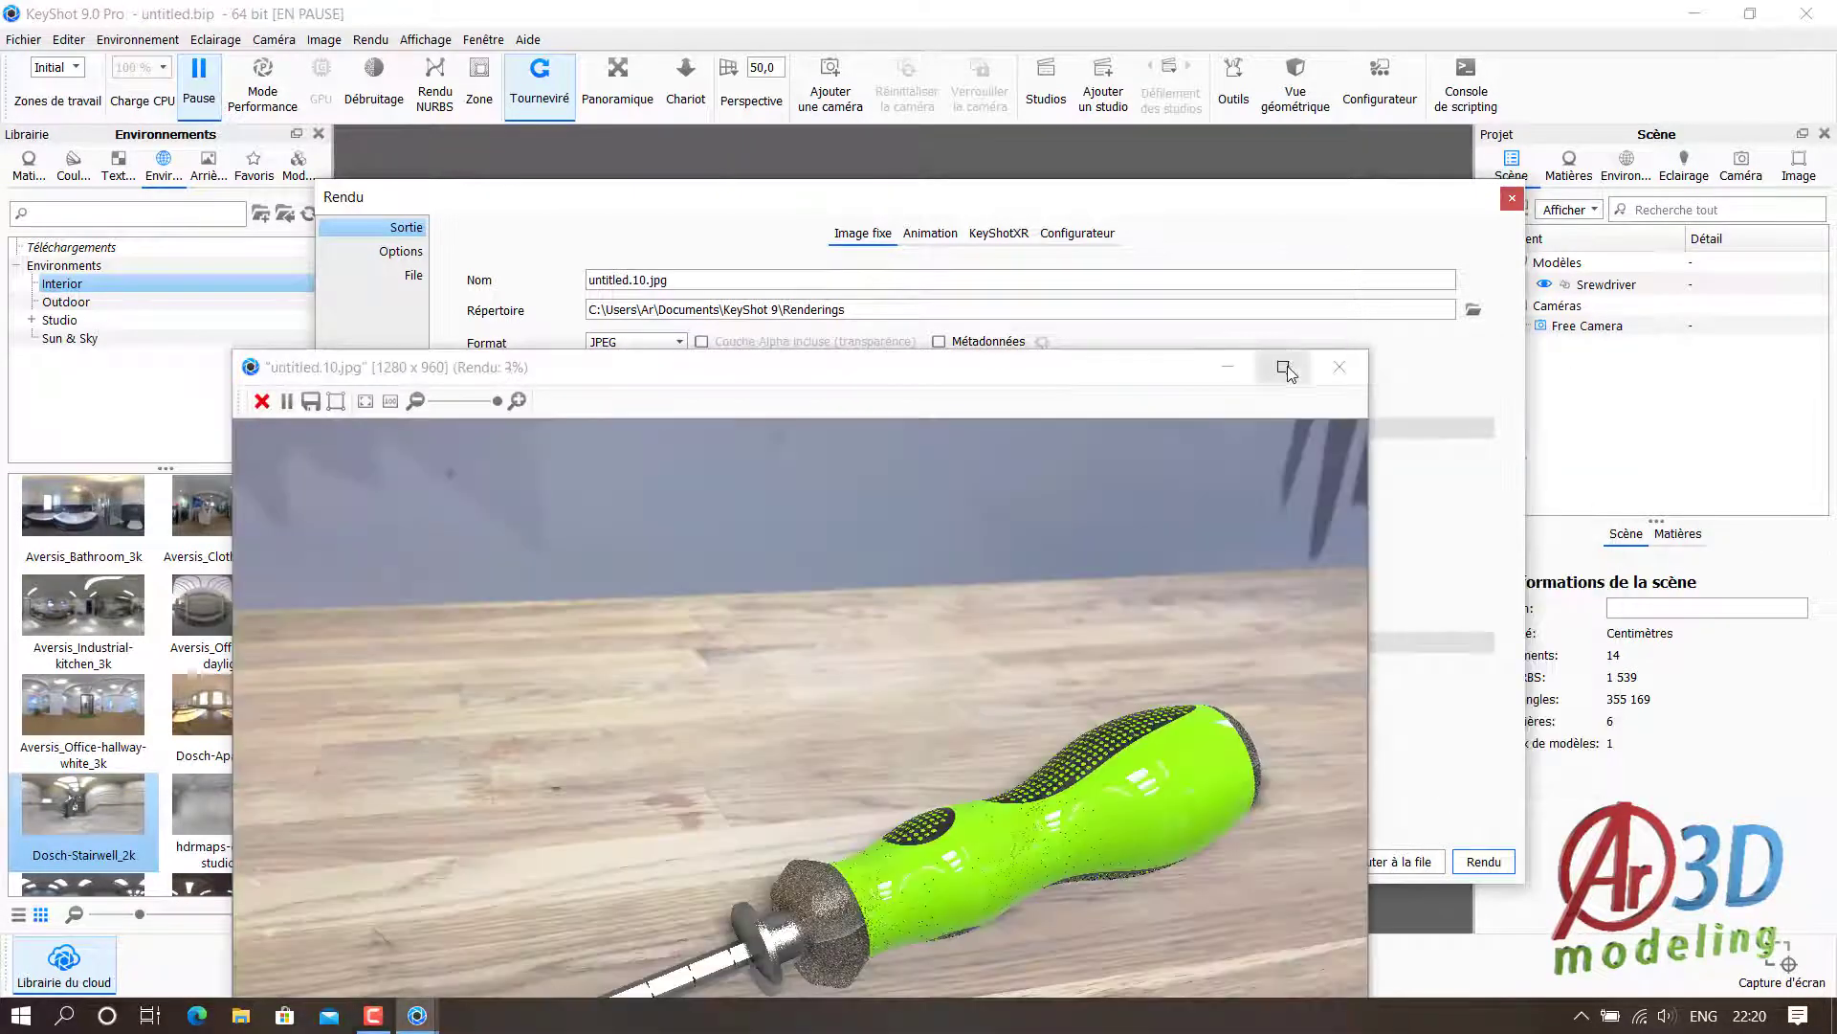
{"action": "left_click", "coordinate": [1284, 366]}
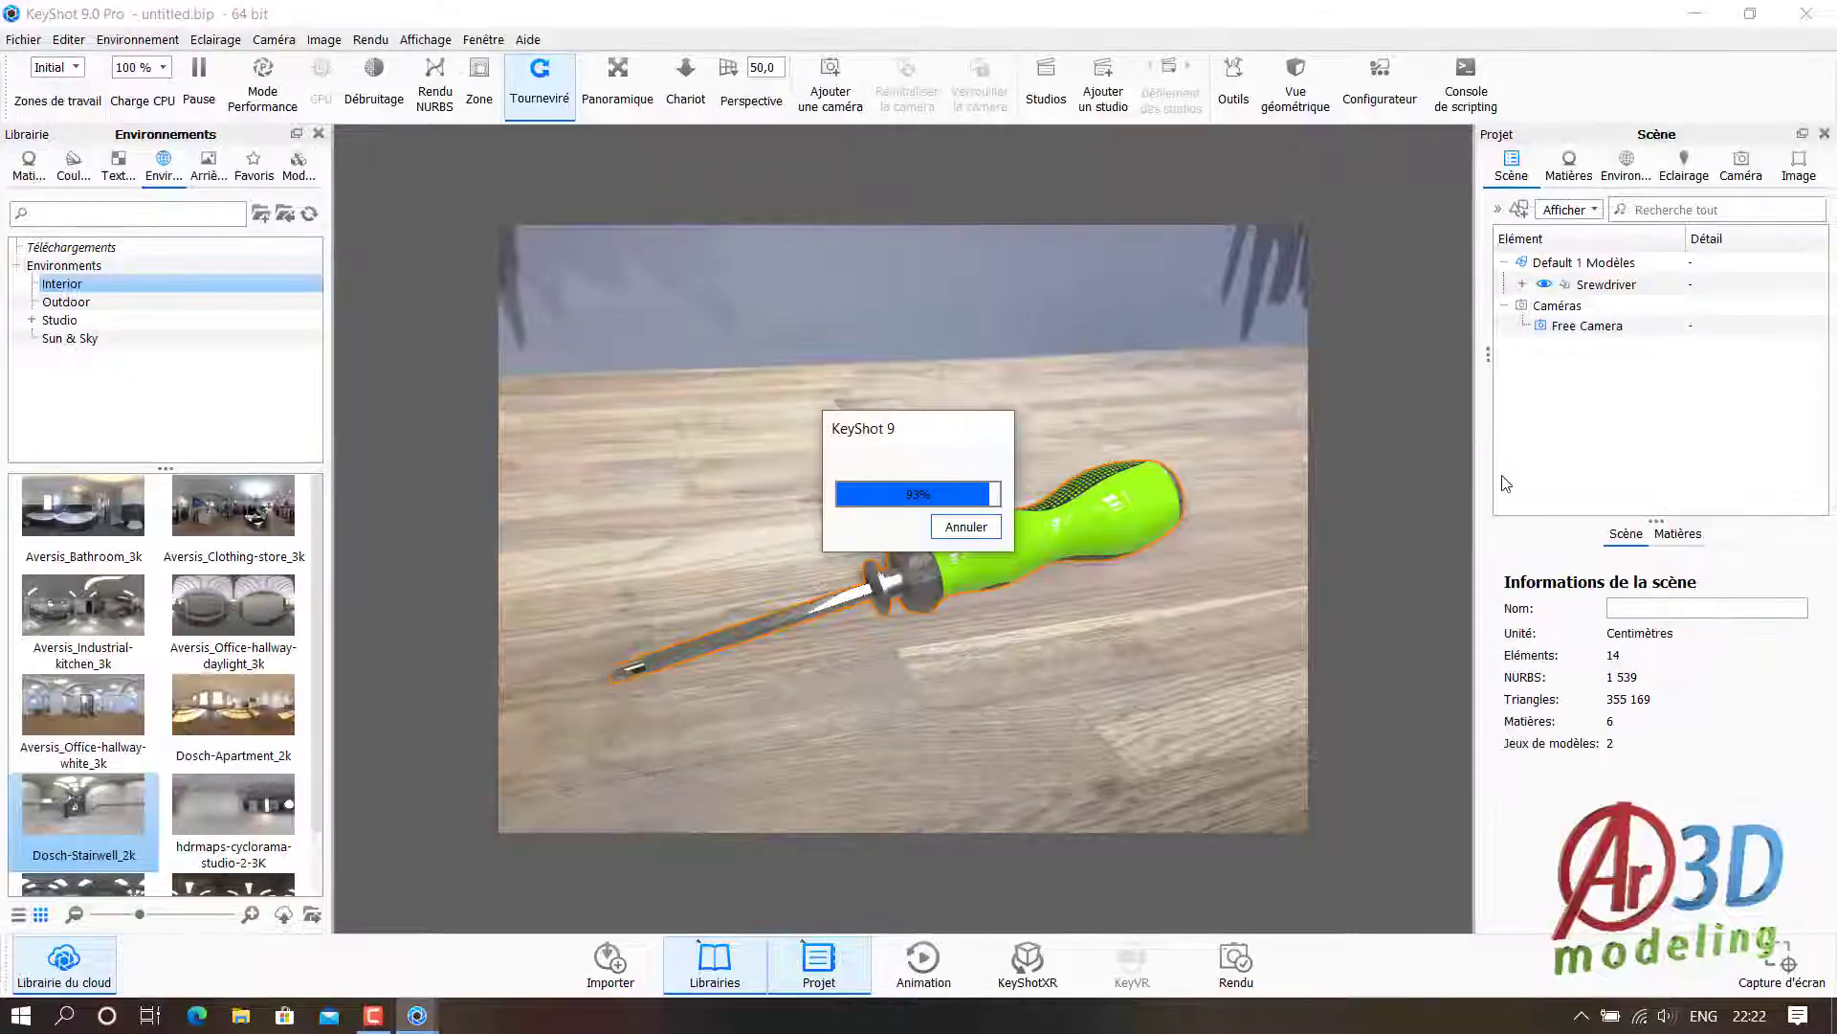
- Copy the Srewdriver model and paste a duplicate, Srewdriver #1, into the scene
{"action": "left_click", "coordinate": [1504, 262]}
{"action": "left_click", "coordinate": [1593, 284]}
{"action": "right_click", "coordinate": [1593, 284]}
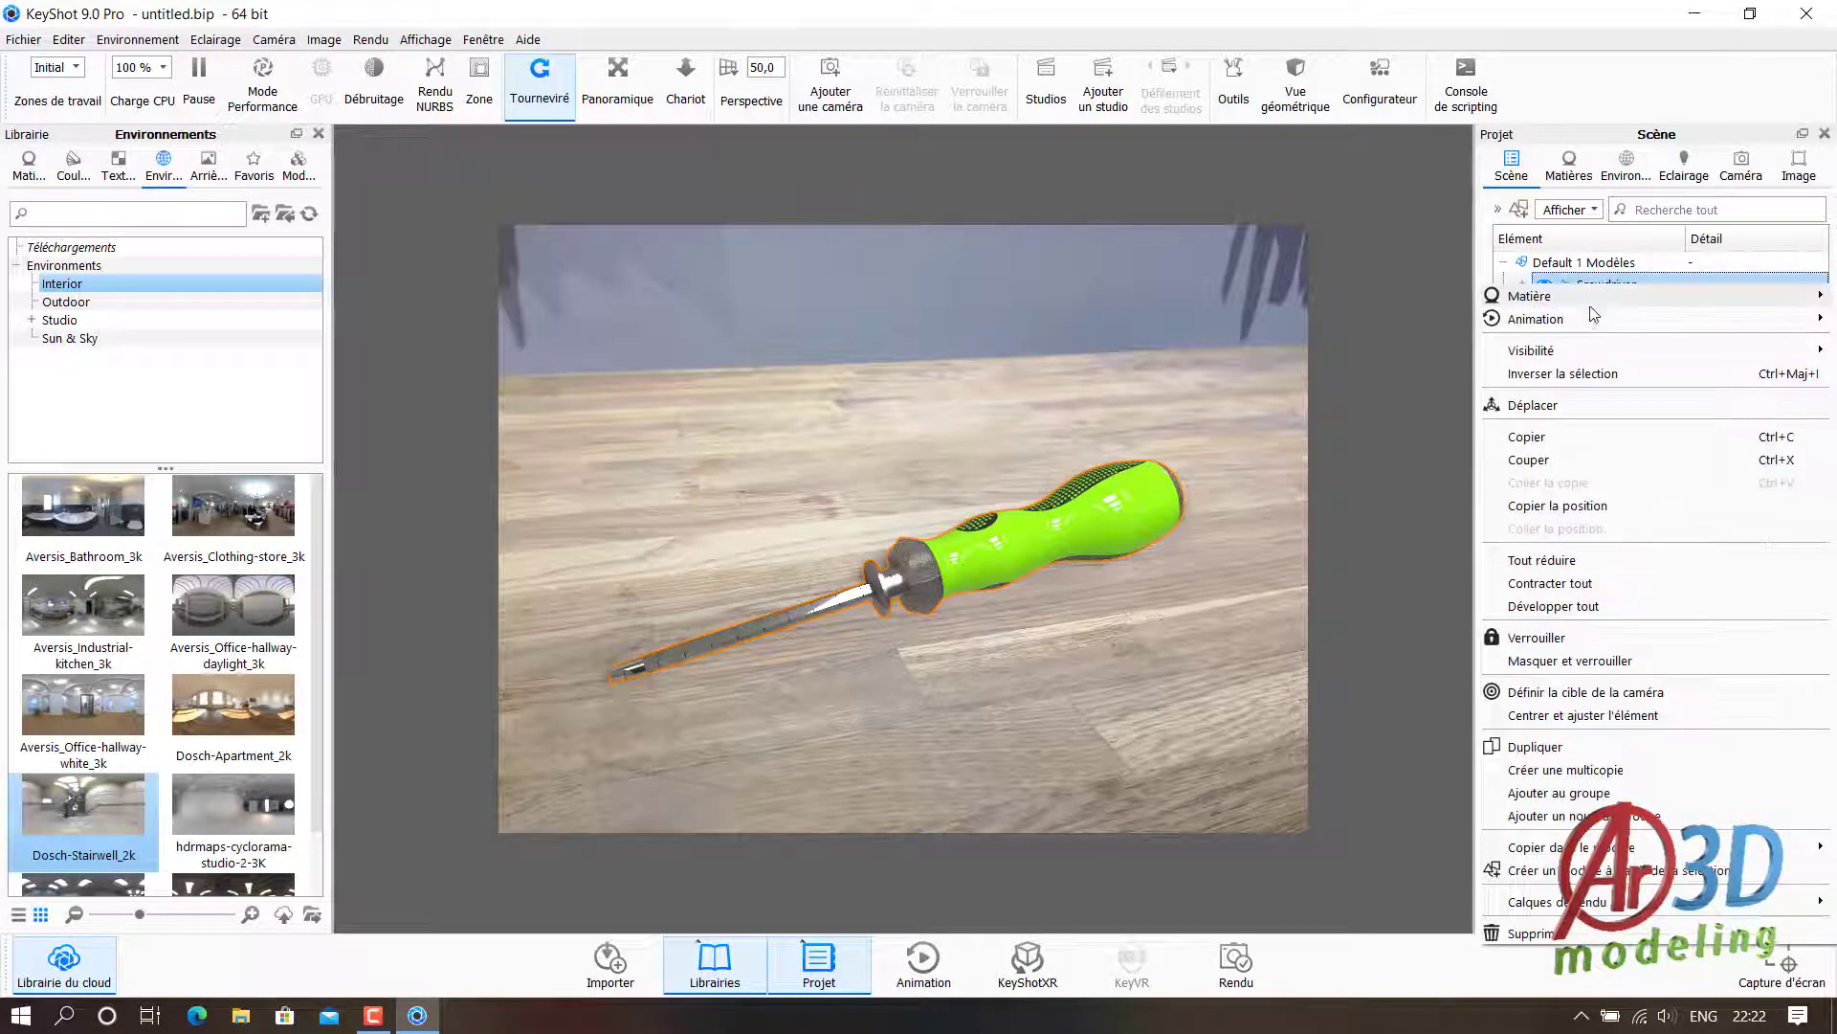
{"action": "left_click", "coordinate": [1579, 442]}
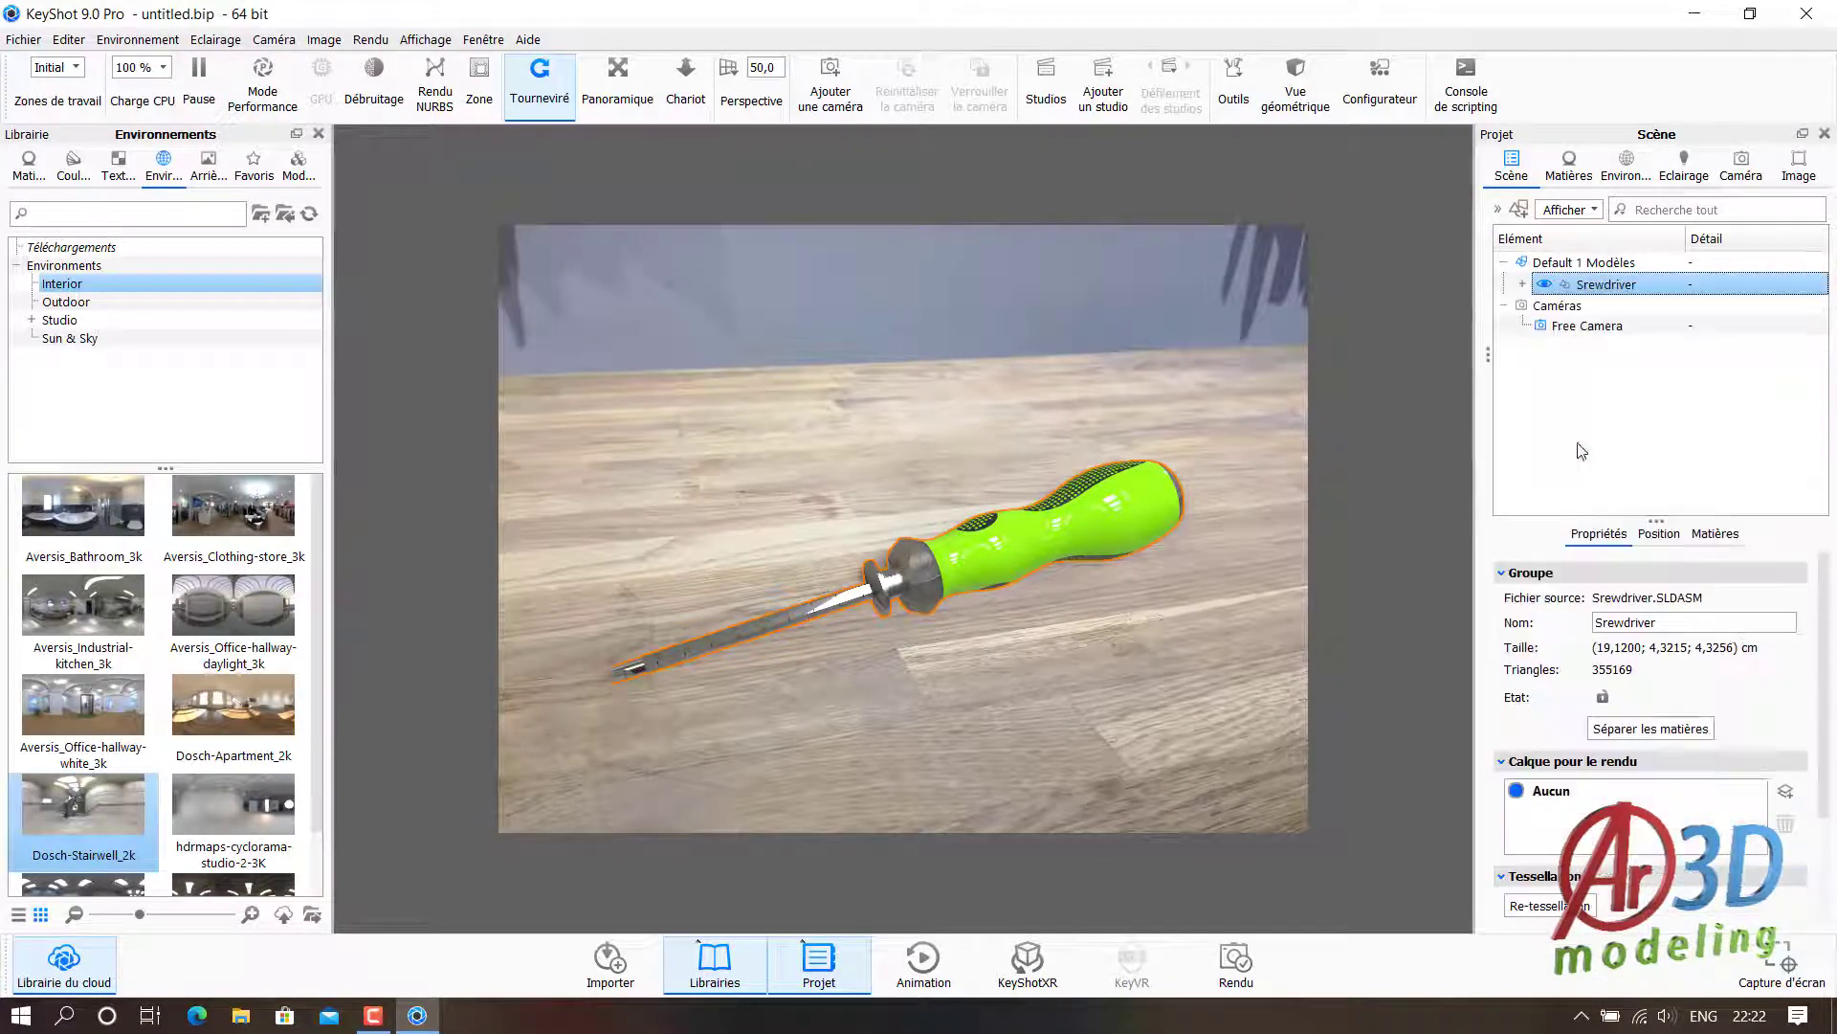
{"action": "left_click", "coordinate": [1583, 393]}
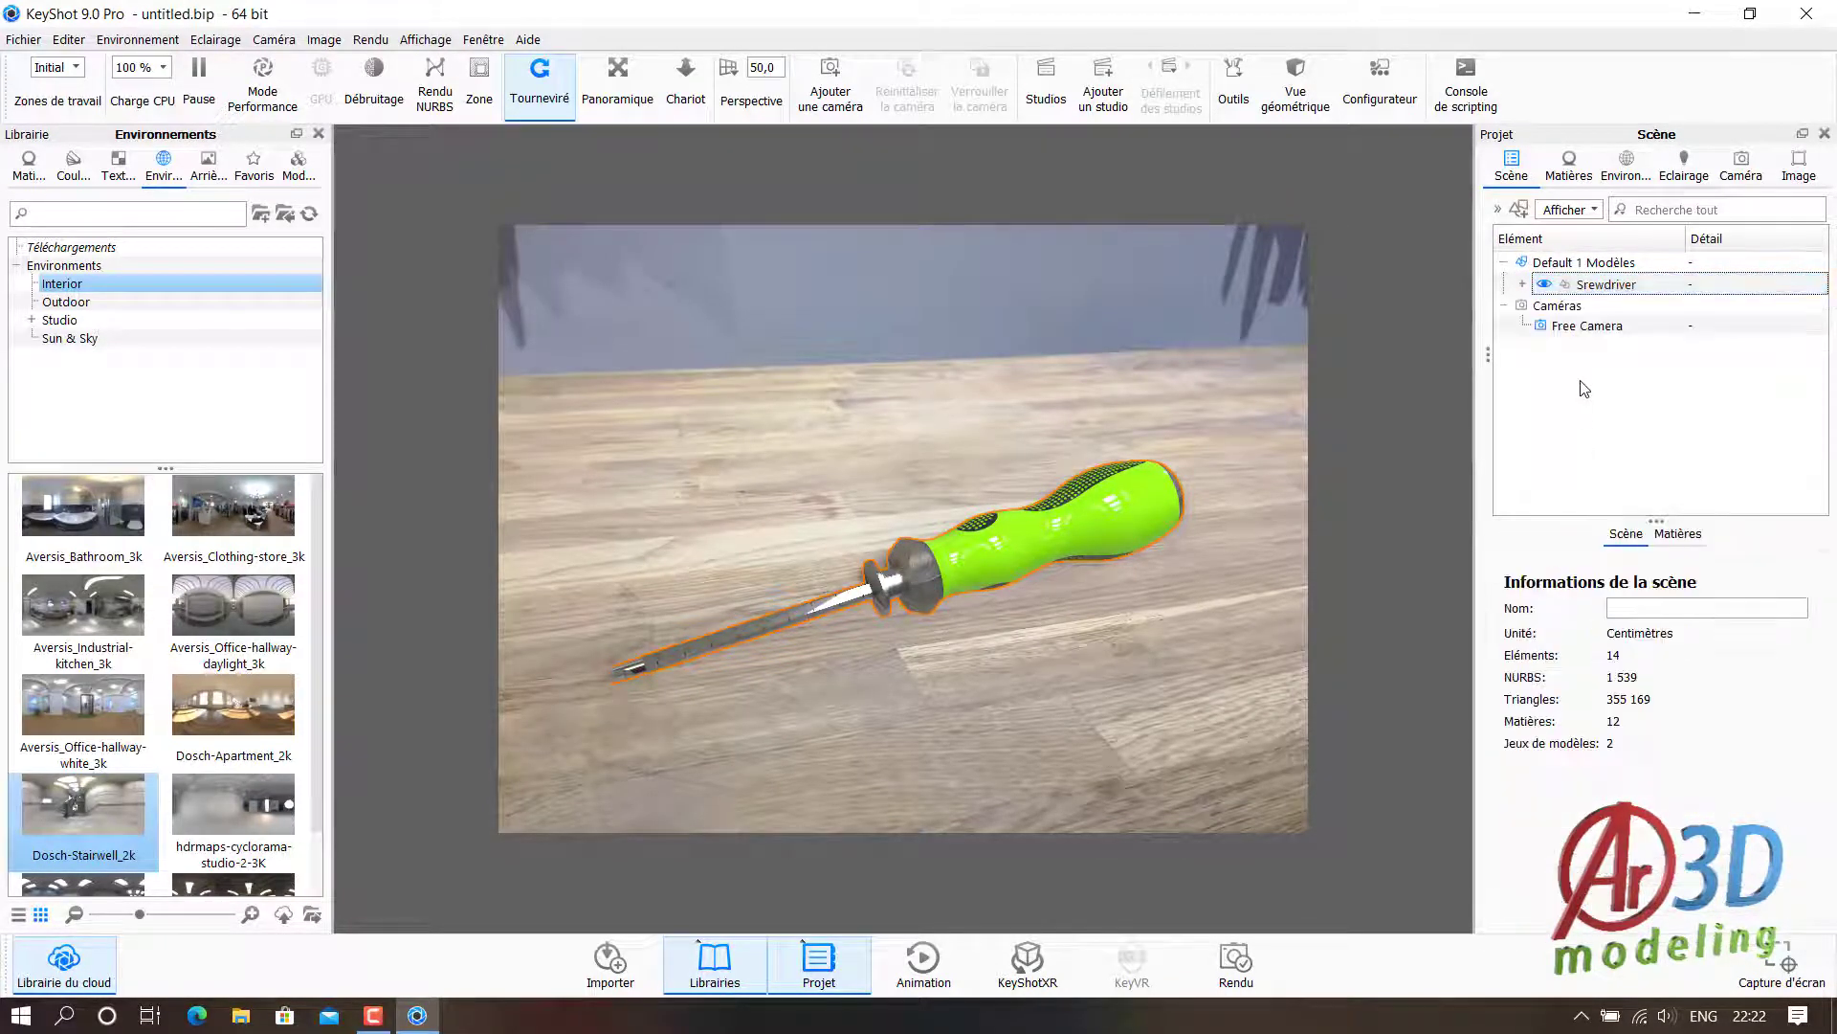
{"action": "left_click", "coordinate": [1584, 263]}
{"action": "key", "text": "ctrl+v"}
{"action": "left_click", "coordinate": [1251, 537]}
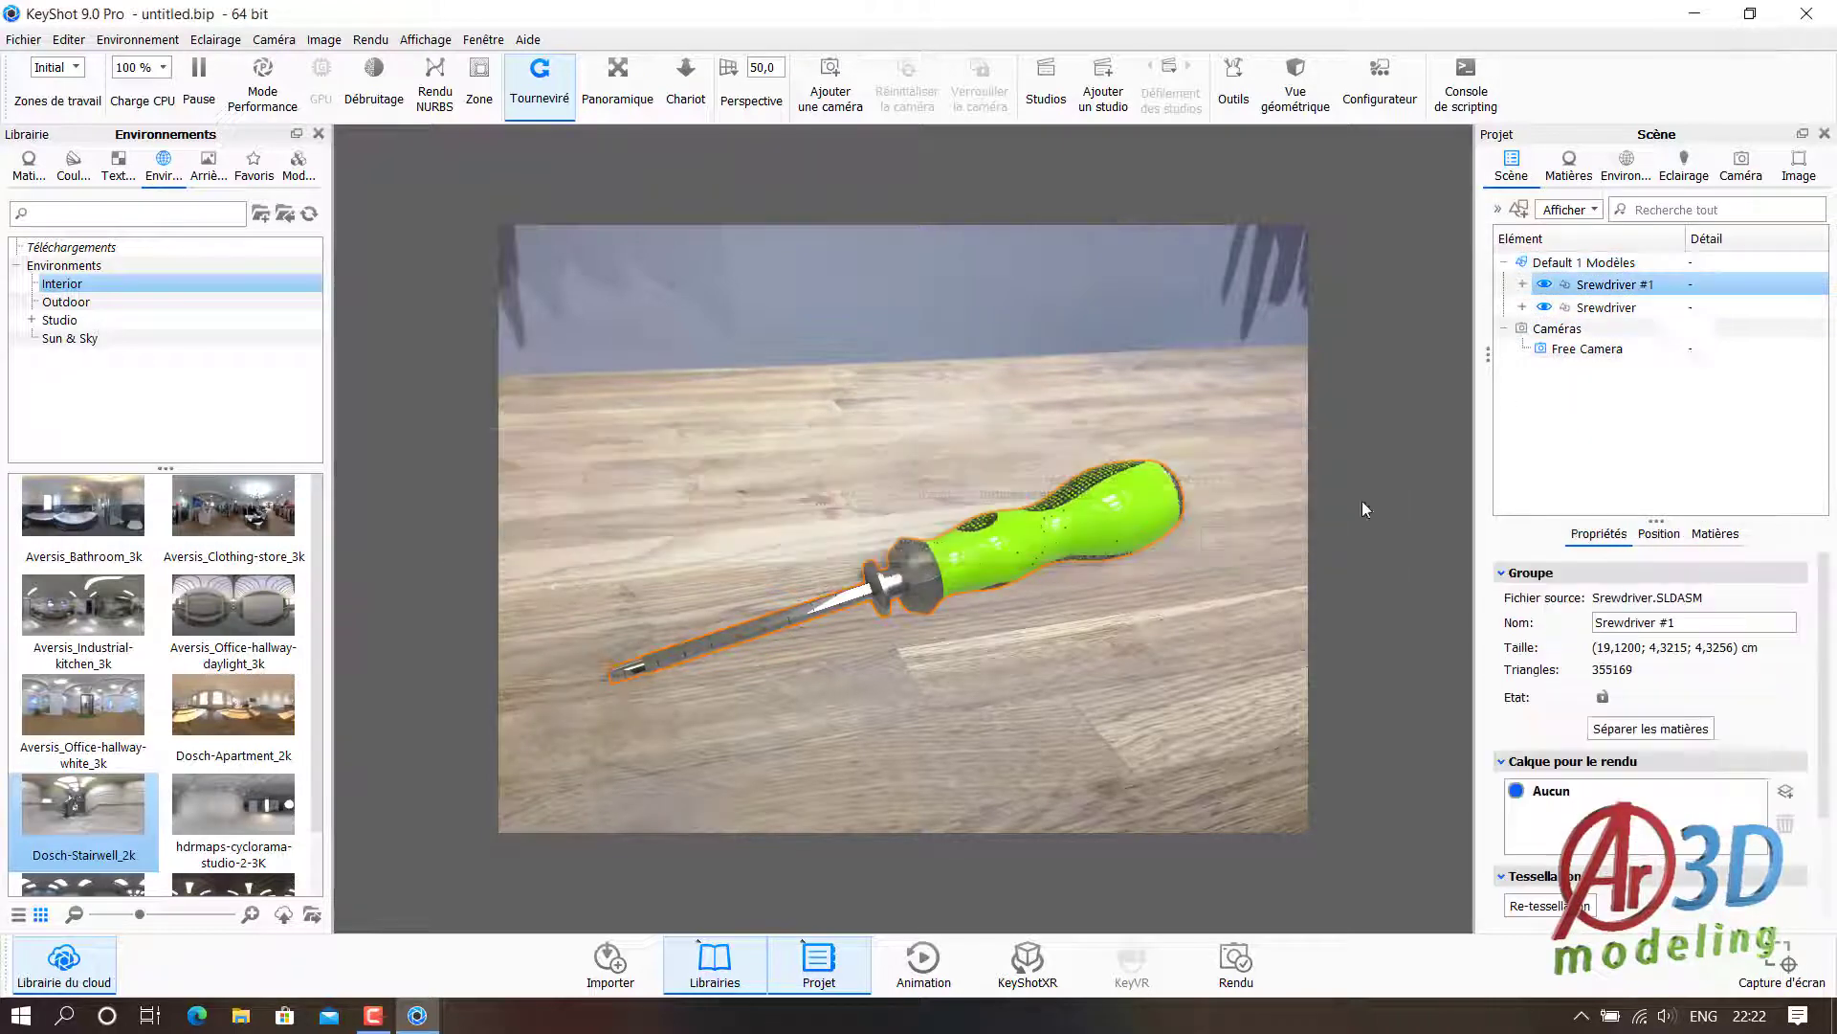
- Delete the pasted Srewdriver #1 copy, confirming with Oui
{"action": "double_click", "coordinate": [1618, 290]}
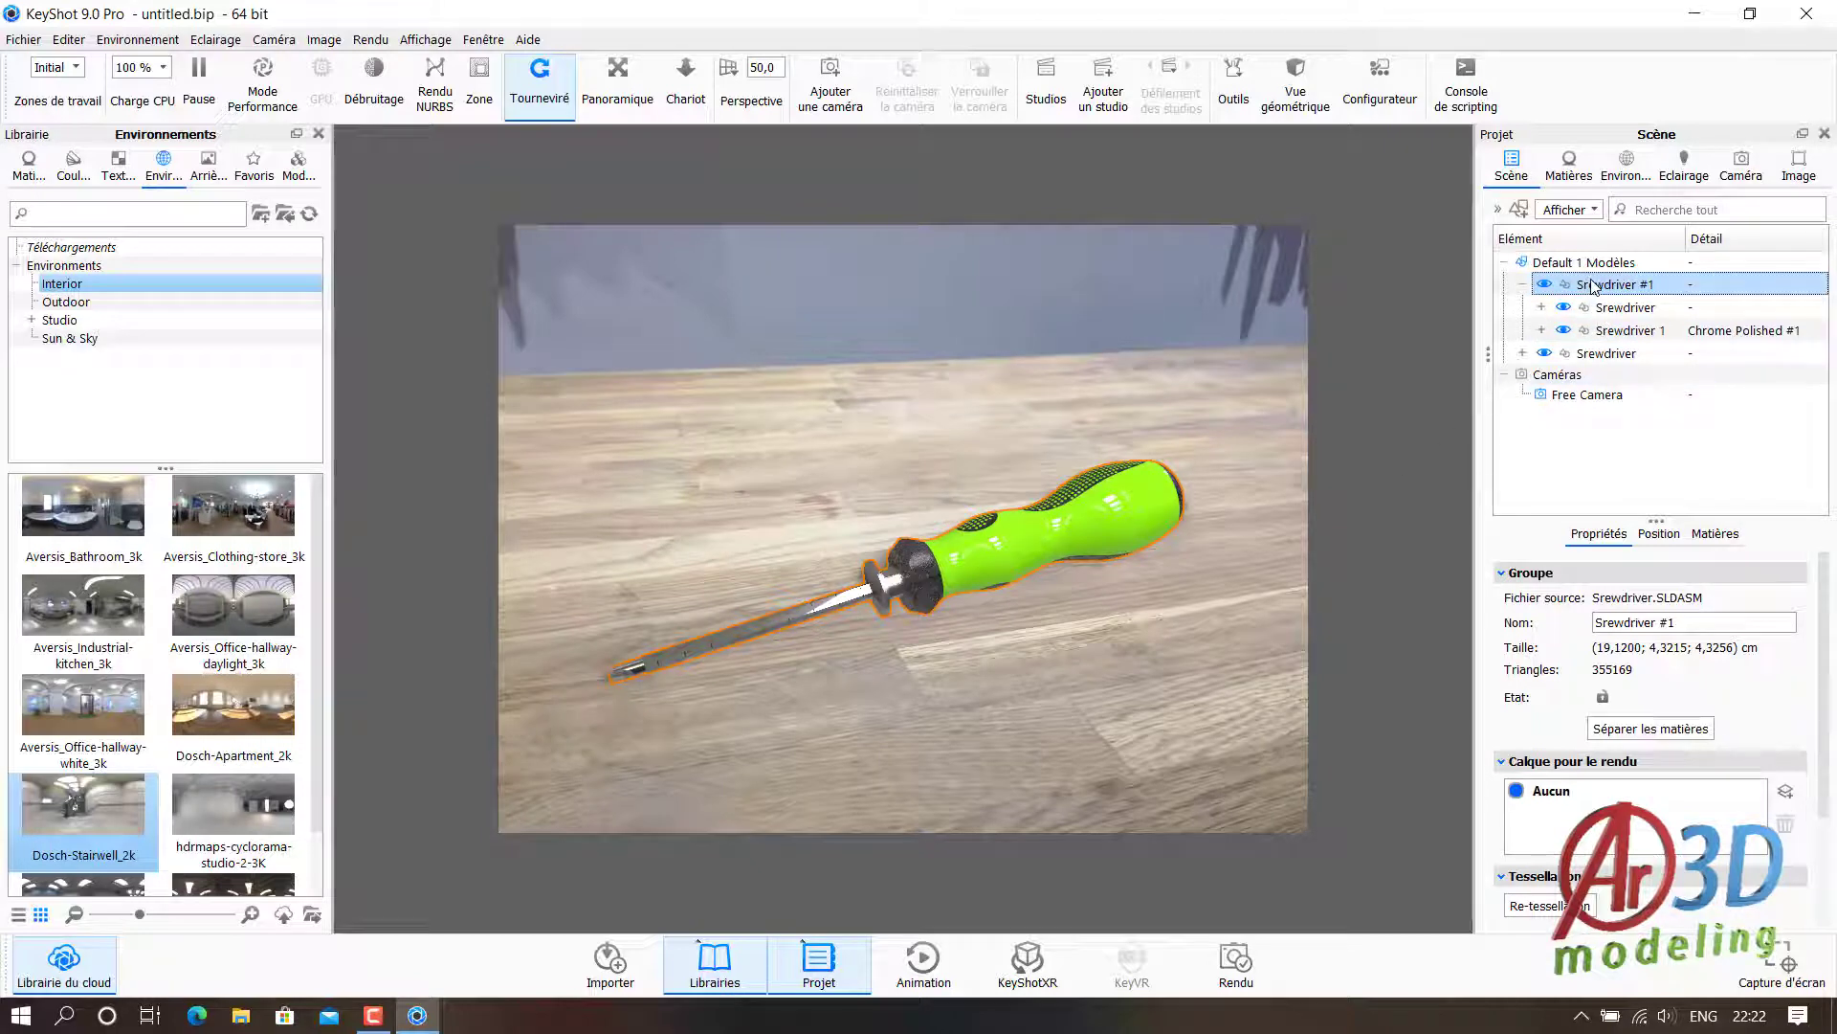
{"action": "left_click", "coordinate": [1235, 91]}
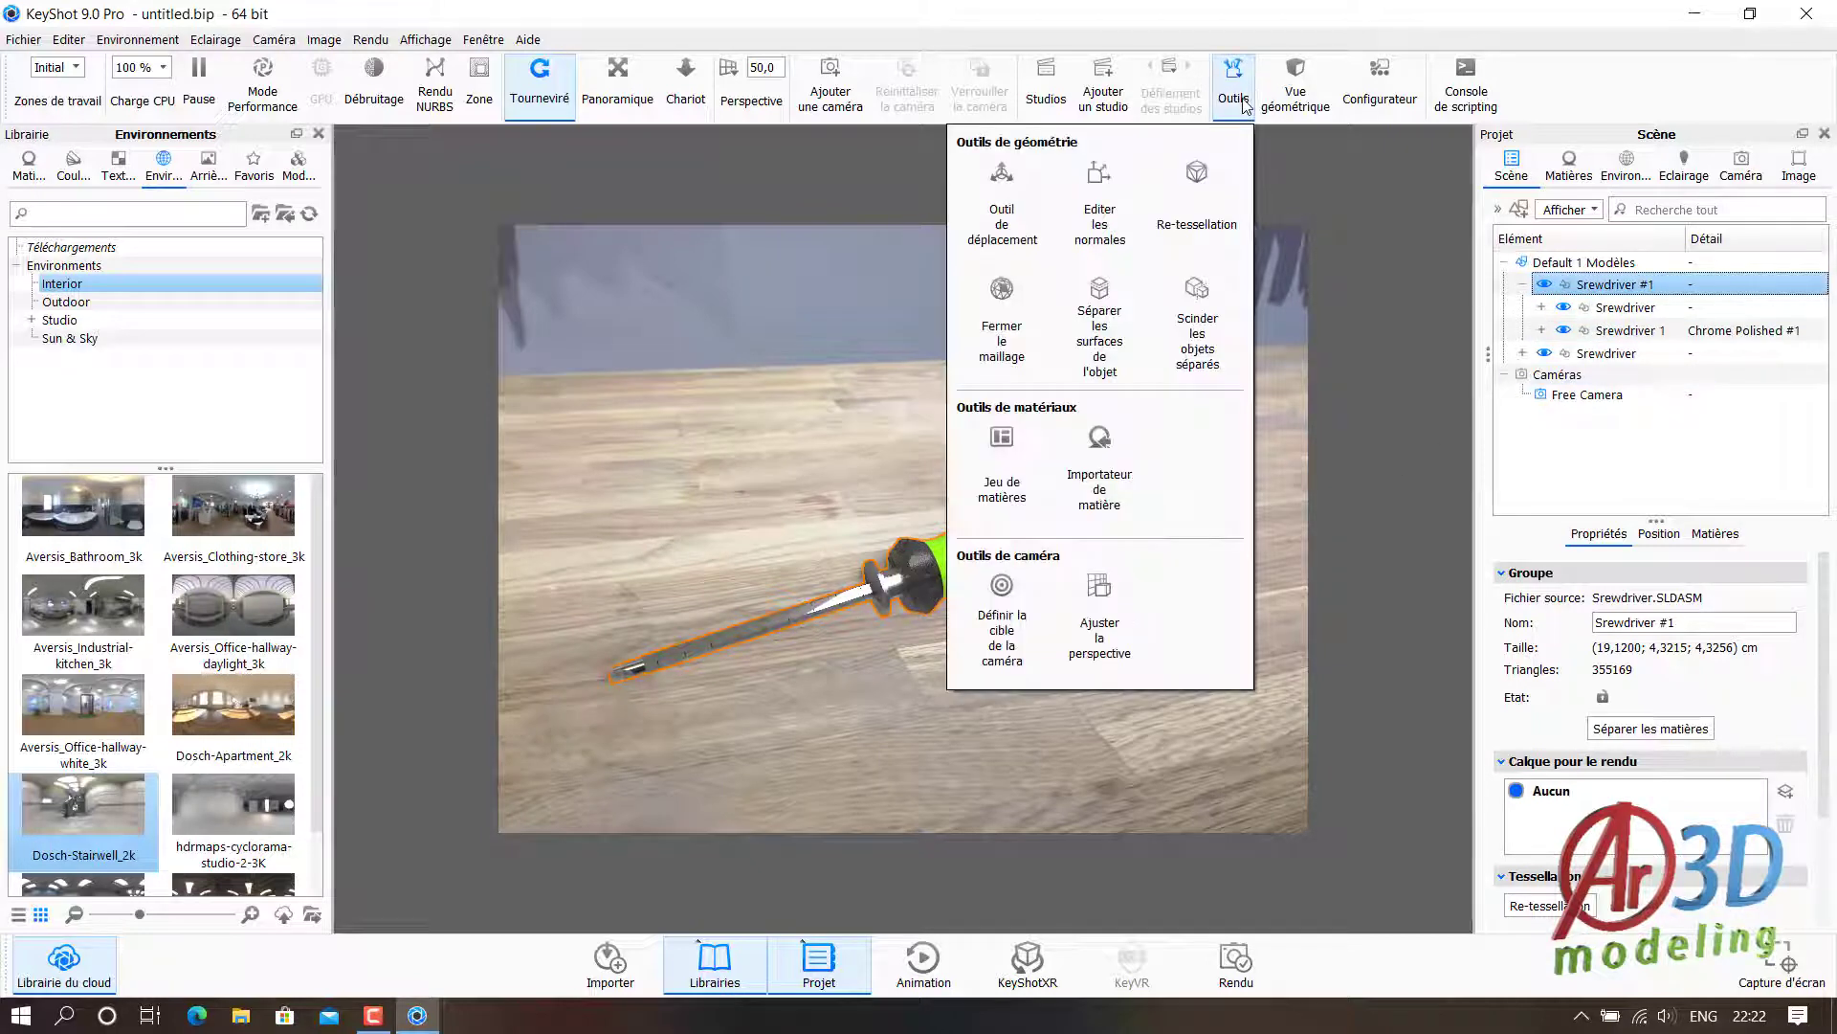
{"action": "left_click", "coordinate": [1354, 284]}
{"action": "key", "text": "Delete"}
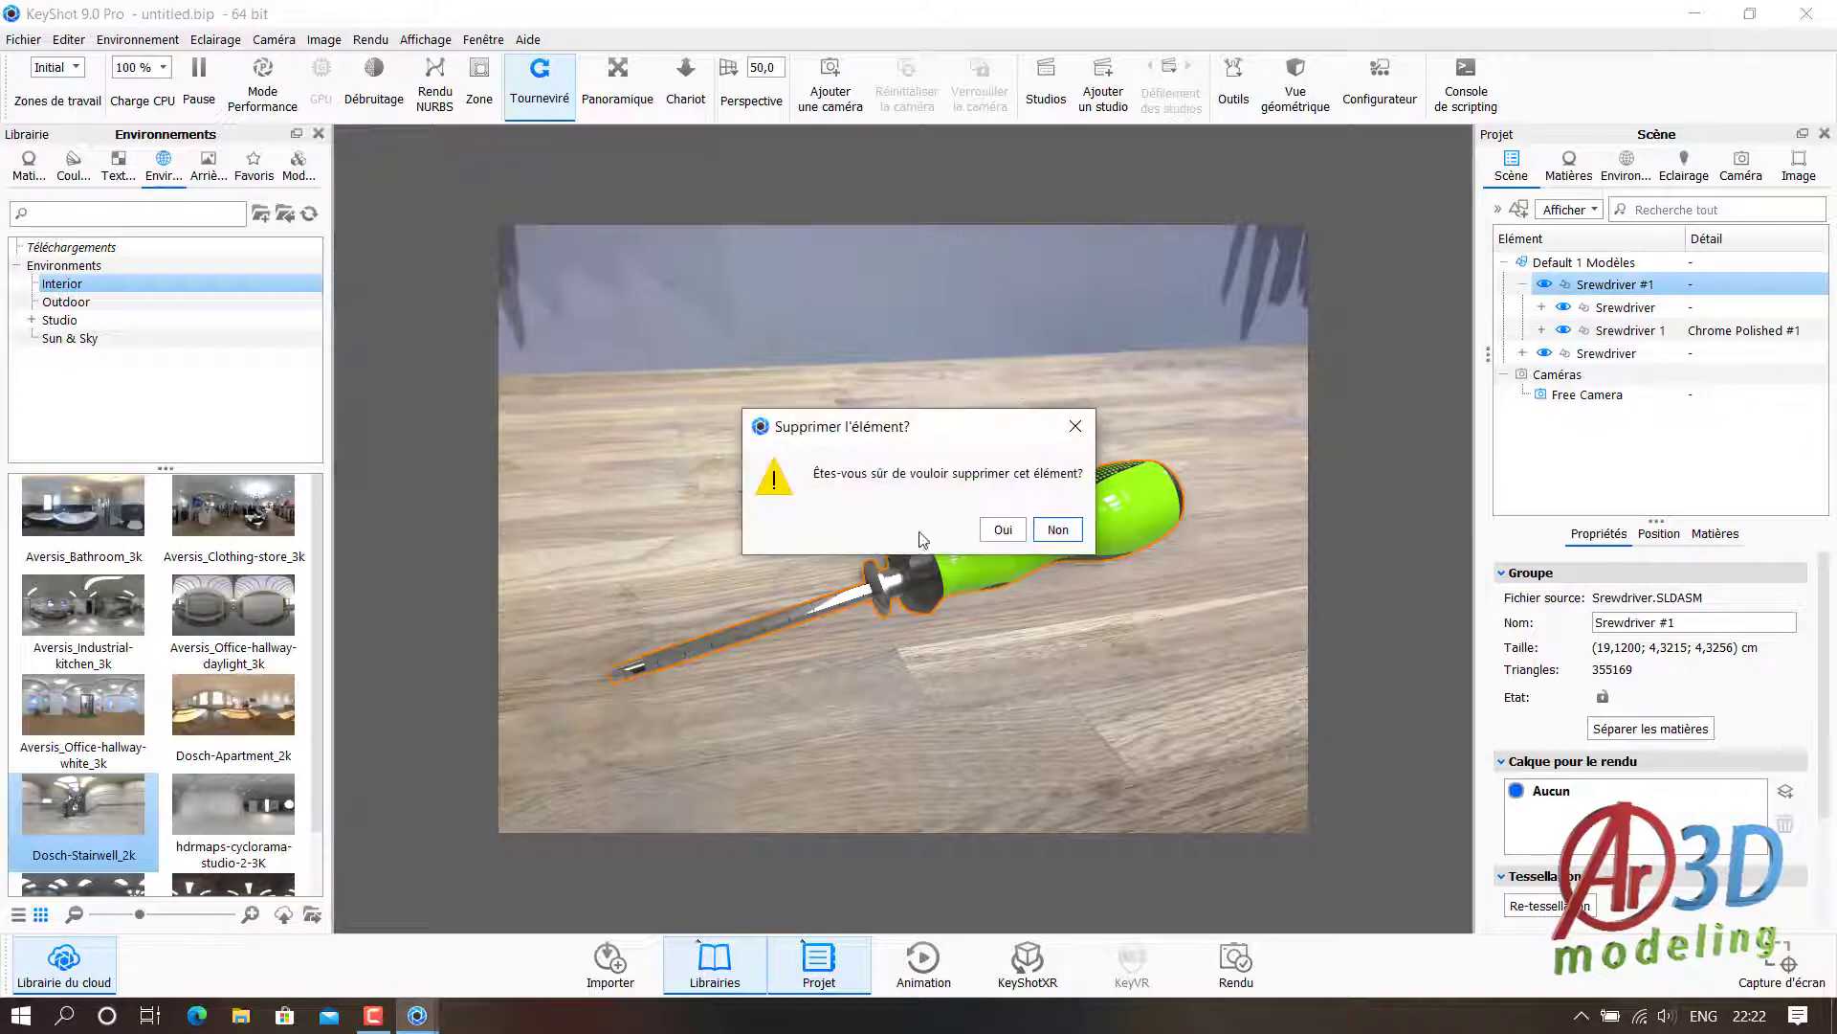
{"action": "left_click", "coordinate": [1003, 530]}
{"action": "left_click", "coordinate": [23, 39]}
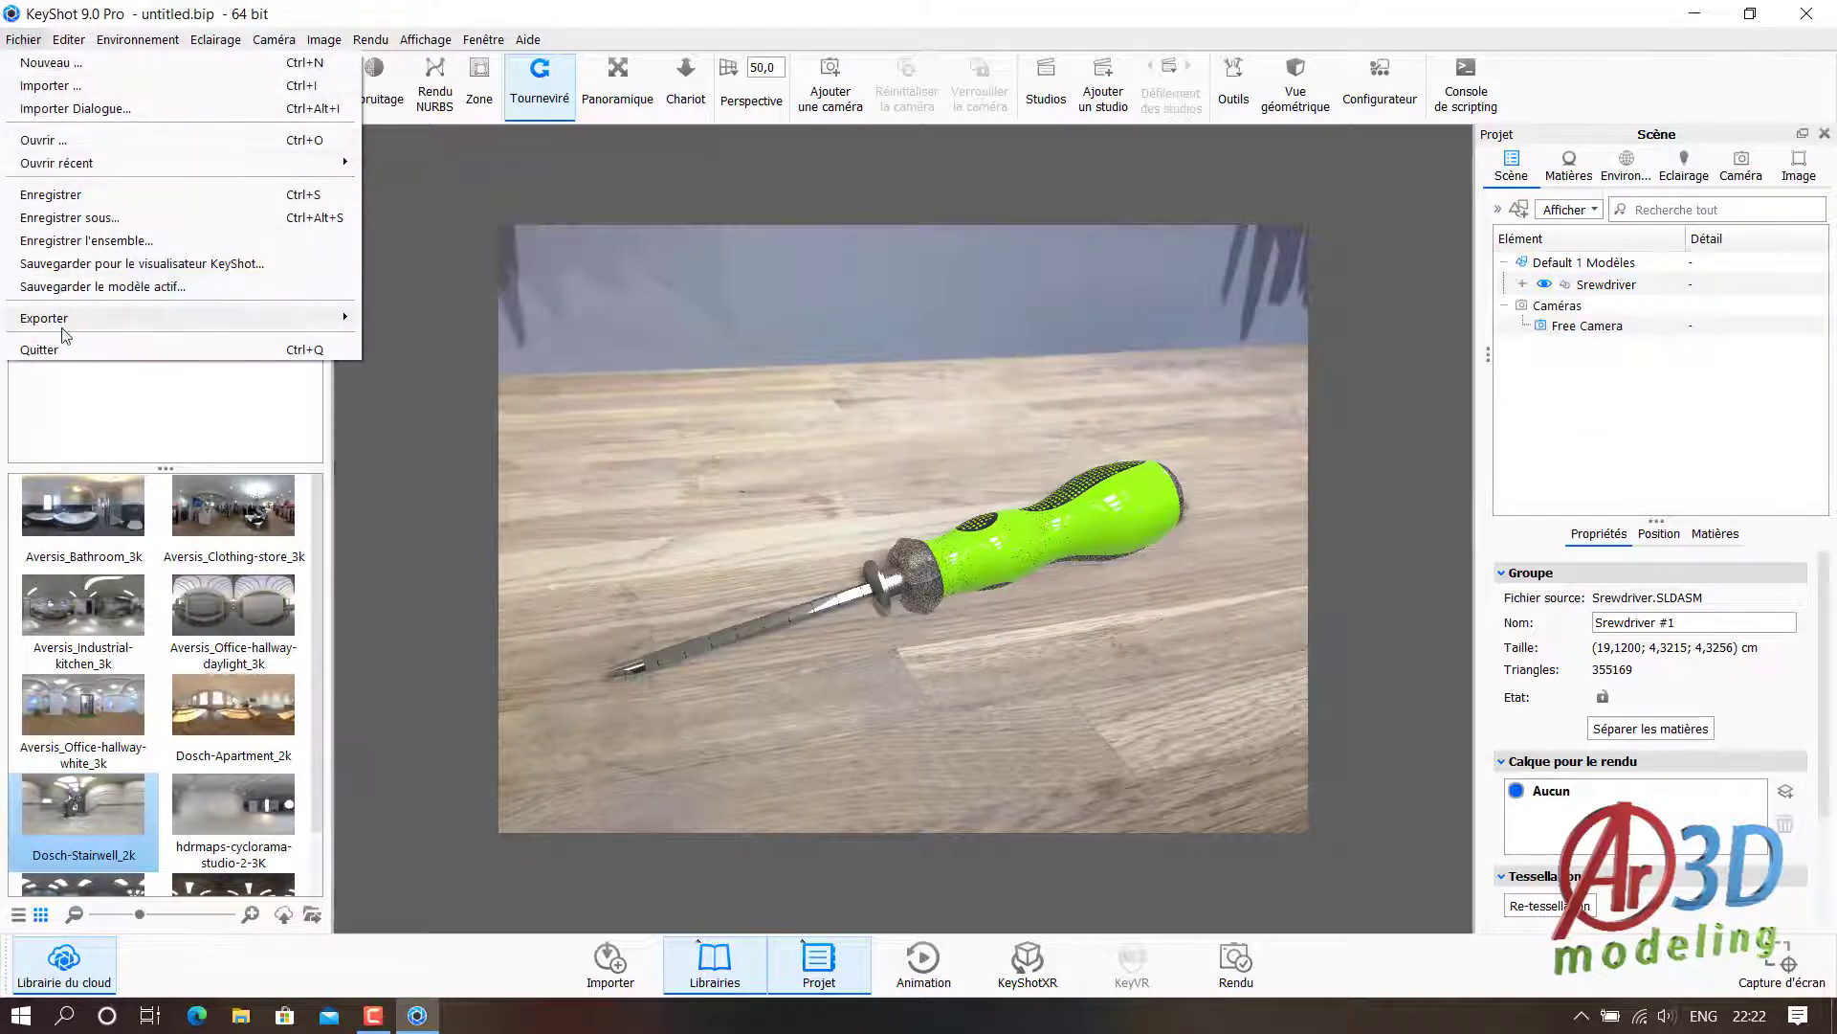
- Import Srewdriver - +.SLDASM into the current scene with default import settings
{"action": "left_click", "coordinate": [89, 90]}
{"action": "double_click", "coordinate": [755, 187]}
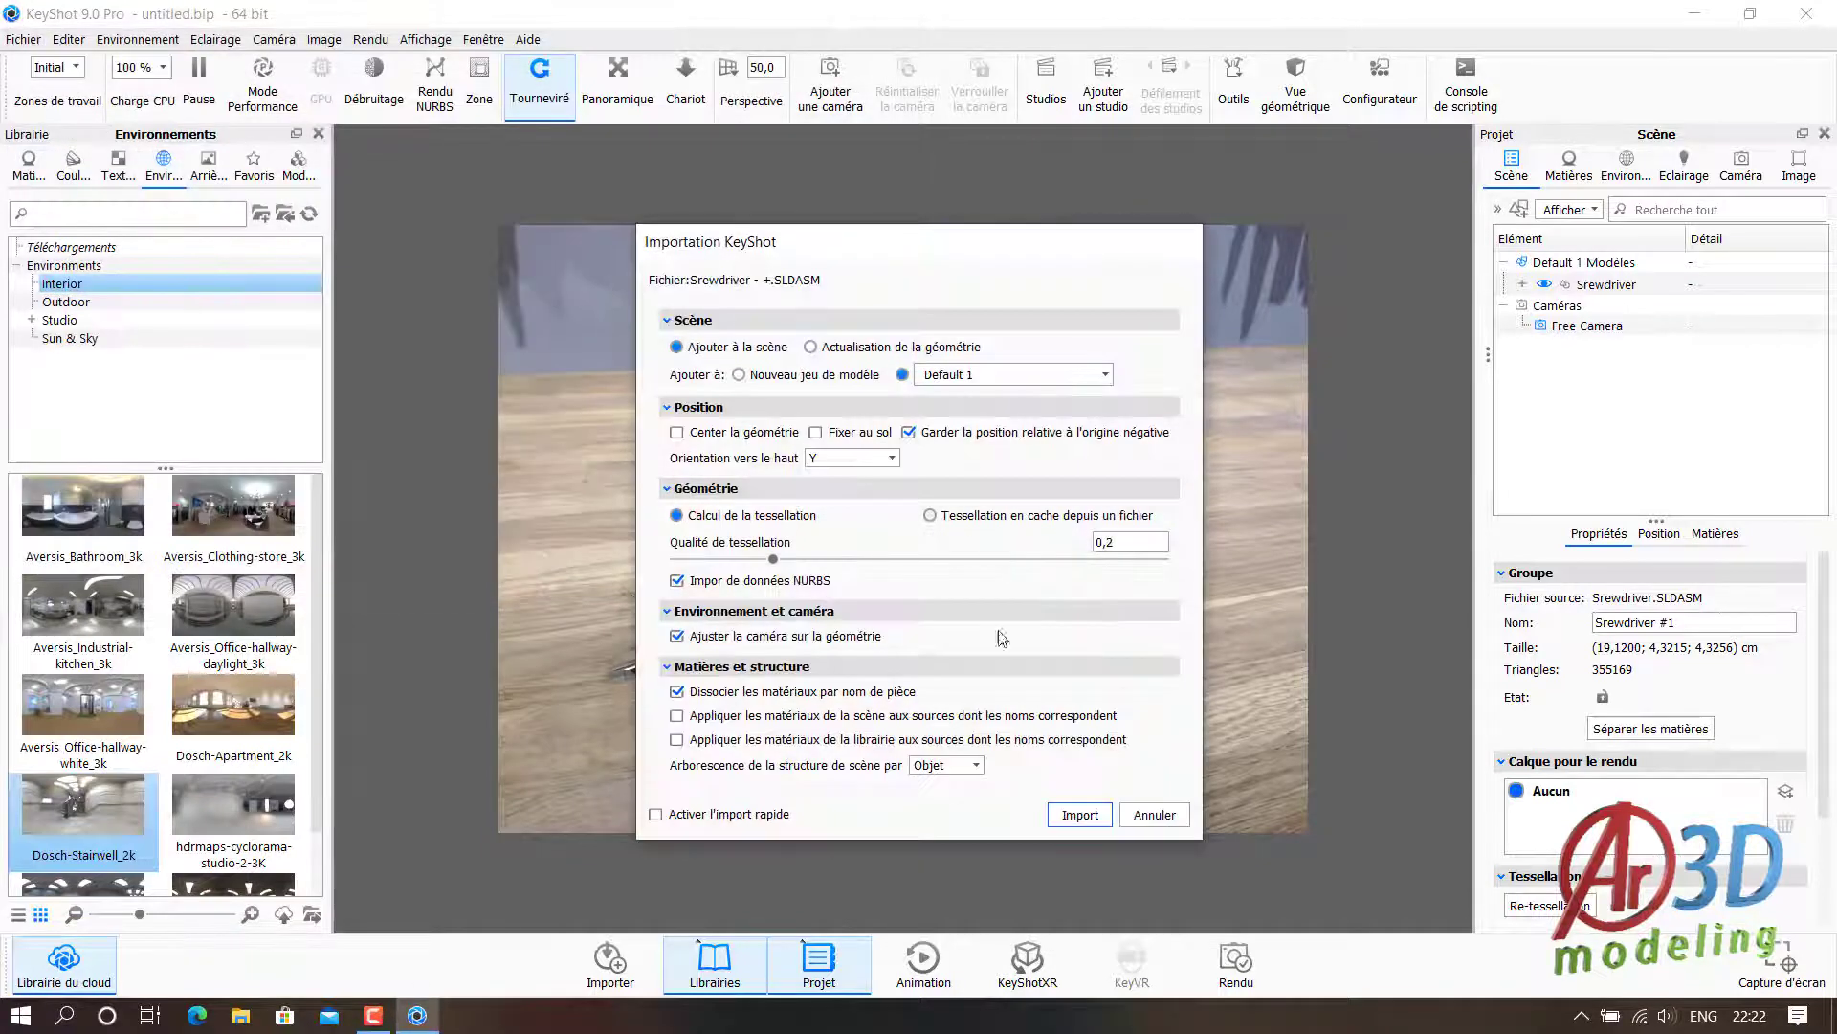
{"action": "left_click", "coordinate": [1079, 813]}
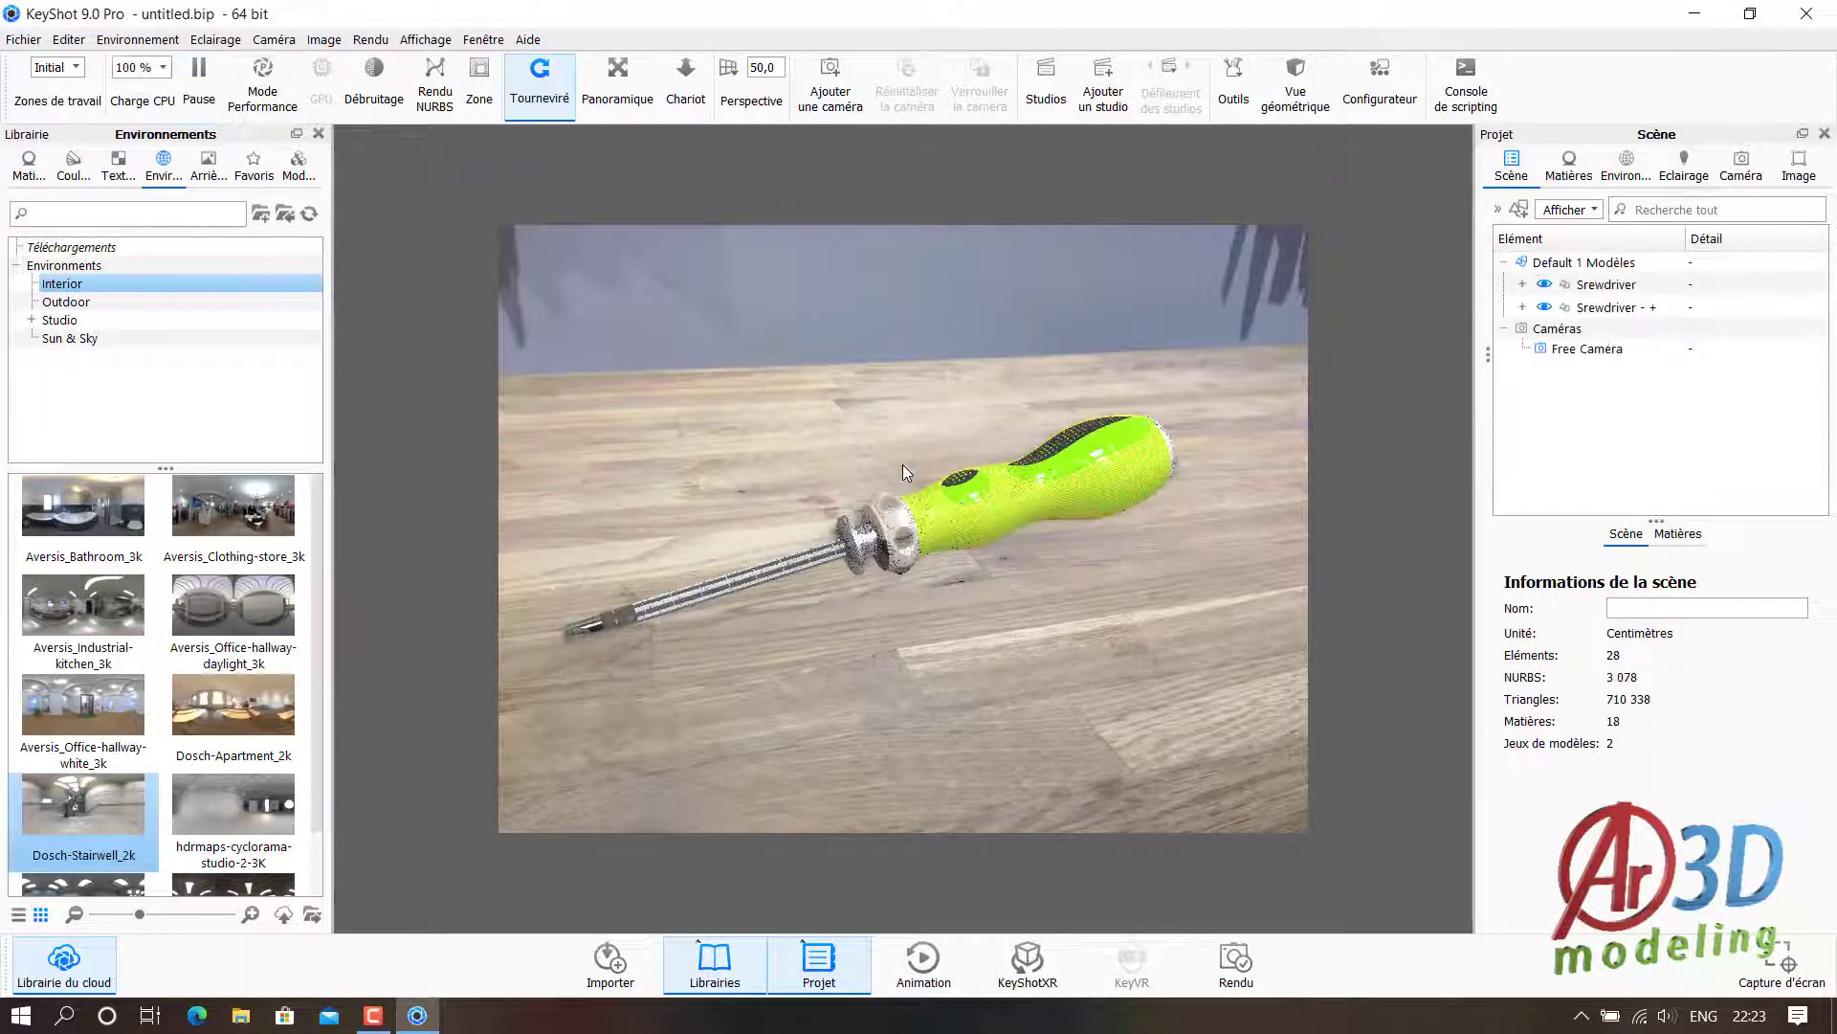
- Rotate and move Srewdriver - + with the move tool so it lies beside the green screwdriver
{"action": "left_click", "coordinate": [1601, 285]}
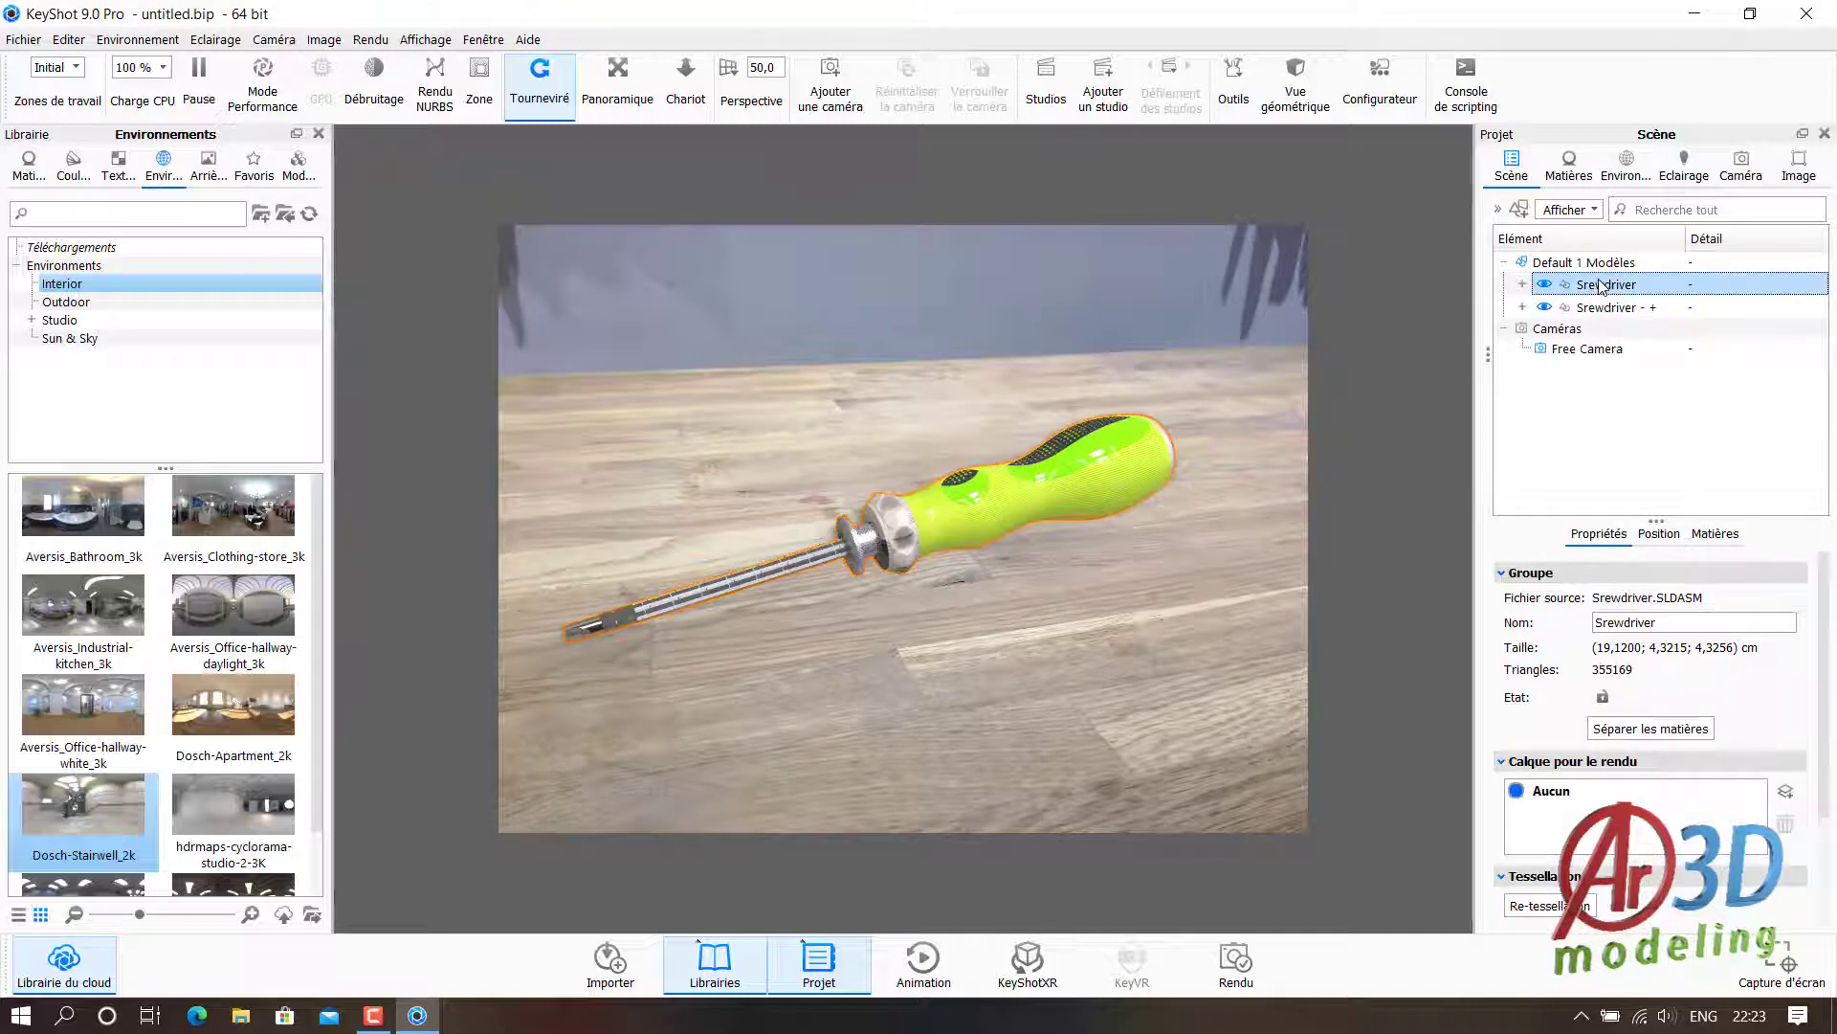
{"action": "left_click", "coordinate": [1607, 308]}
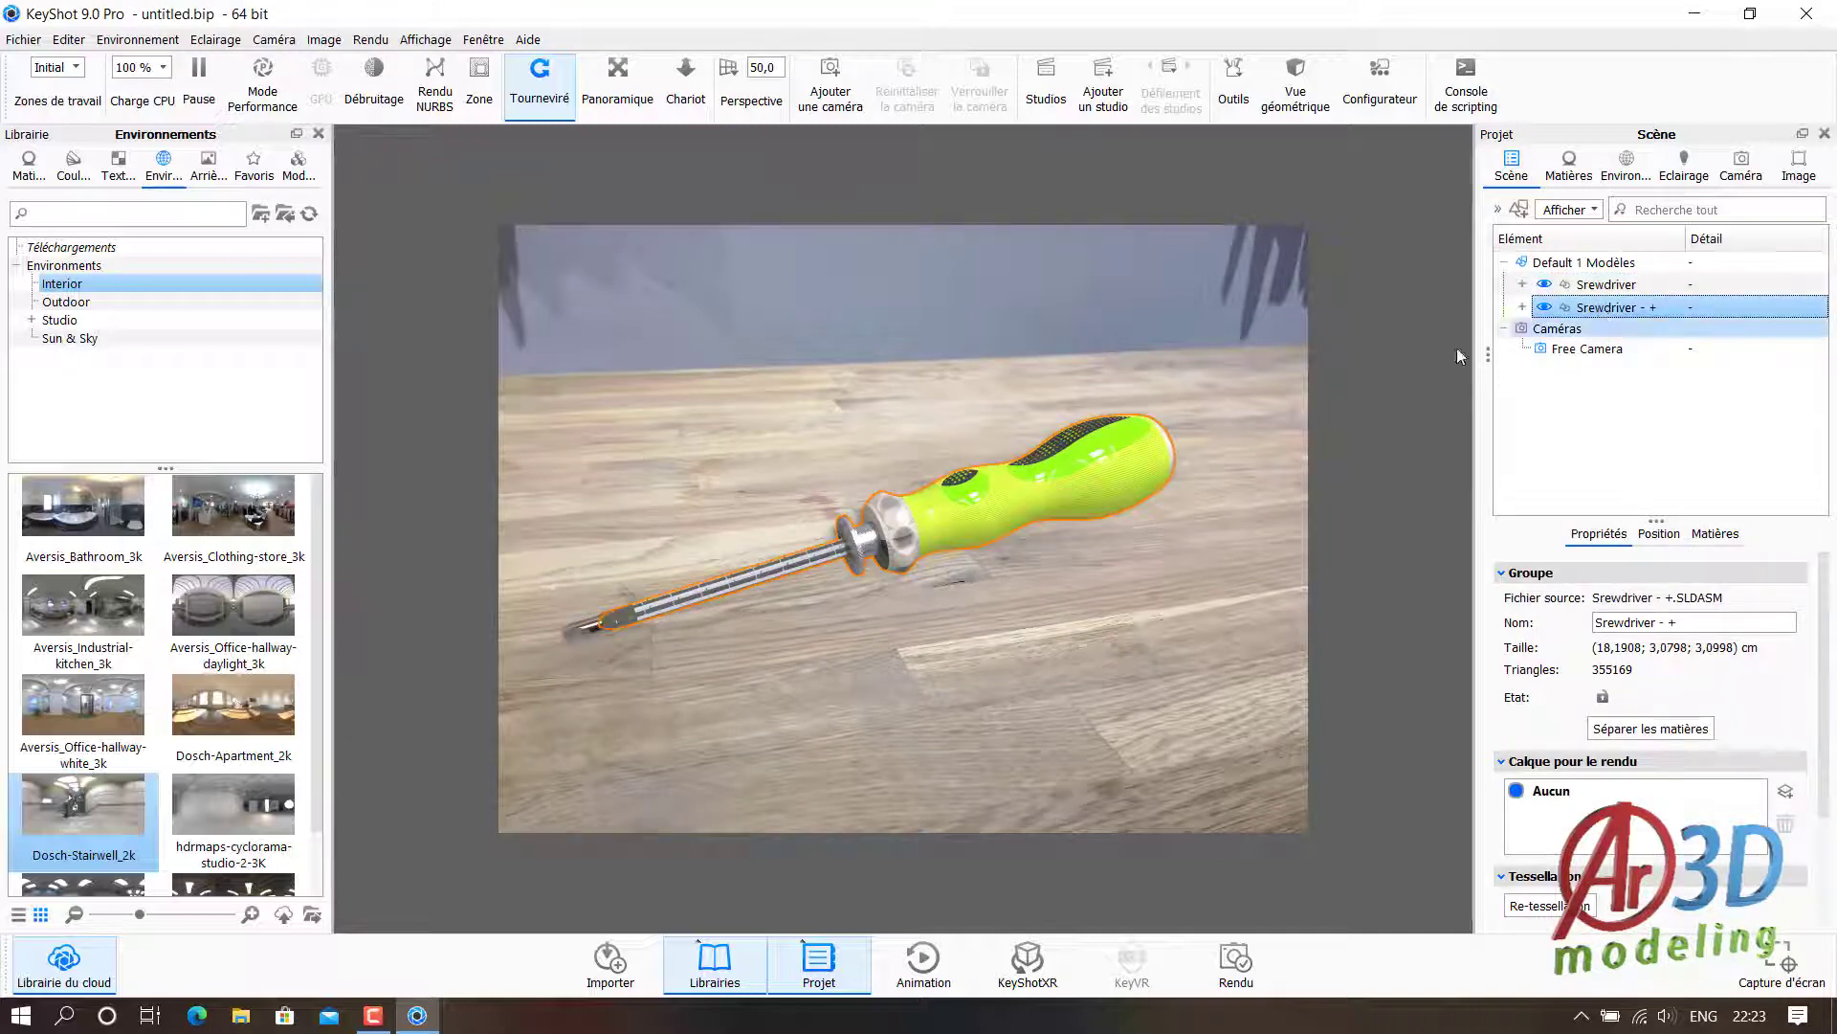
{"action": "left_click", "coordinate": [1234, 86]}
{"action": "left_click", "coordinate": [1003, 206]}
{"action": "mouse_move", "coordinate": [860, 611]}
{"action": "left_mouse_down"}
{"action": "mouse_move", "coordinate": [1043, 562]}
{"action": "mouse_move", "coordinate": [926, 478]}
{"action": "mouse_move", "coordinate": [1012, 678]}
{"action": "mouse_move", "coordinate": [900, 571]}
{"action": "mouse_move", "coordinate": [819, 572]}
{"action": "mouse_move", "coordinate": [1243, 601]}
{"action": "mouse_move", "coordinate": [920, 612]}
{"action": "mouse_move", "coordinate": [1059, 571]}
{"action": "mouse_move", "coordinate": [1162, 624]}
{"action": "left_mouse_up"}
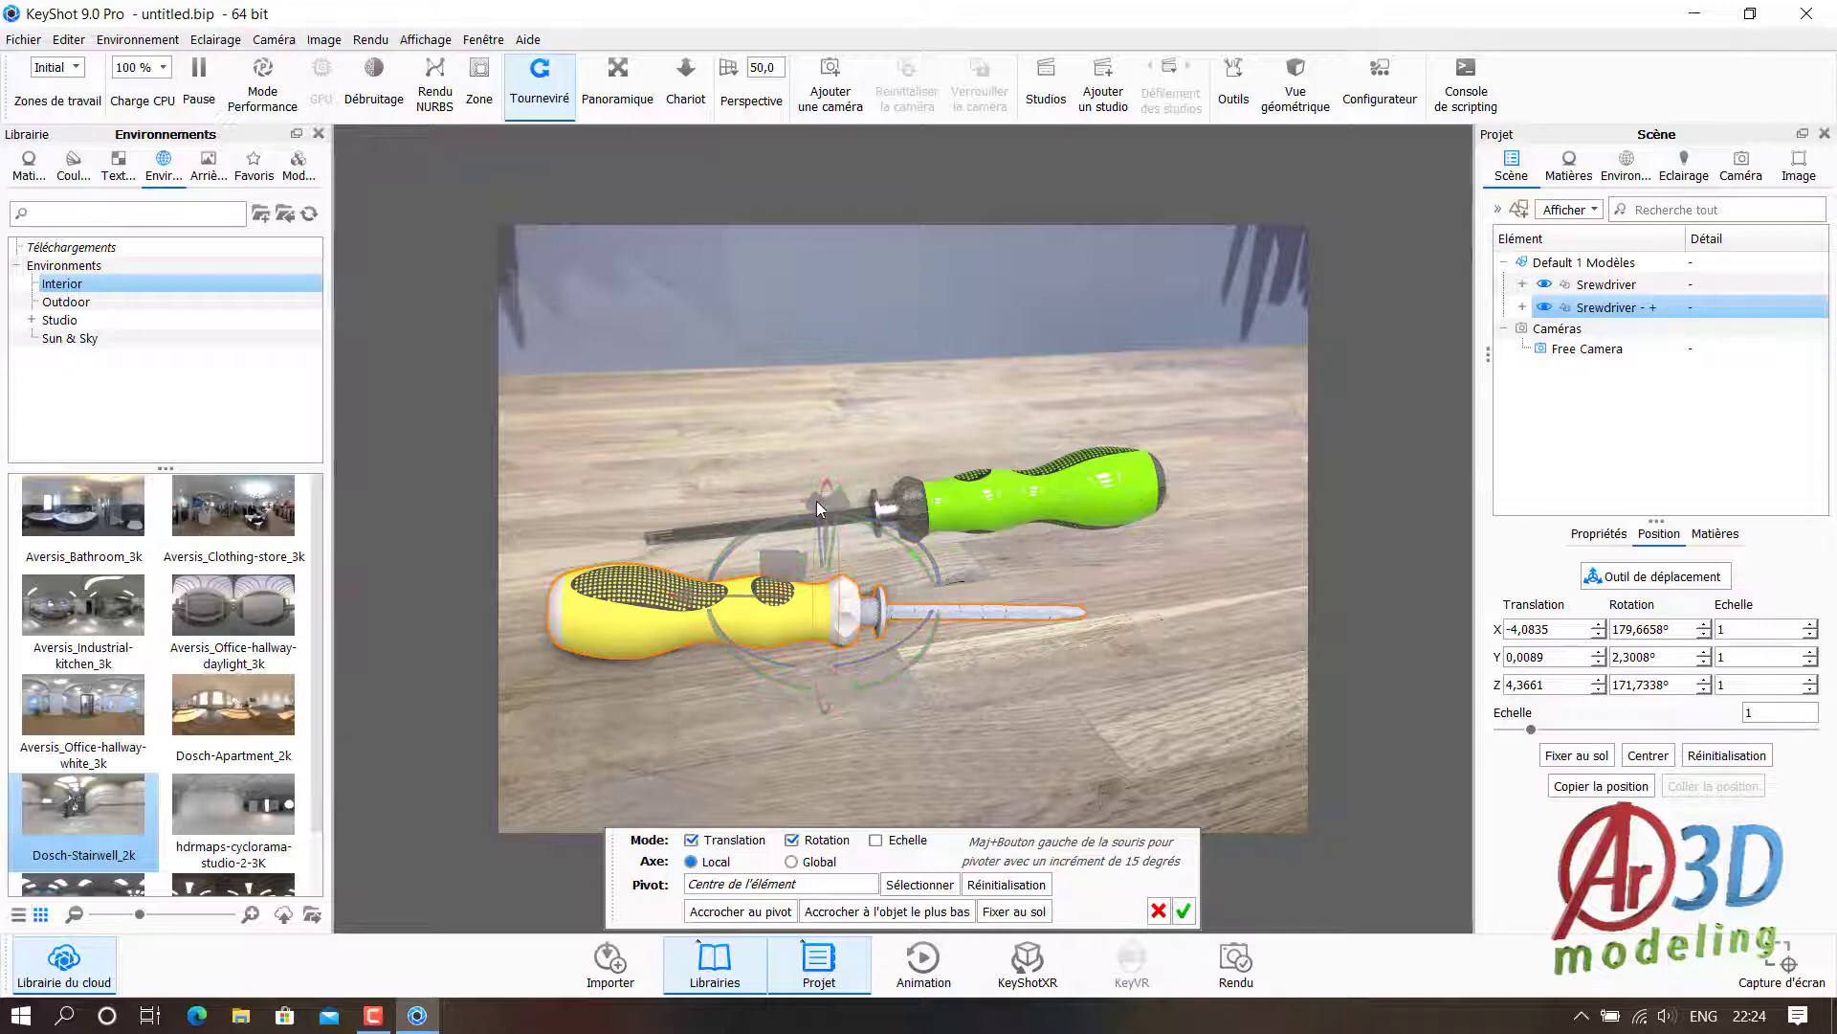
{"action": "mouse_move", "coordinate": [817, 501]}
{"action": "left_mouse_down"}
{"action": "mouse_move", "coordinate": [926, 643]}
{"action": "mouse_move", "coordinate": [705, 610]}
{"action": "left_mouse_up"}
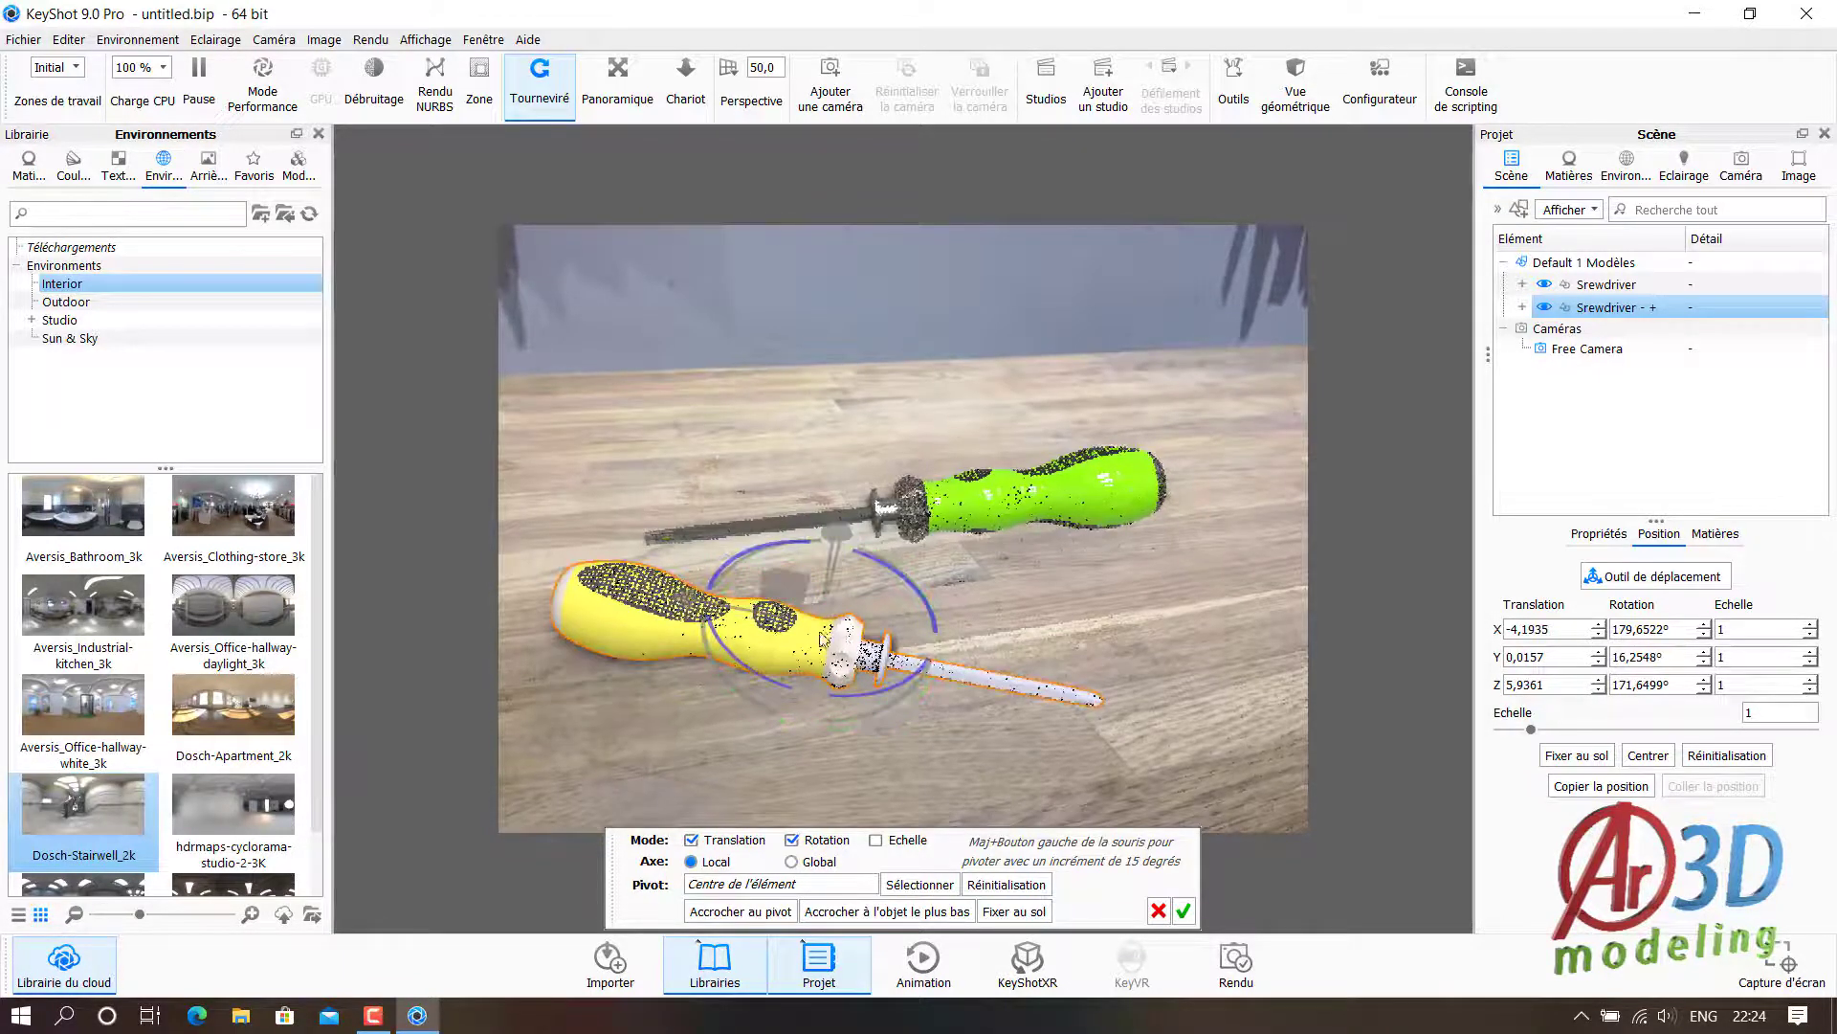
{"action": "key", "text": "Return"}
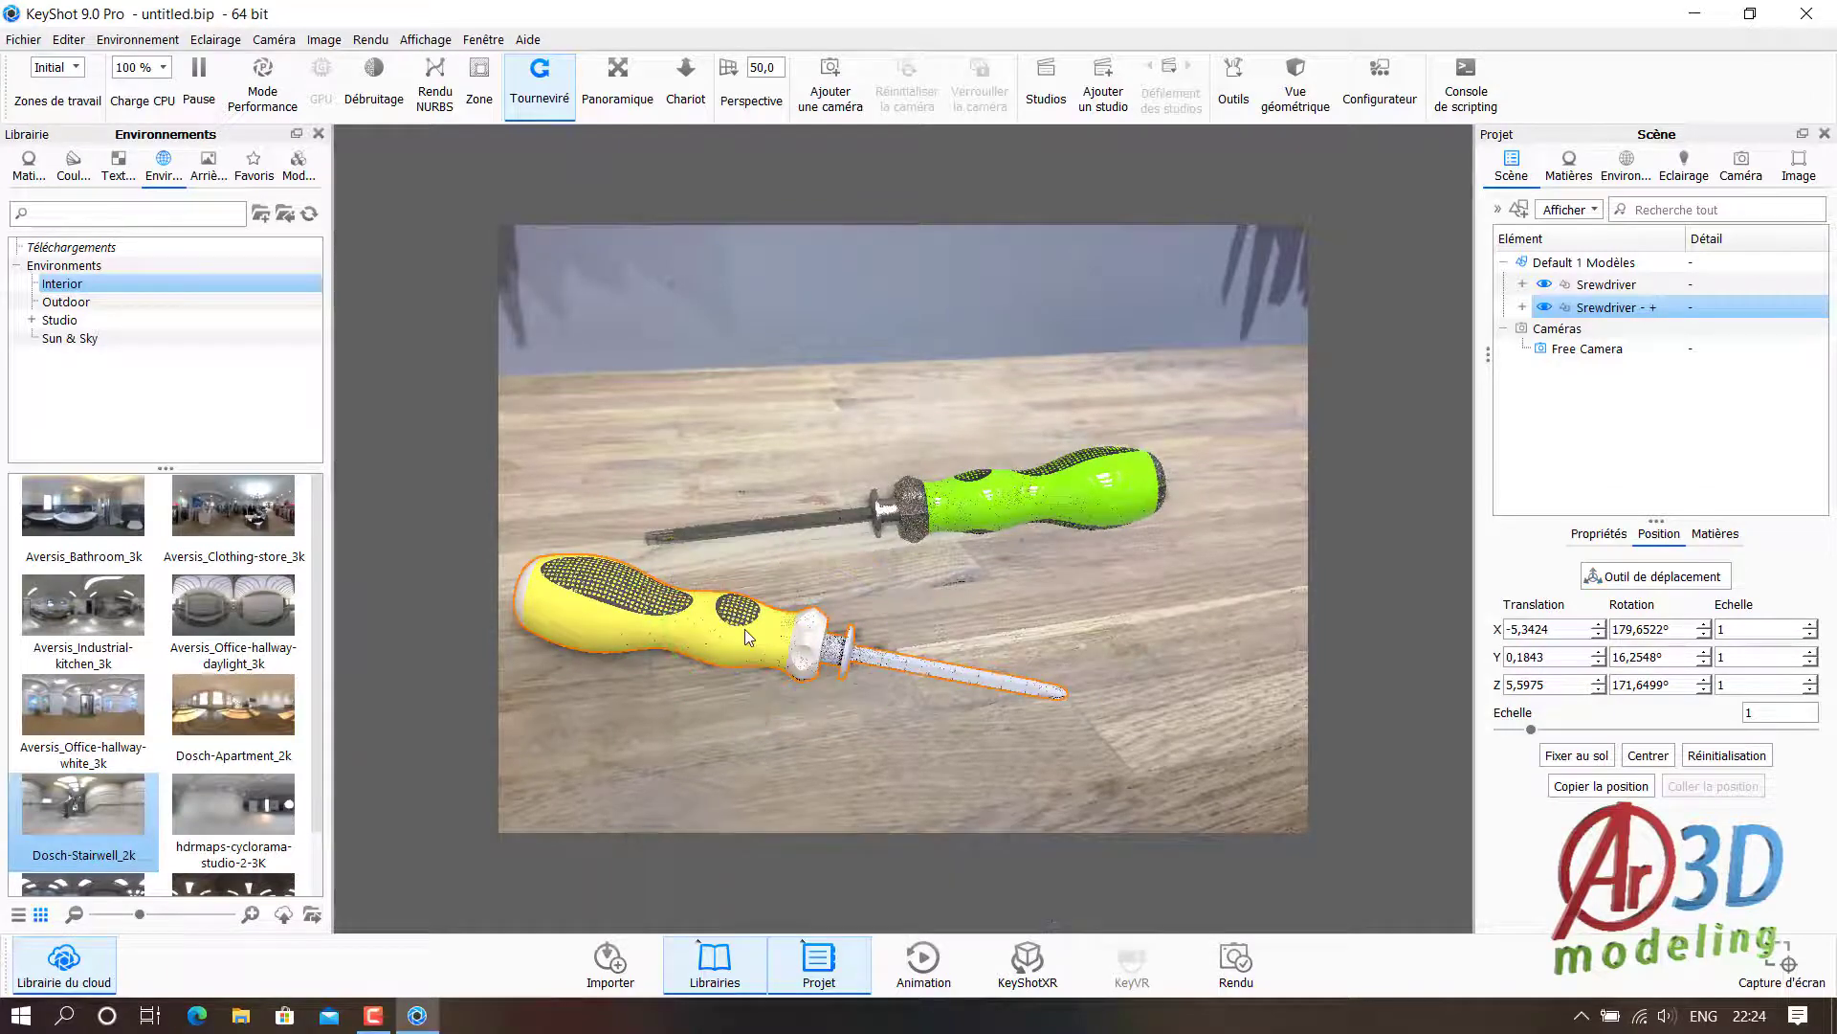
{"action": "mouse_move", "coordinate": [903, 581]}
{"action": "left_mouse_down"}
{"action": "mouse_move", "coordinate": [997, 584]}
{"action": "mouse_move", "coordinate": [975, 564]}
{"action": "mouse_move", "coordinate": [991, 586]}
{"action": "mouse_move", "coordinate": [1031, 548]}
{"action": "left_mouse_up"}
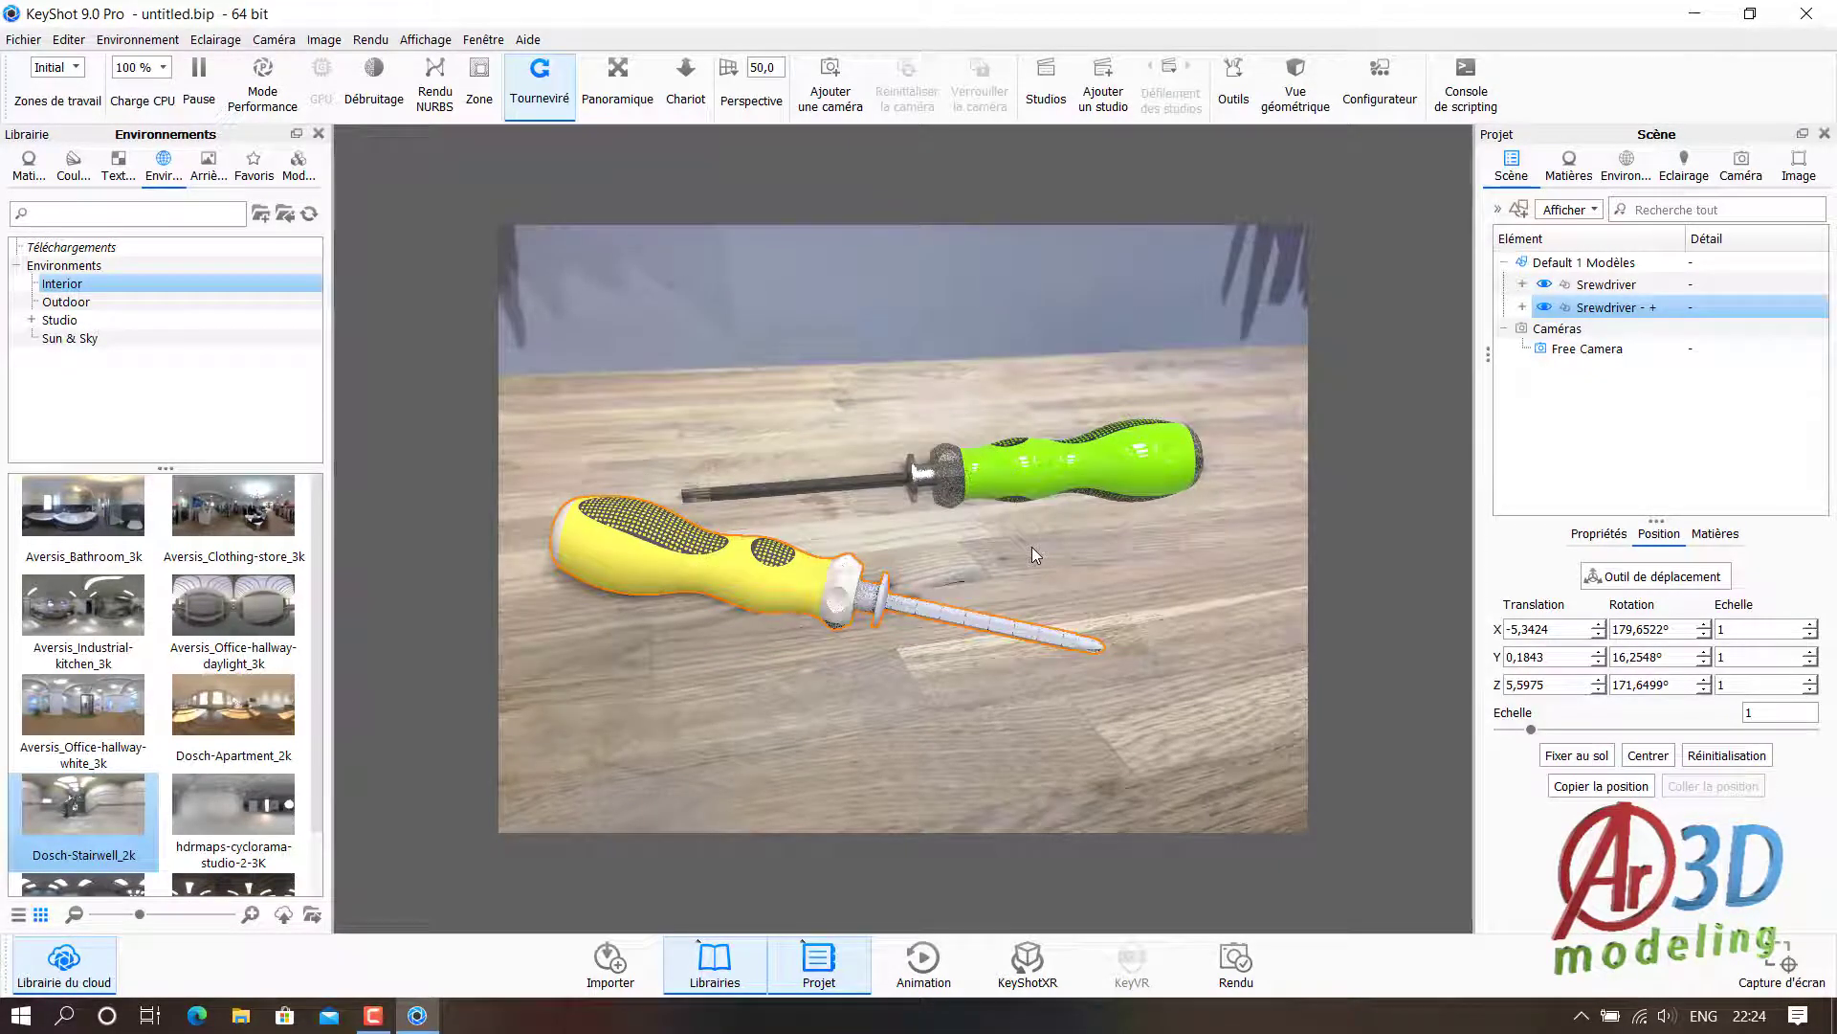
{"action": "left_click", "coordinate": [1030, 725]}
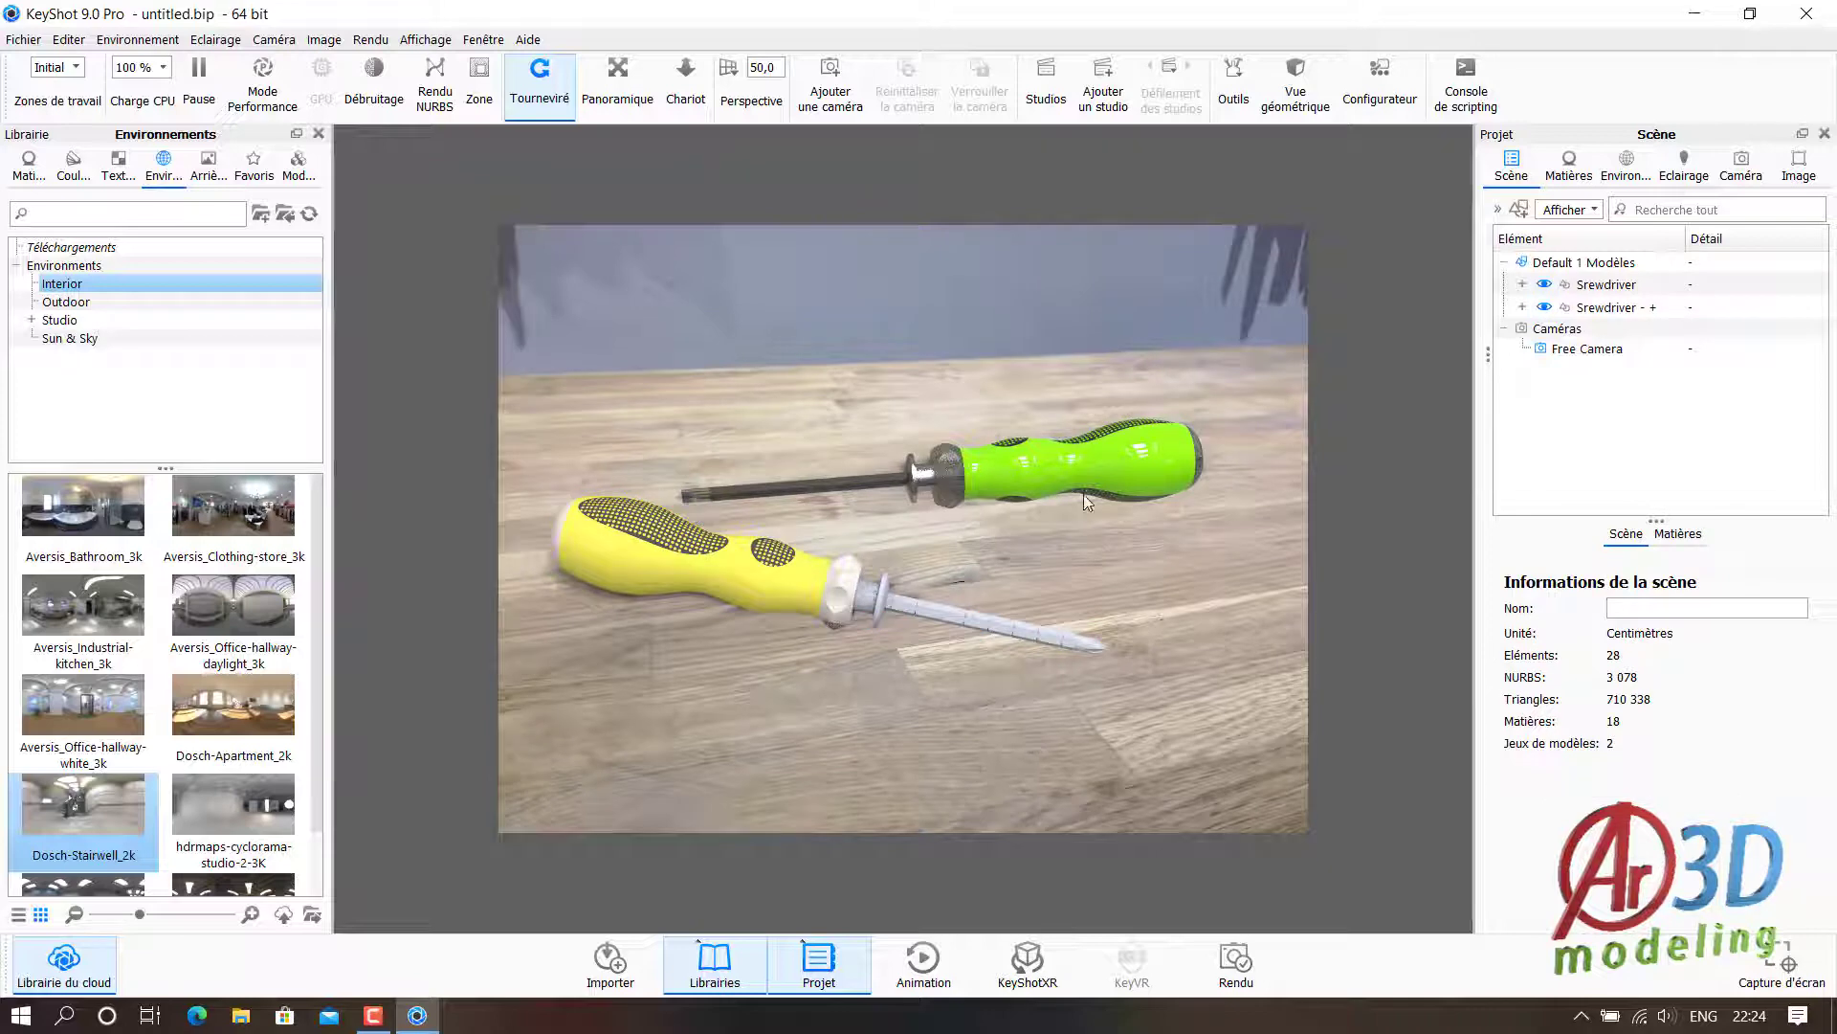
- Review the scene's materials and try the green Hard Shiny material on the yellow screwdriver
{"action": "mouse_move", "coordinate": [1071, 581]}
{"action": "left_mouse_down"}
{"action": "mouse_move", "coordinate": [1053, 590]}
{"action": "mouse_move", "coordinate": [1071, 560]}
{"action": "mouse_move", "coordinate": [1015, 582]}
{"action": "left_mouse_up"}
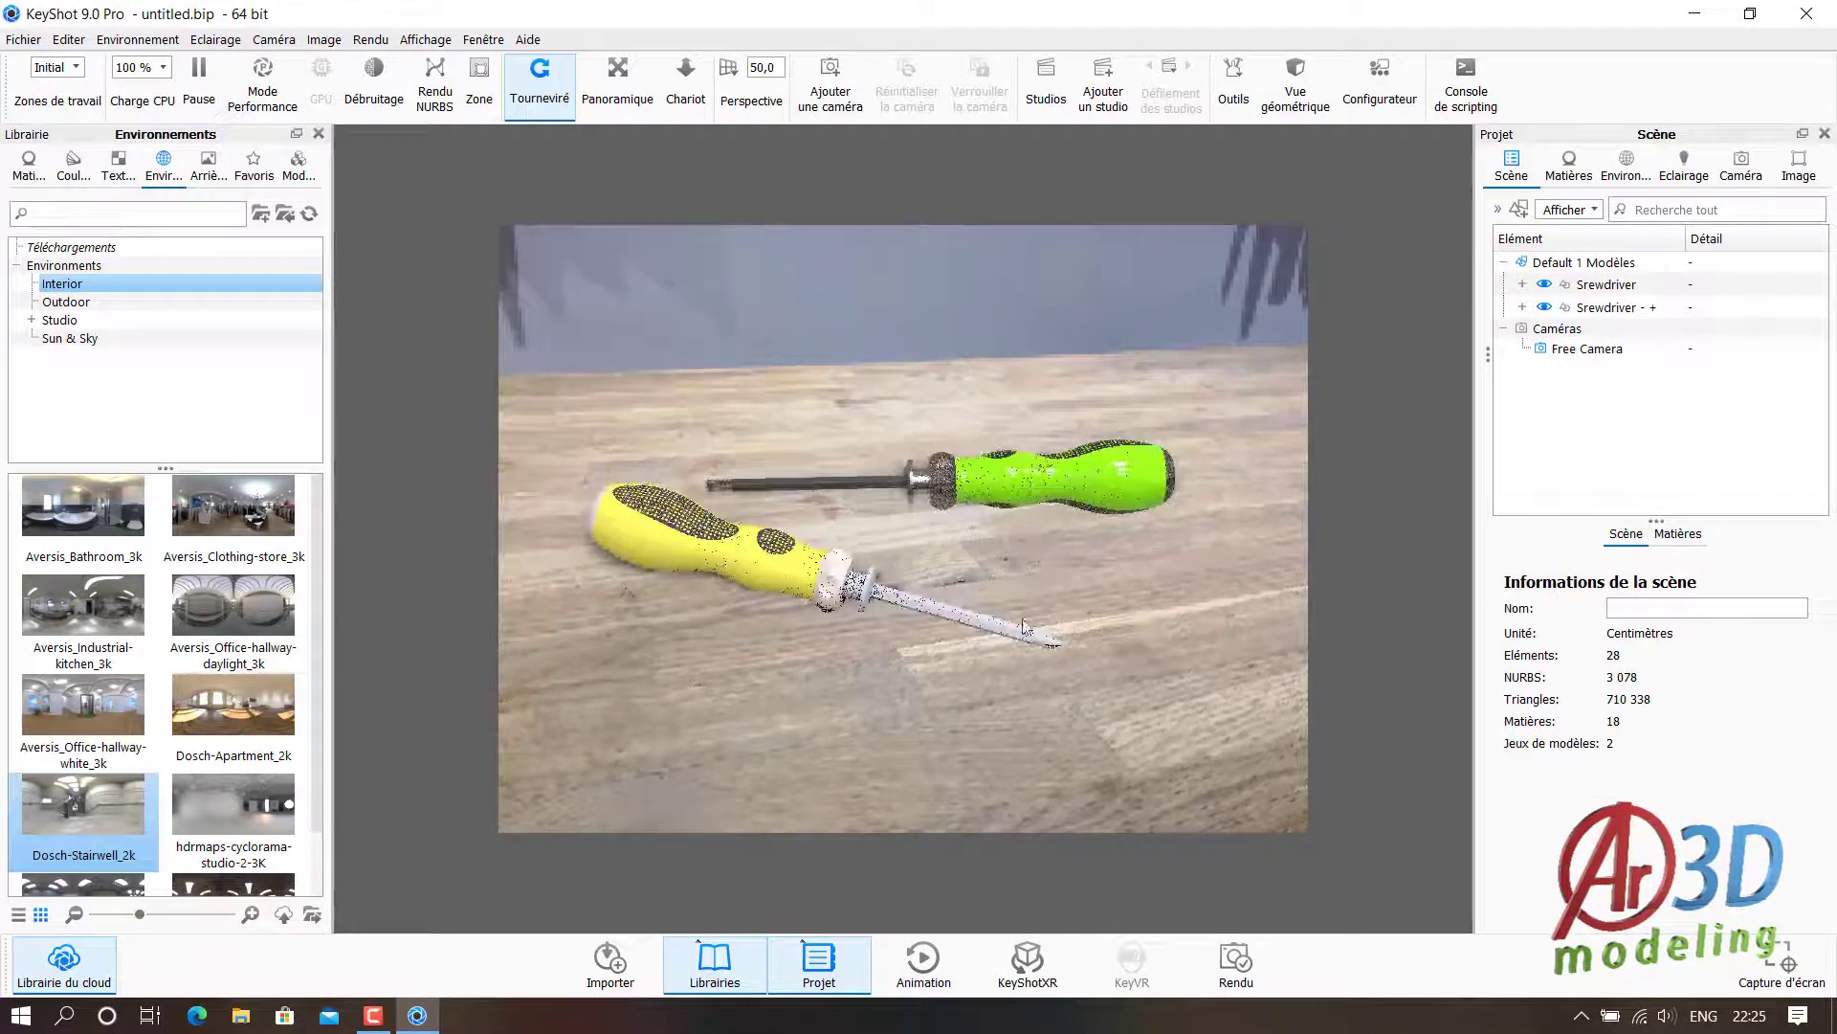
{"action": "left_click", "coordinate": [1570, 170]}
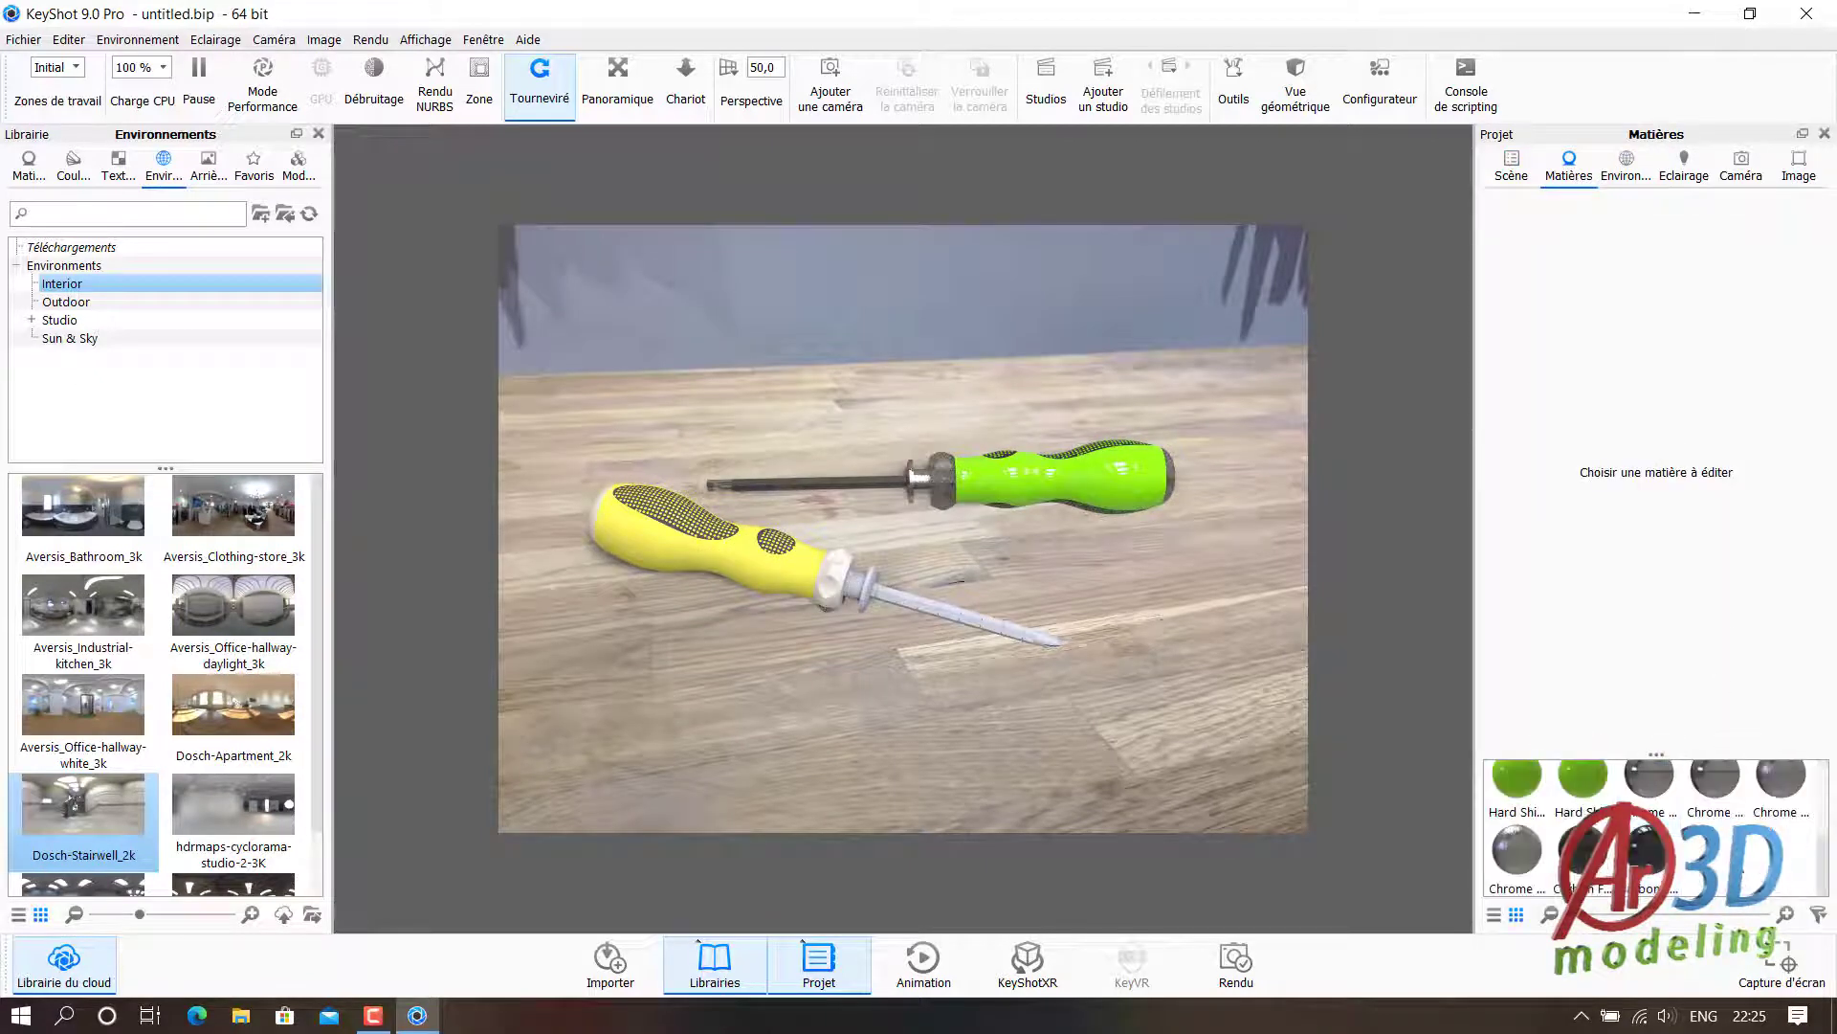
{"action": "left_click", "coordinate": [1512, 162]}
{"action": "left_click", "coordinate": [1702, 331]}
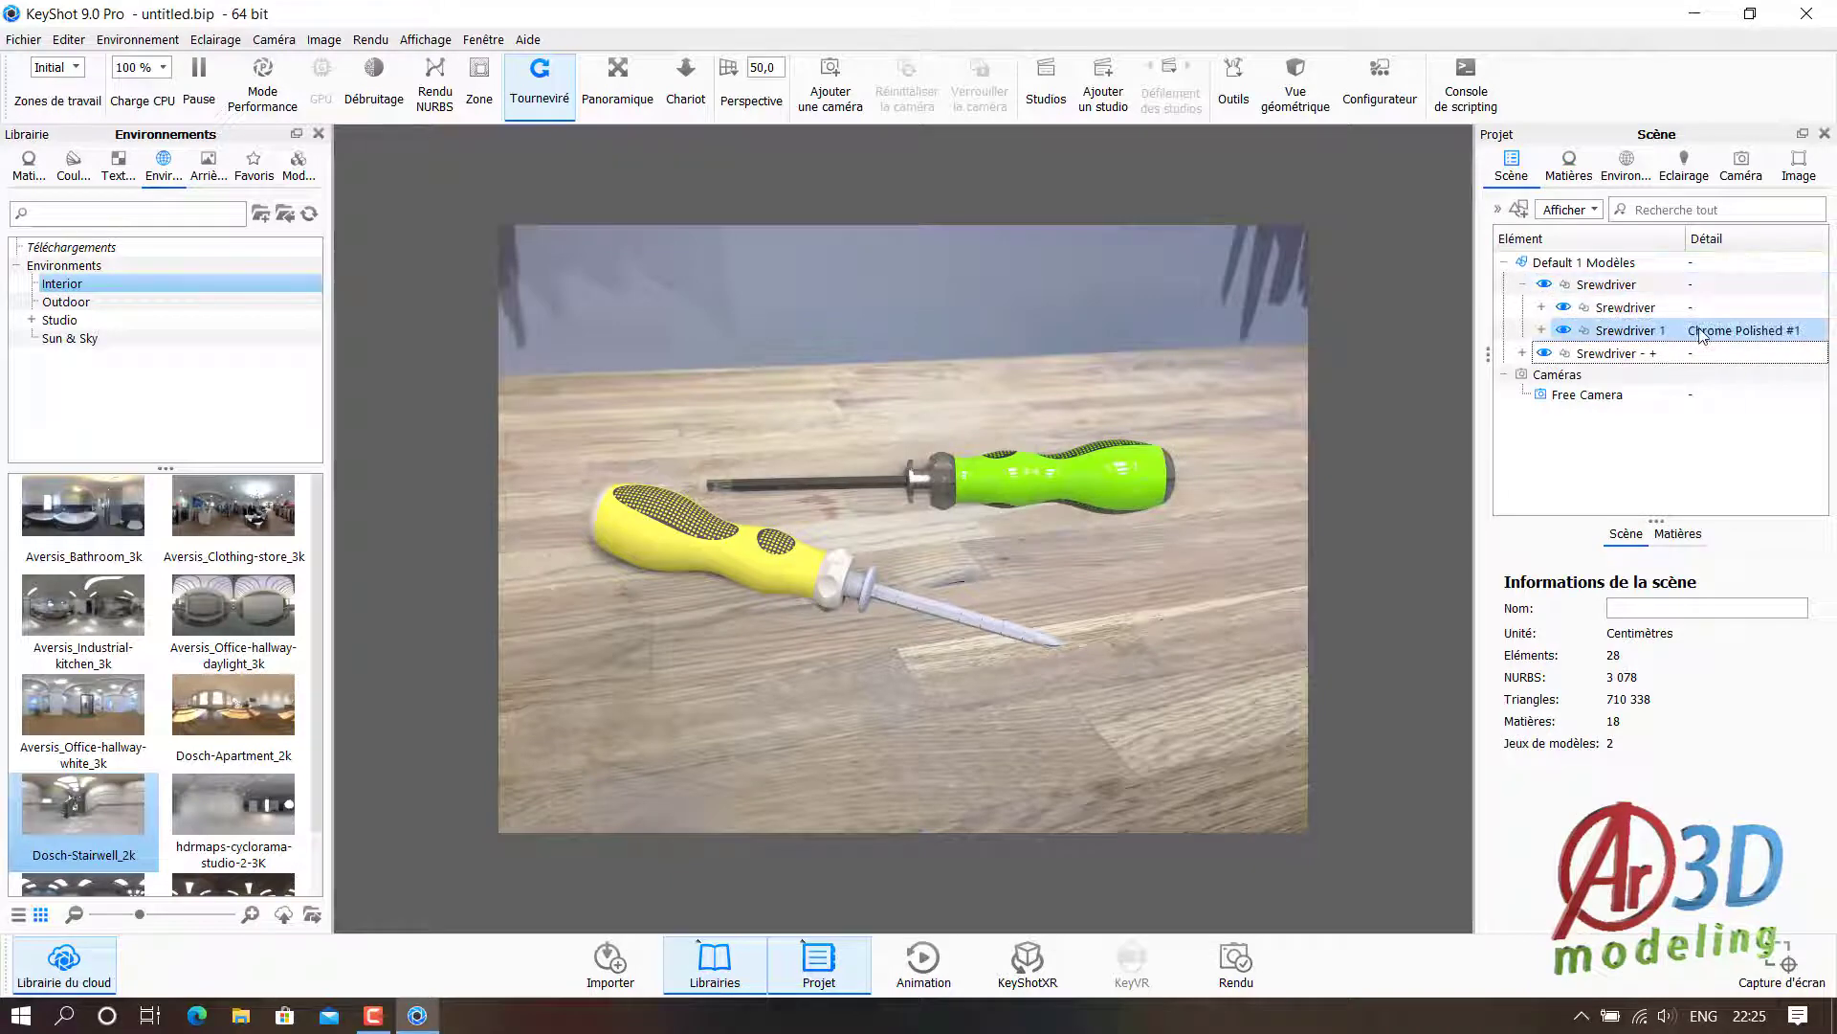
{"action": "left_click", "coordinate": [1570, 165]}
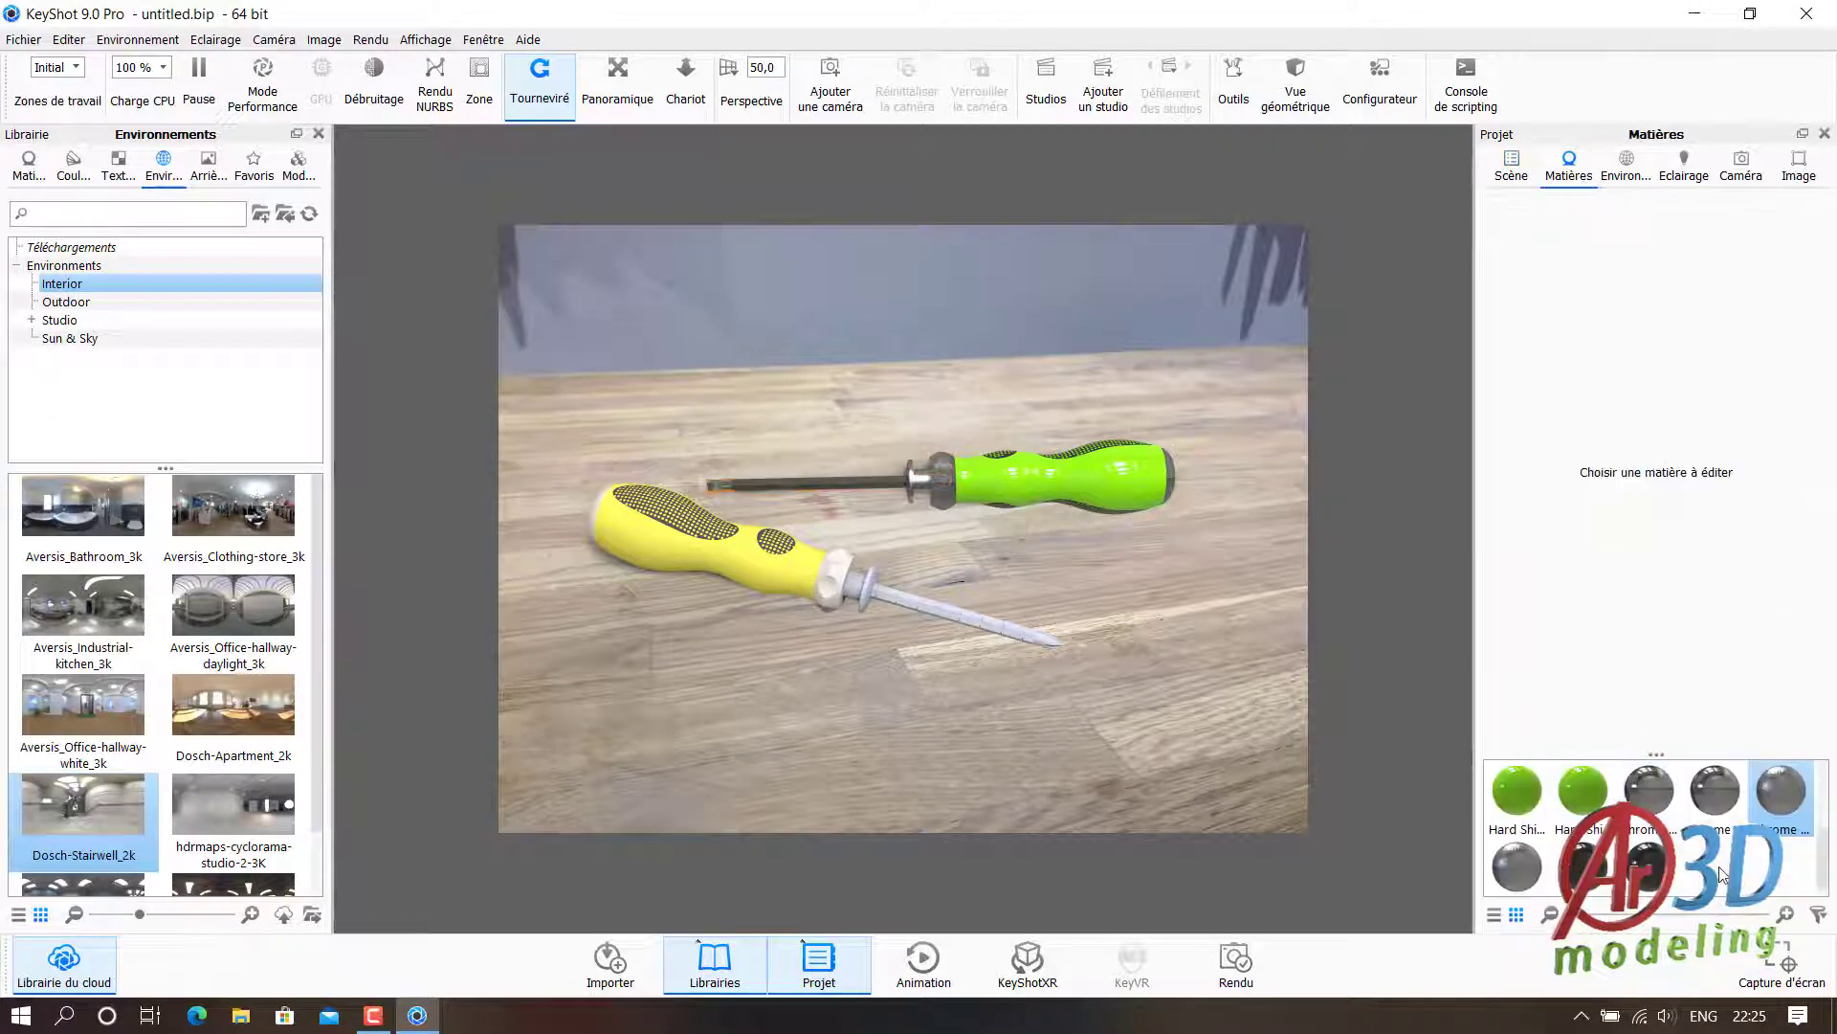
{"action": "left_click_drag", "start_coordinate": [1583, 789], "coordinate": [689, 553]}
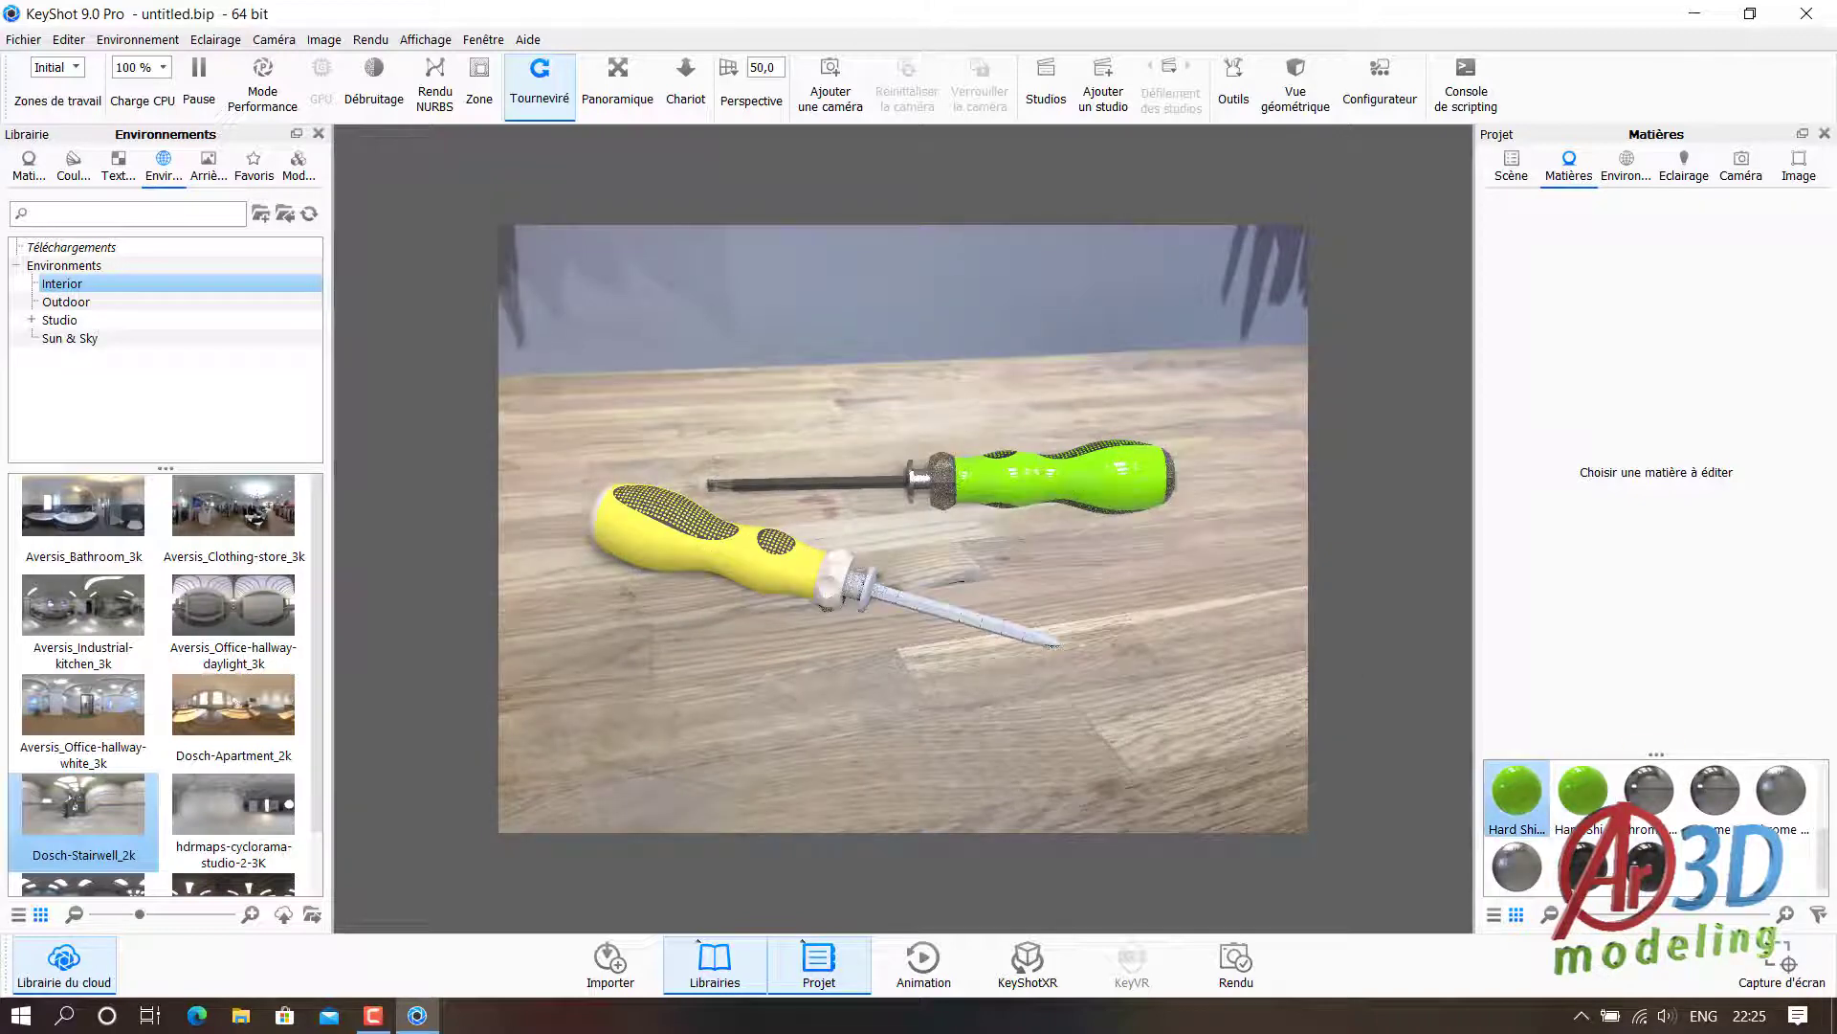
{"action": "right_click", "coordinate": [1541, 808]}
{"action": "left_click", "coordinate": [1766, 914]}
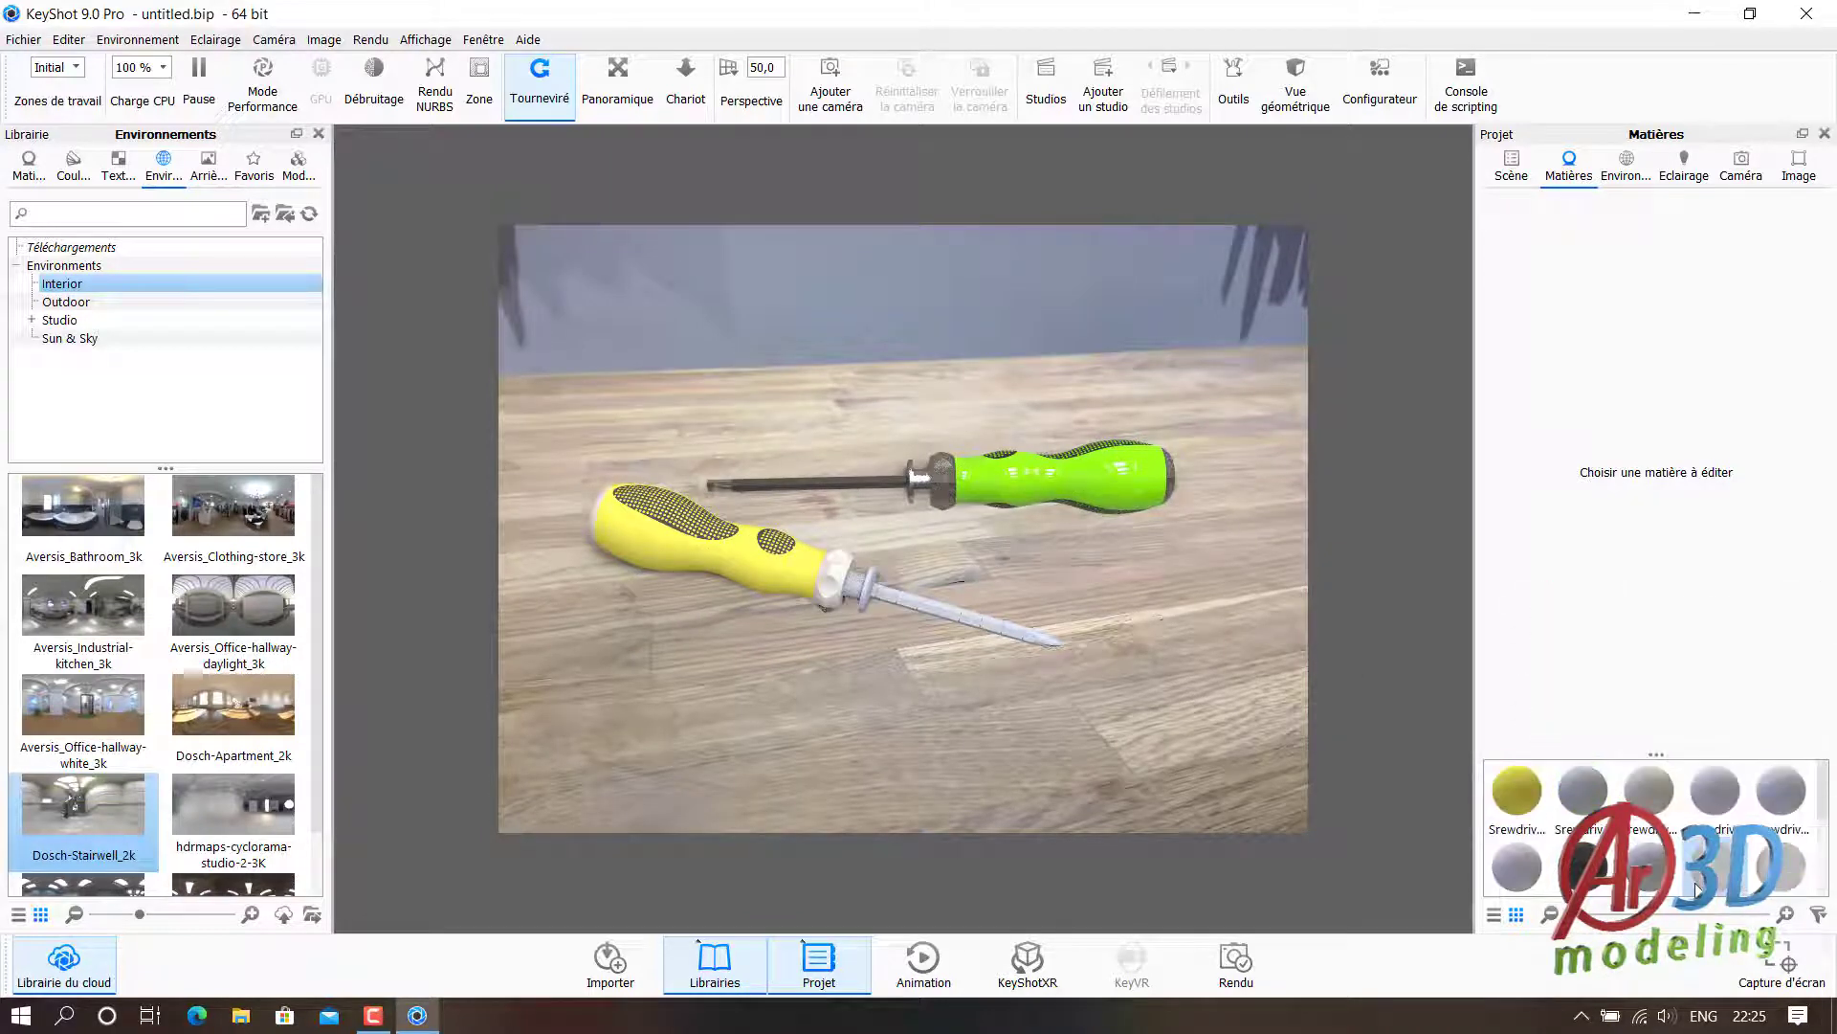
- Make the yellow handle blue soft shiny plastic and the collars black soft plastic
{"action": "left_click", "coordinate": [29, 164]}
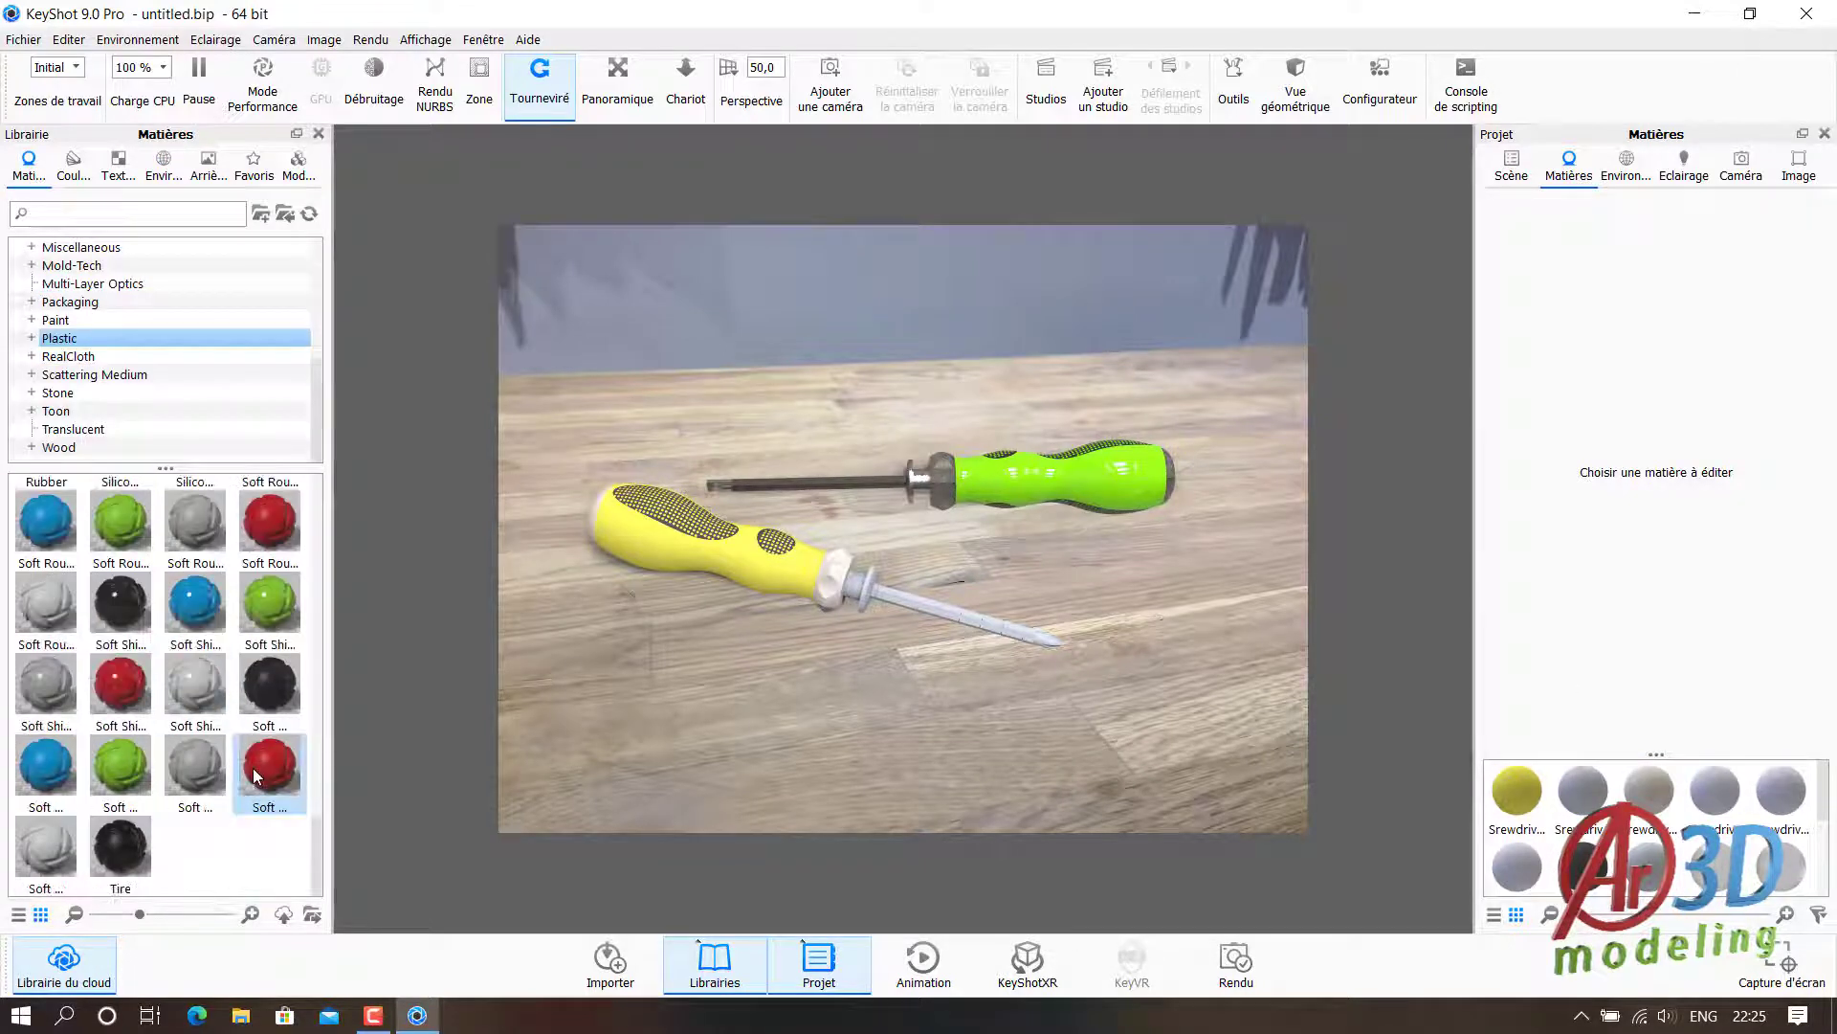
{"action": "left_click_drag", "start_coordinate": [195, 602], "coordinate": [697, 574]}
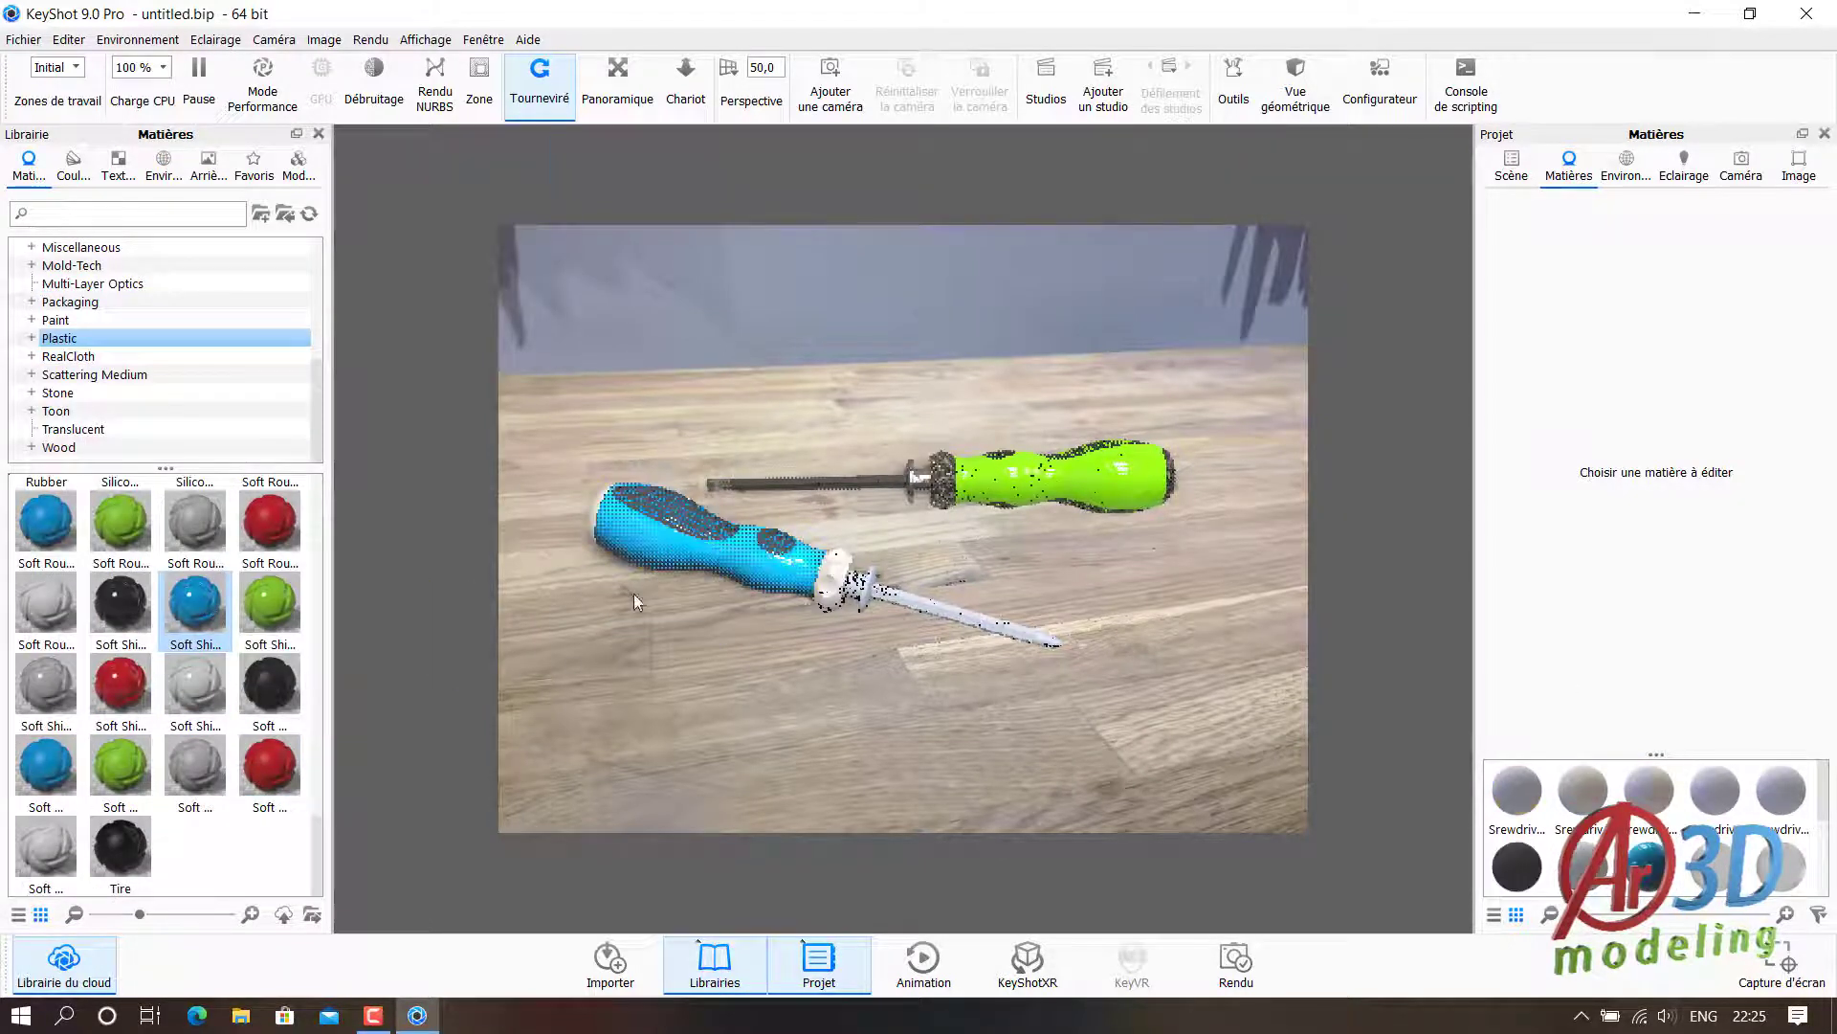
{"action": "scroll", "coordinate": [153, 613], "scroll_direction": "up", "scroll_amount": 3}
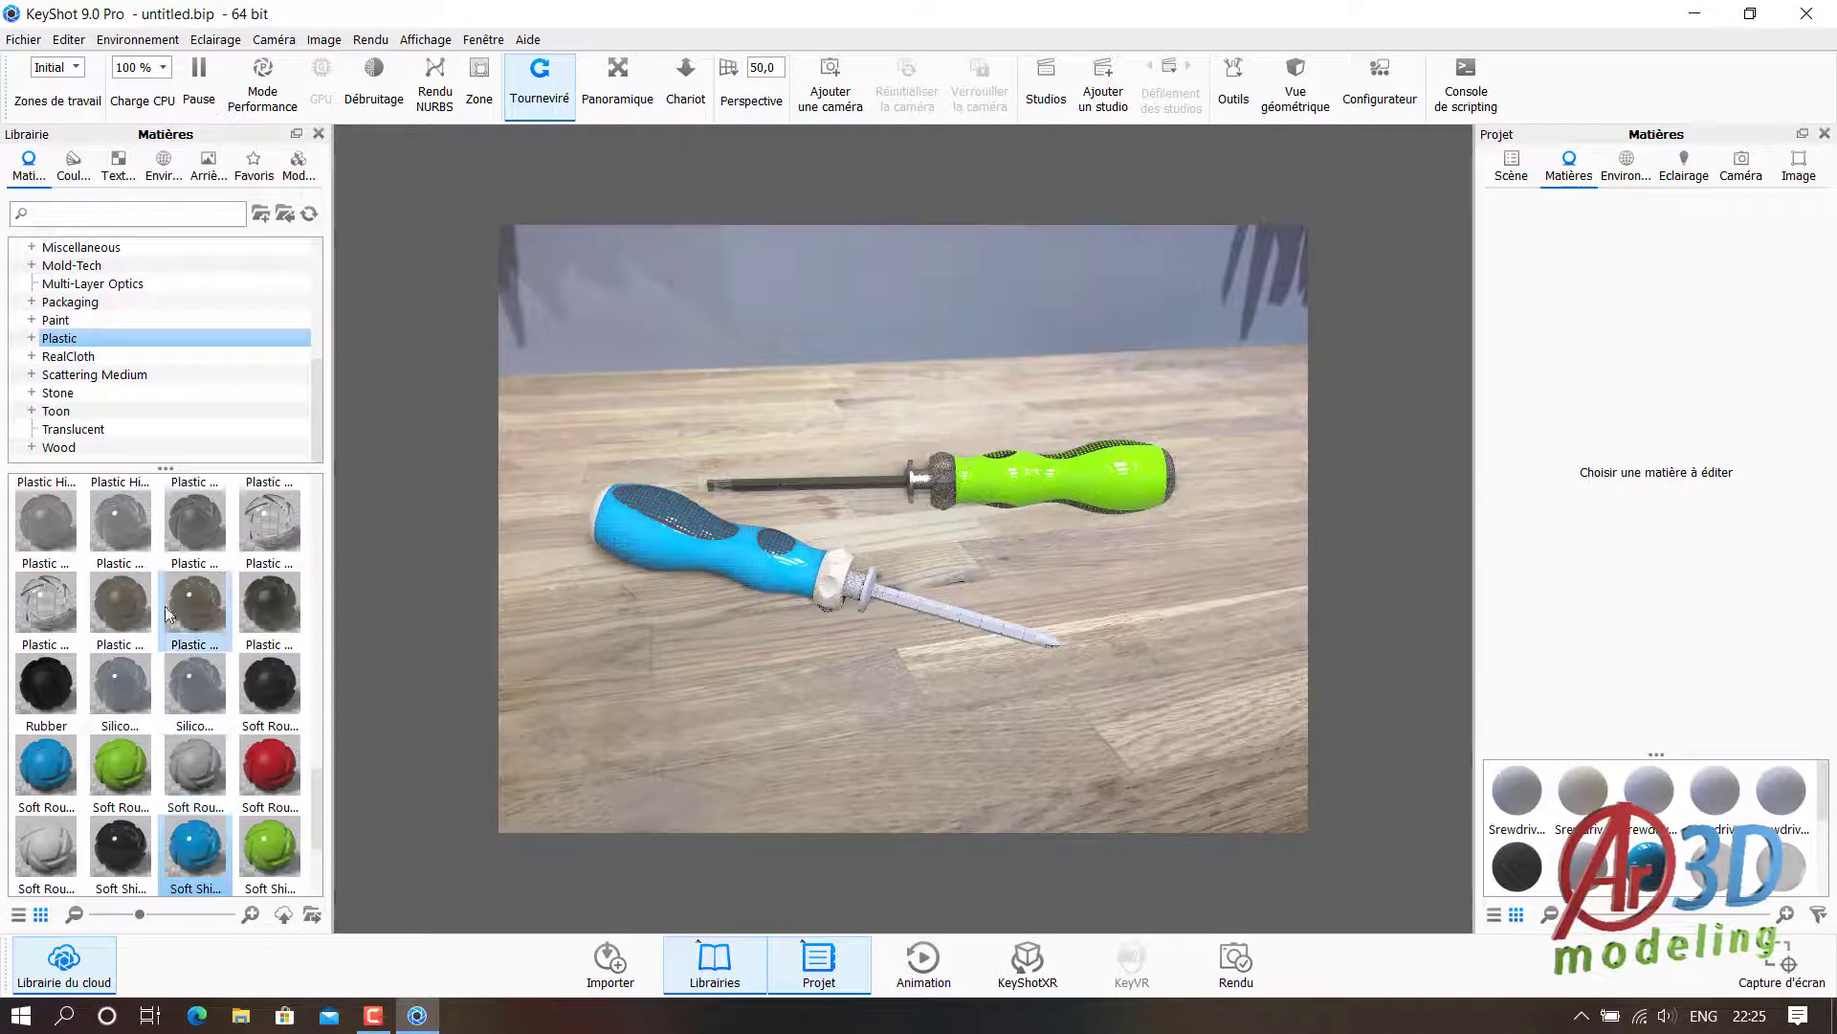
{"action": "left_click_drag", "start_coordinate": [195, 602], "coordinate": [846, 598]}
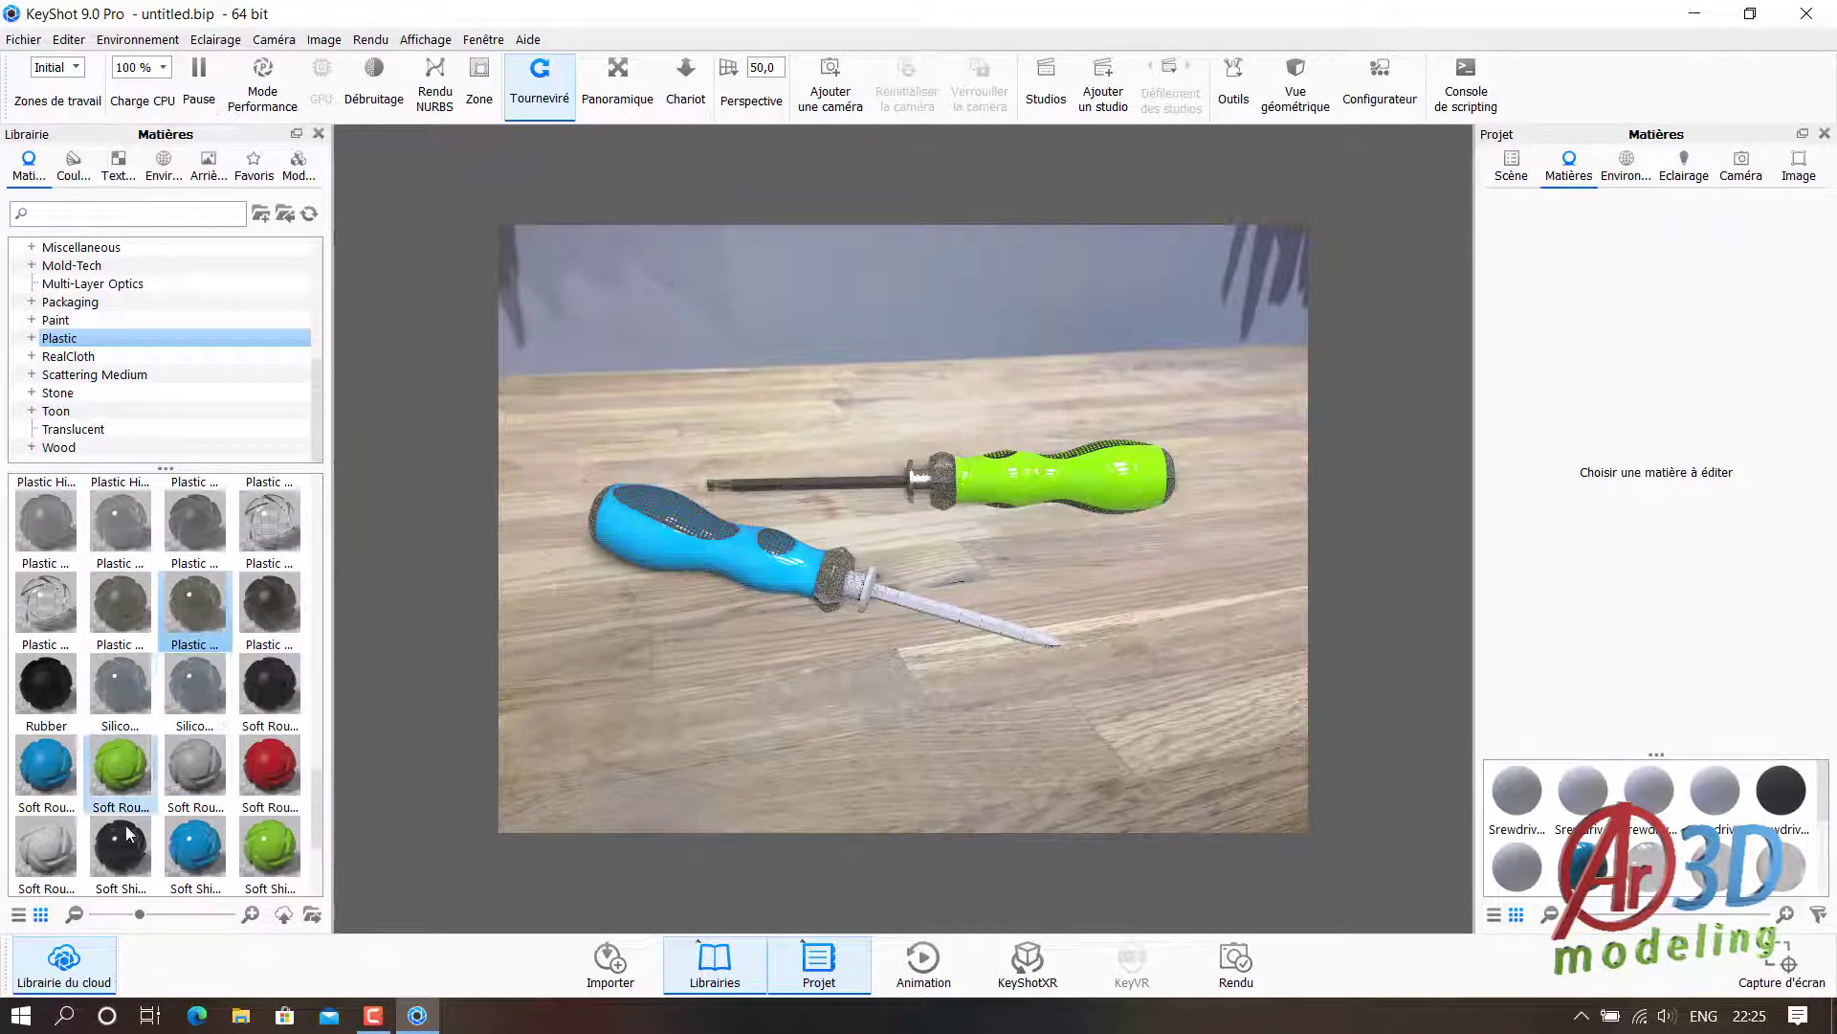
{"action": "mouse_move", "coordinate": [120, 844]}
{"action": "left_mouse_down"}
{"action": "mouse_move", "coordinate": [674, 551]}
{"action": "mouse_move", "coordinate": [672, 526]}
{"action": "left_mouse_up"}
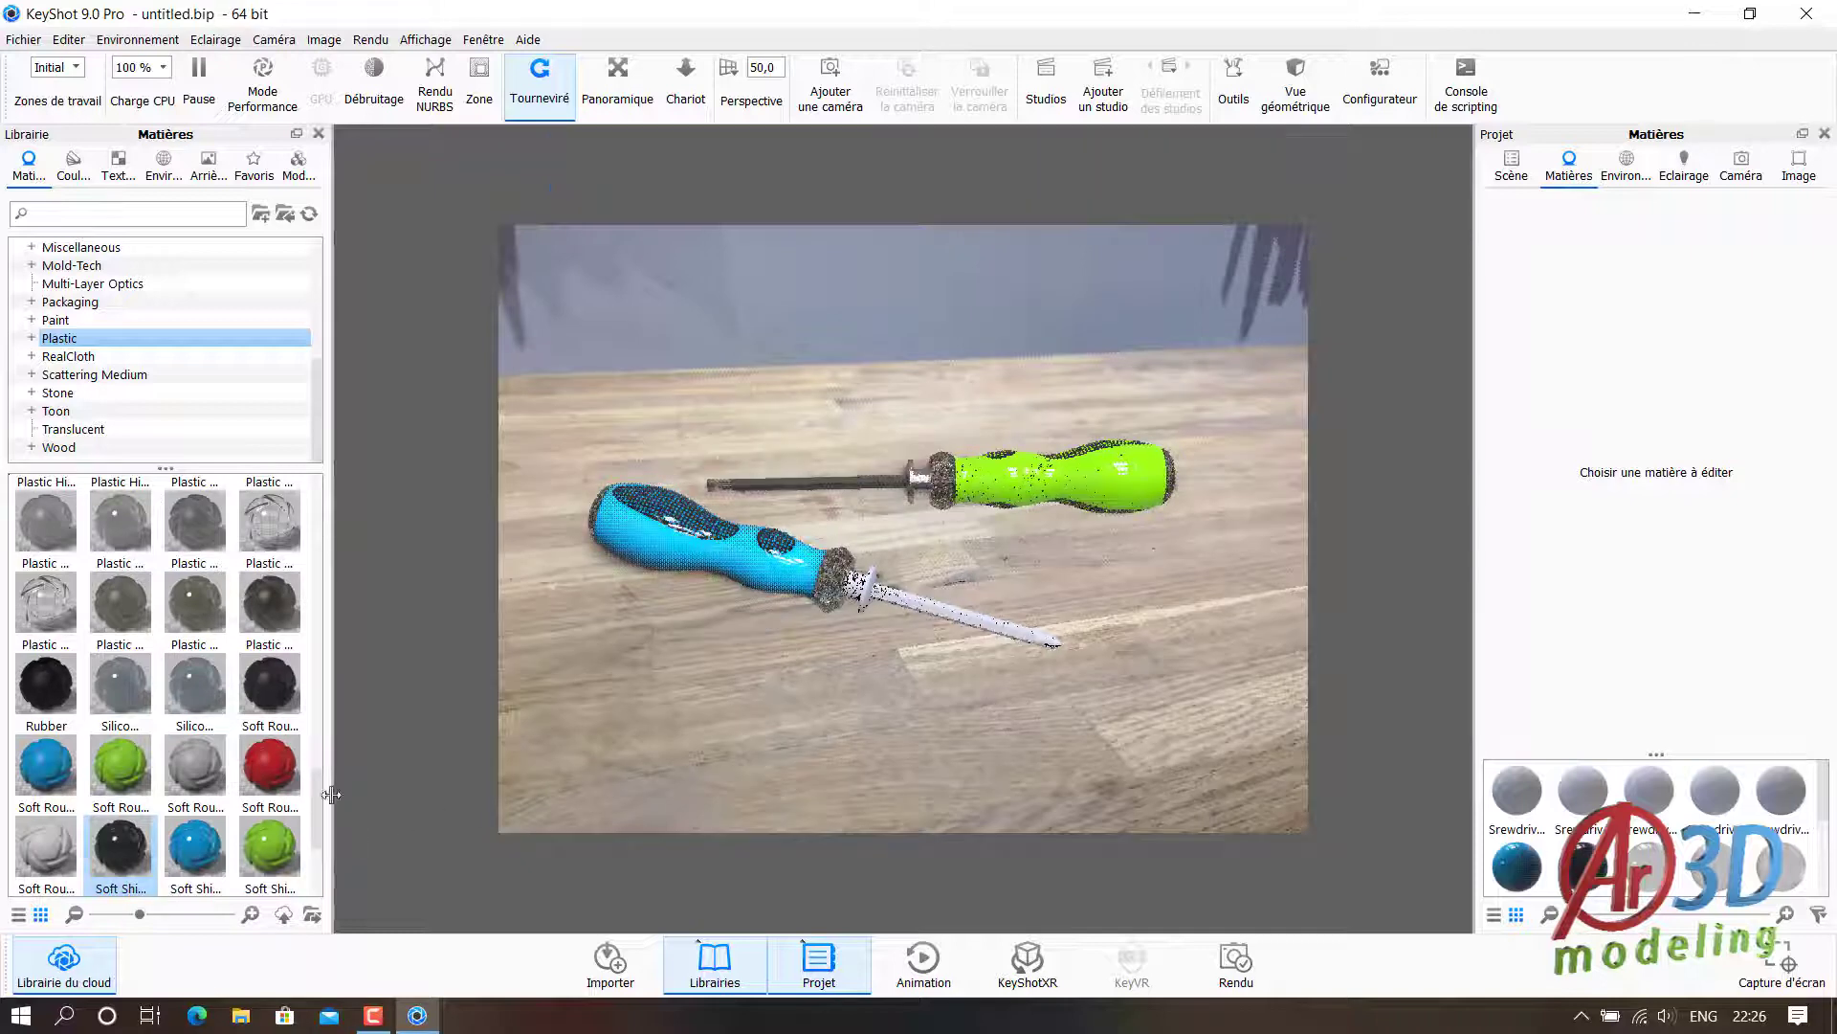
- Apply Metal > Chrome to the blue and green screwdriver shafts, linking the duplicate materials
{"action": "scroll", "coordinate": [73, 353], "scroll_direction": "up", "scroll_amount": 1}
{"action": "left_click", "coordinate": [57, 284]}
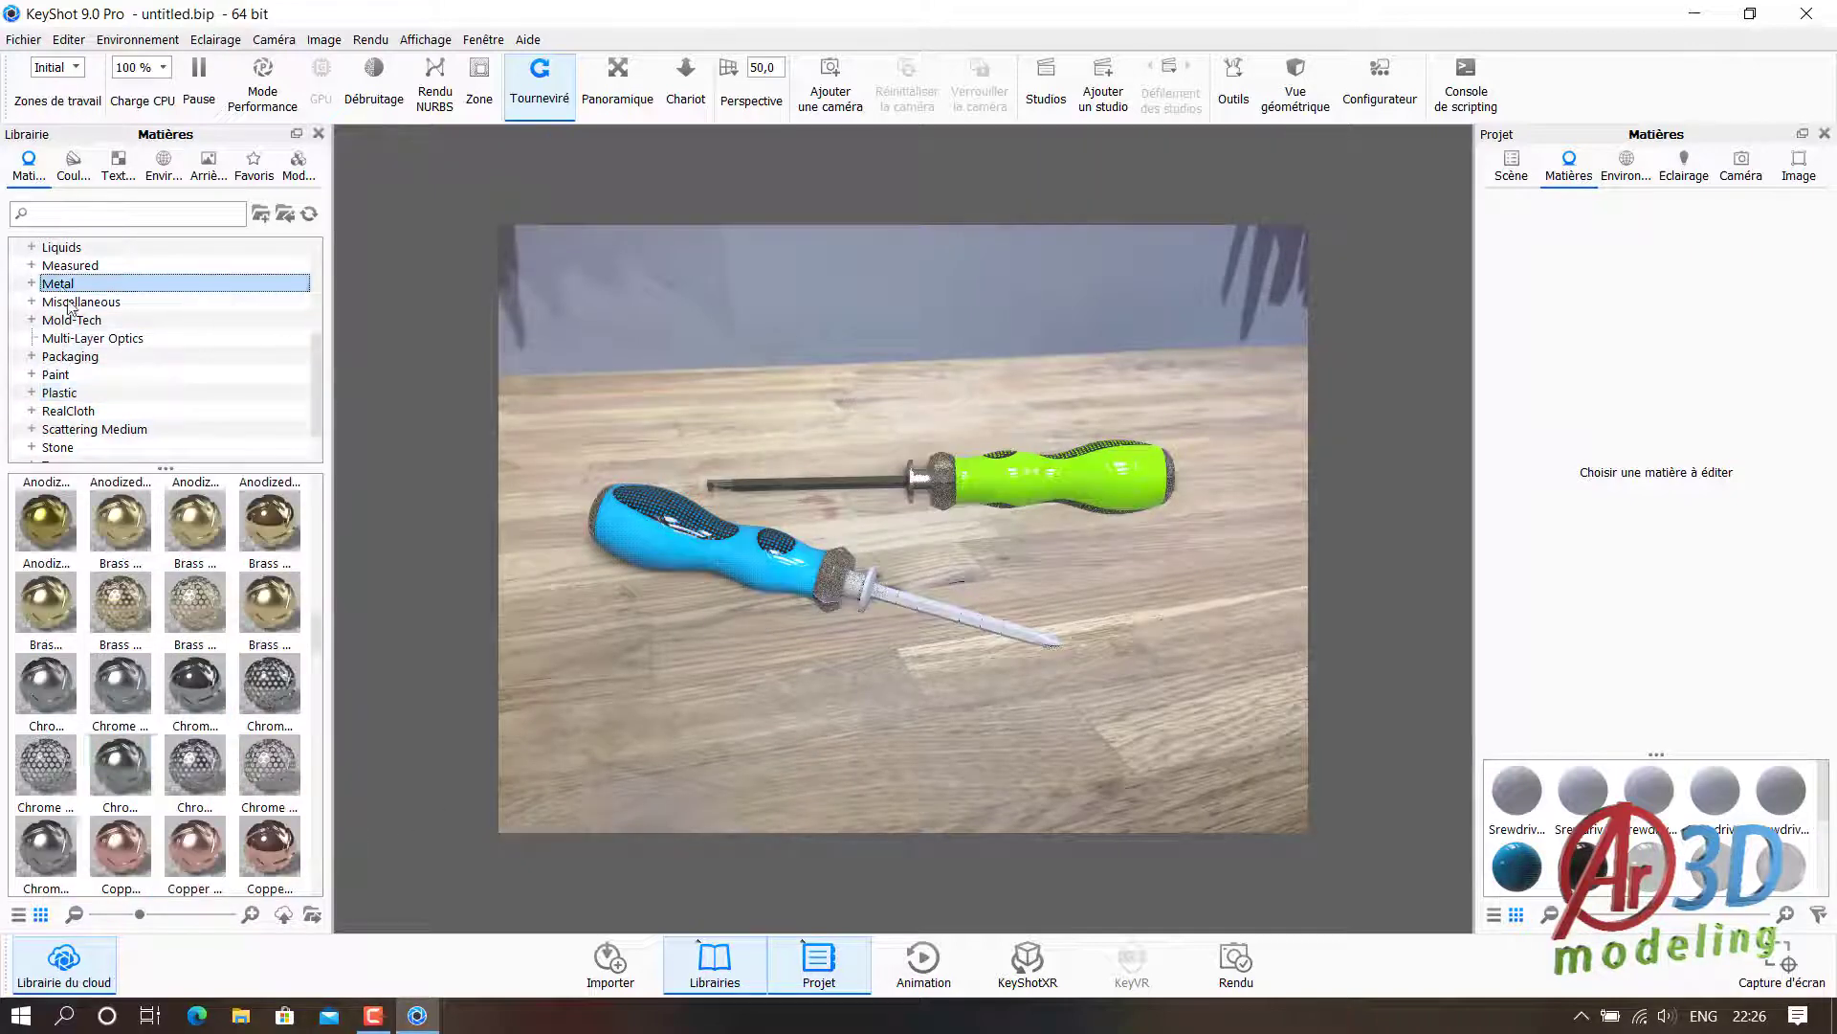
{"action": "scroll", "coordinate": [115, 804], "scroll_direction": "up", "scroll_amount": 3}
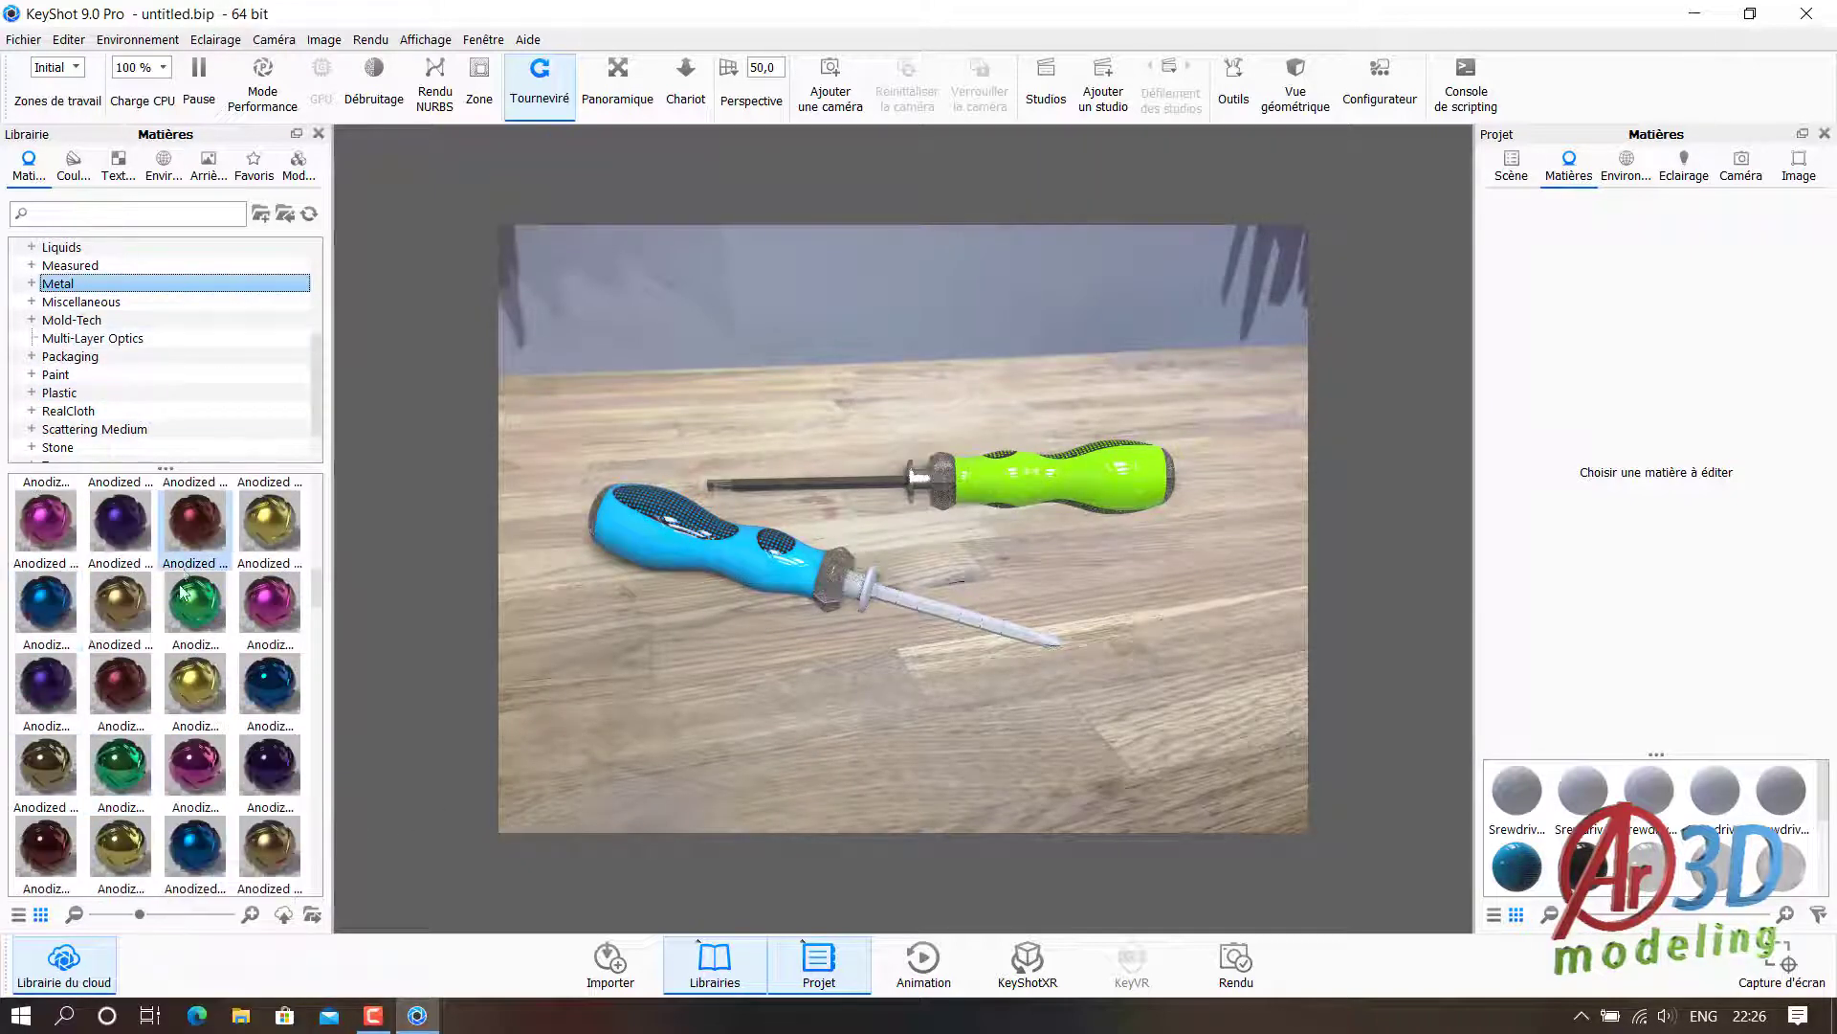
{"action": "scroll", "coordinate": [158, 661], "scroll_direction": "down", "scroll_amount": 3}
{"action": "left_click_drag", "start_coordinate": [195, 683], "coordinate": [986, 605]}
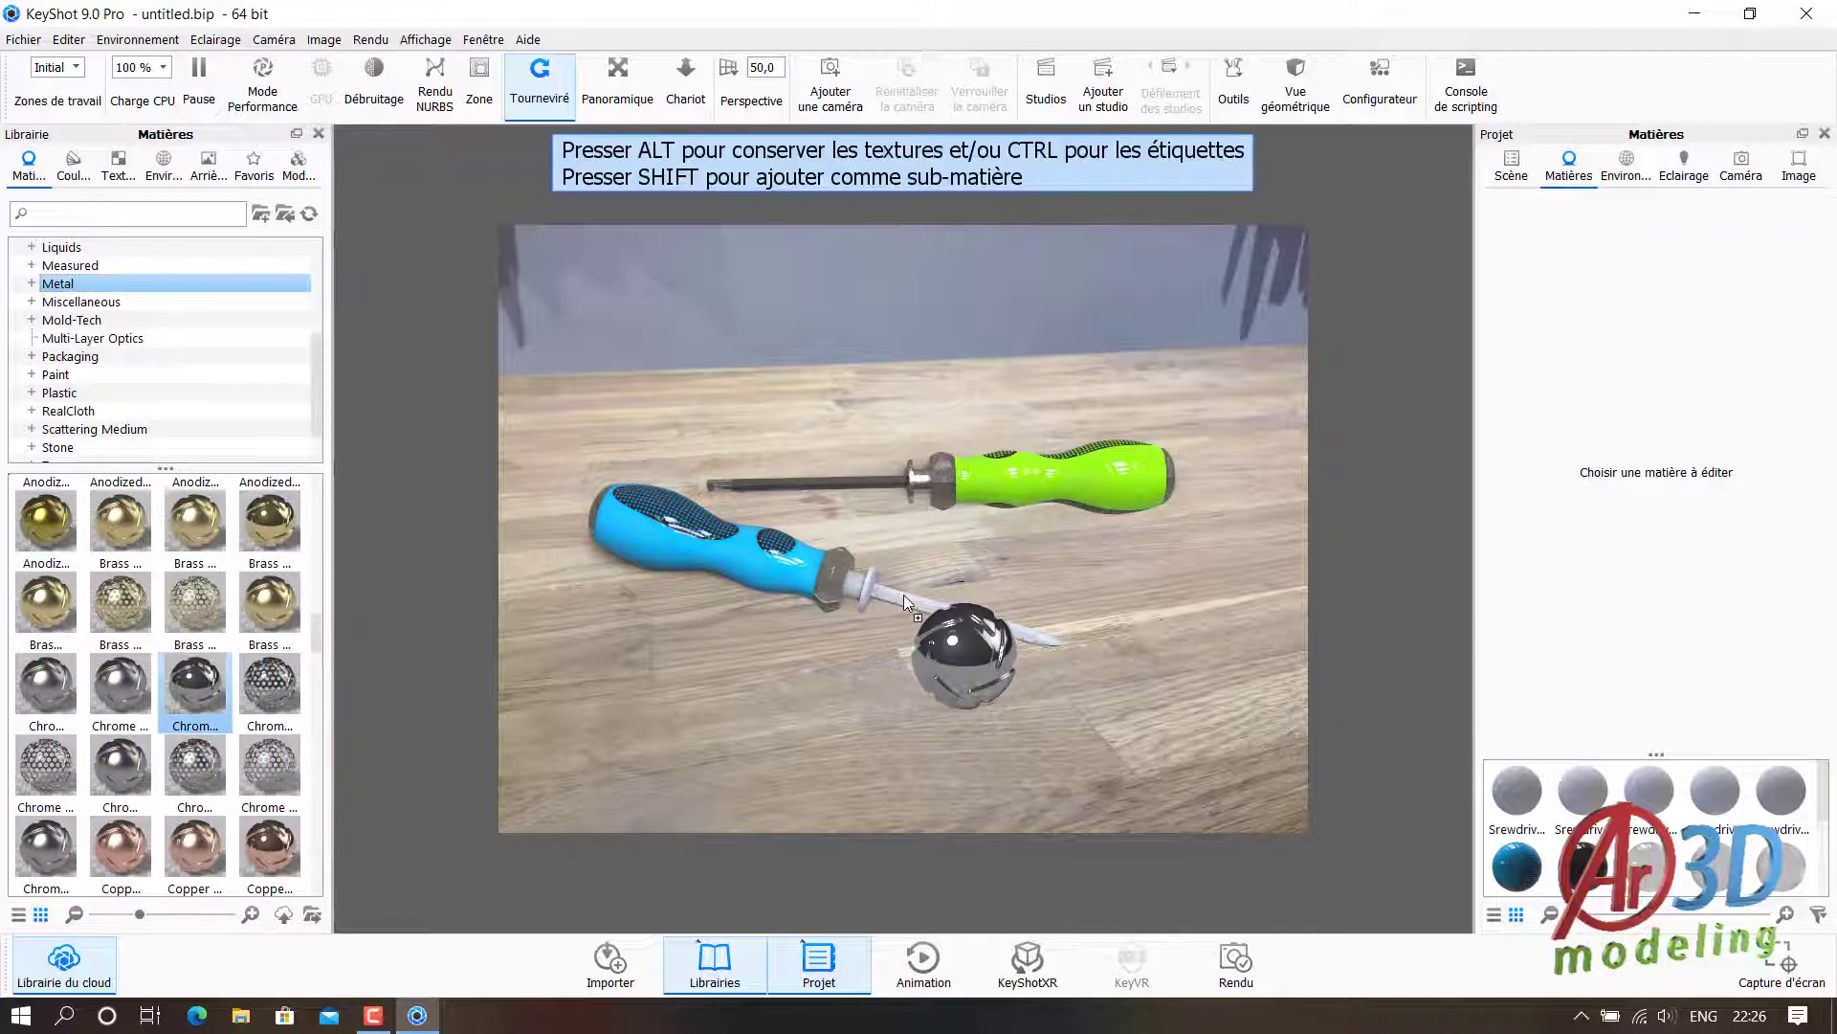
{"action": "left_click", "coordinate": [1081, 533]}
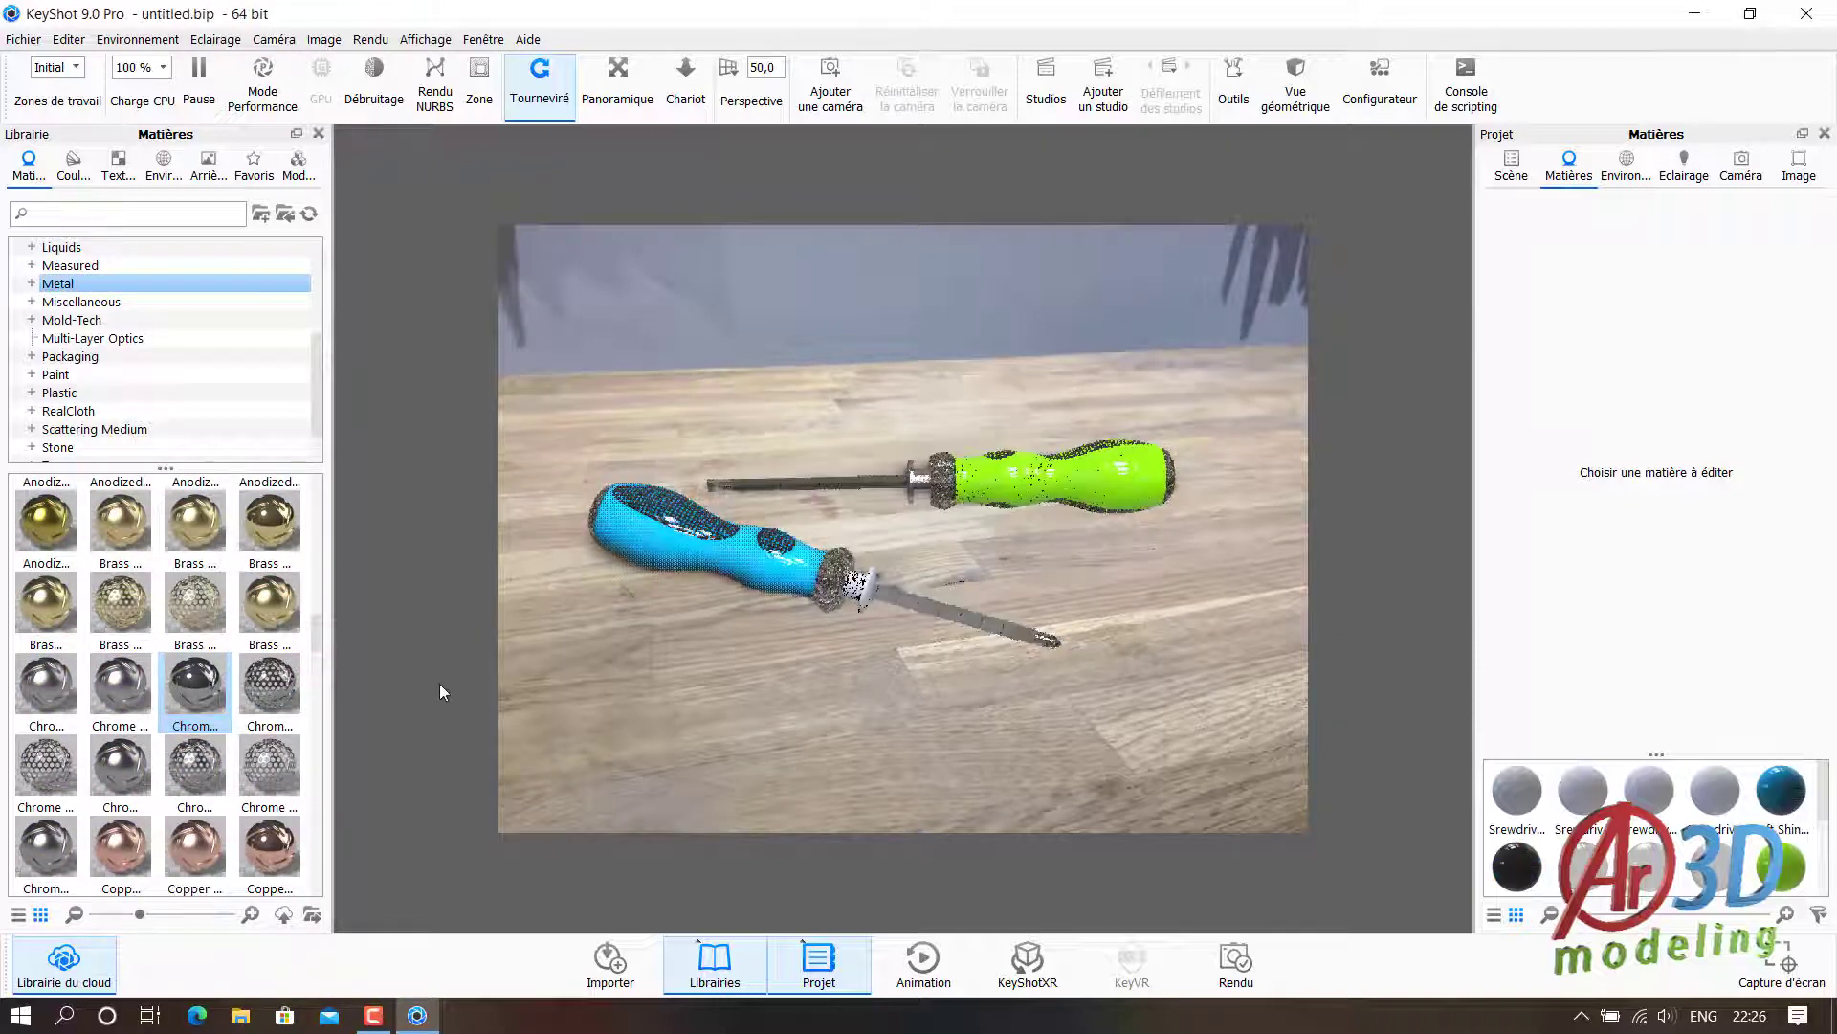
{"action": "left_click_drag", "start_coordinate": [195, 684], "coordinate": [933, 636]}
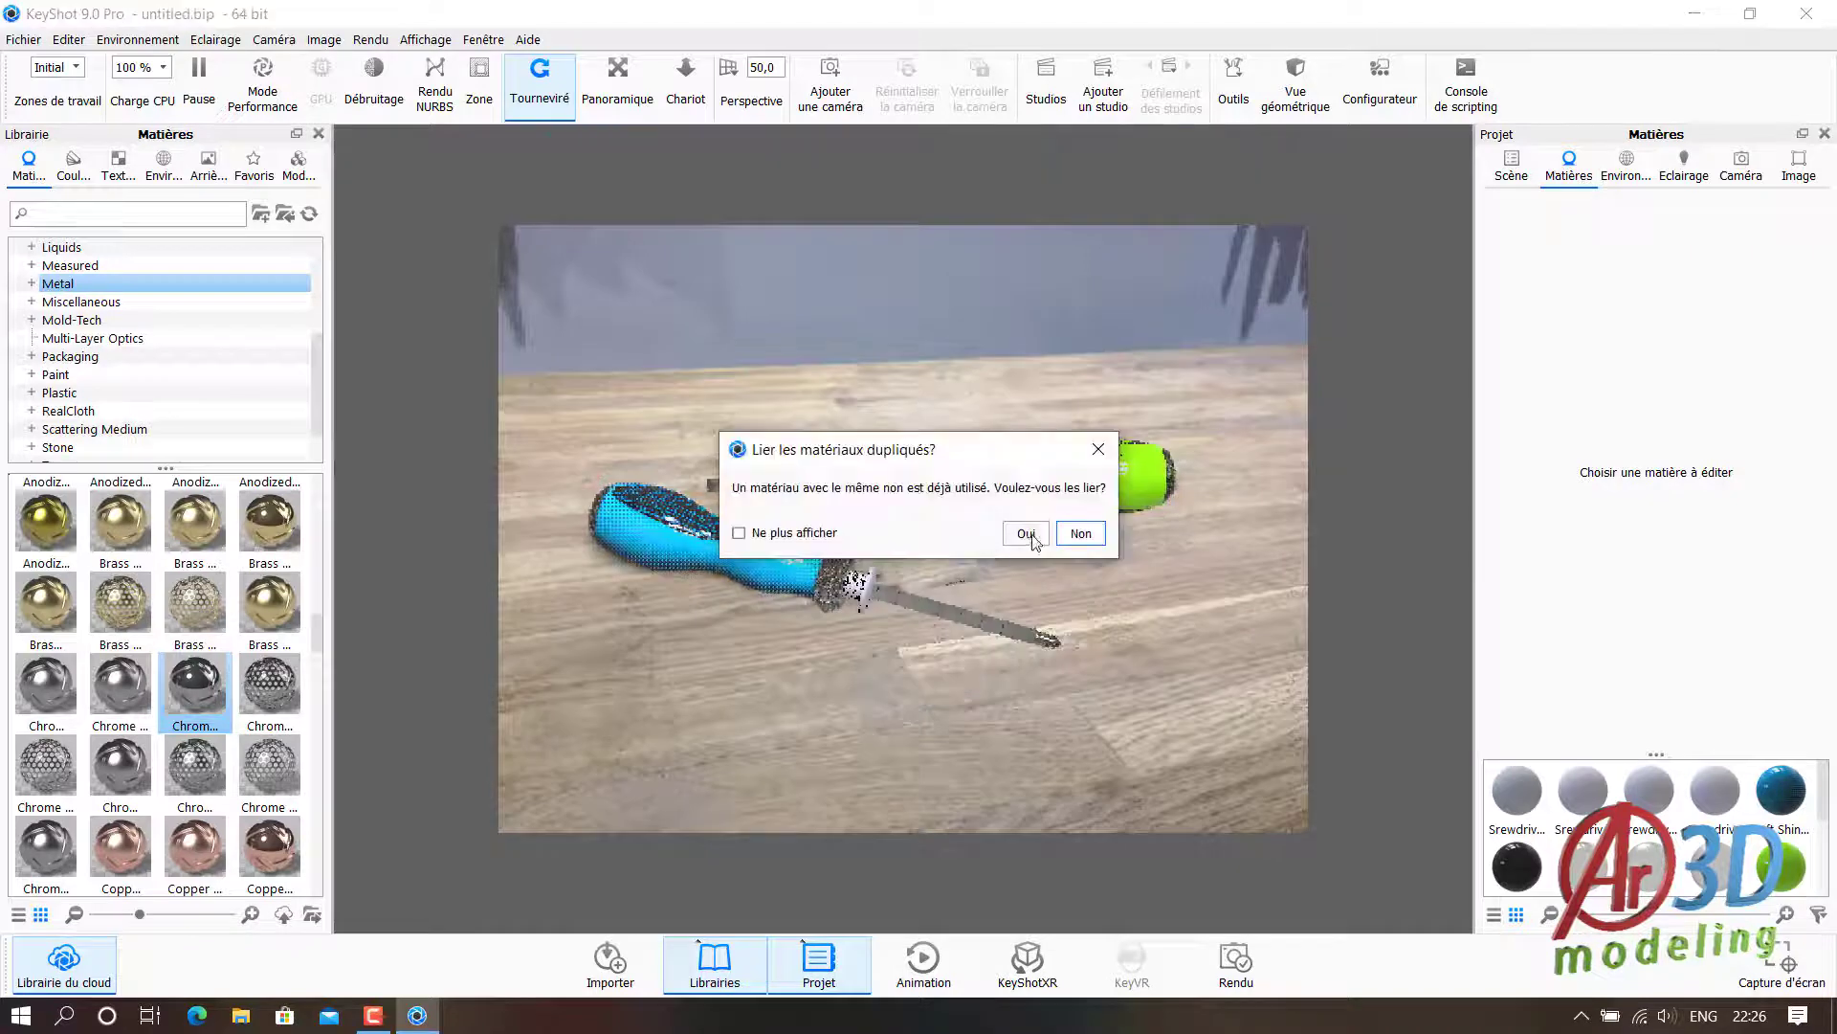
{"action": "left_click", "coordinate": [1026, 533]}
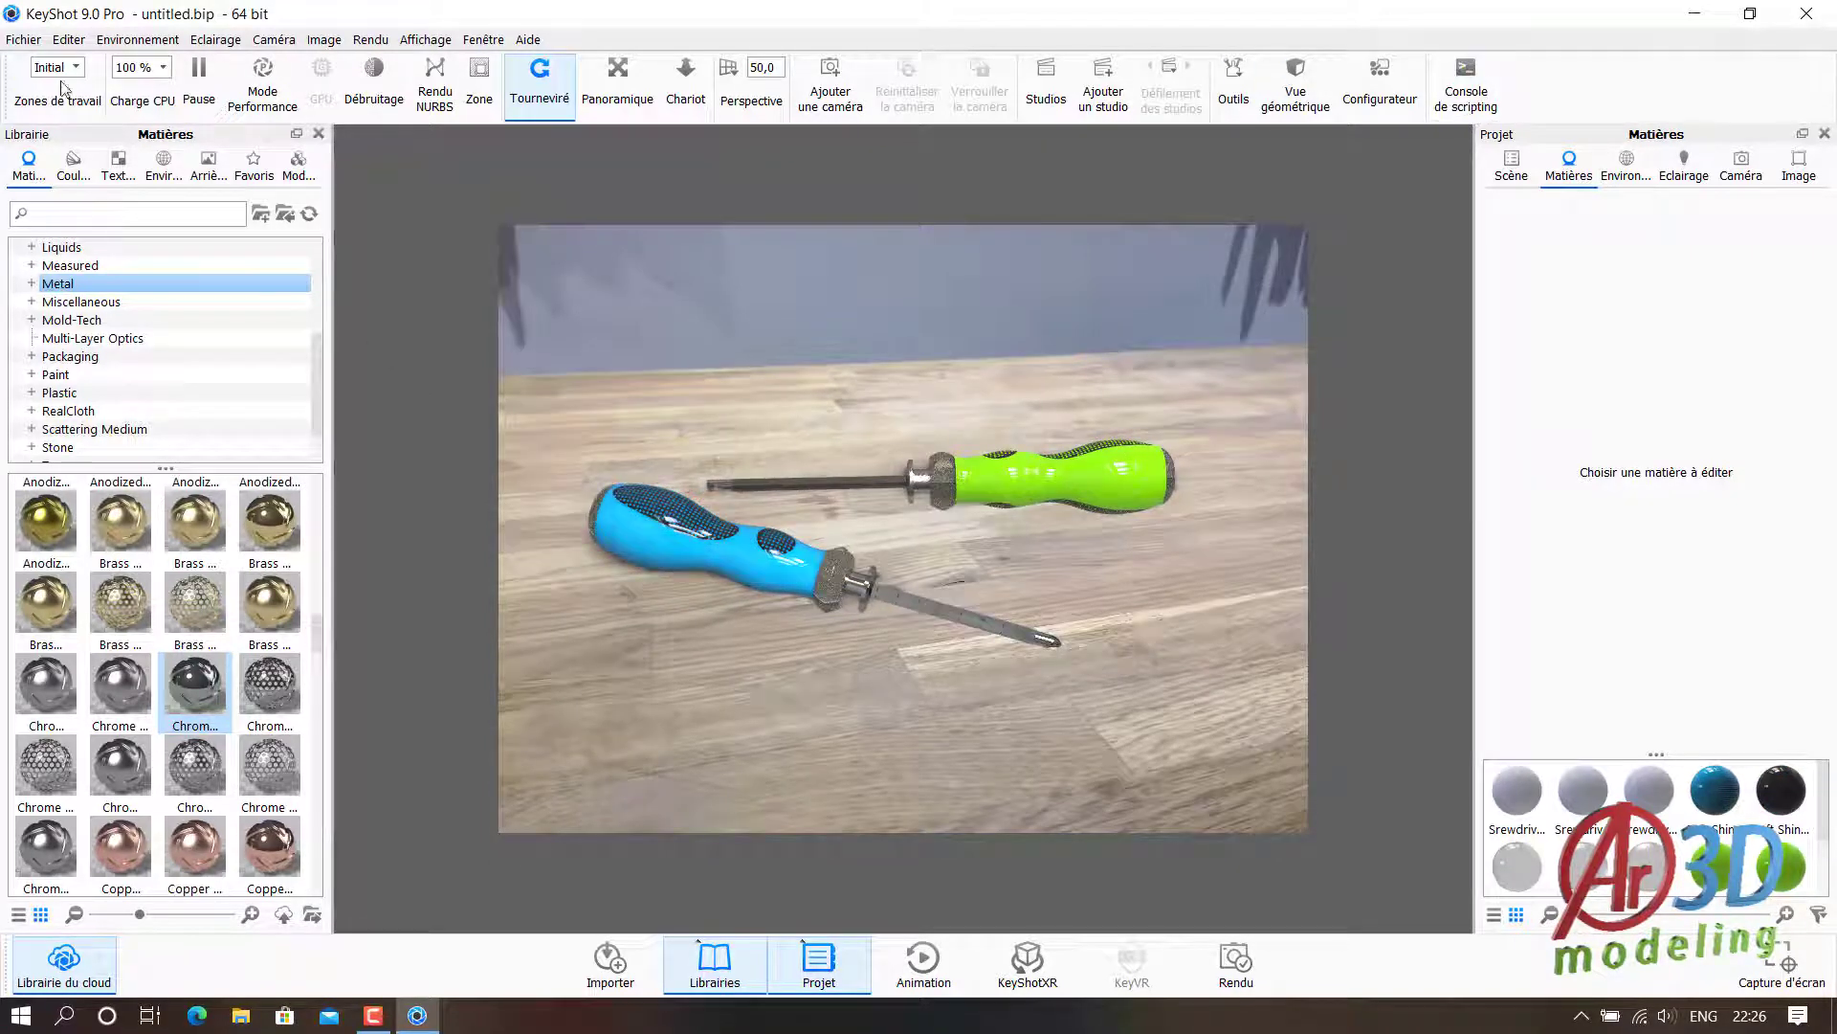
{"action": "left_click", "coordinate": [23, 39]}
- Import Srewdriver 1.SLDPRT with default options and select it in the scene tree
{"action": "left_click", "coordinate": [55, 87]}
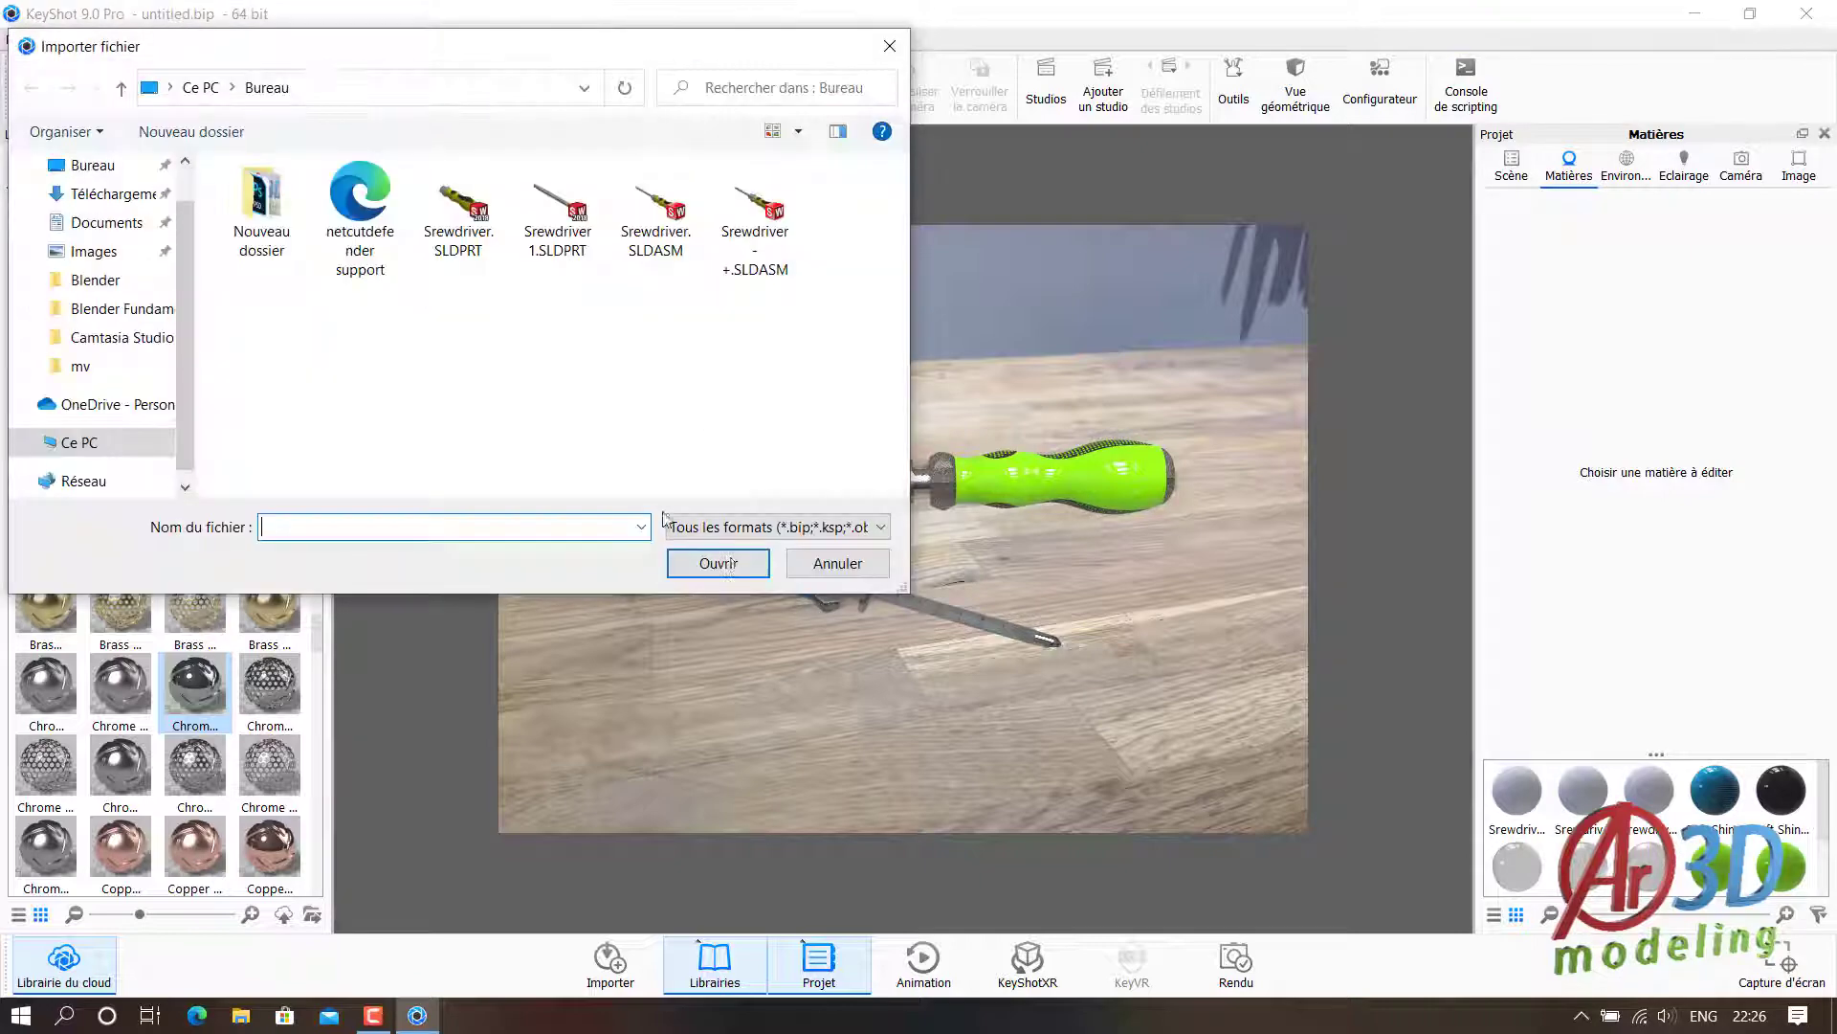
{"action": "double_click", "coordinate": [558, 210]}
{"action": "key", "text": "Return"}
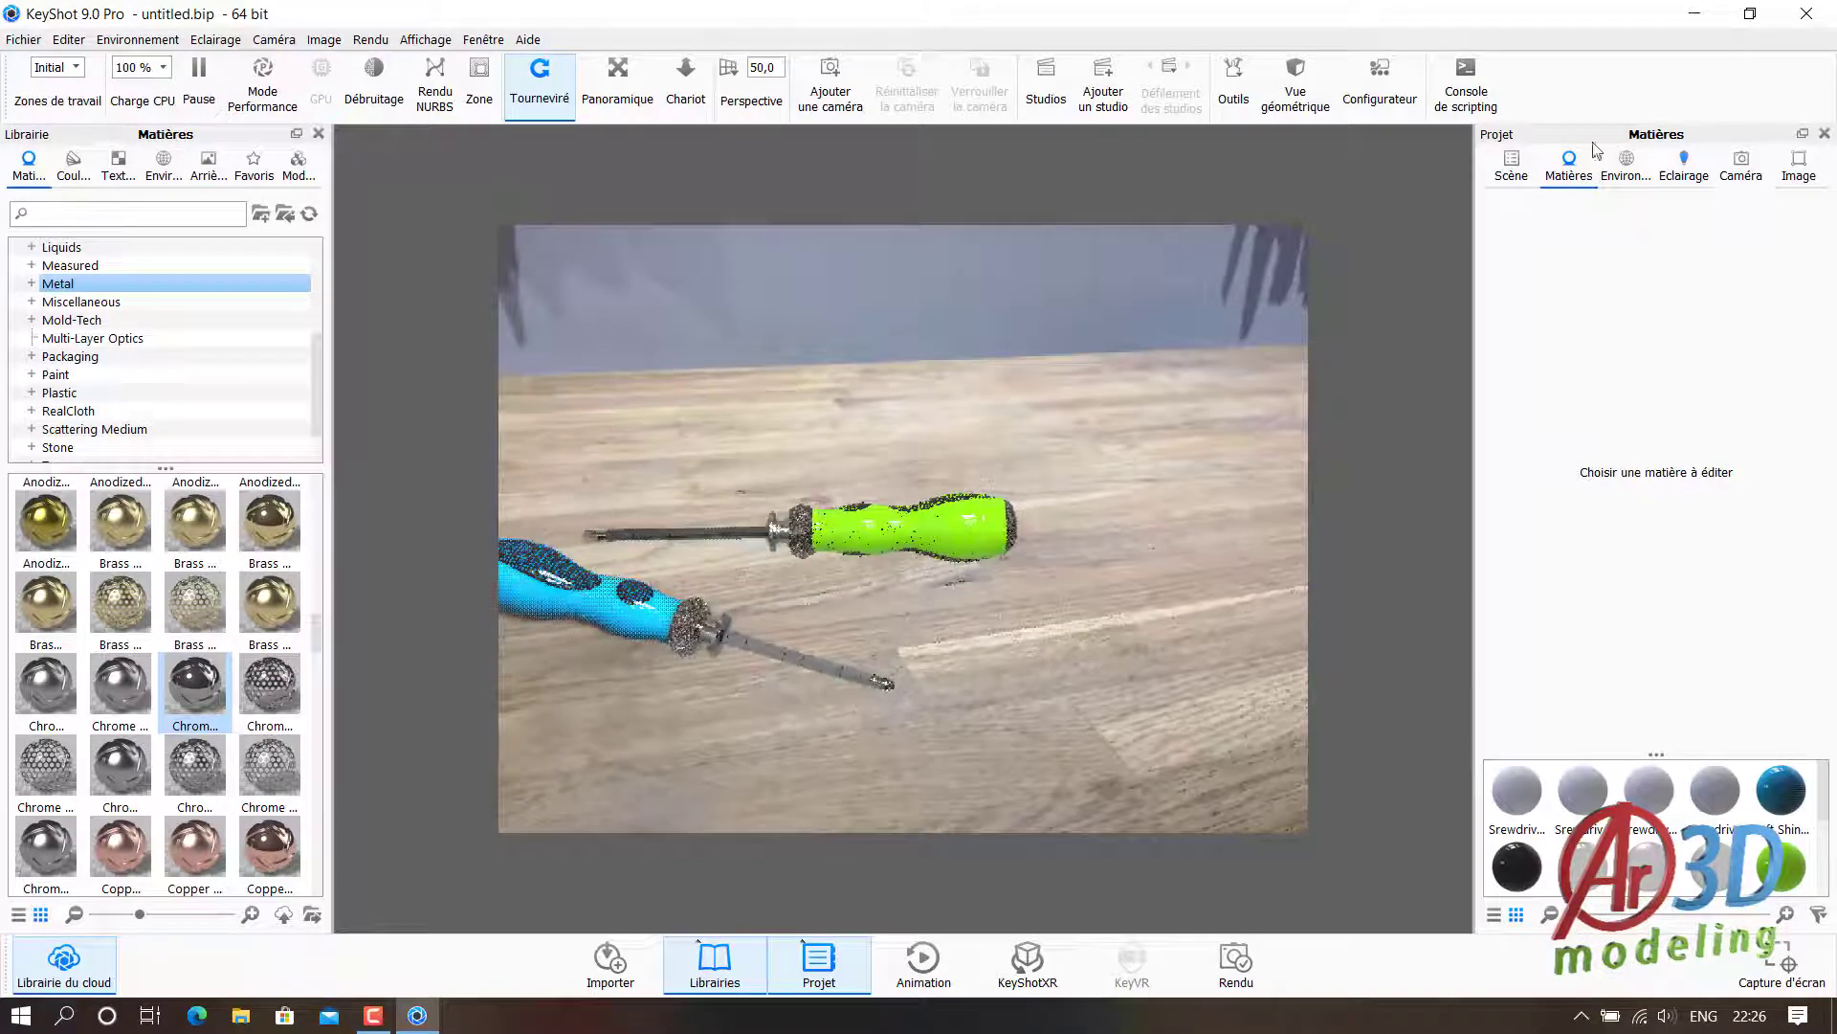
{"action": "left_click", "coordinate": [1512, 165]}
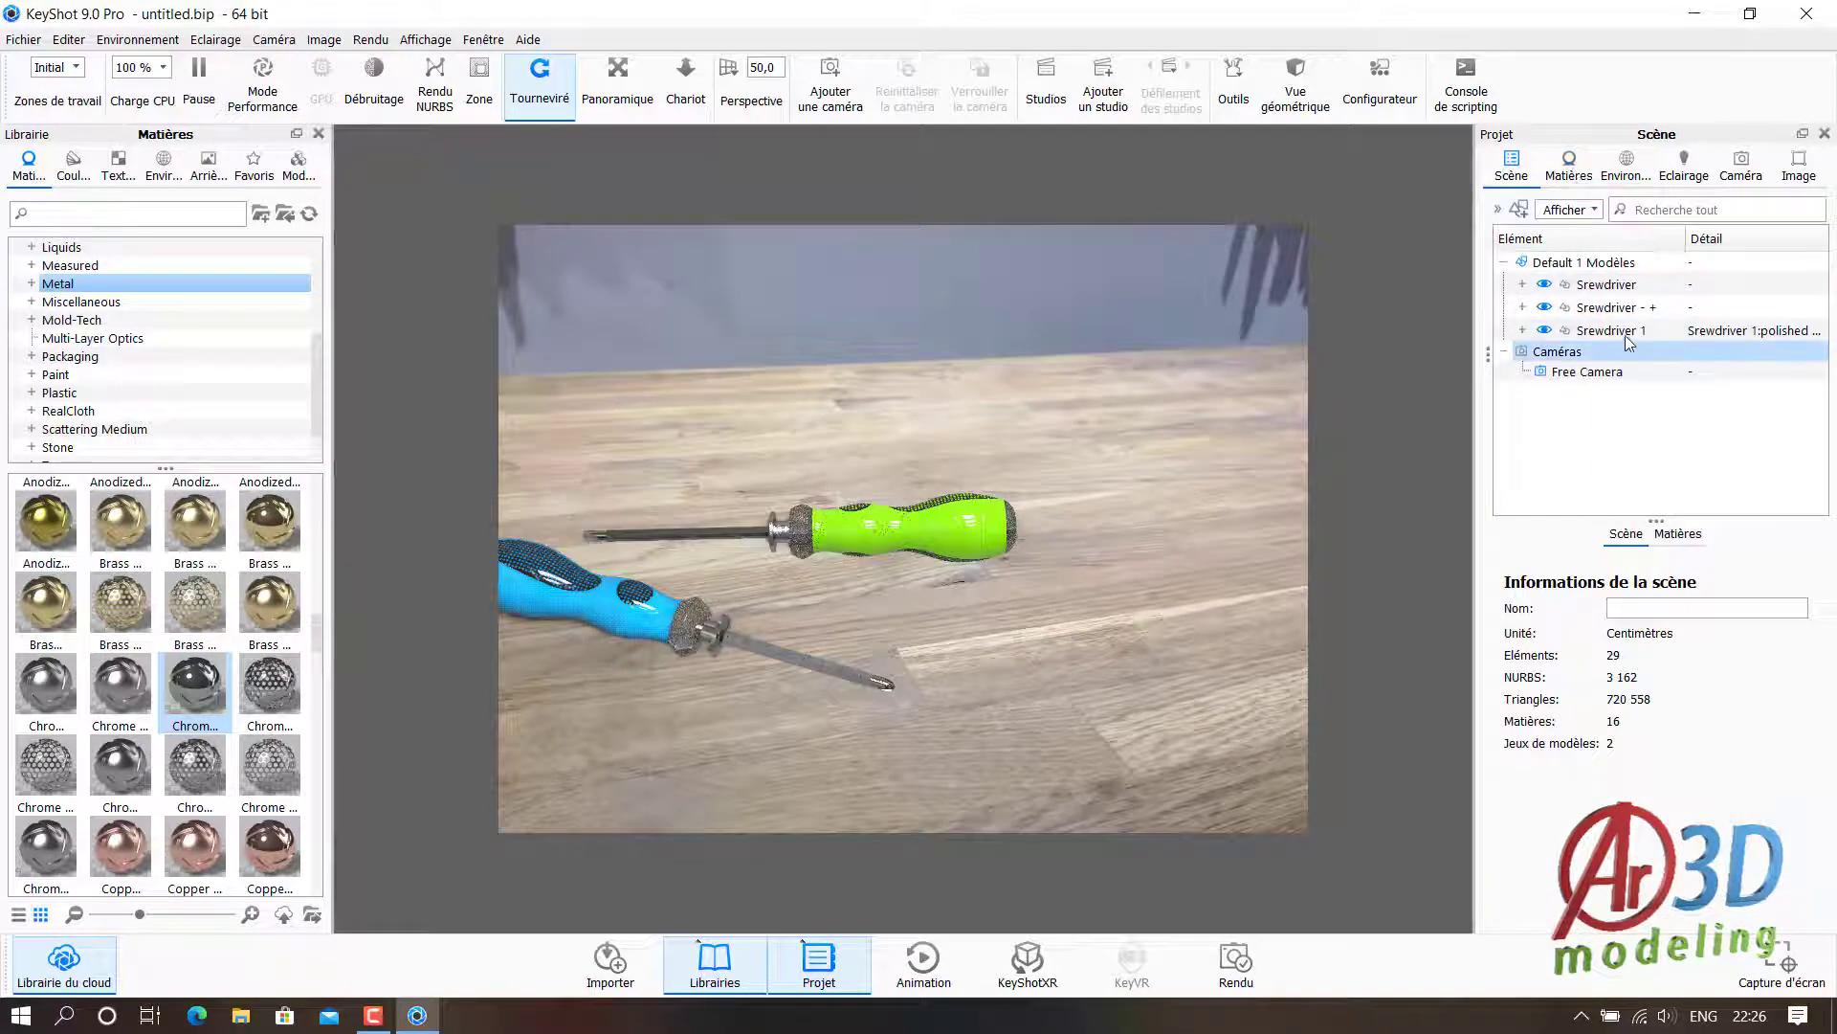
{"action": "left_click", "coordinate": [1626, 335]}
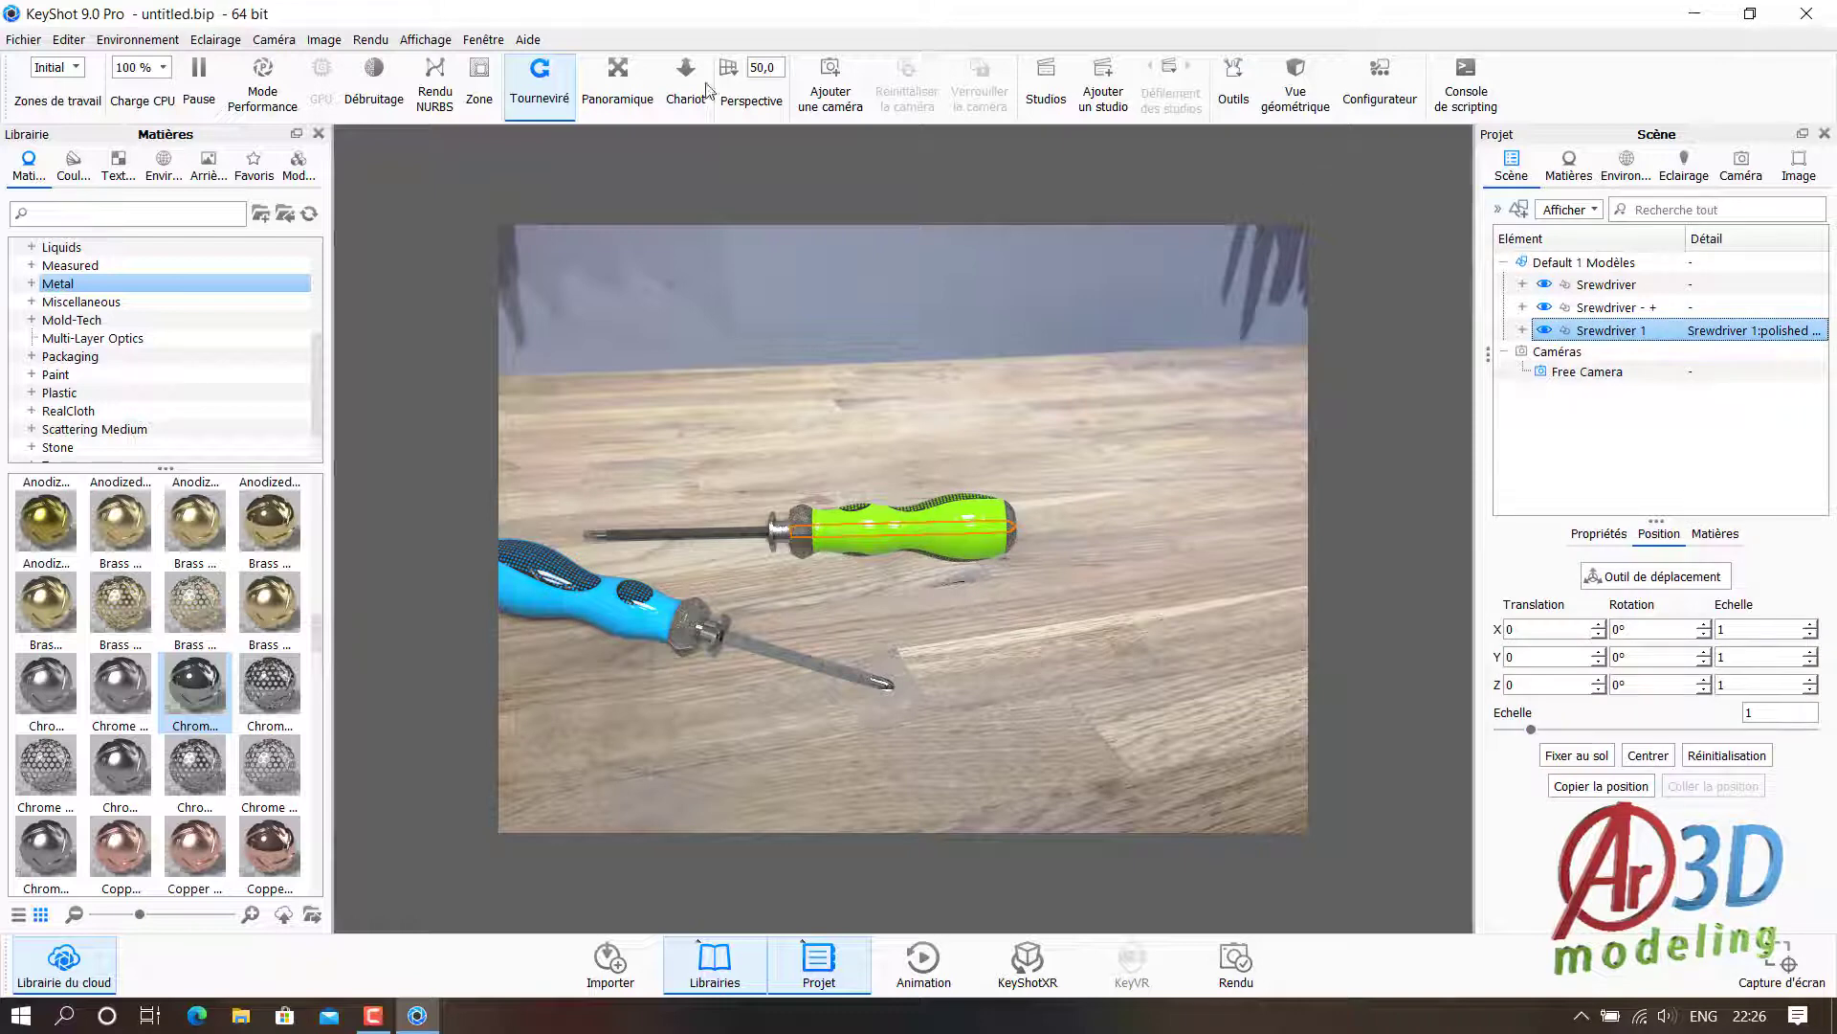
- Move the Srewdriver 1 bit onto the table in front of the screwdrivers
{"action": "left_click", "coordinate": [1244, 91]}
{"action": "left_click", "coordinate": [996, 220]}
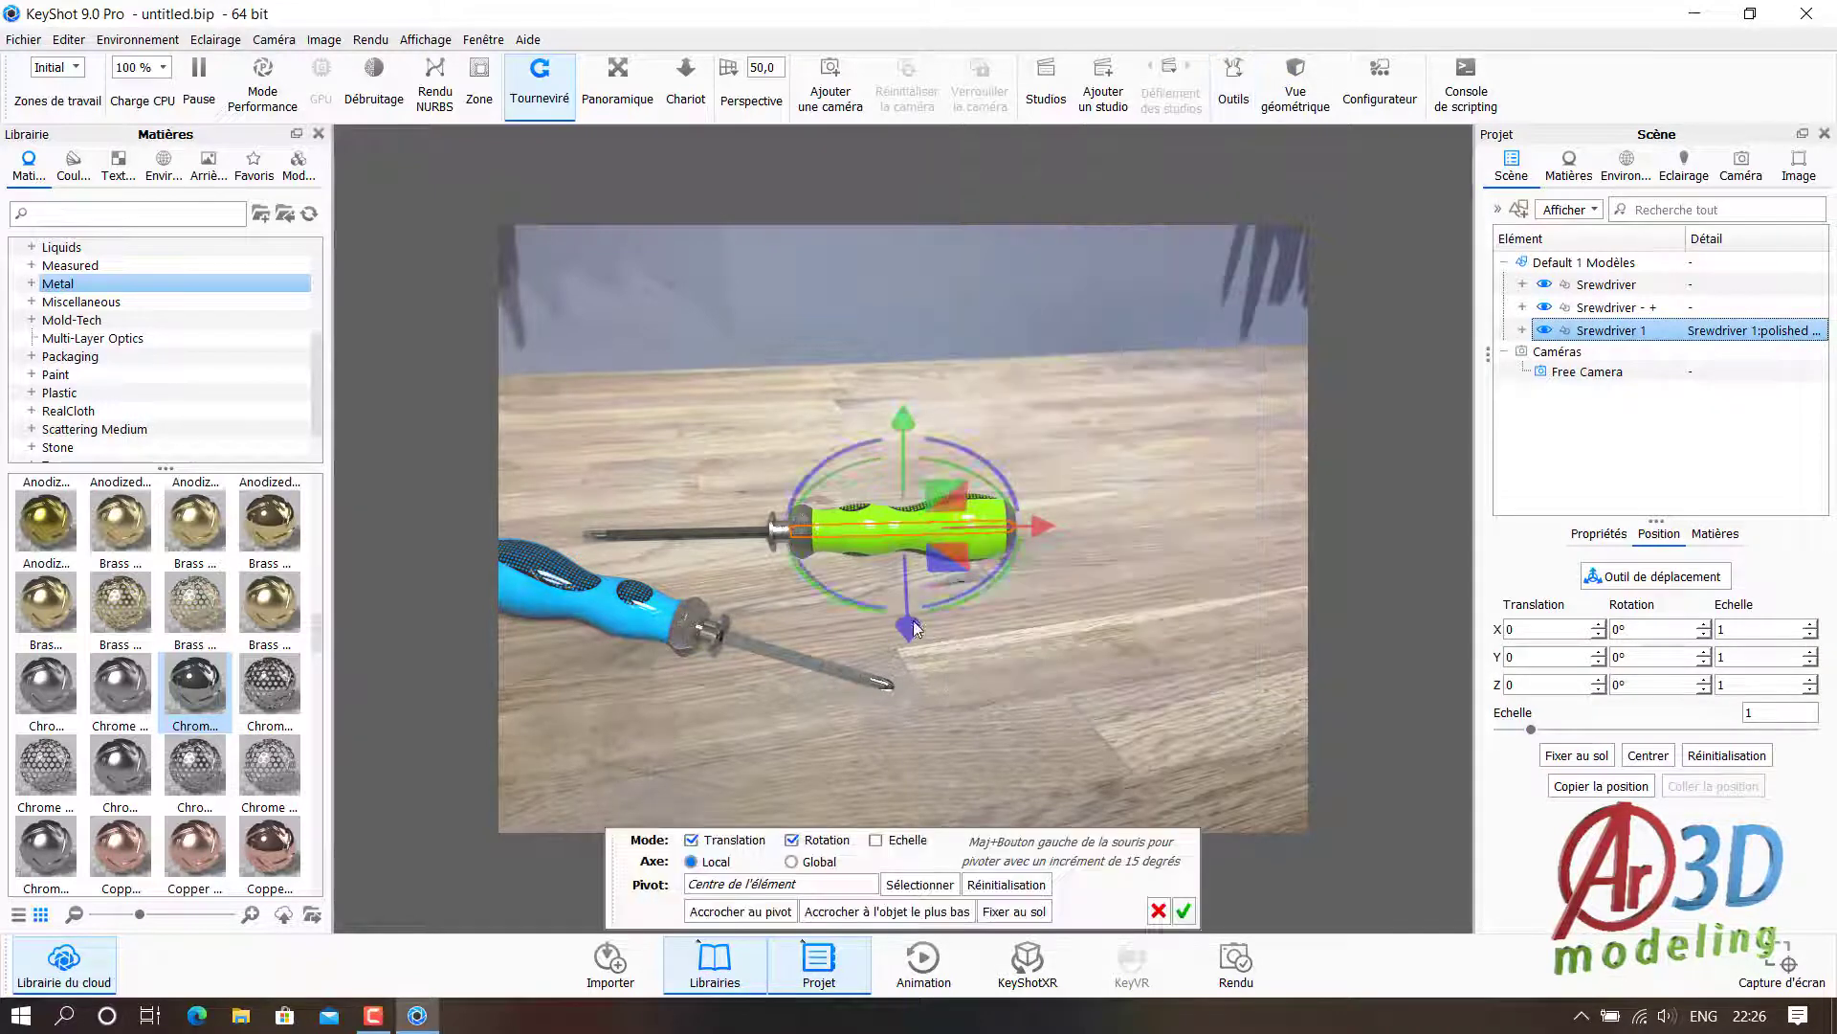
{"action": "mouse_move", "coordinate": [913, 620]}
{"action": "left_mouse_down"}
{"action": "mouse_move", "coordinate": [905, 842]}
{"action": "mouse_move", "coordinate": [804, 798]}
{"action": "left_mouse_up"}
{"action": "left_click_drag", "start_coordinate": [648, 651], "coordinate": [647, 691]}
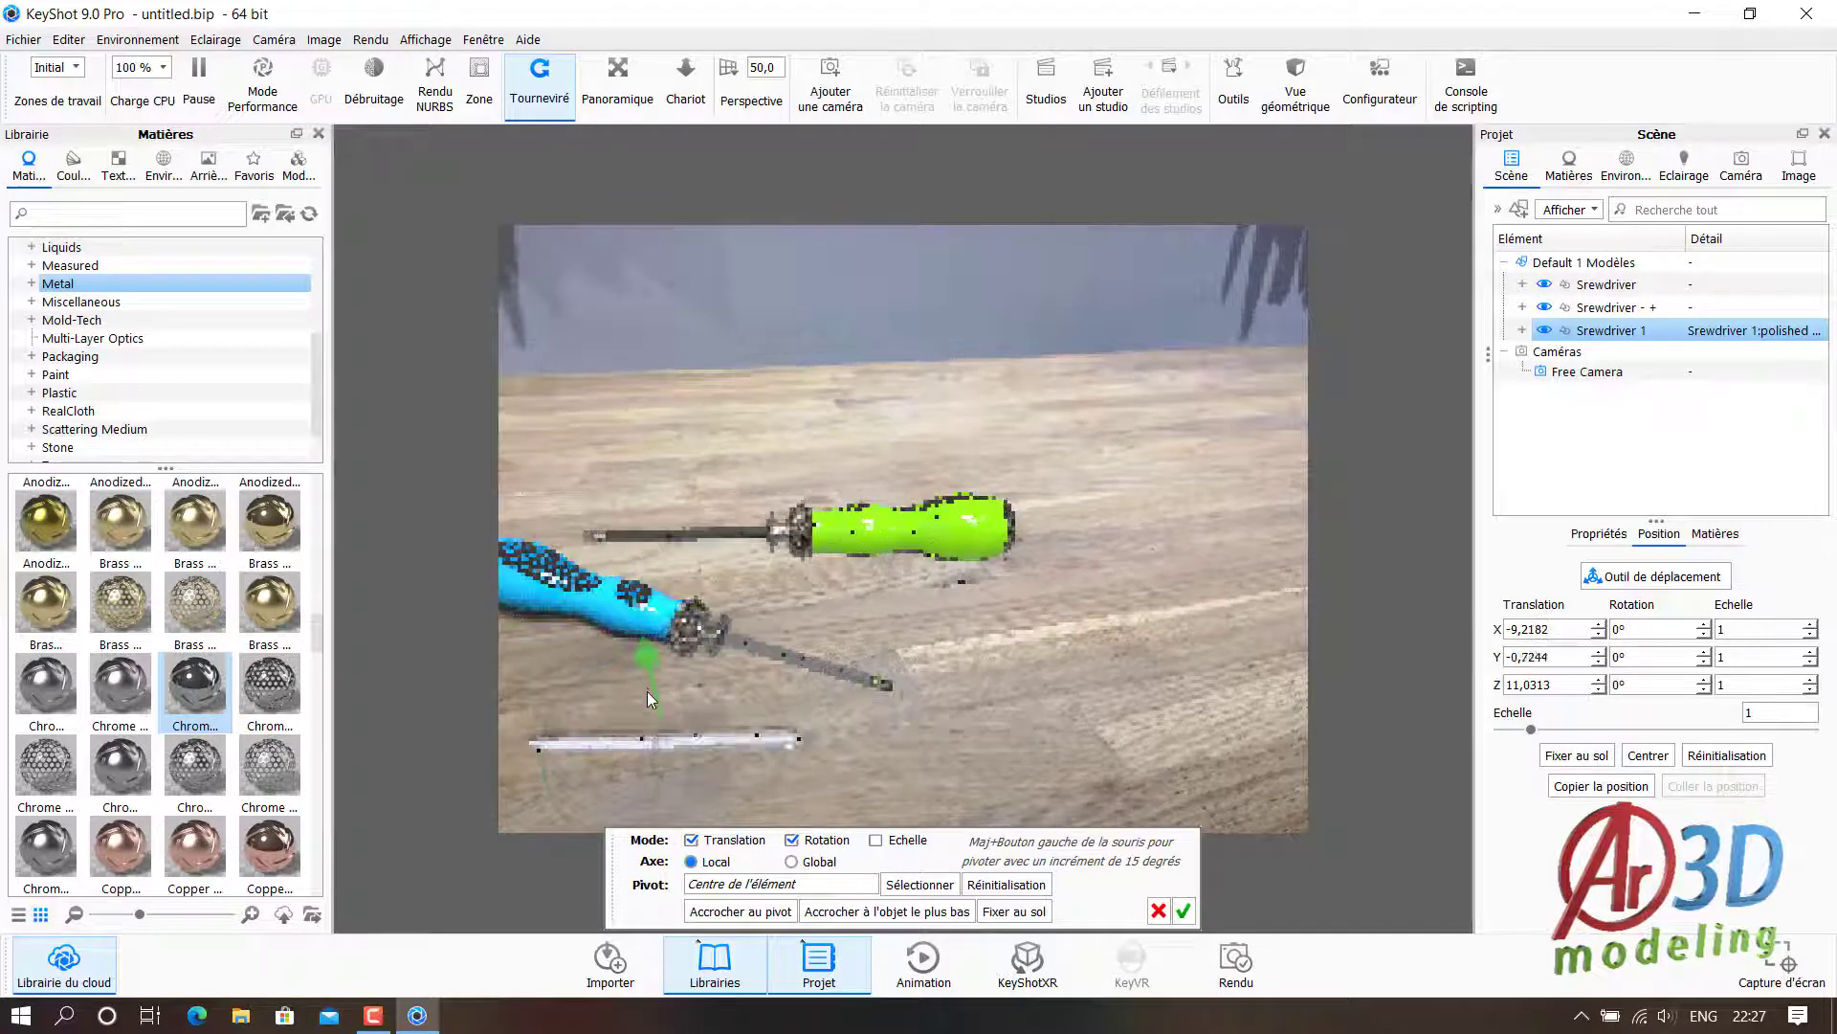
{"action": "left_click", "coordinate": [1185, 911]}
{"action": "mouse_move", "coordinate": [887, 652]}
{"action": "left_mouse_down"}
{"action": "mouse_move", "coordinate": [949, 635]}
{"action": "mouse_move", "coordinate": [1128, 647]}
{"action": "mouse_move", "coordinate": [972, 637]}
{"action": "left_mouse_up"}
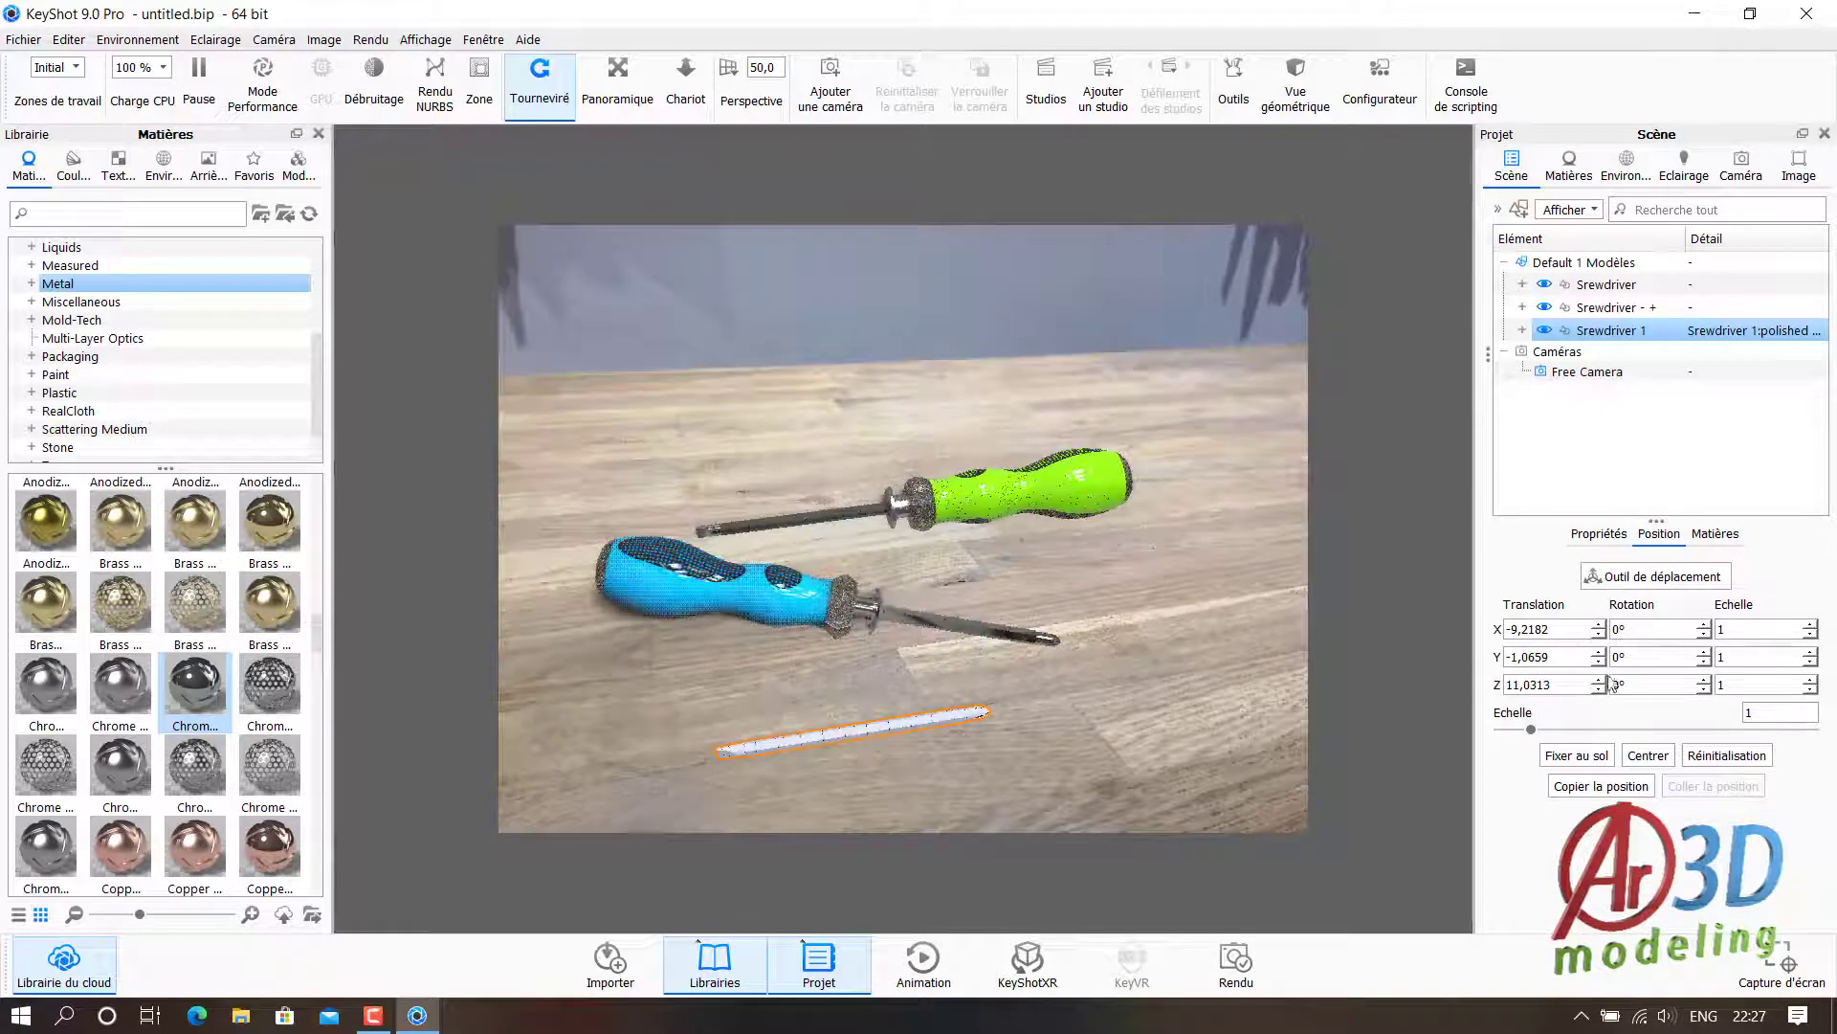
- Give the loose bit the project's chrome material
{"action": "left_click", "coordinate": [1560, 164]}
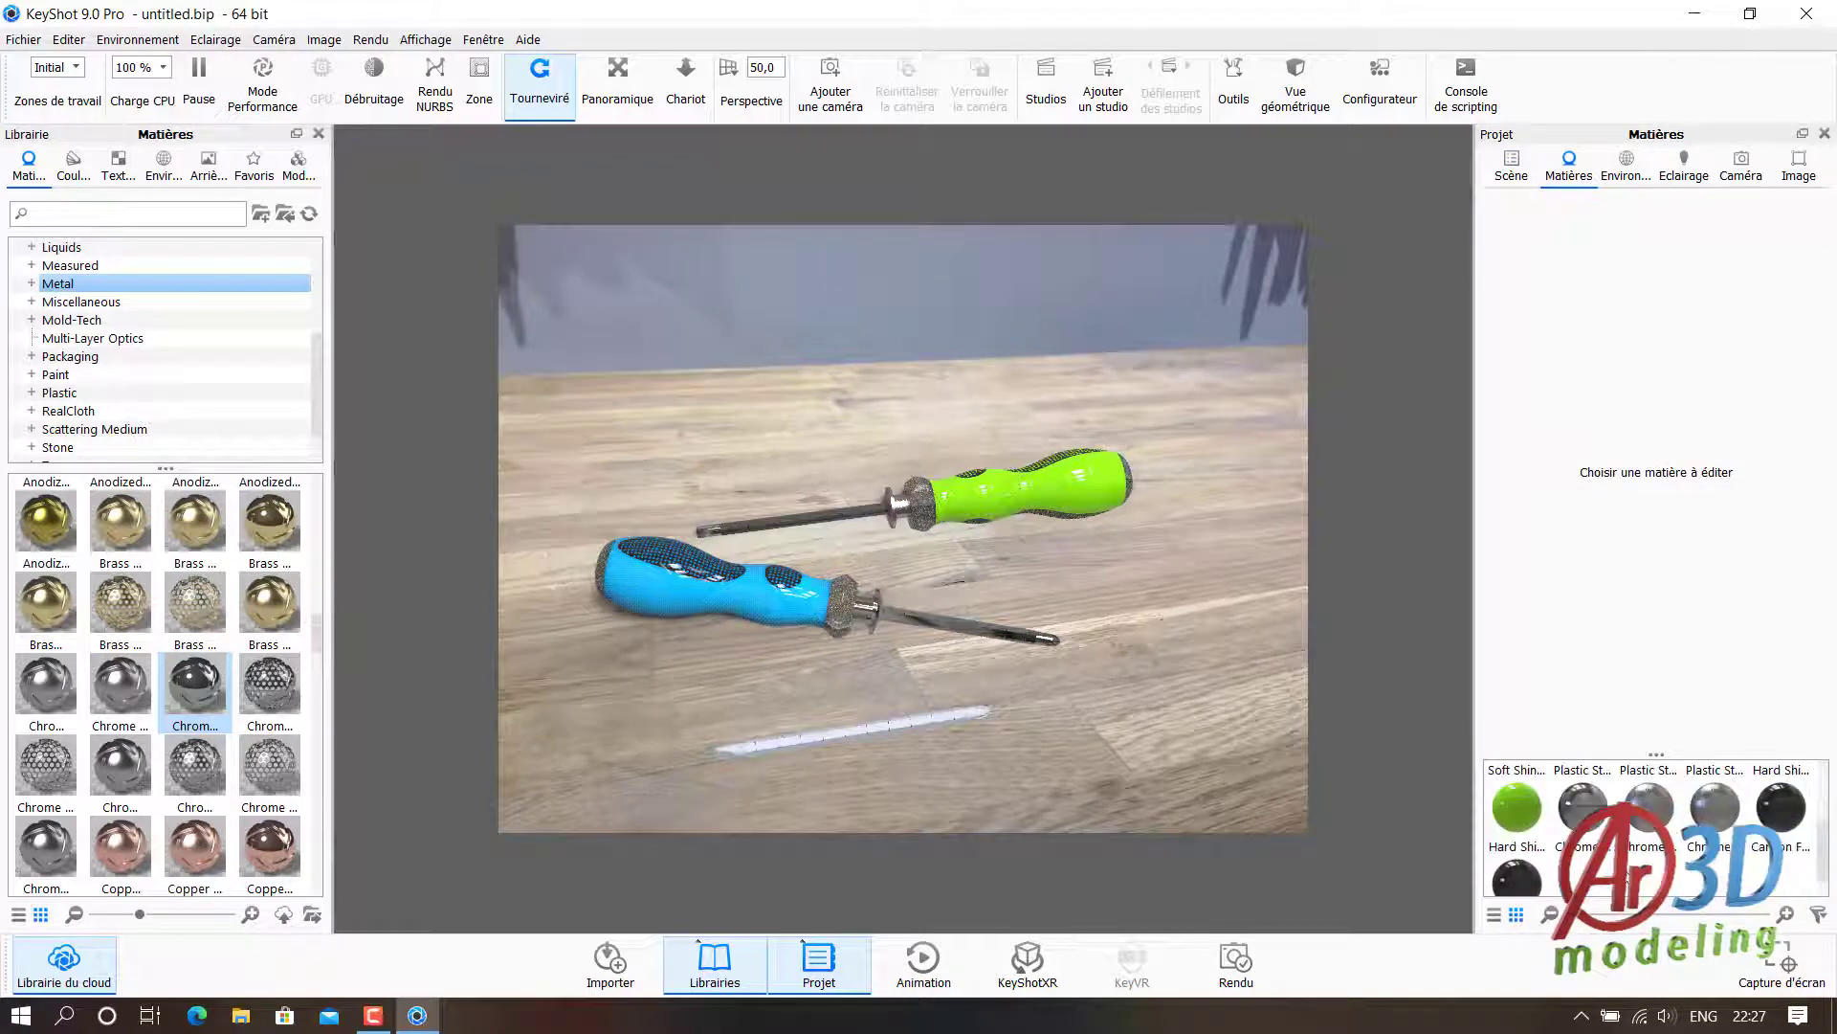
{"action": "left_click_drag", "start_coordinate": [1582, 807], "coordinate": [1114, 705]}
{"action": "left_click_drag", "start_coordinate": [926, 720], "coordinate": [927, 722]}
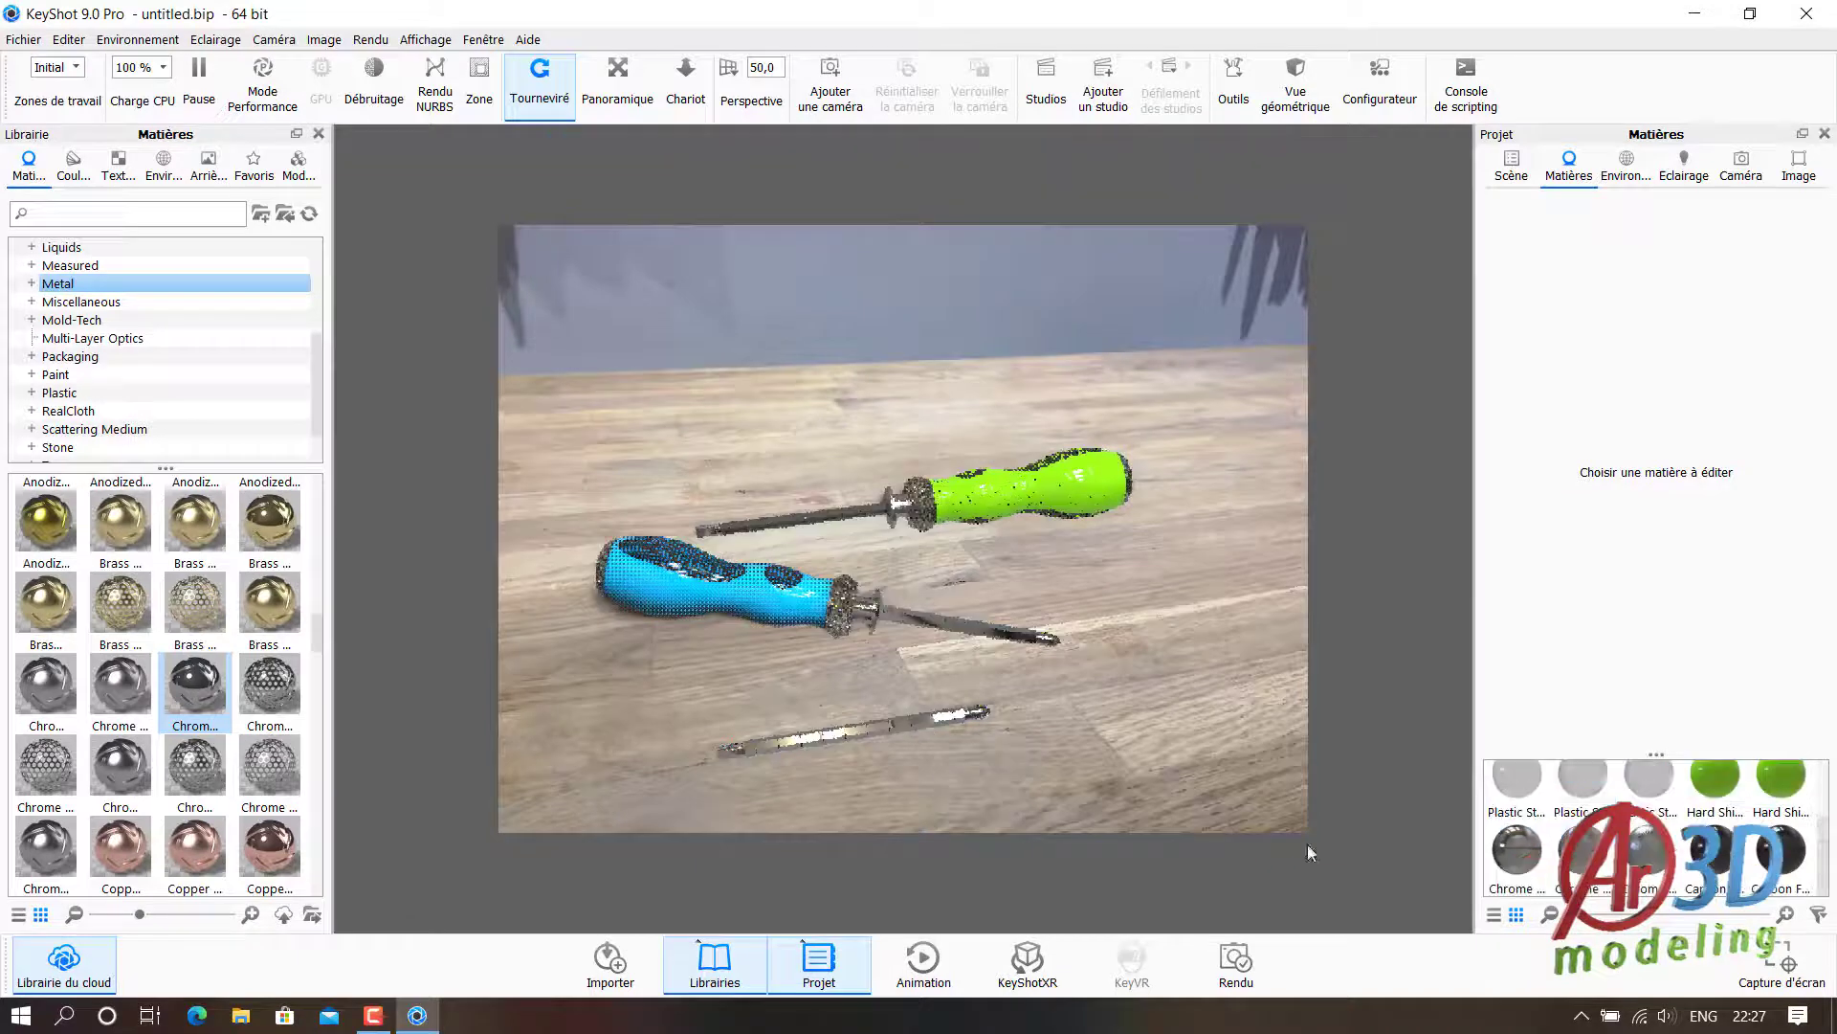
{"action": "left_click", "coordinate": [23, 40]}
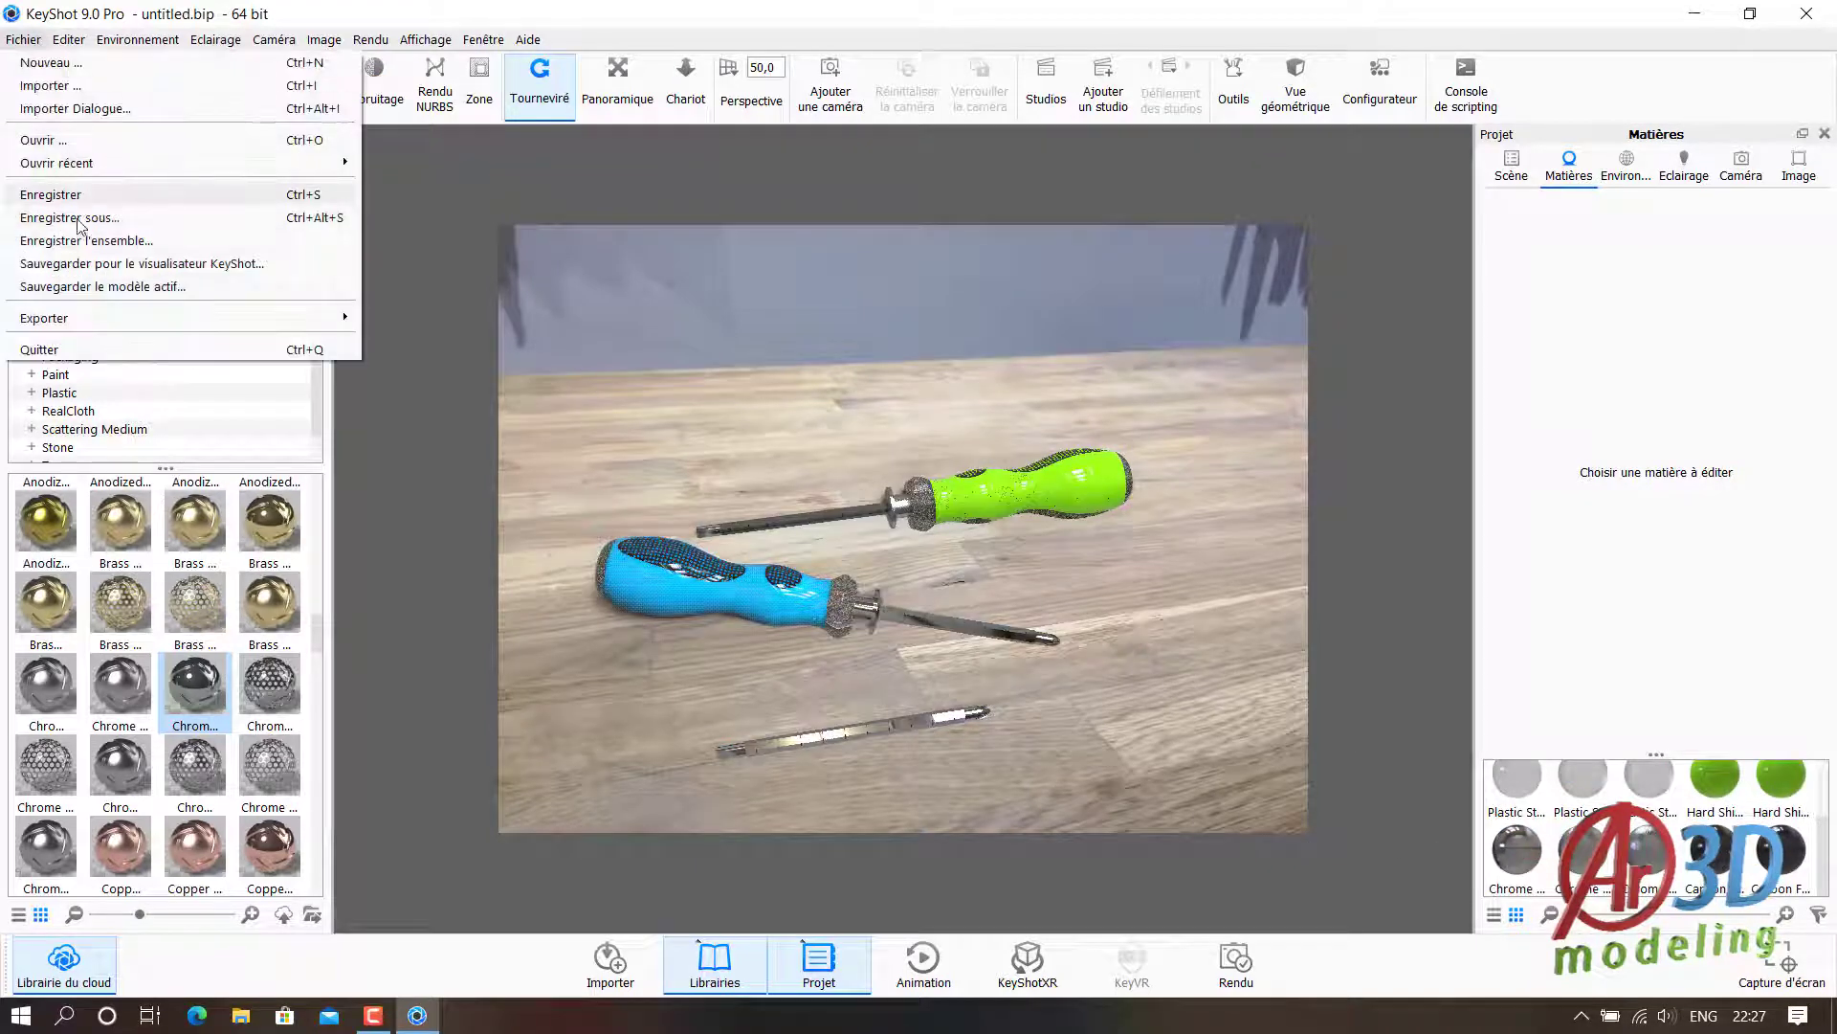
- Import Srewdriver.SLDPRT into the scene with default import settings
{"action": "left_click", "coordinate": [48, 85]}
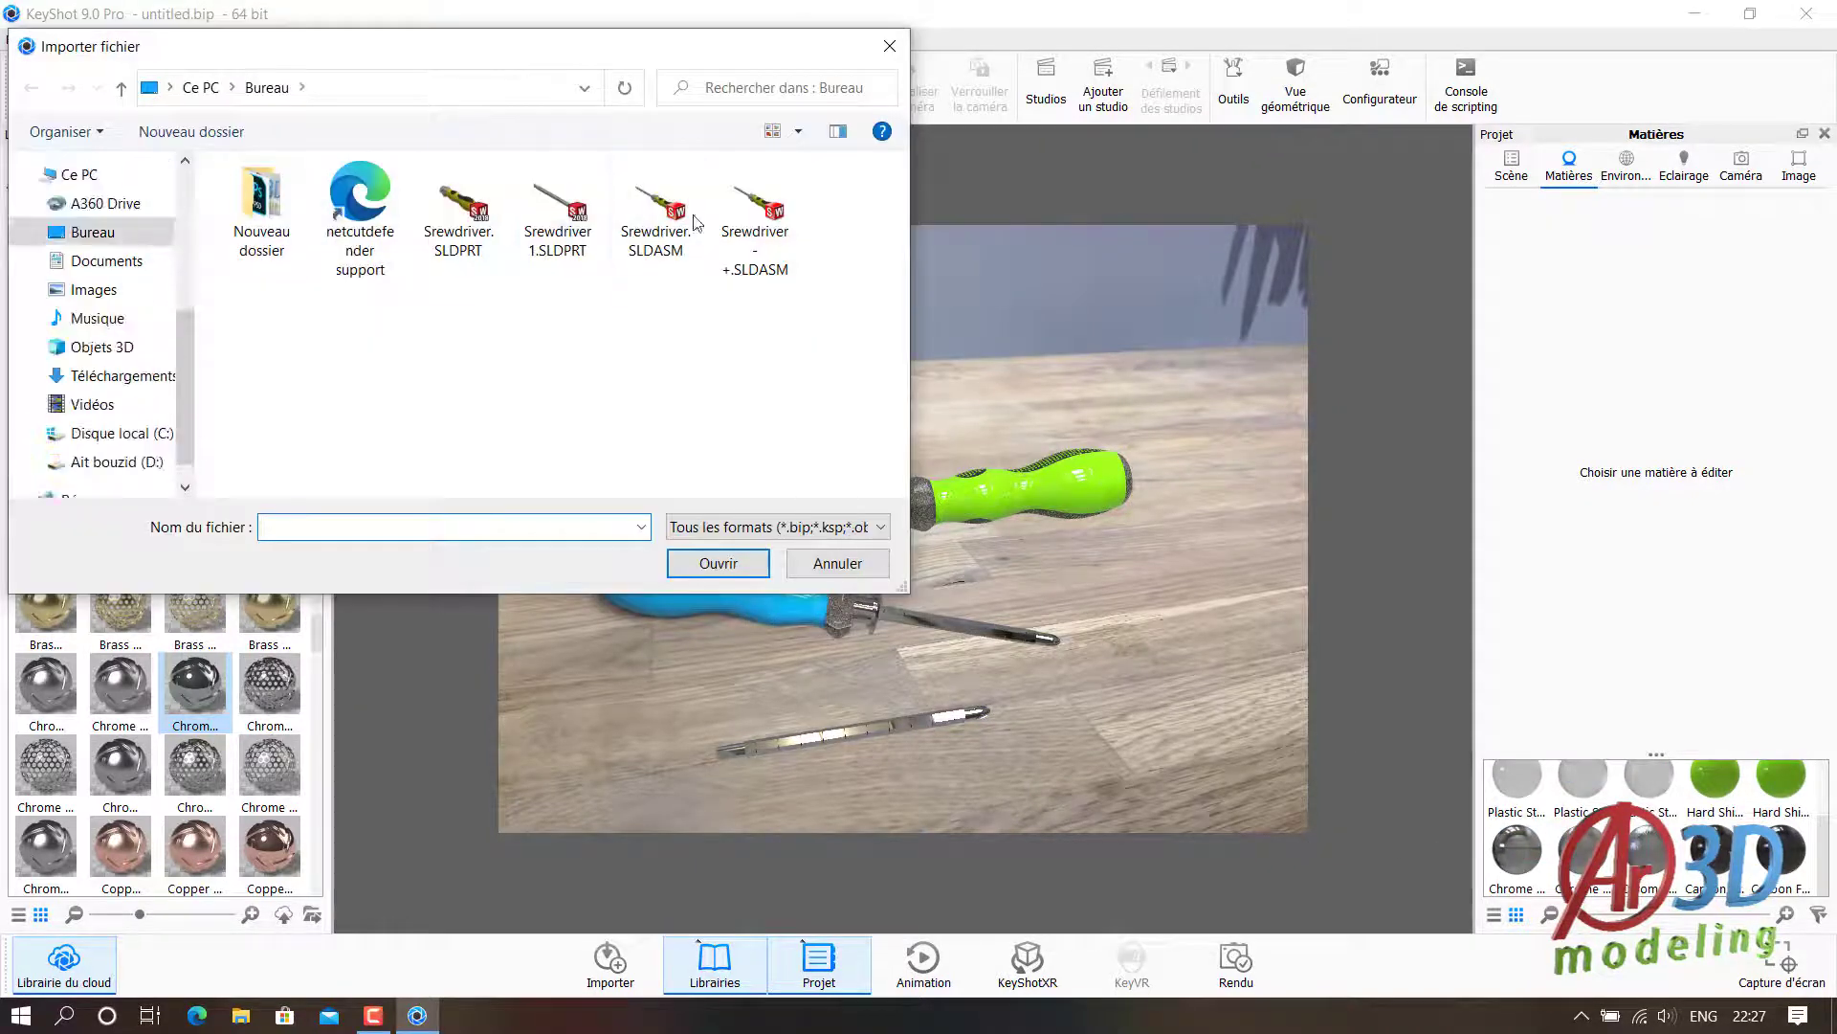
{"action": "double_click", "coordinate": [458, 209]}
{"action": "left_click", "coordinate": [1078, 812]}
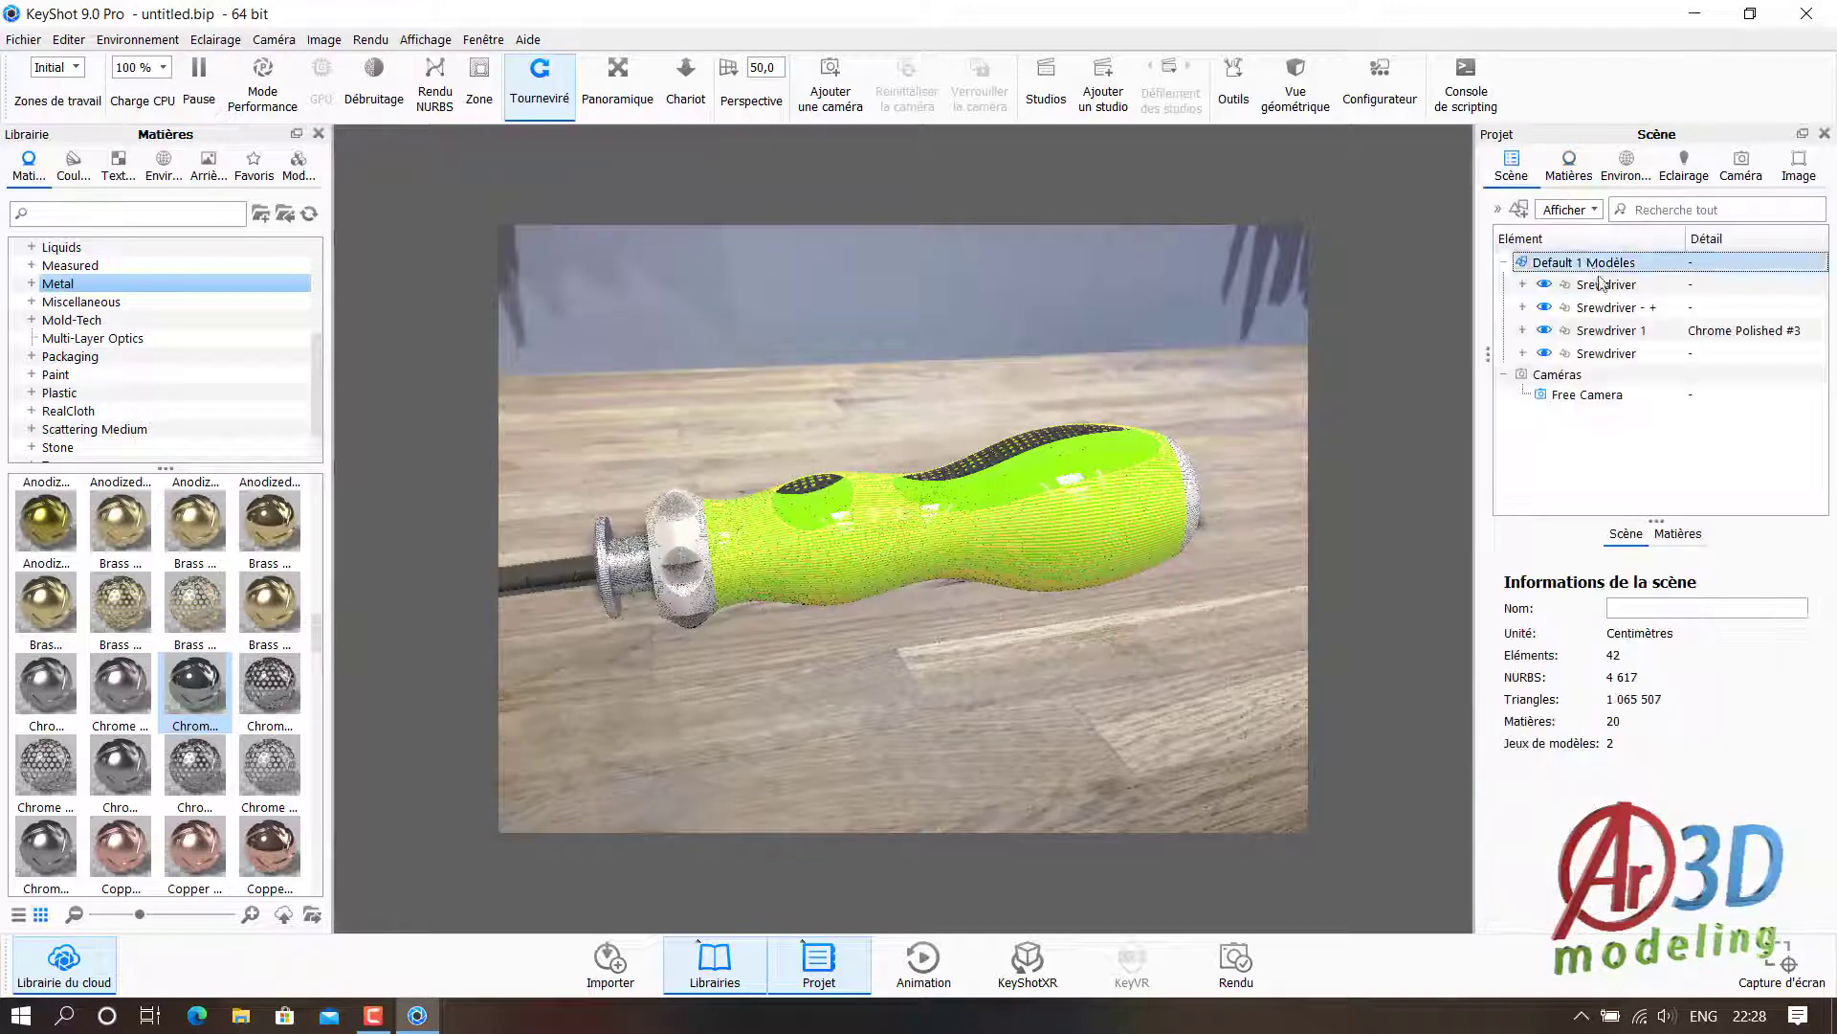
- Rotate the new yellow screwdriver to -49.414° and place it right of the others
{"action": "left_click", "coordinate": [1234, 82]}
{"action": "left_click", "coordinate": [1005, 225]}
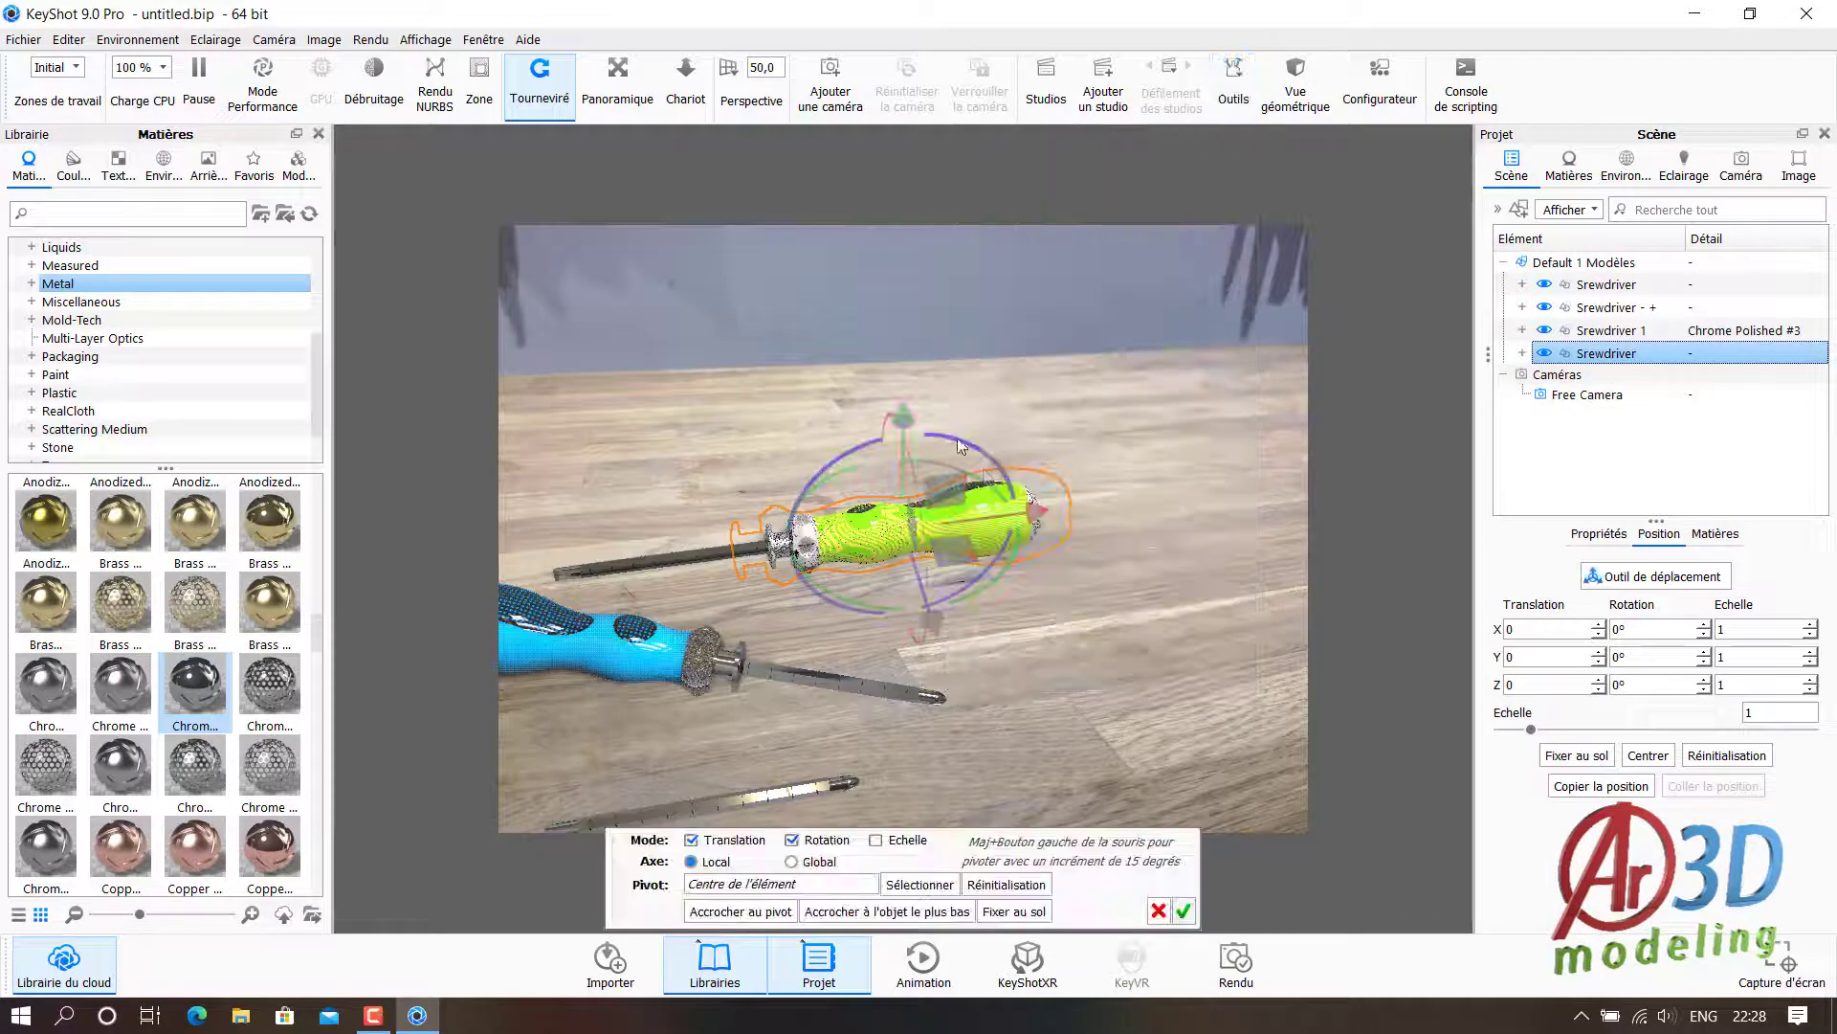
{"action": "mouse_move", "coordinate": [946, 624]}
{"action": "left_mouse_down"}
{"action": "mouse_move", "coordinate": [1112, 783]}
{"action": "mouse_move", "coordinate": [1043, 659]}
{"action": "mouse_move", "coordinate": [886, 693]}
{"action": "mouse_move", "coordinate": [930, 649]}
{"action": "left_mouse_up"}
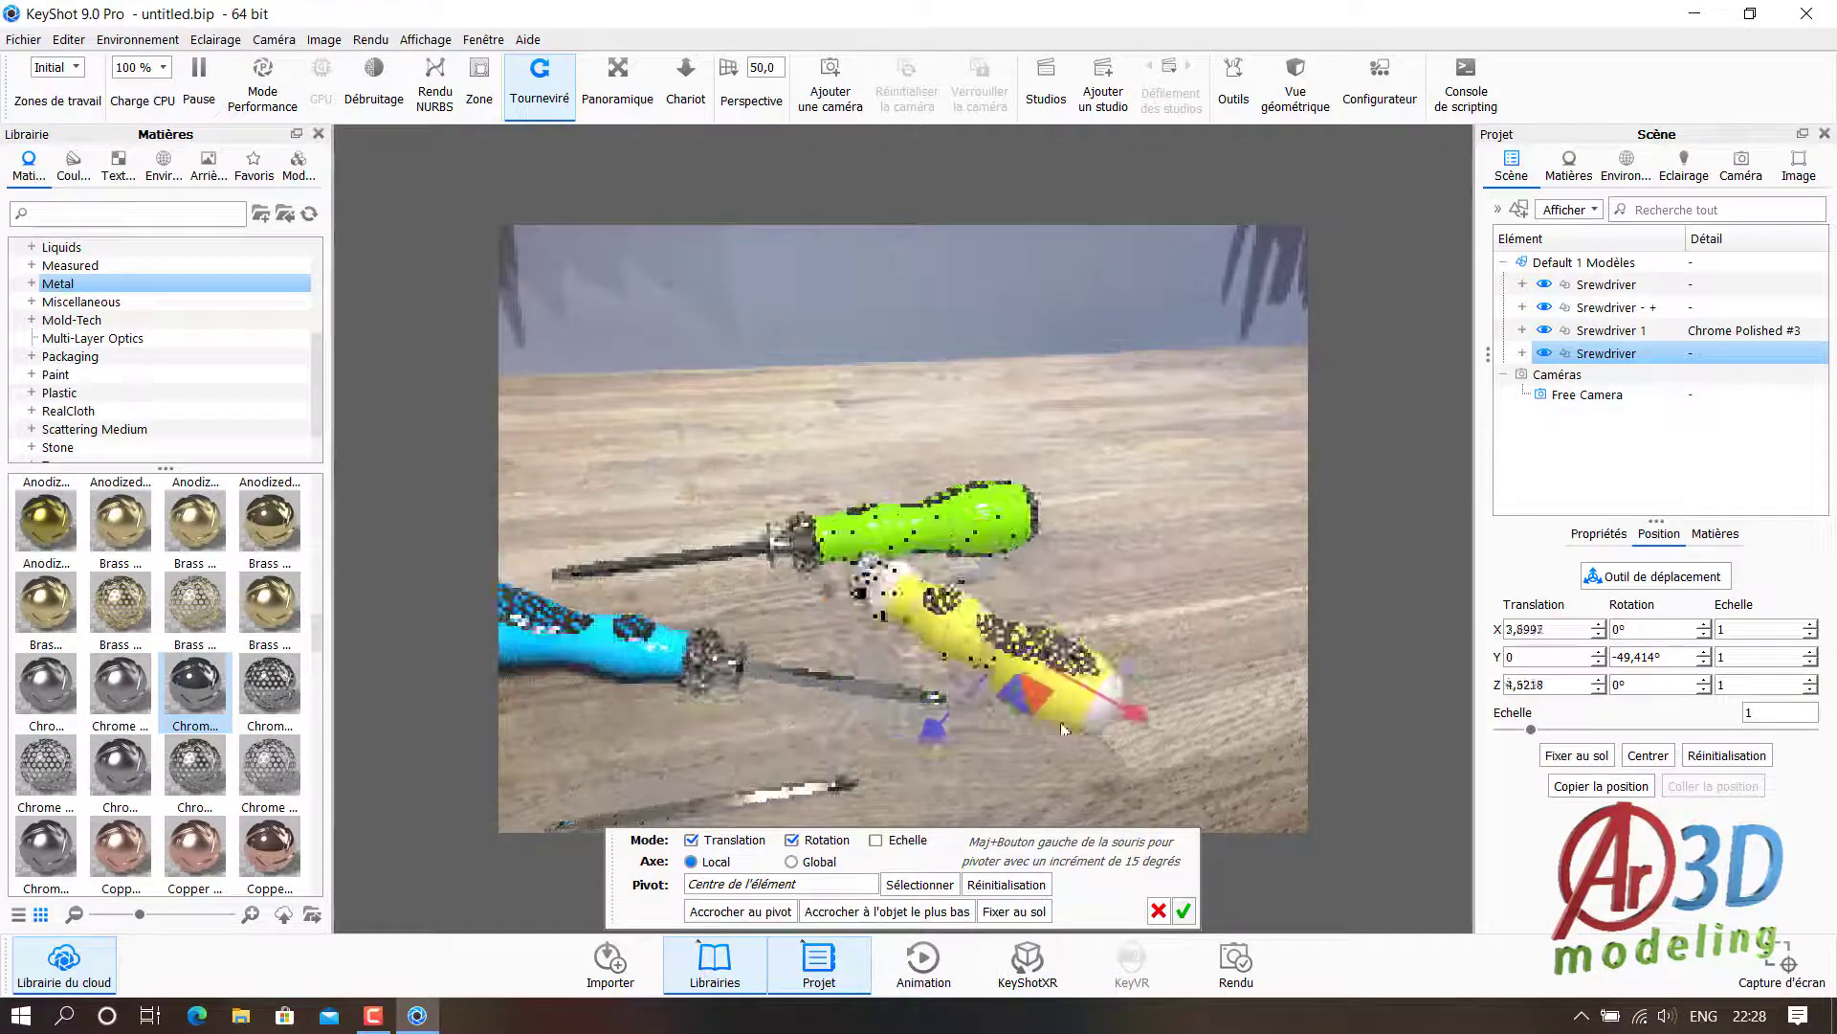
{"action": "left_click_drag", "start_coordinate": [931, 649], "coordinate": [862, 571]}
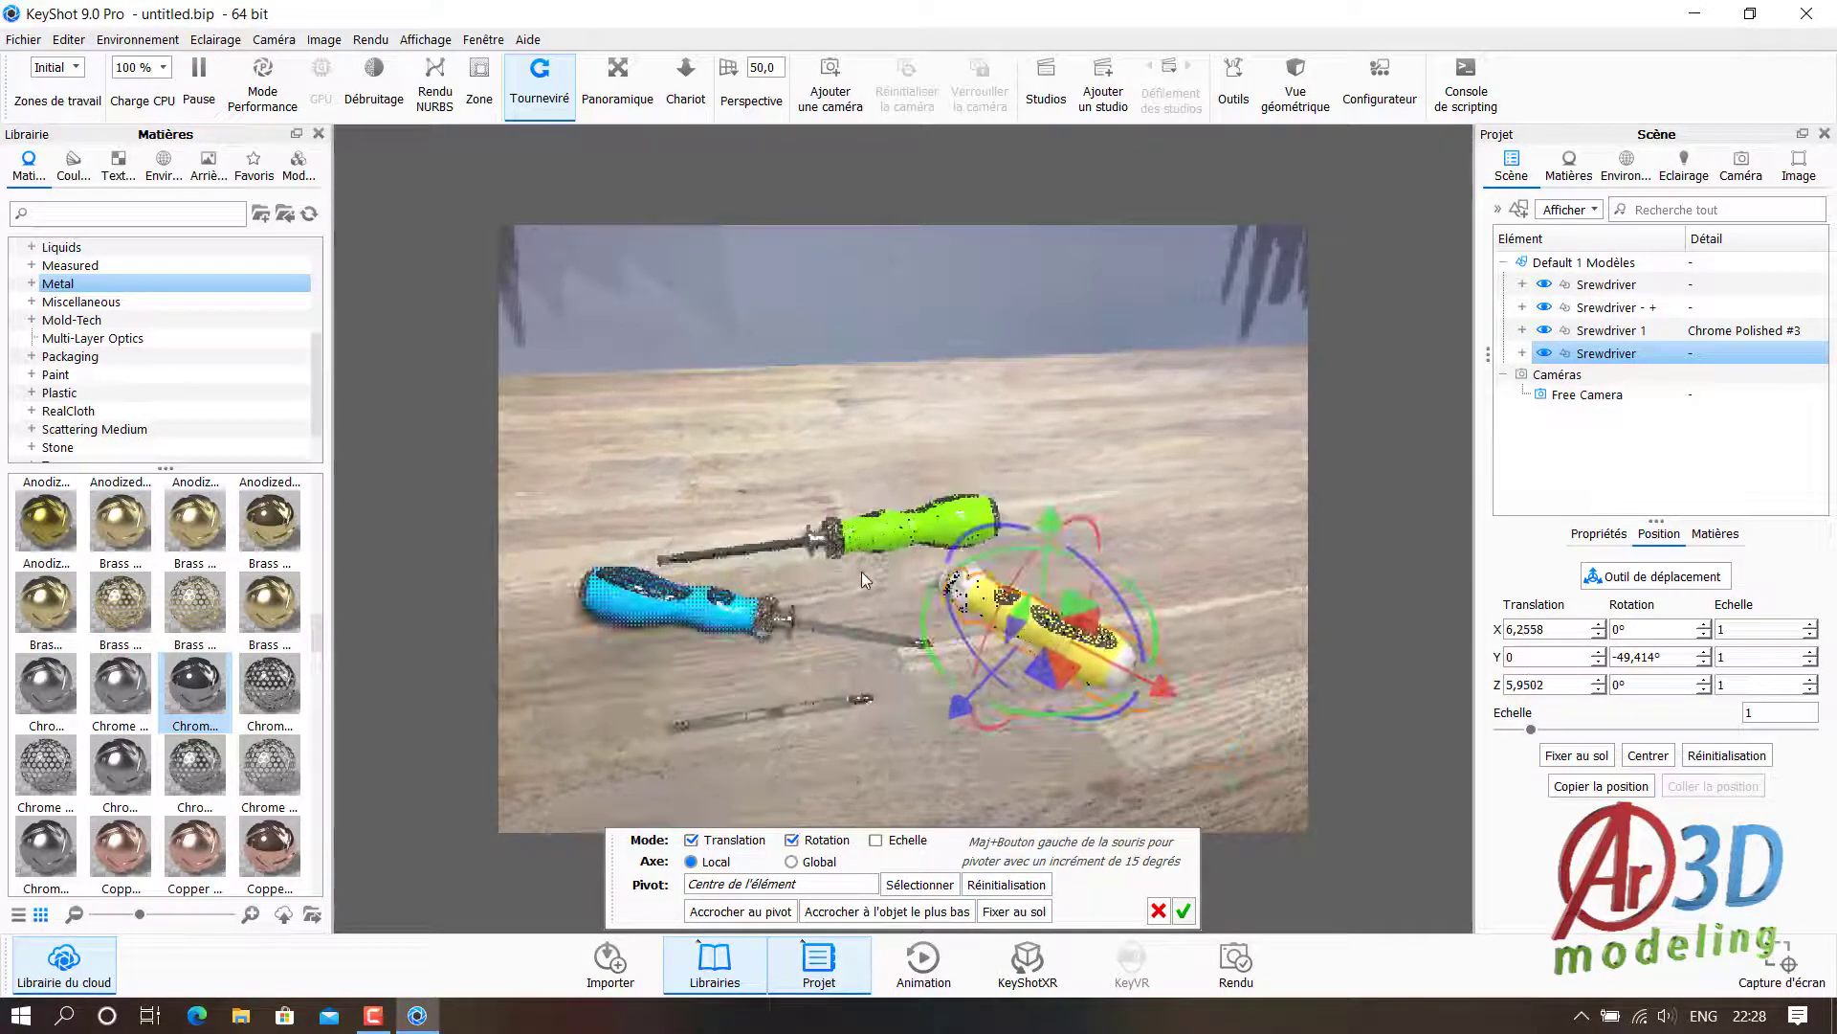
{"action": "left_click", "coordinate": [1182, 910]}
{"action": "scroll", "coordinate": [818, 647], "scroll_direction": "up", "scroll_amount": 2}
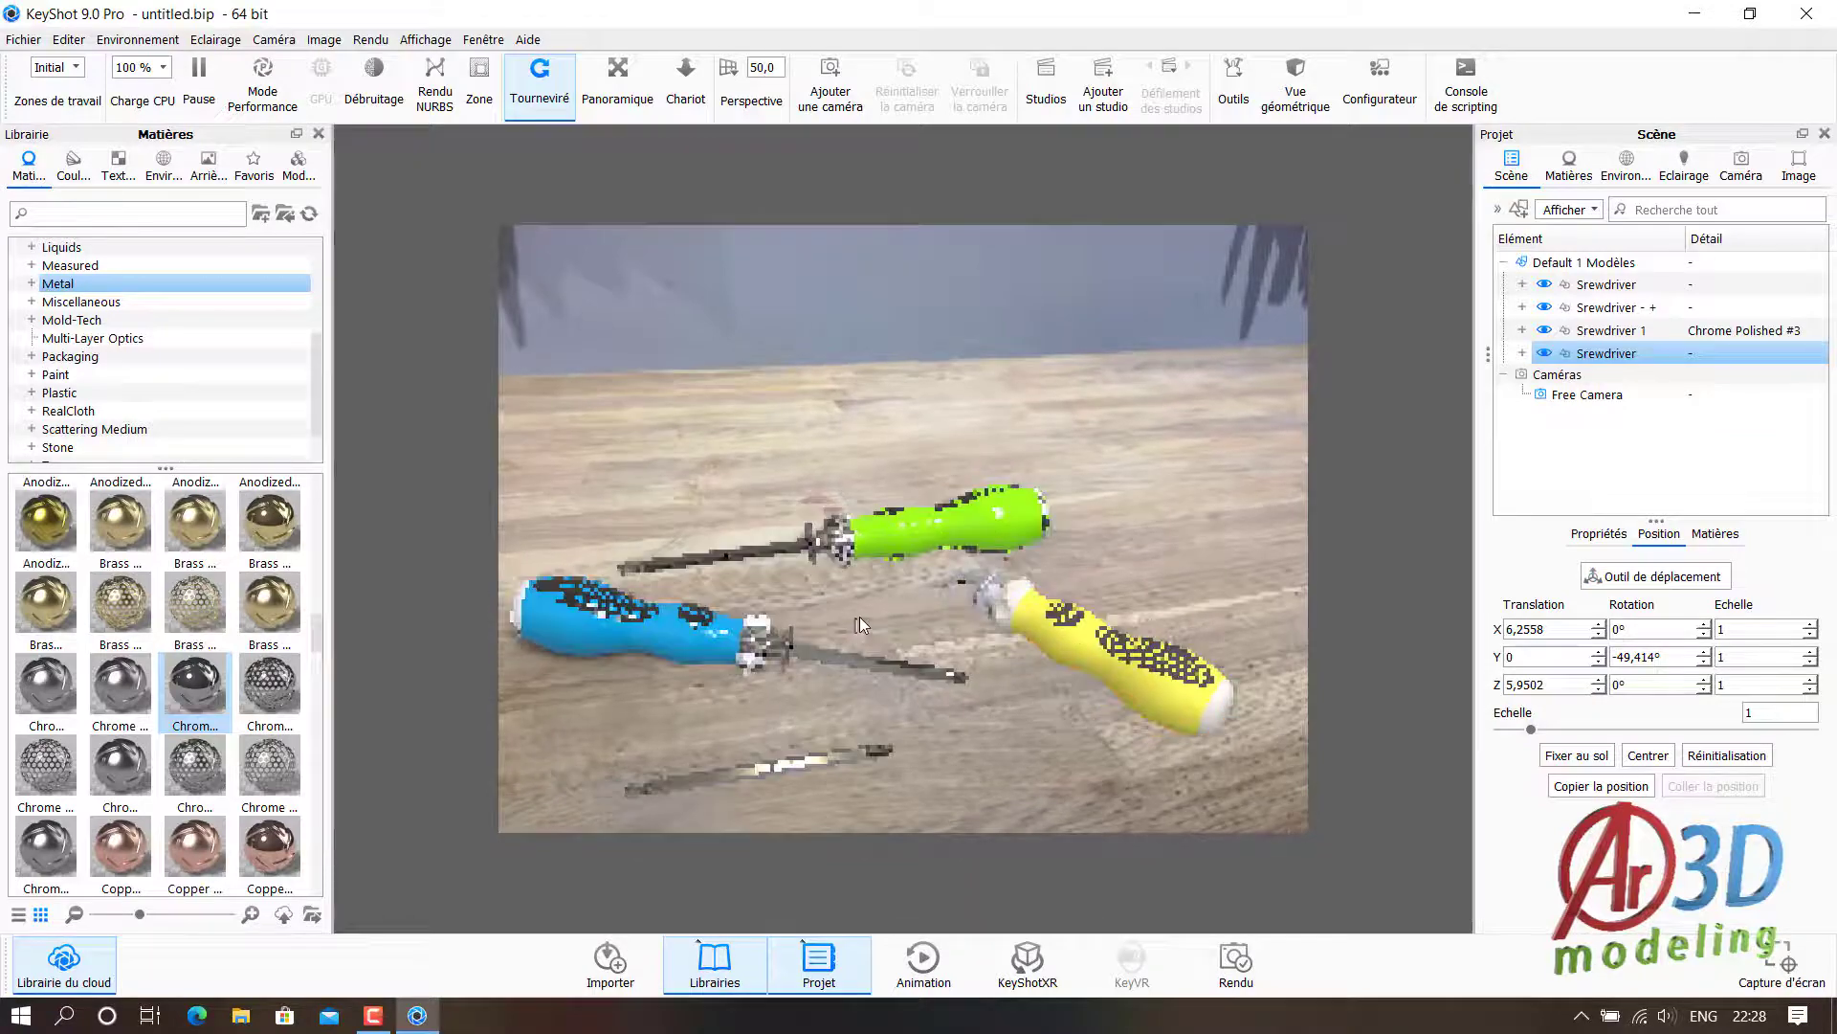
{"action": "left_click_drag", "start_coordinate": [711, 629], "coordinate": [855, 578]}
{"action": "scroll", "coordinate": [165, 706], "scroll_direction": "down", "scroll_amount": 3}
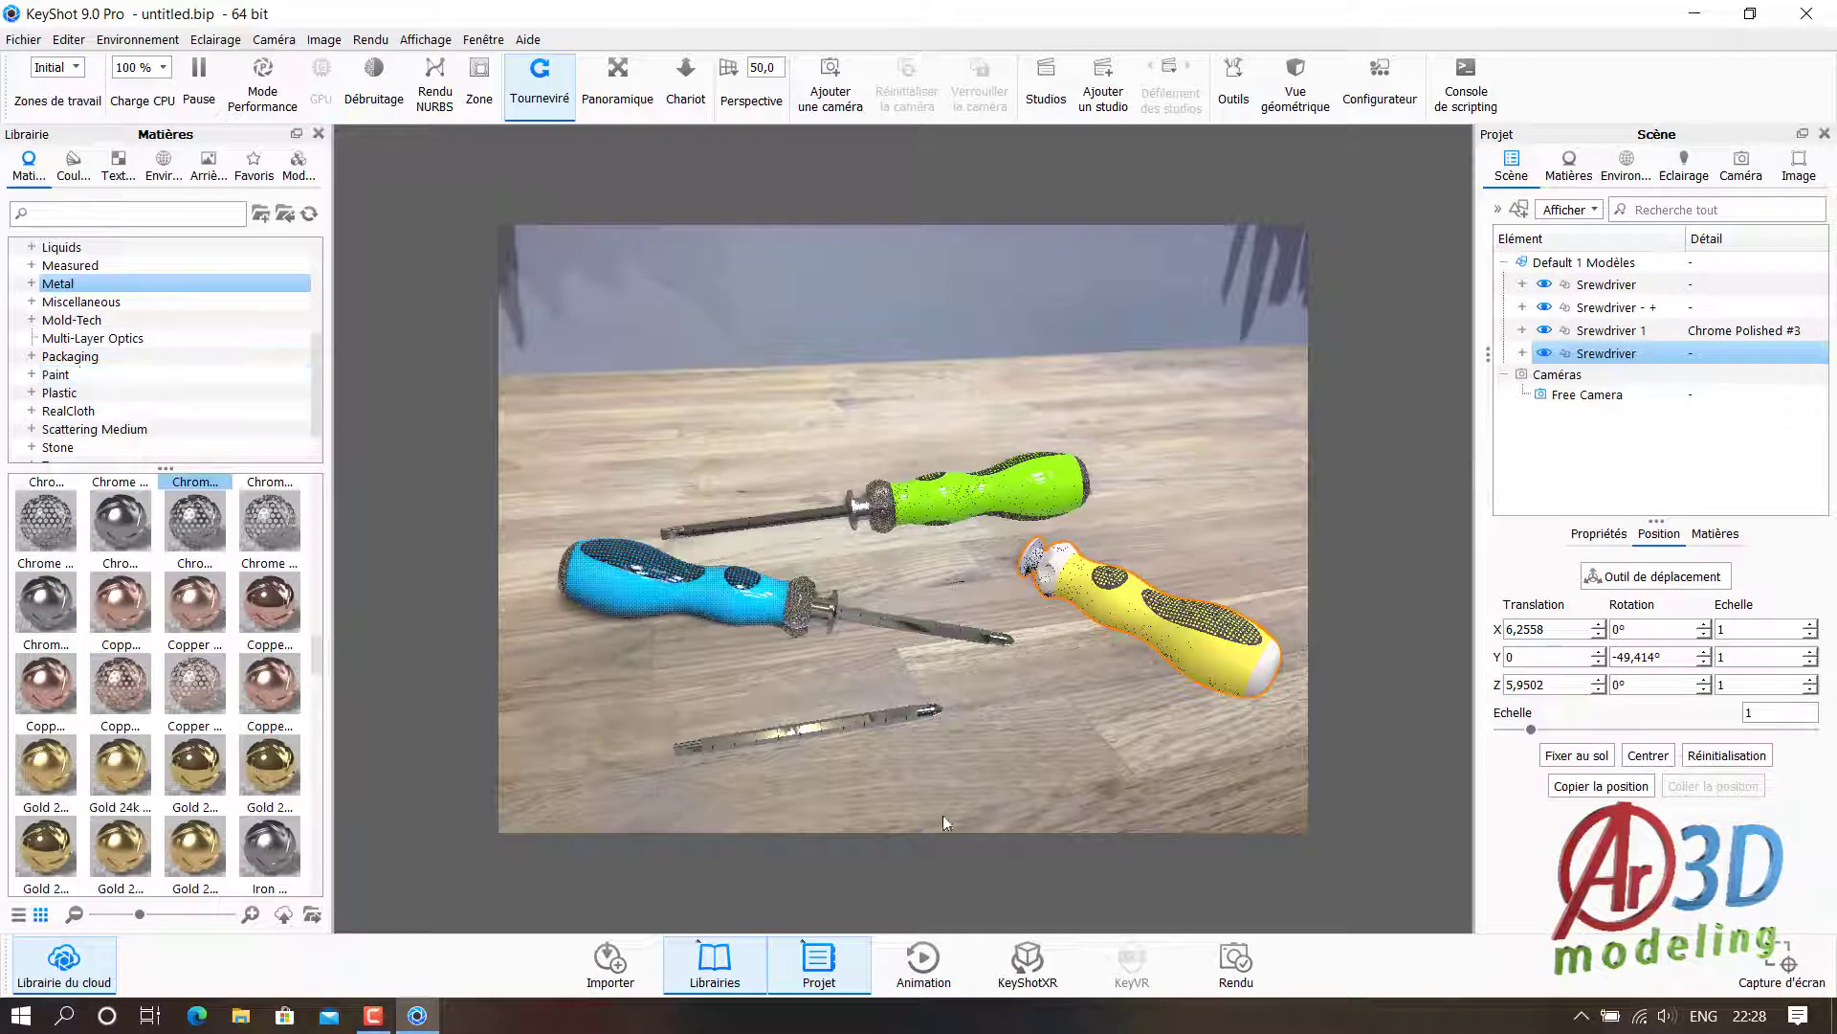
{"action": "scroll", "coordinate": [84, 689], "scroll_direction": "up", "scroll_amount": 3}
{"action": "scroll", "coordinate": [84, 689], "scroll_direction": "up", "scroll_amount": 2}
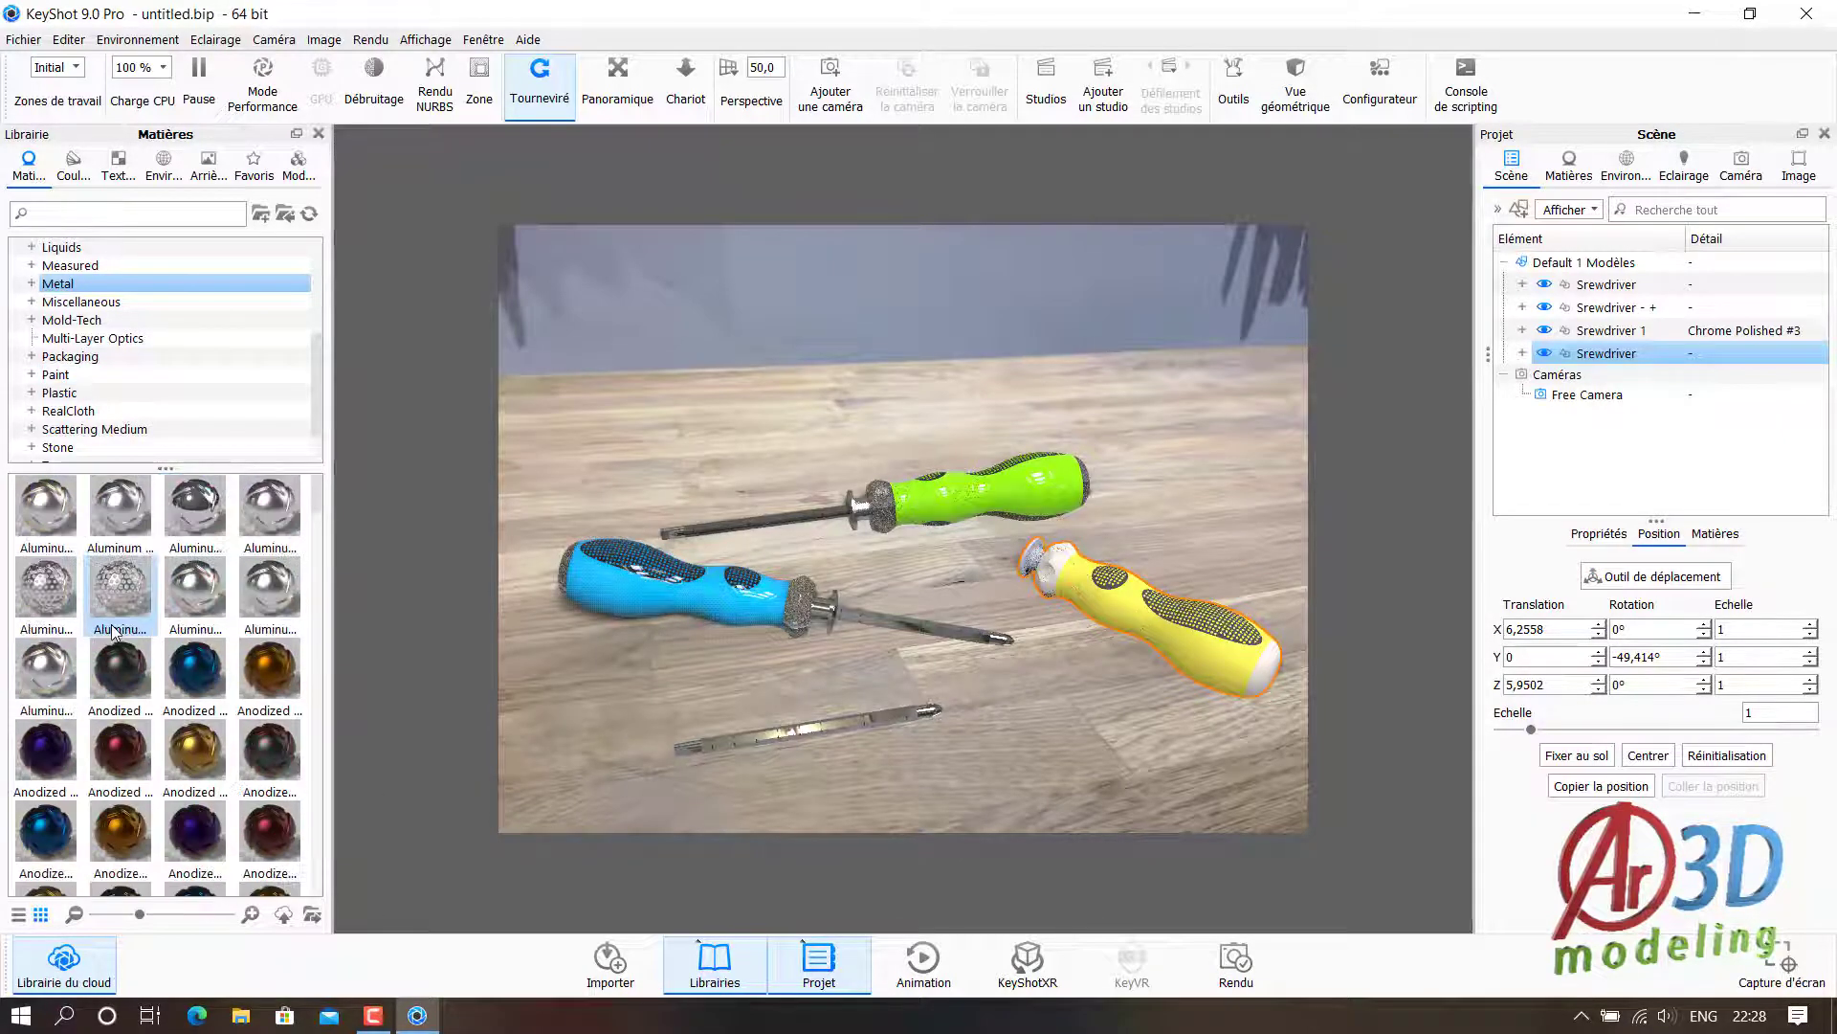
{"action": "scroll", "coordinate": [77, 421], "scroll_direction": "down", "scroll_amount": 1}
- Make the yellow handle red Hard Shiny plastic
{"action": "left_click", "coordinate": [60, 338]}
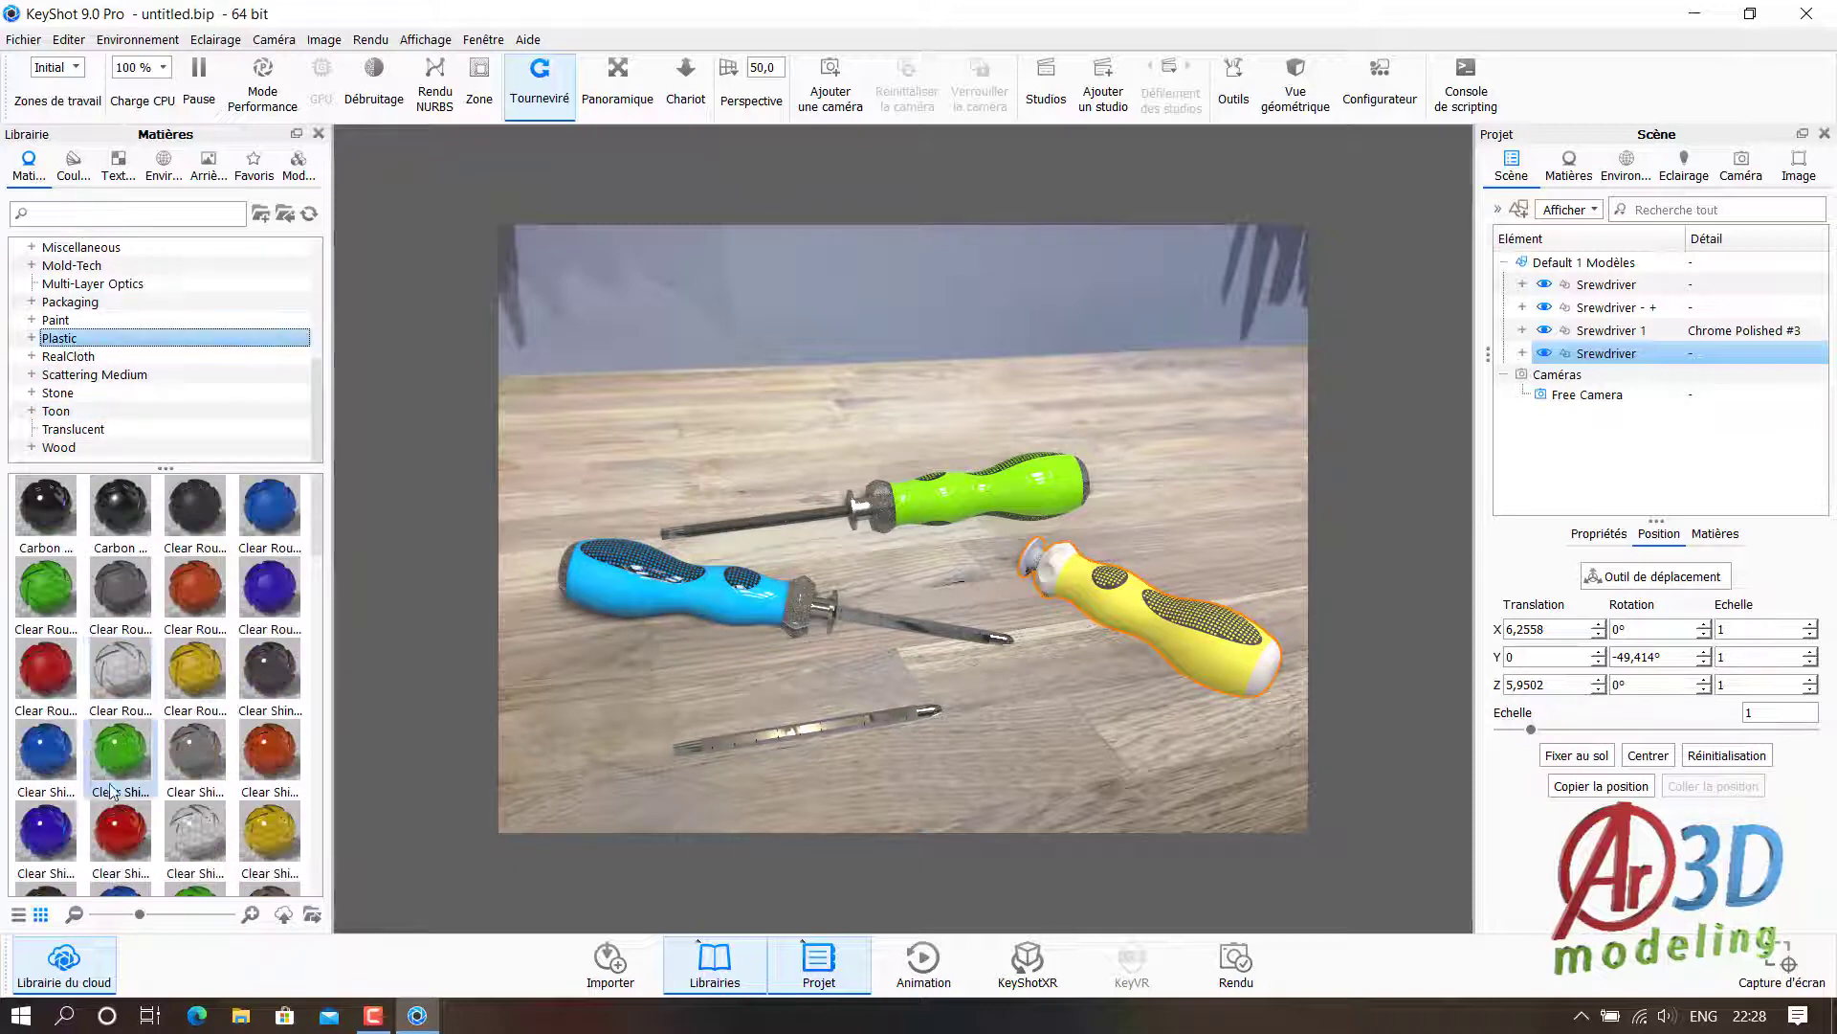
{"action": "mouse_move", "coordinate": [270, 756]}
{"action": "left_mouse_down"}
{"action": "mouse_move", "coordinate": [1078, 630]}
{"action": "mouse_move", "coordinate": [1103, 604]}
{"action": "left_mouse_up"}
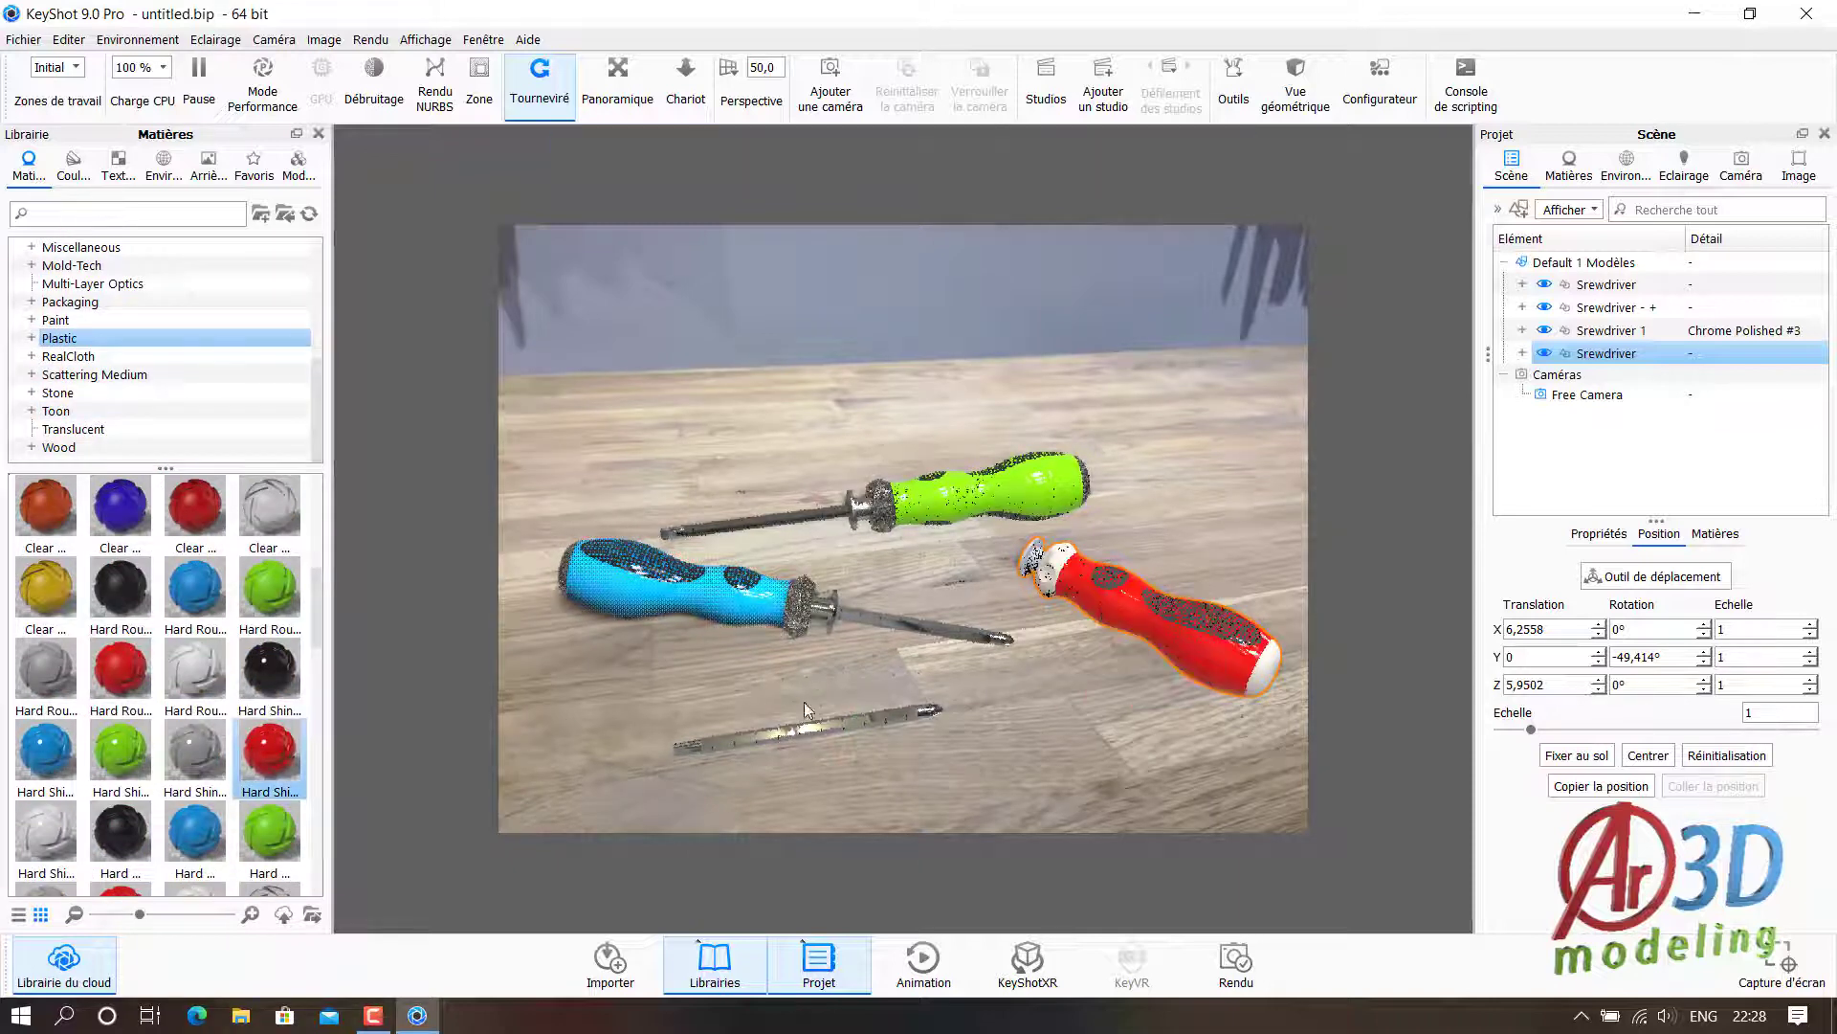
{"action": "left_click", "coordinate": [1570, 166]}
{"action": "scroll", "coordinate": [1638, 787], "scroll_direction": "down", "scroll_amount": 1}
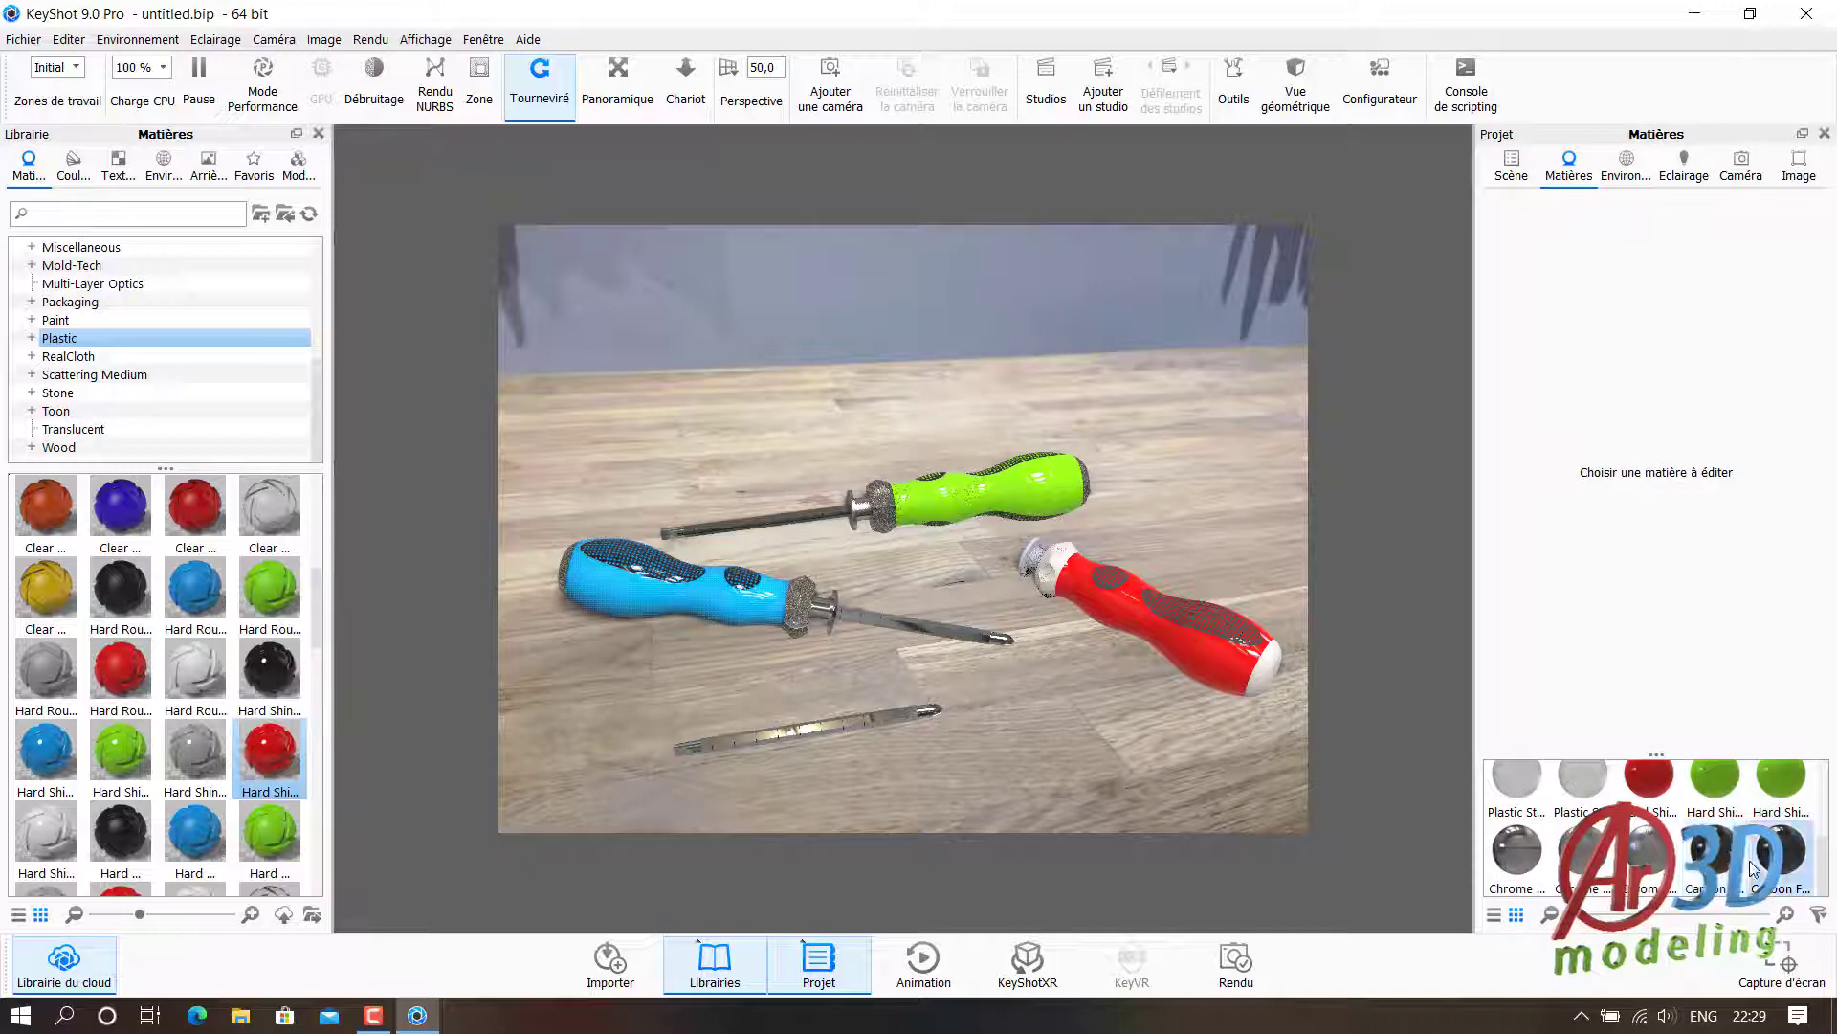
- Give the red screwdriver's collar and caps the project's Carbon and Chrome materials
{"action": "left_click_drag", "start_coordinate": [1715, 849], "coordinate": [1248, 640]}
{"action": "scroll", "coordinate": [1638, 866], "scroll_direction": "down", "scroll_amount": 1}
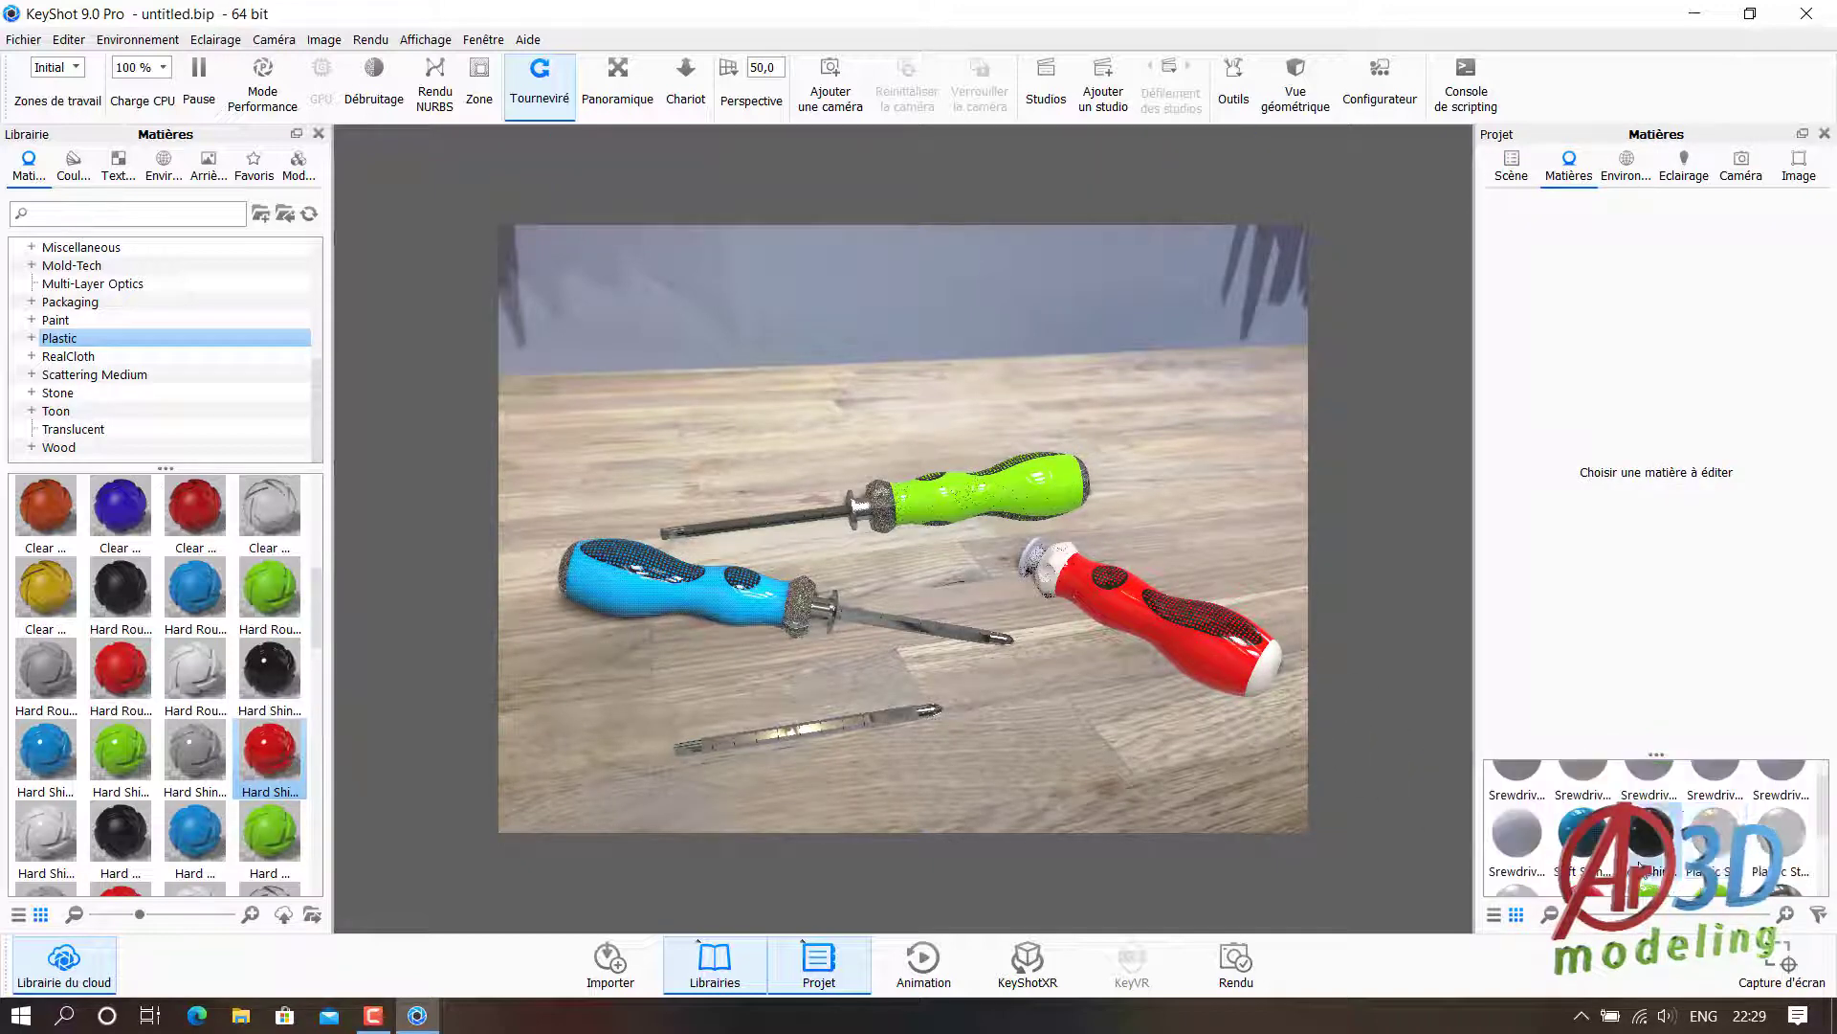
{"action": "scroll", "coordinate": [1685, 842], "scroll_direction": "down", "scroll_amount": 1}
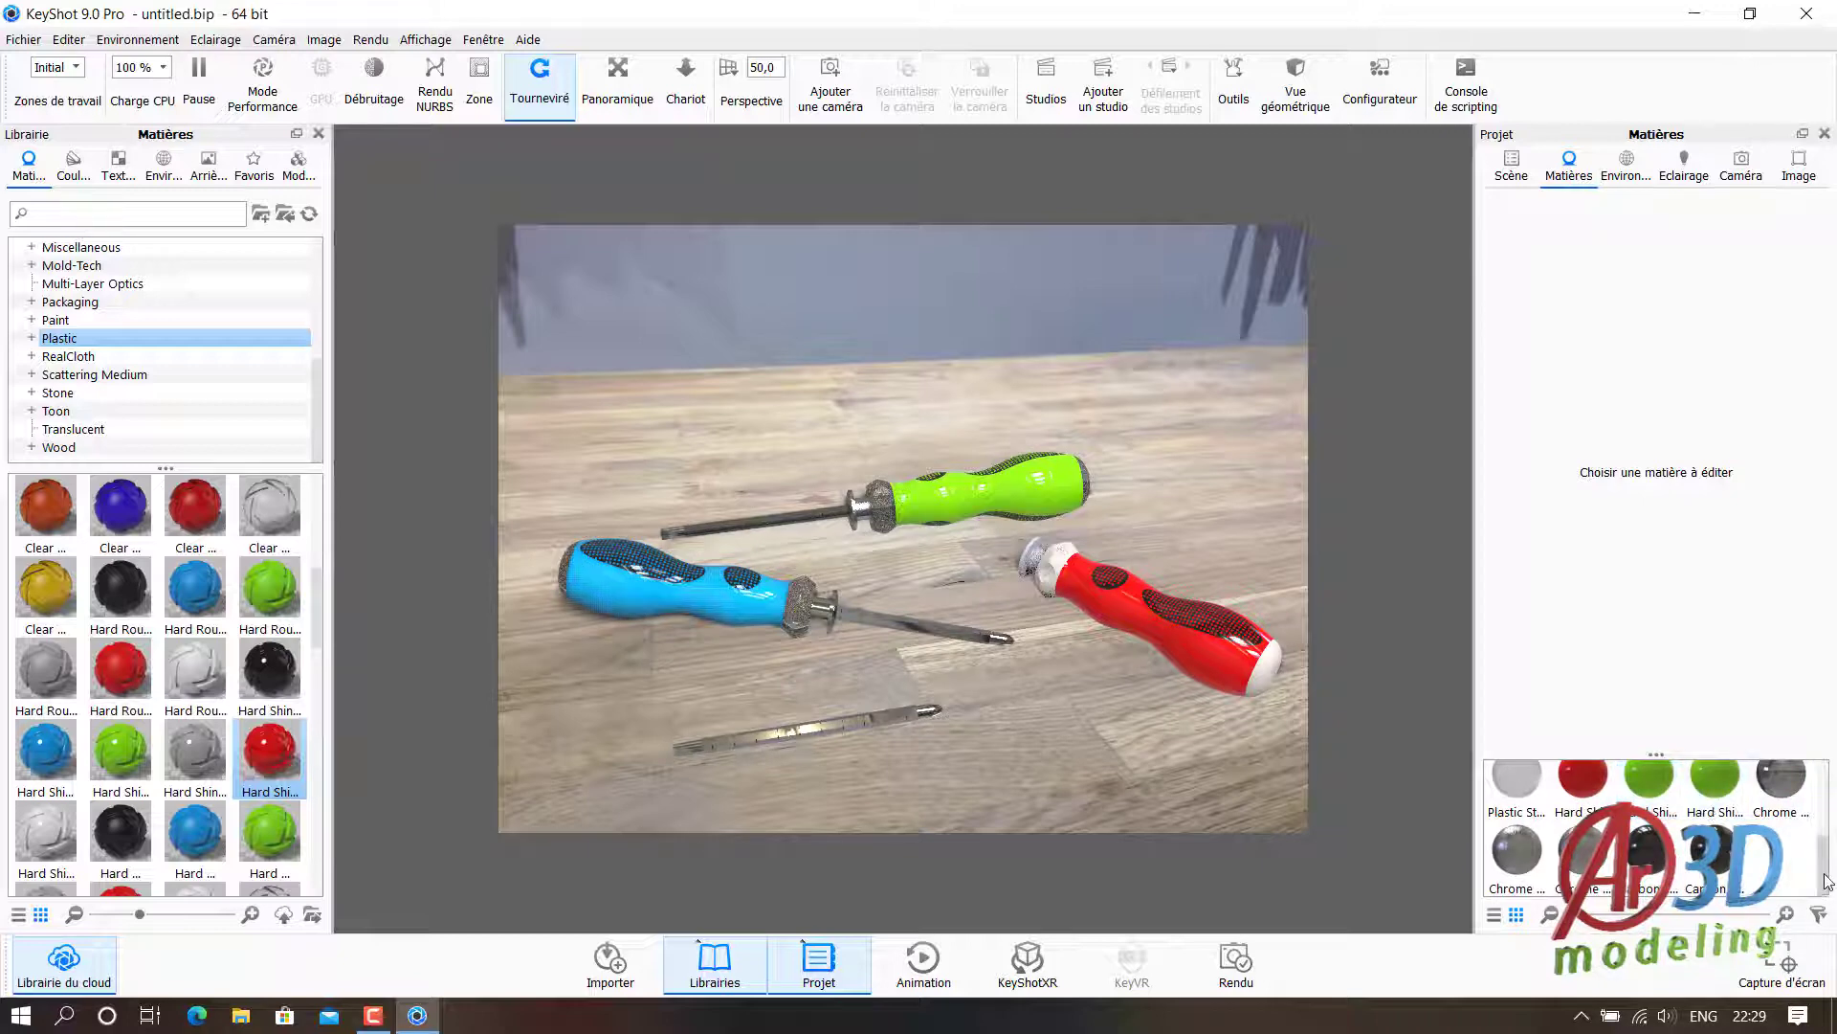
{"action": "left_click_drag", "start_coordinate": [1824, 883], "coordinate": [1826, 839]}
{"action": "left_click_drag", "start_coordinate": [1649, 820], "coordinate": [1055, 569]}
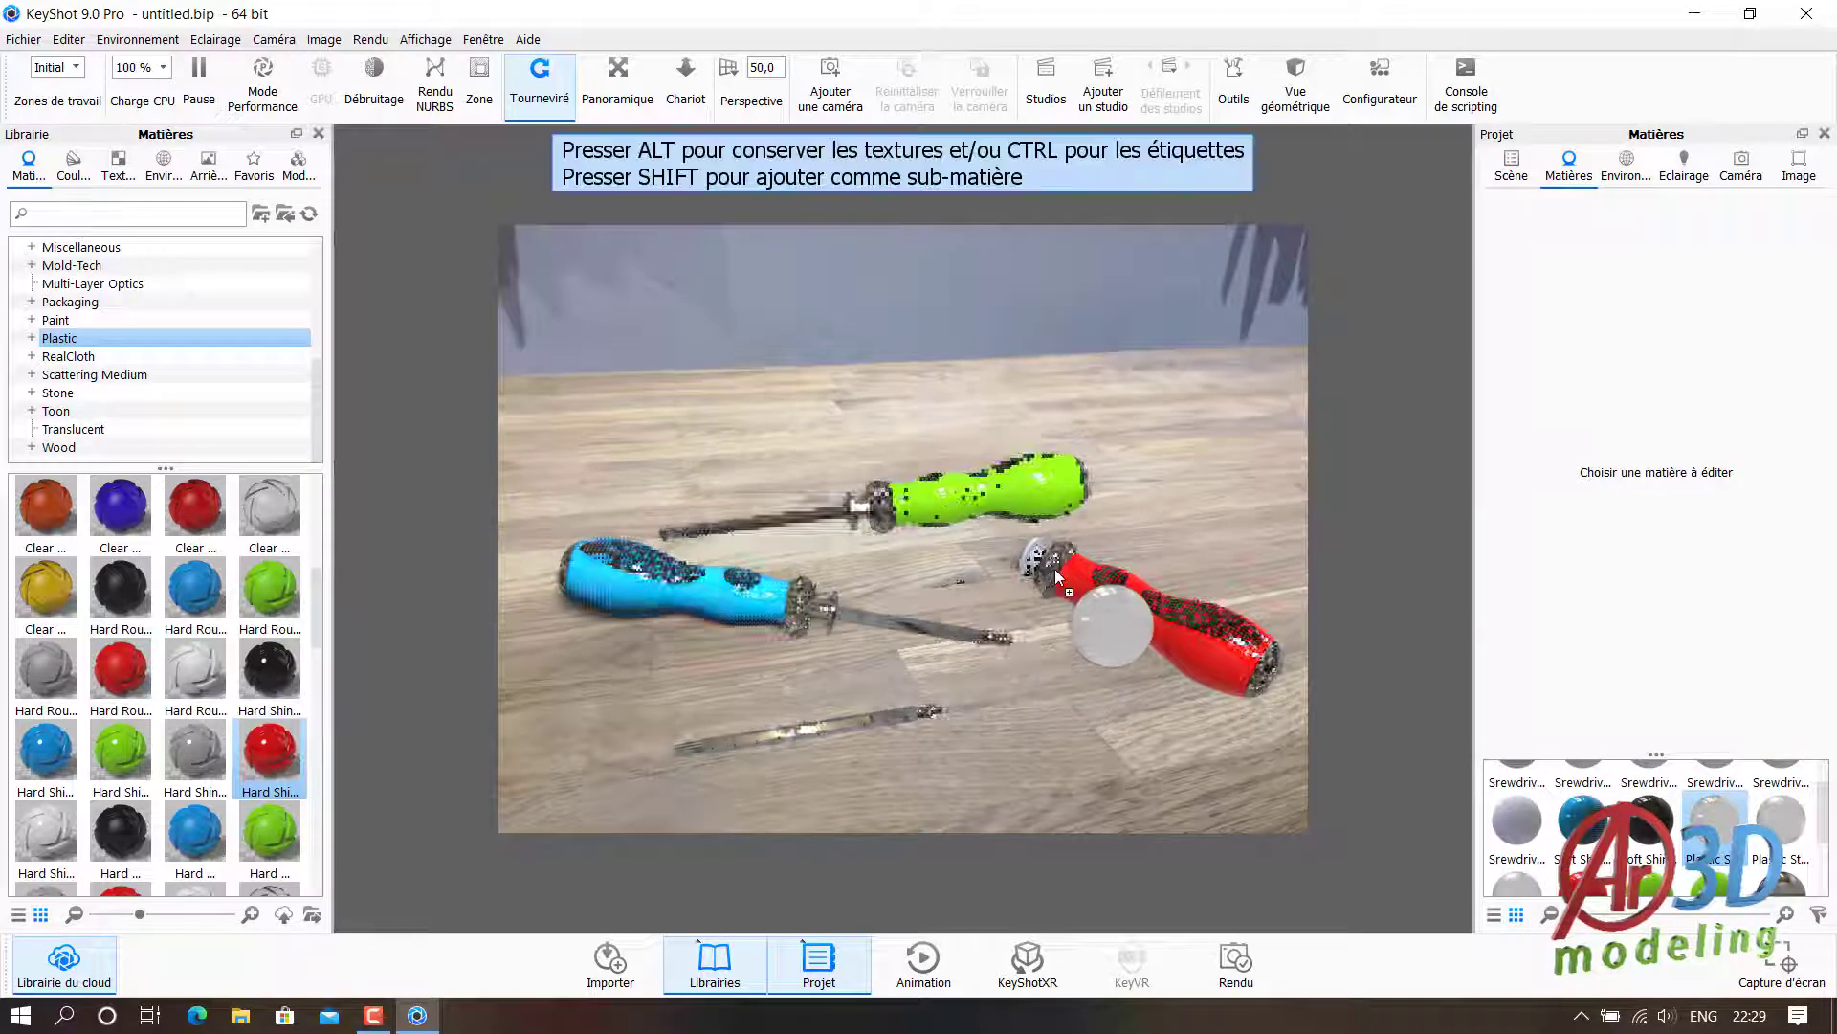
{"action": "scroll", "coordinate": [1706, 861], "scroll_direction": "down", "scroll_amount": 2}
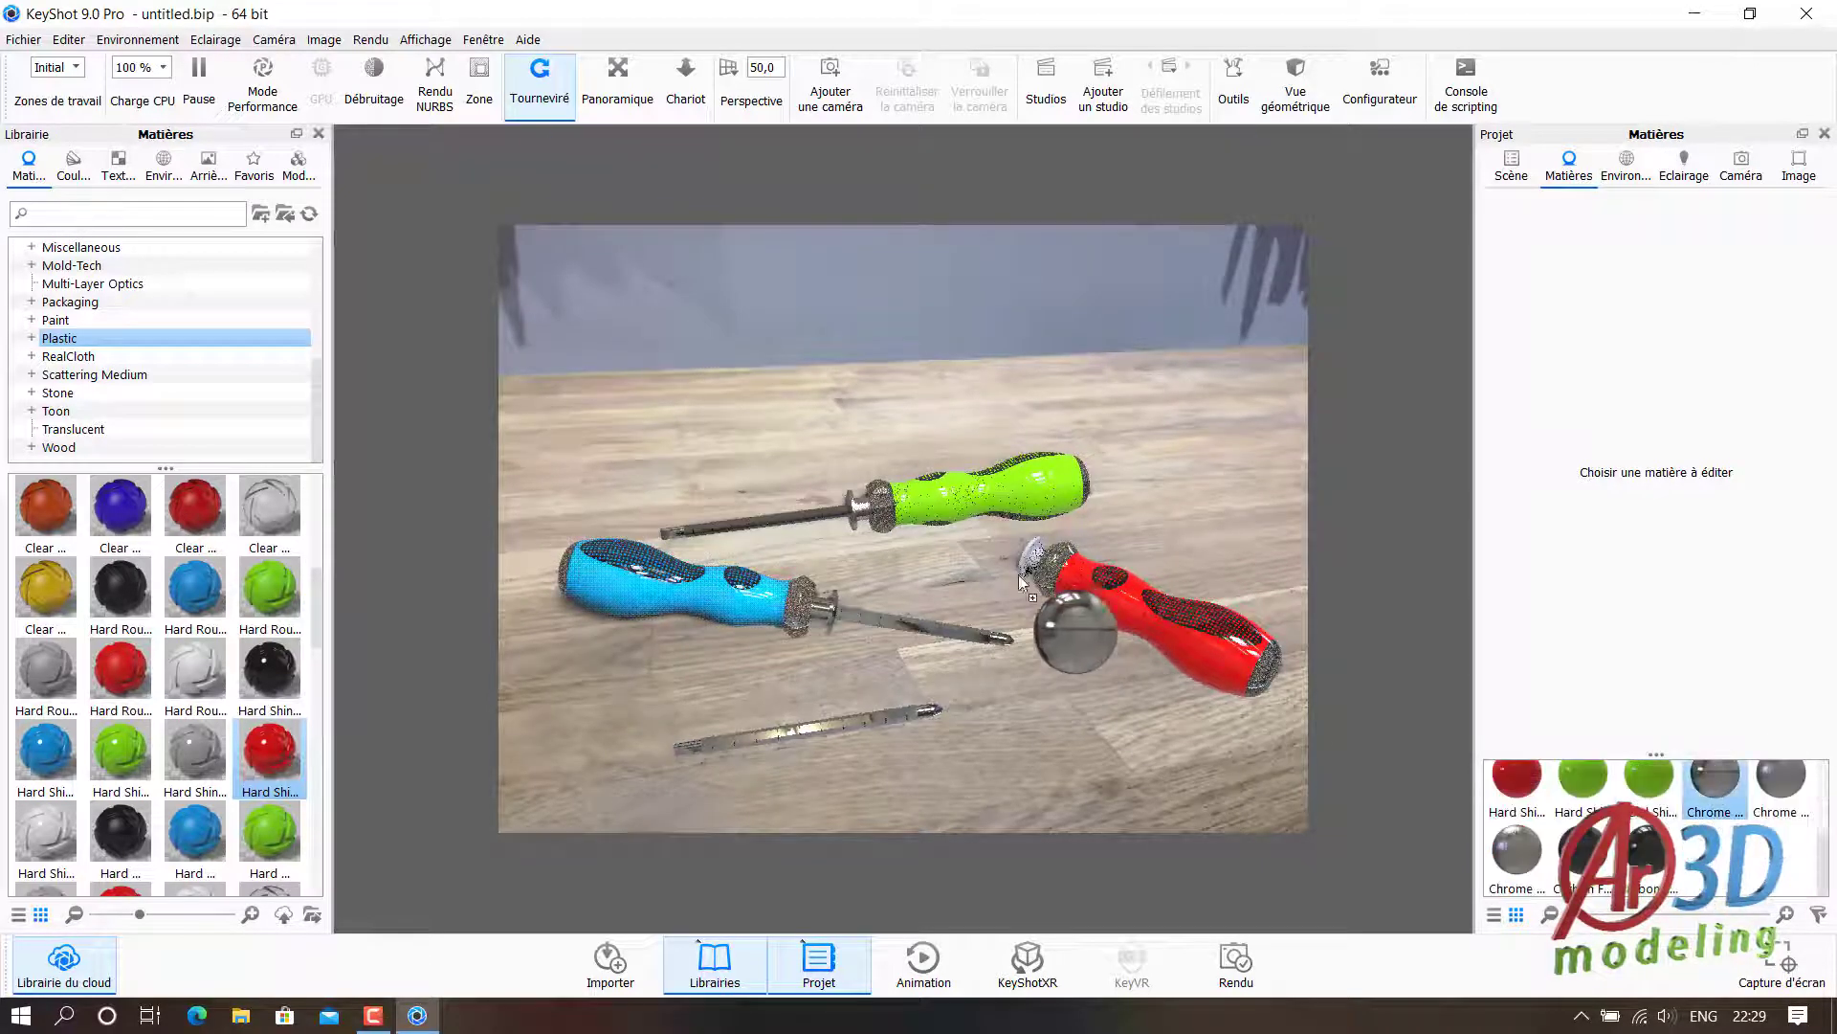
{"action": "left_click_drag", "start_coordinate": [1715, 777], "coordinate": [1026, 555]}
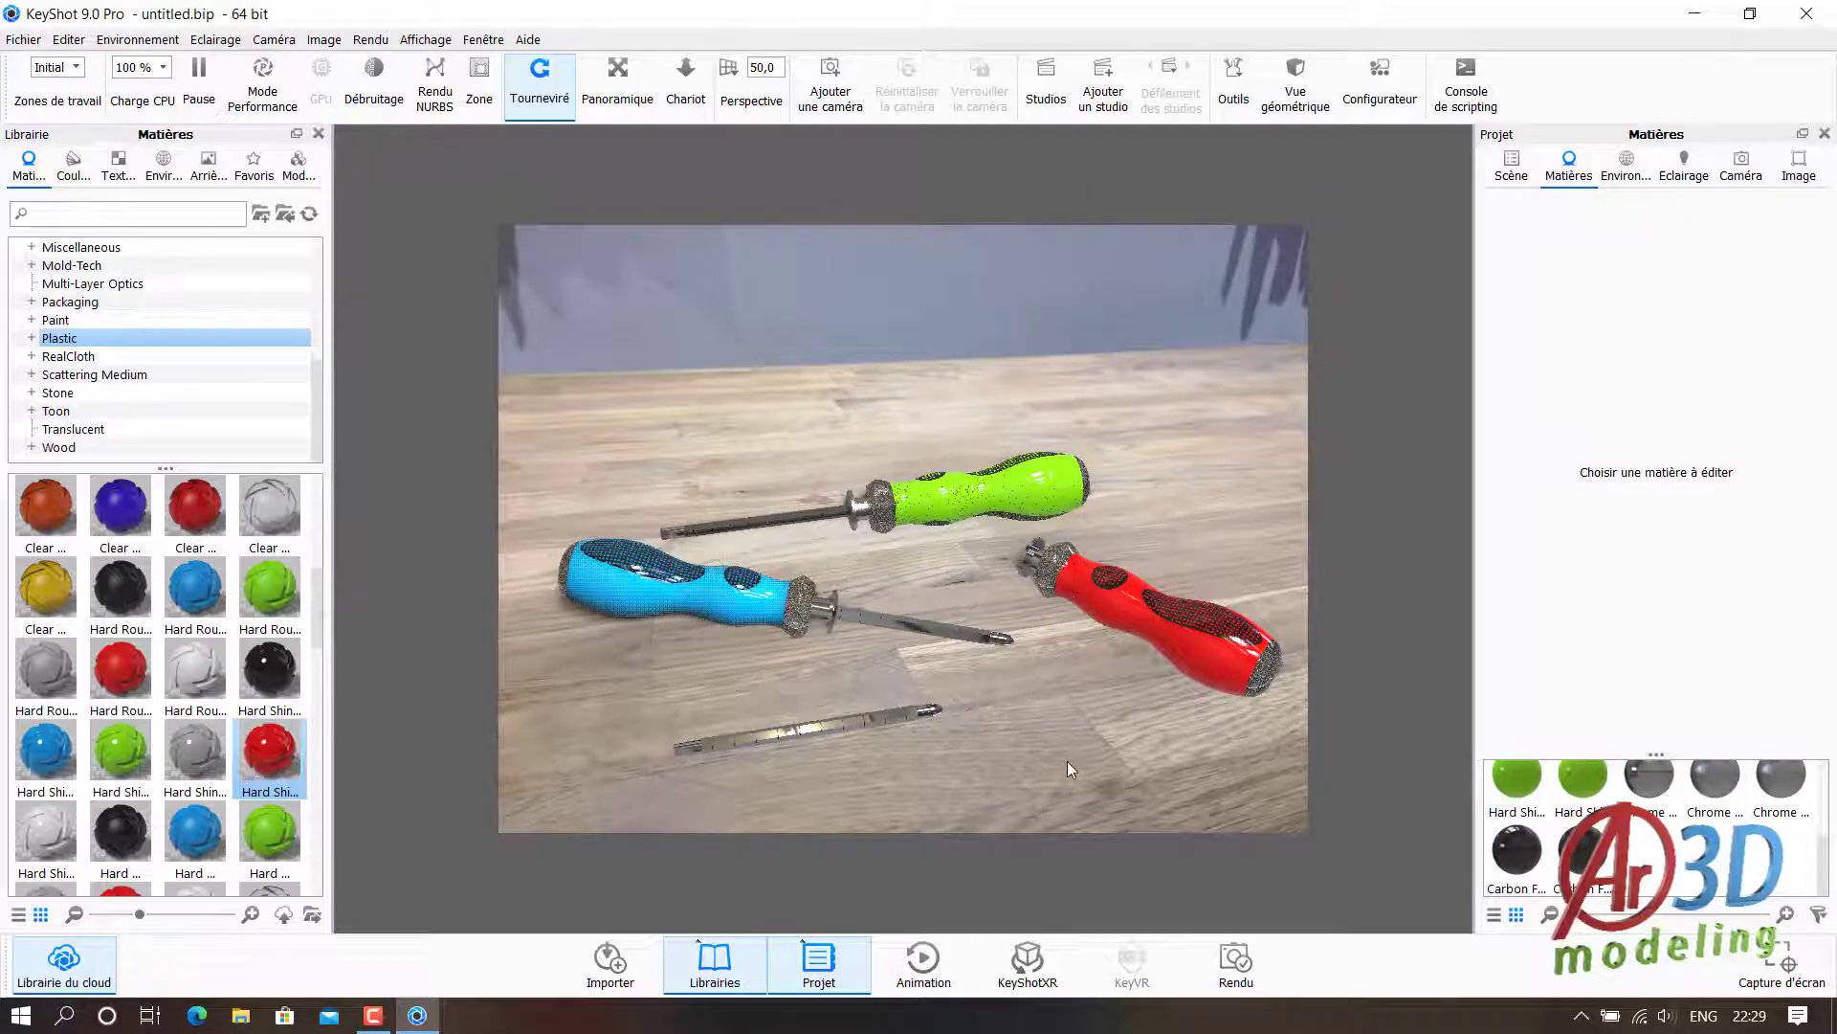
{"action": "scroll", "coordinate": [1116, 679], "scroll_direction": "up", "scroll_amount": 2}
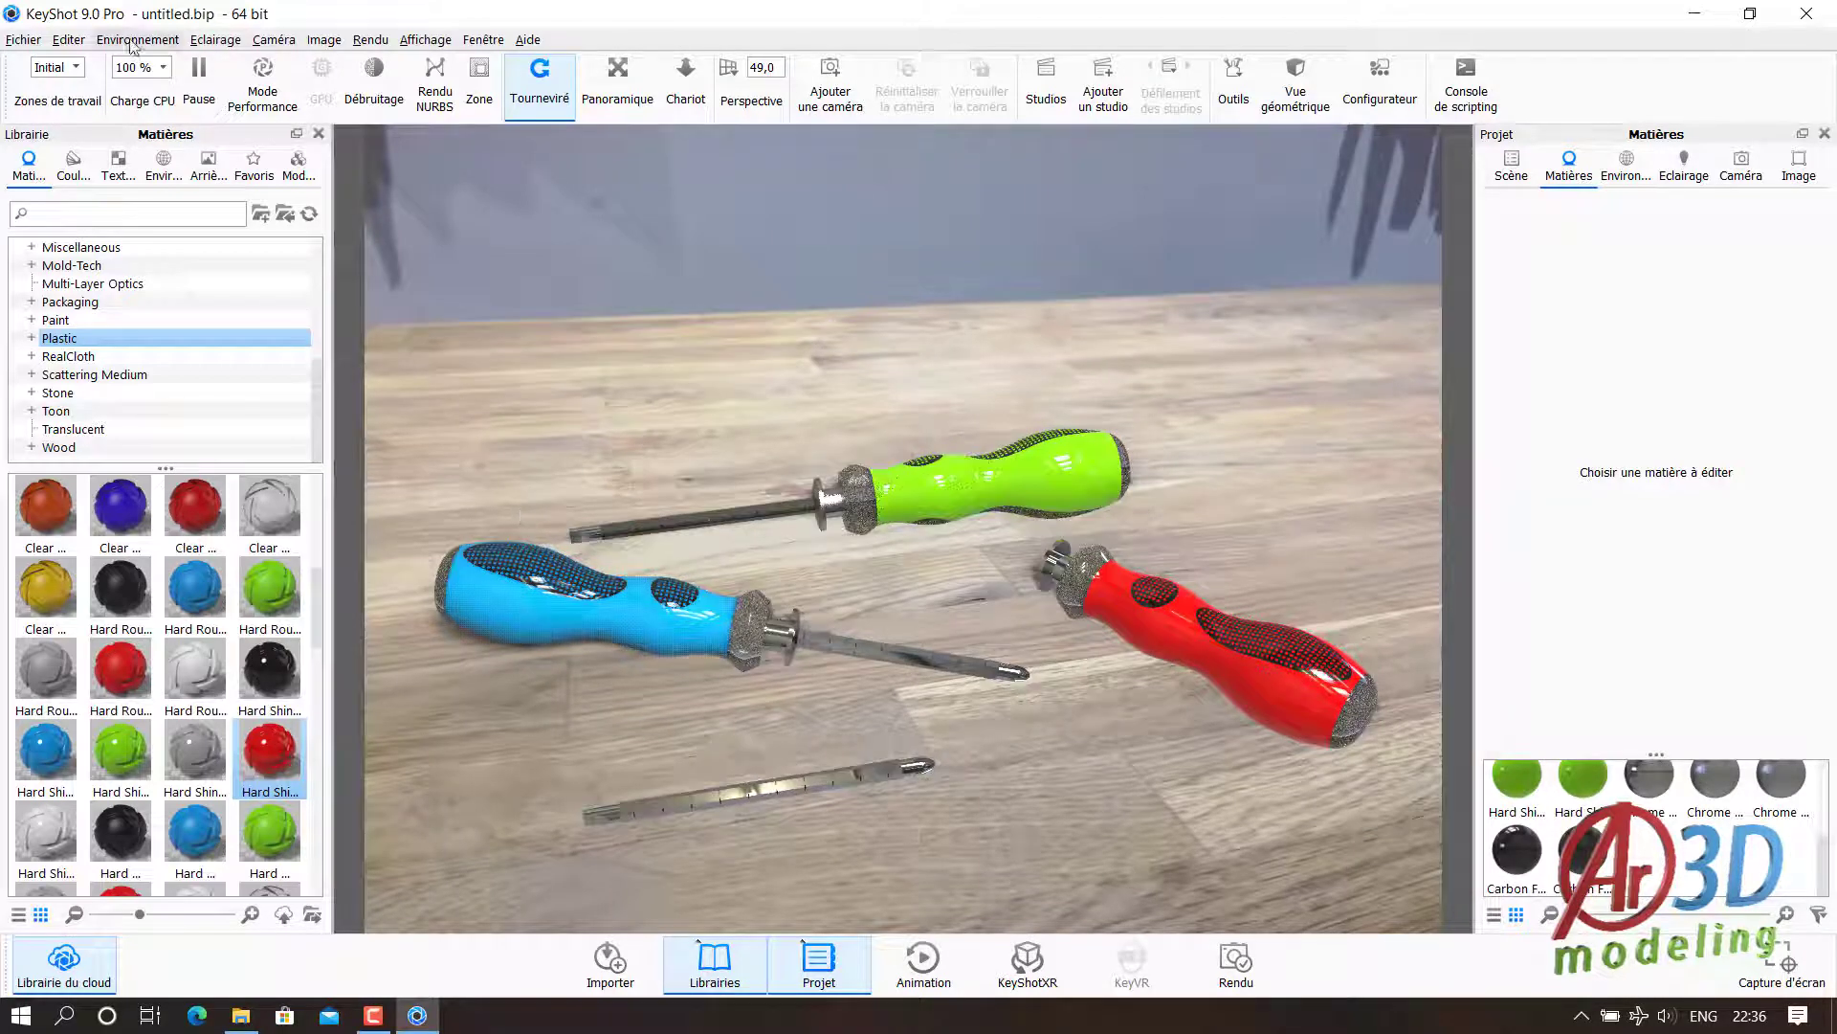
- Render untitled.11.jpg as a 1280 × 960 JPEG and maximize the render window
{"action": "left_click", "coordinate": [370, 39]}
{"action": "left_click", "coordinate": [388, 227]}
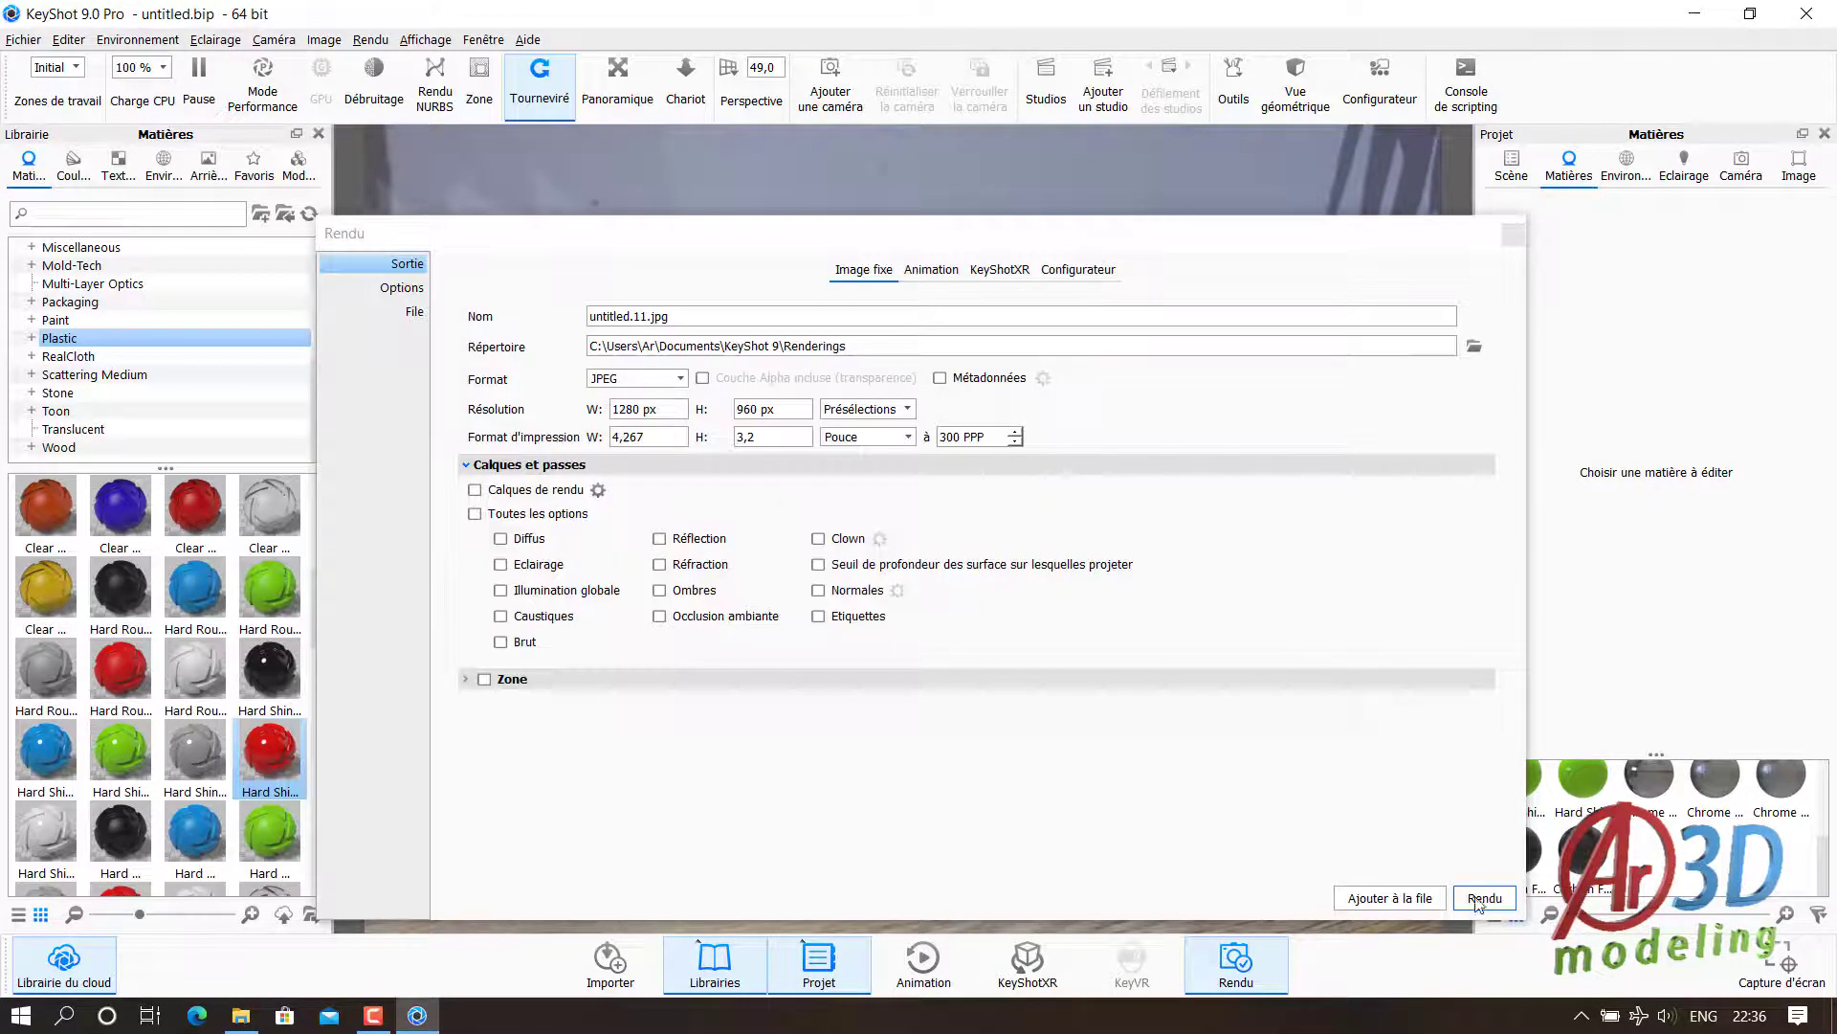
{"action": "left_click", "coordinate": [1483, 897]}
{"action": "left_click", "coordinate": [1282, 403]}
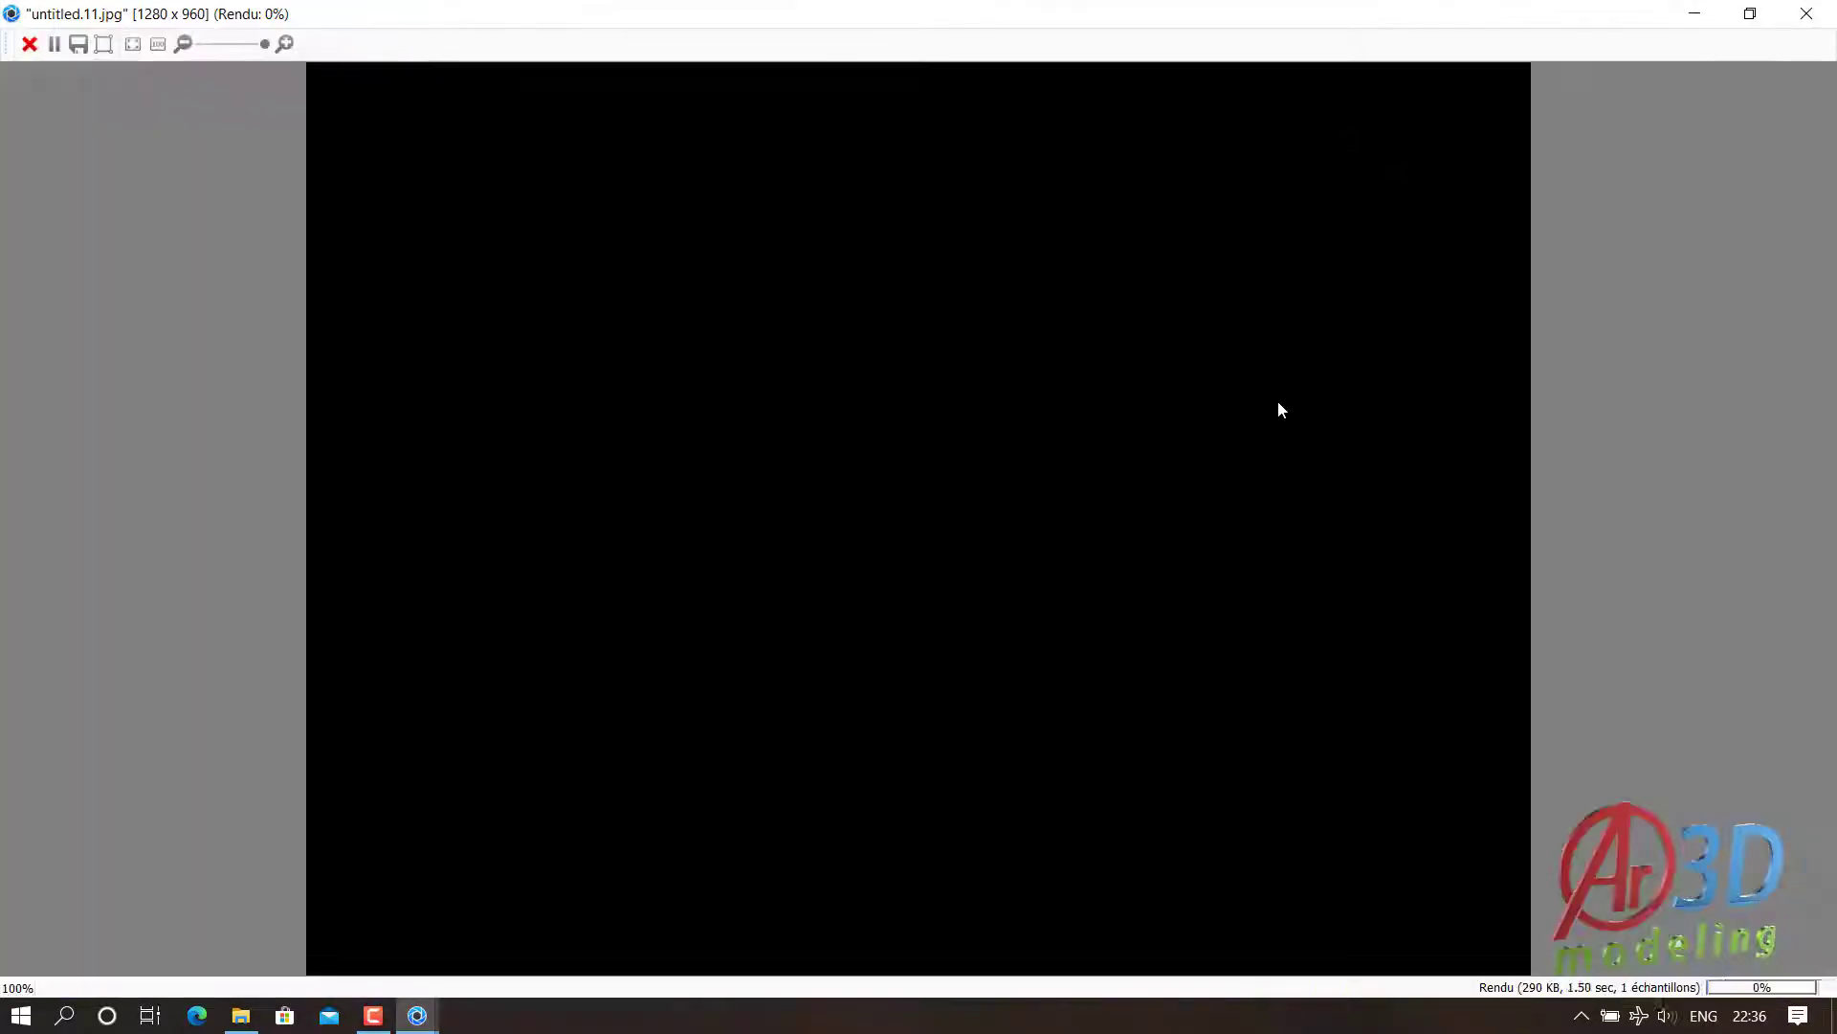